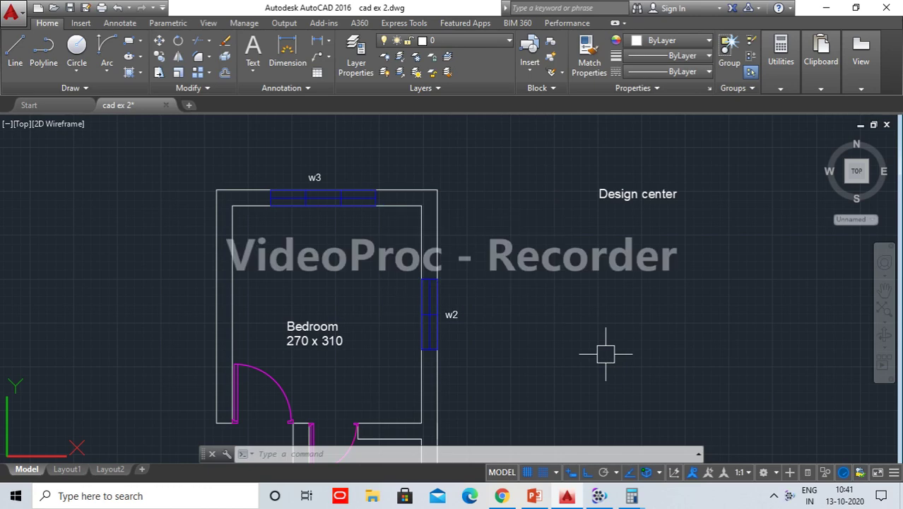
Pan and zoom out until the toilet room is visible alongside the bedroom.
mouse_move(605, 354)
middle_mouse_down()
mouse_move(628, 294)
mouse_move(595, 272)
middle_mouse_up()
scroll(628, 294, "down", 2)
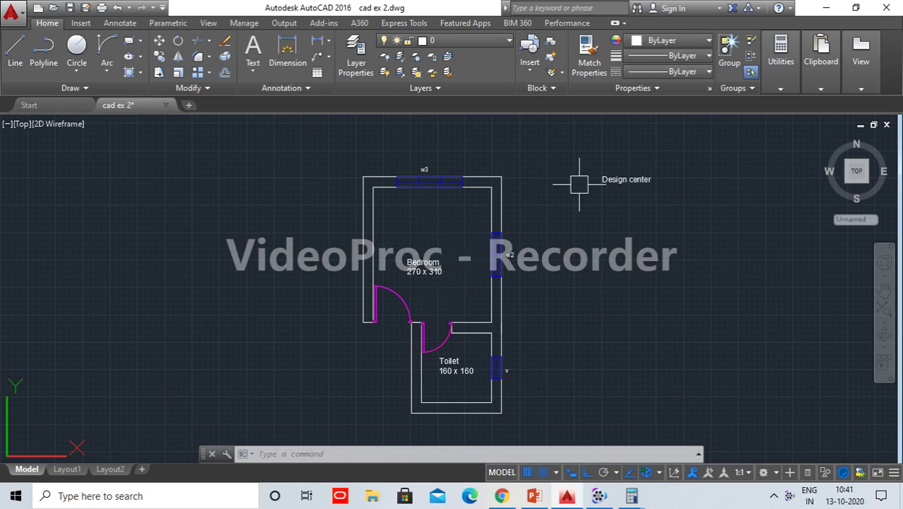
Open DesignCenter with ADC and browse to Sample > en-us > DesignCenter.
type("a")
key("Return")
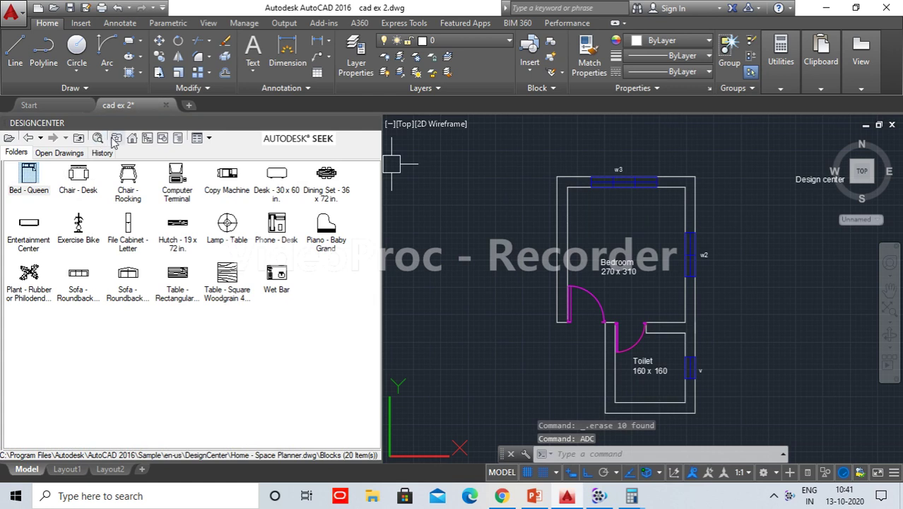
left_click(132, 137)
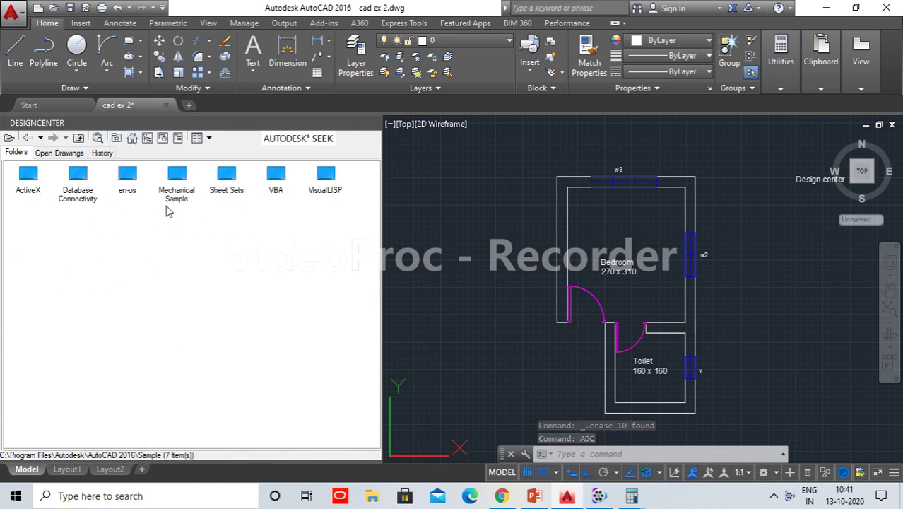
left_click(125, 183)
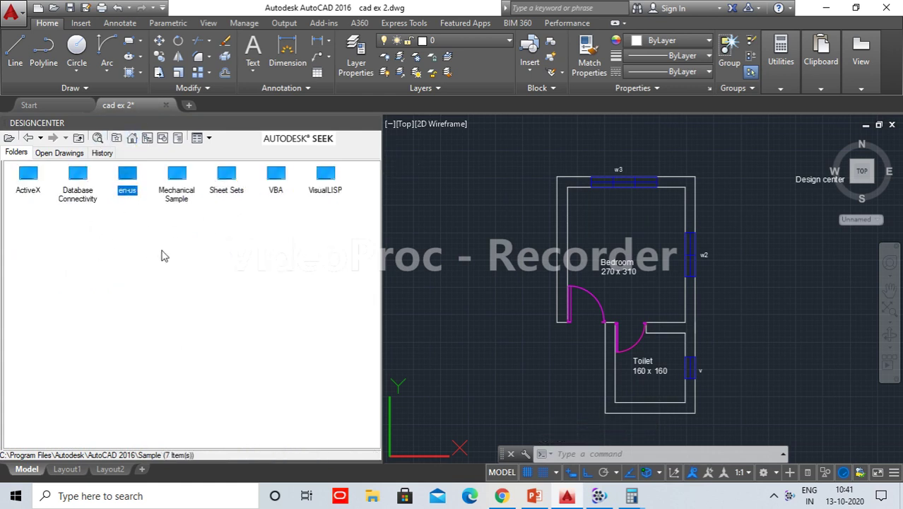
key("Return")
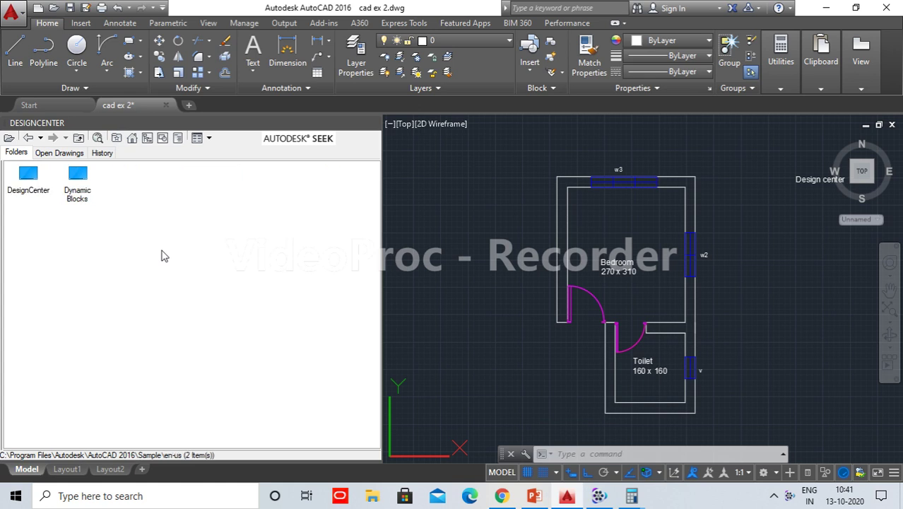
left_click(27, 185)
key("Return")
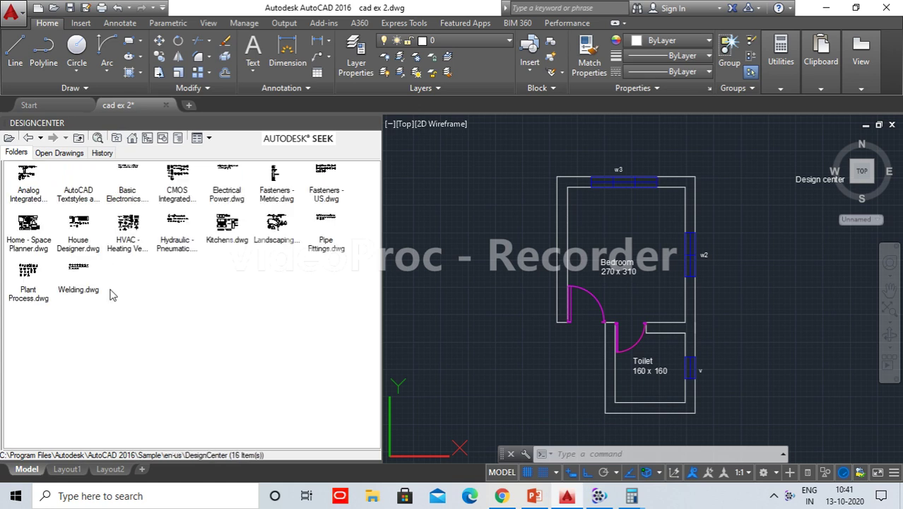
Open the Blocks of Home - Space Planner.dwg and select Bed - Queen.
left_click(22, 253)
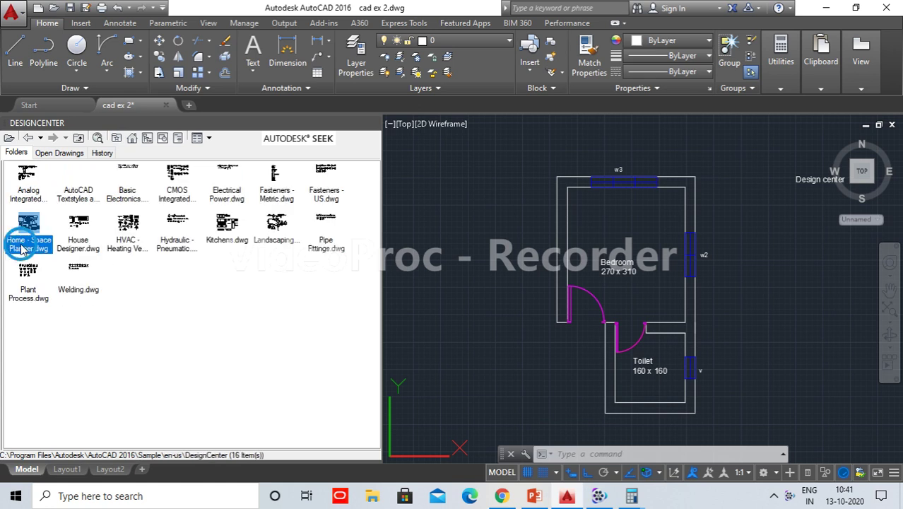
left_click(77, 240)
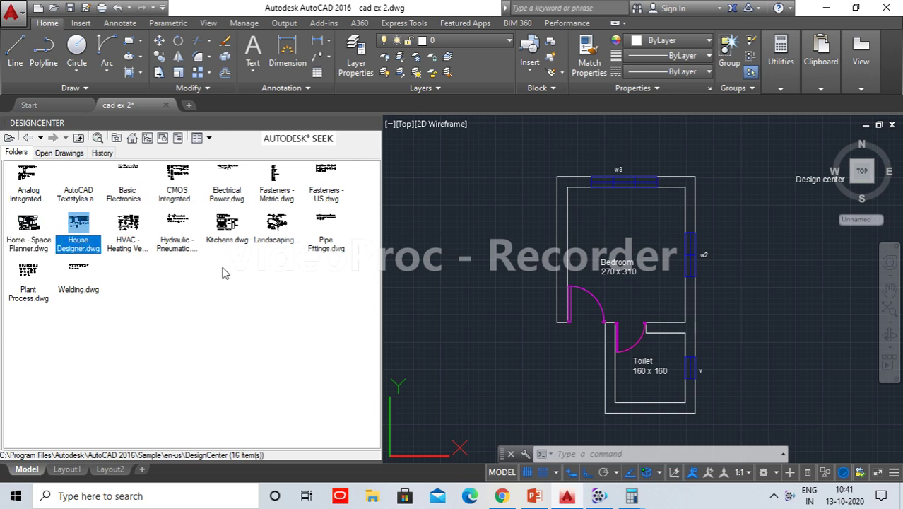
left_click(228, 240)
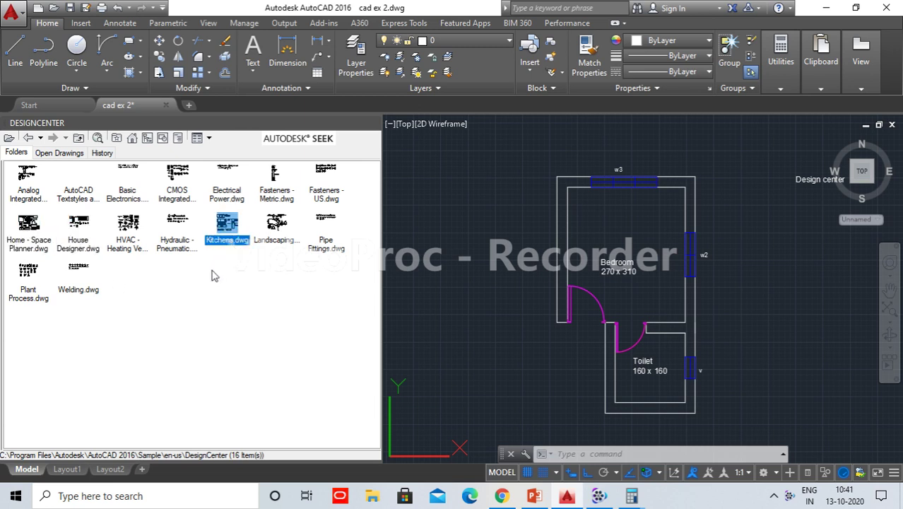
left_click(32, 245)
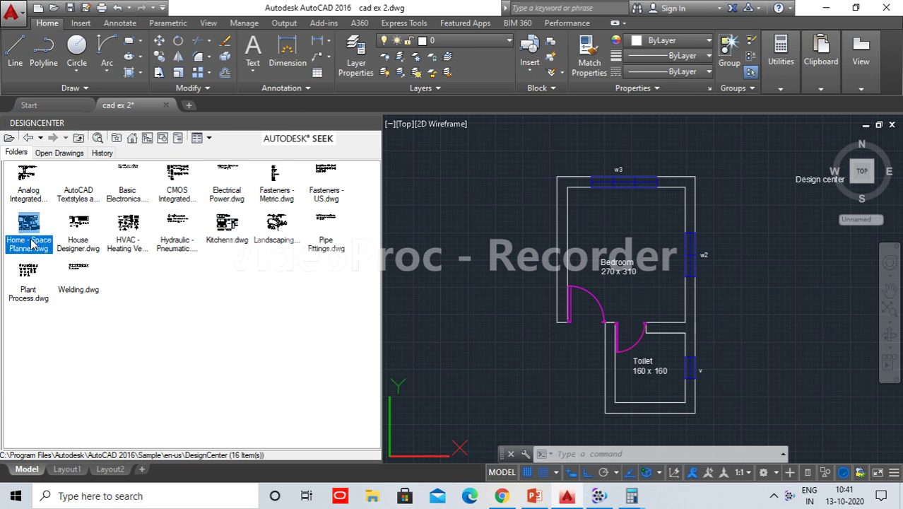
double_click(31, 244)
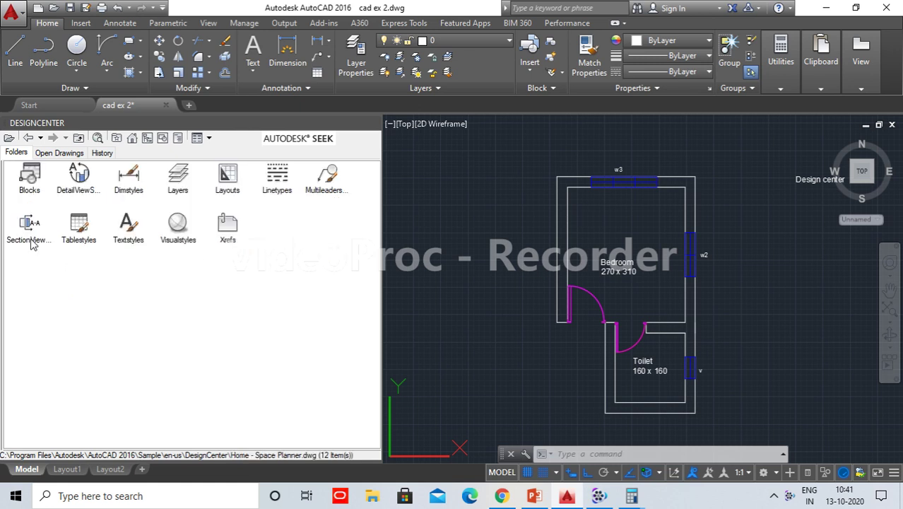
left_click(31, 186)
double_click(31, 186)
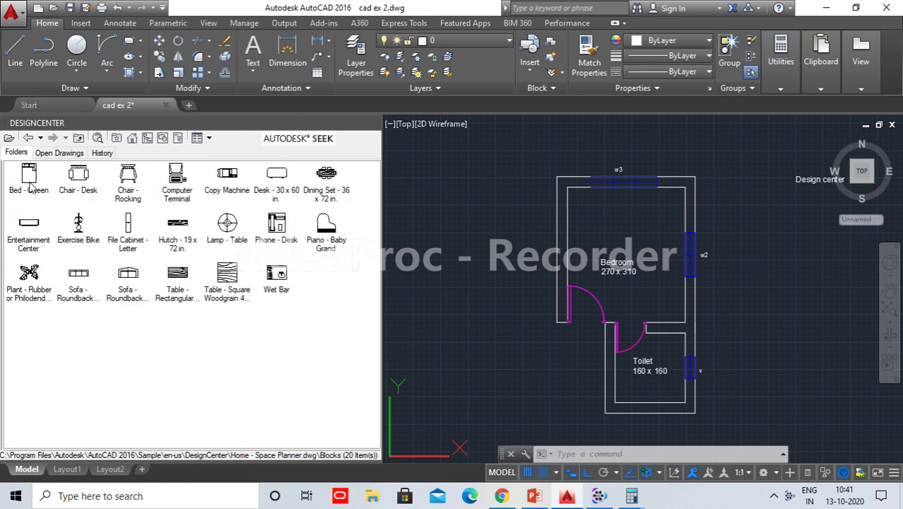
left_click(31, 185)
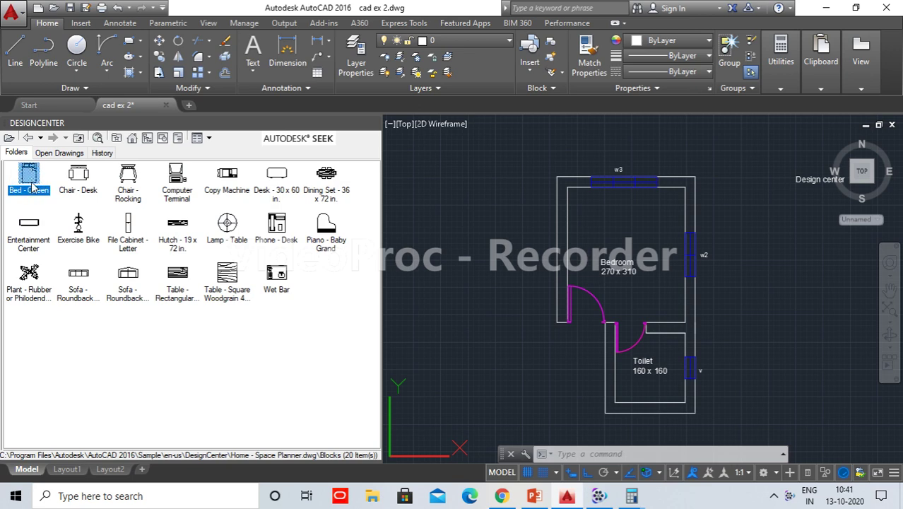
Insert Bed - Queen at the bedroom's top-left inner corner, scale 0.4, rotation 0.
double_click(31, 186)
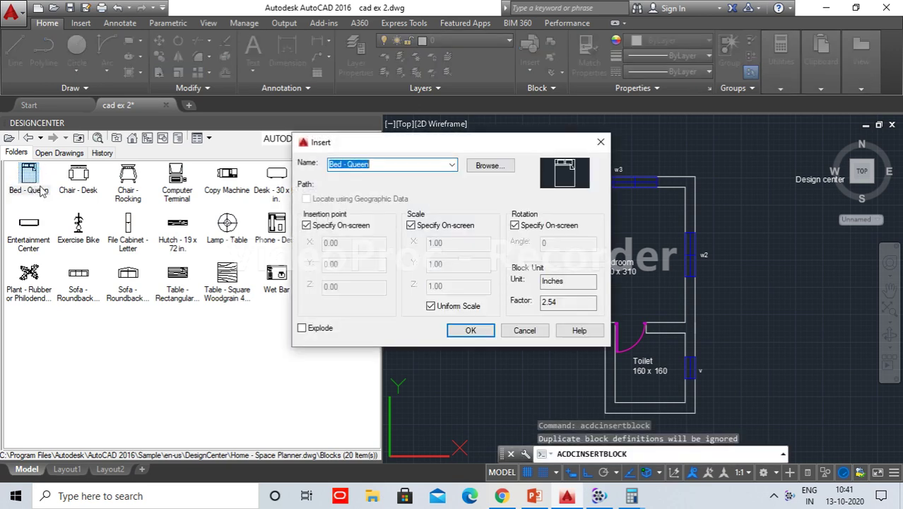
left_click(469, 332)
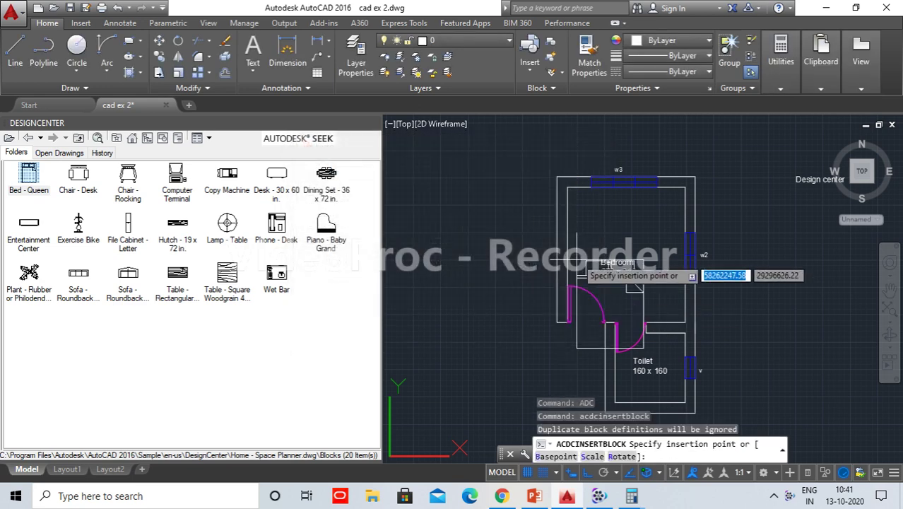
scroll(612, 183, "up", 2)
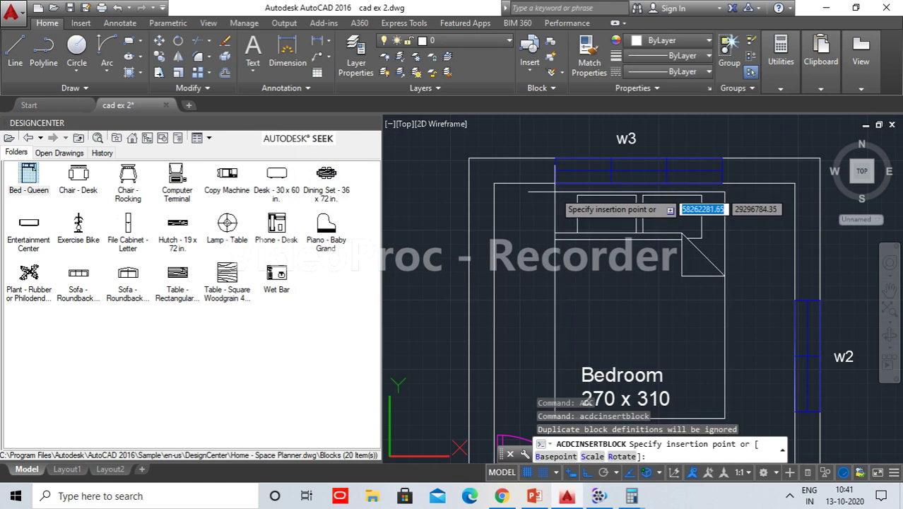
left_click(554, 191)
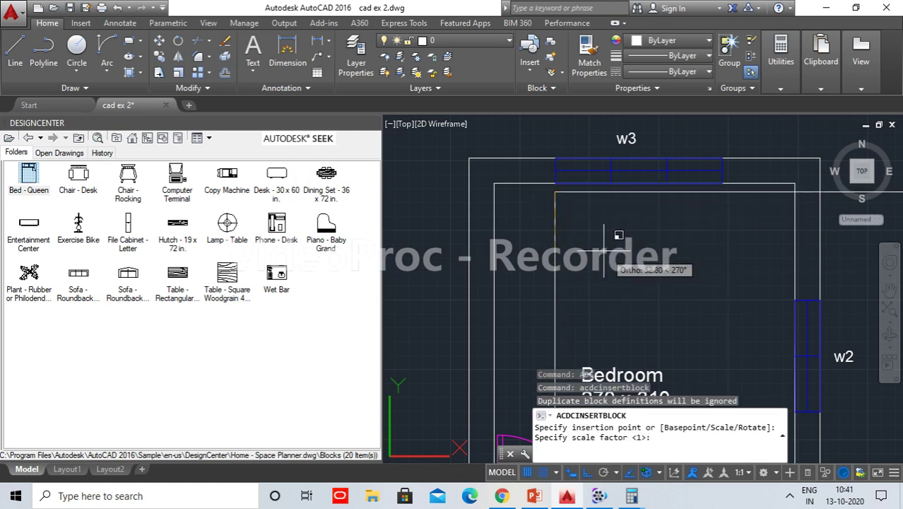
scroll(549, 240, "down", 2)
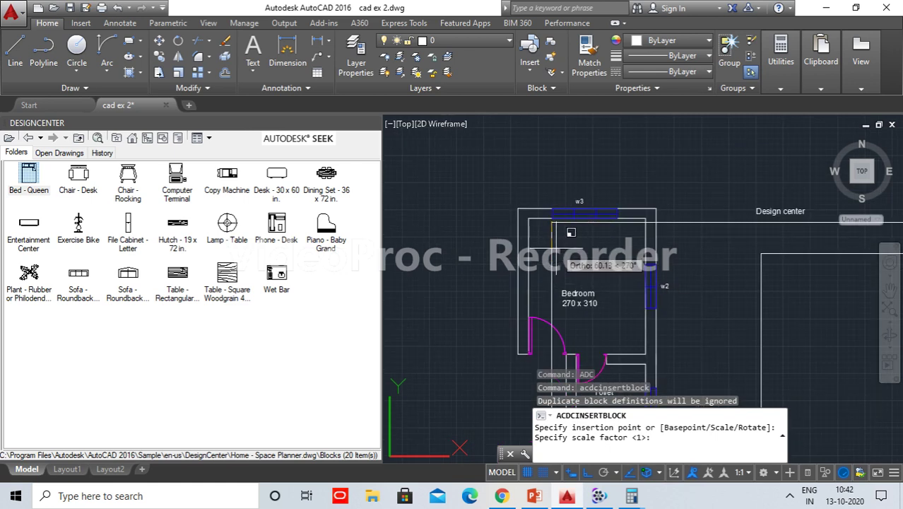
type("0.4")
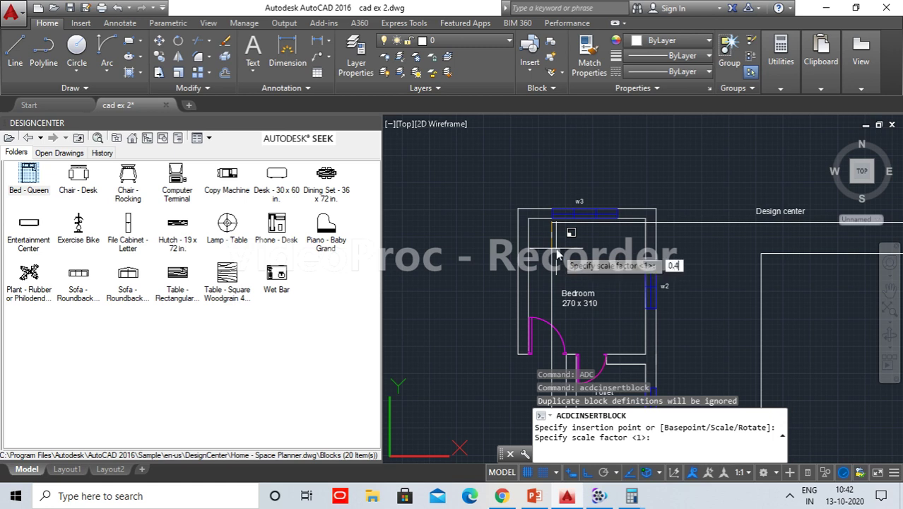
key("Return")
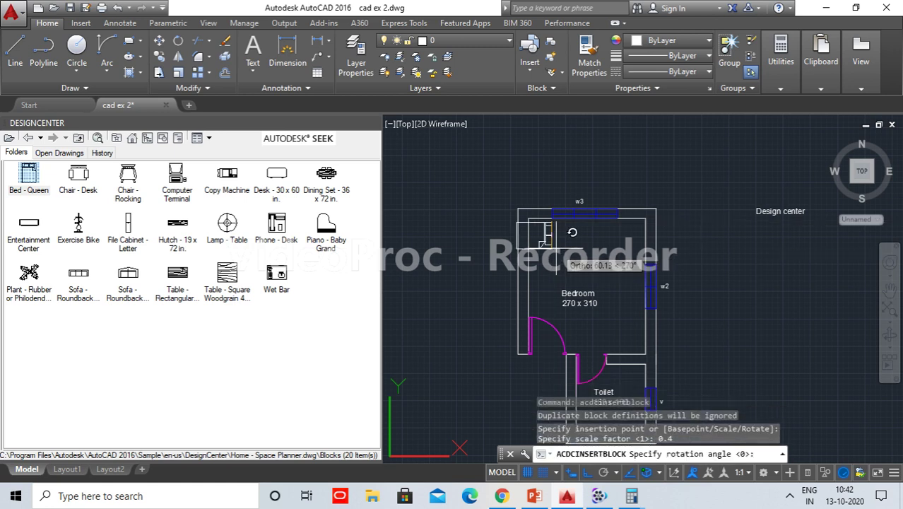
key("Return")
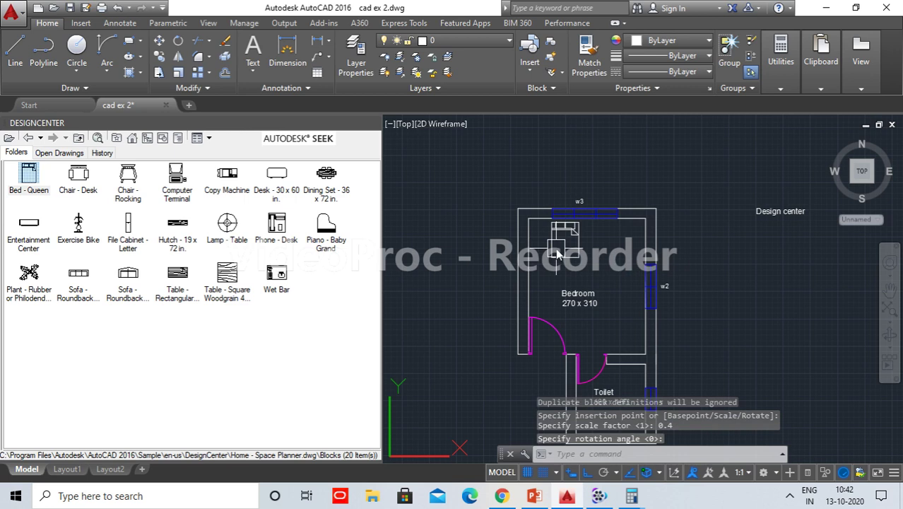
scroll(556, 254, "up", 4)
left_click(573, 271)
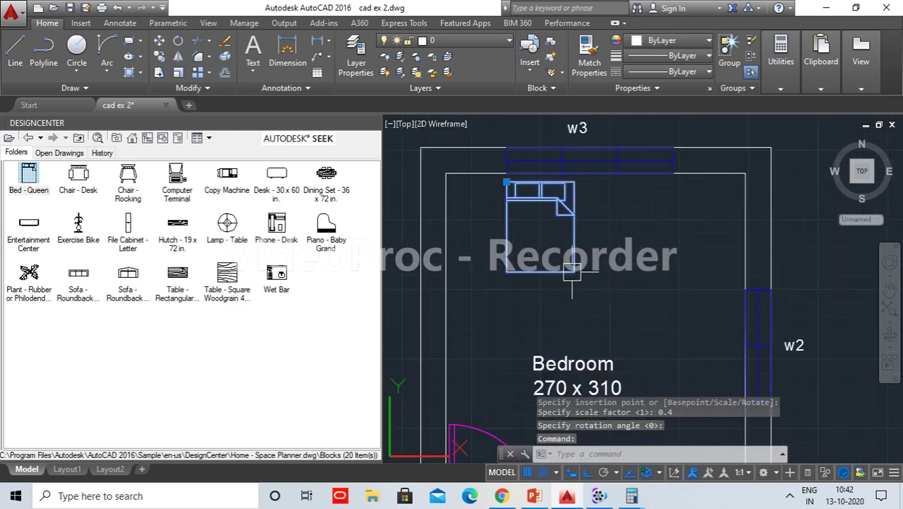
Move the queen bed so it sits centred against the top wall under w3.
type("m")
key("Return")
left_click(619, 282)
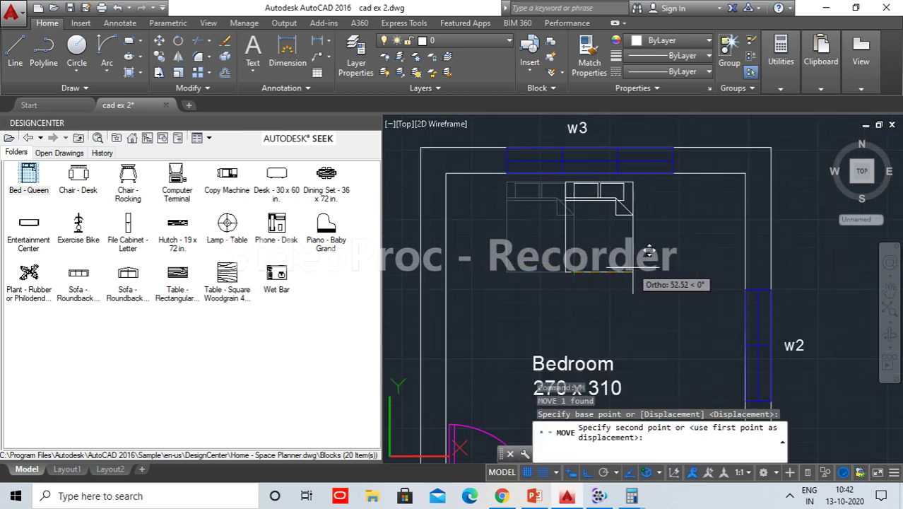
scroll(678, 299, "down", 2)
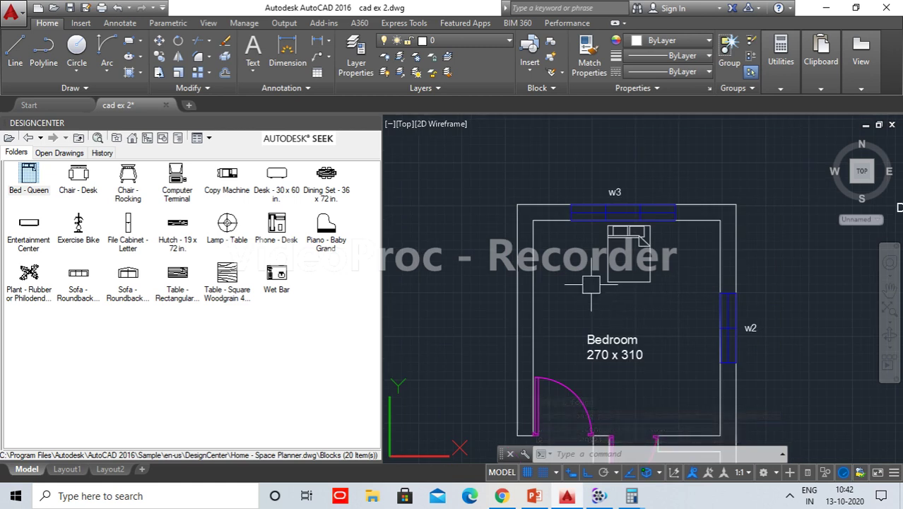
scroll(651, 290, "up", 2)
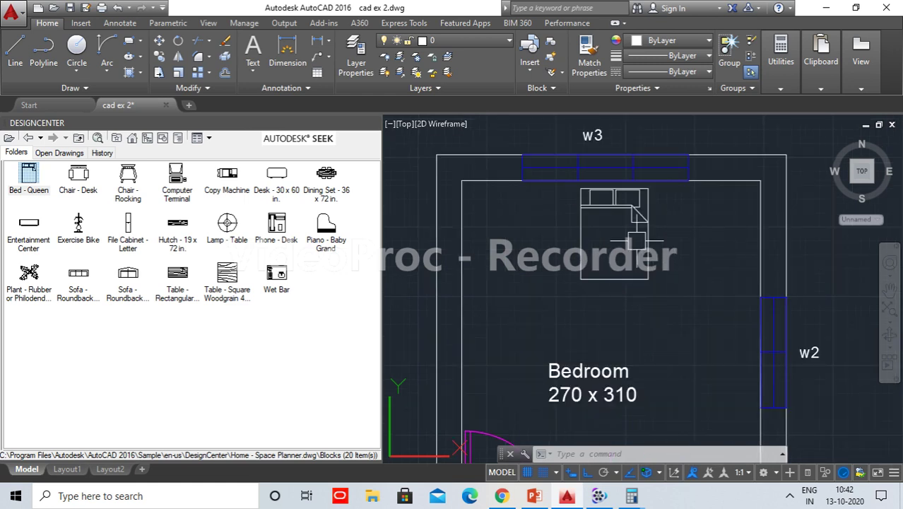
Explode the bed block into separate lines and check them.
left_click(702, 310)
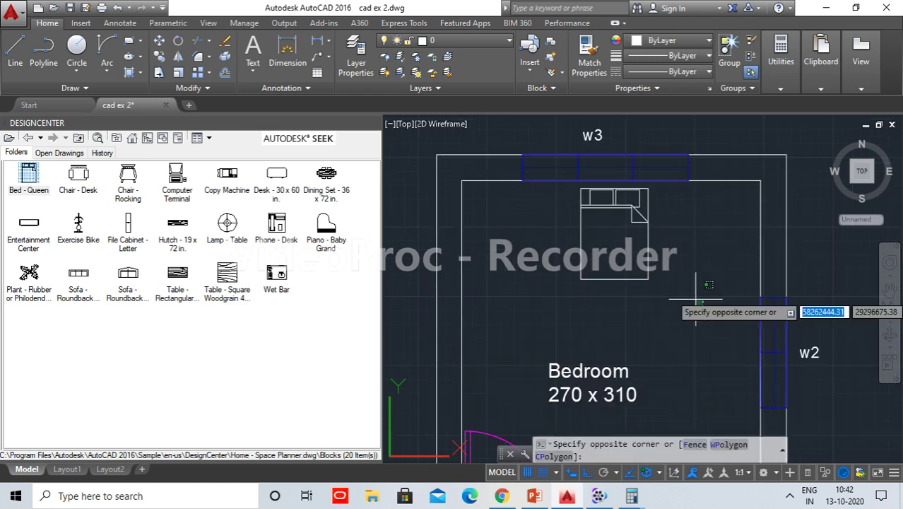
left_click(561, 188)
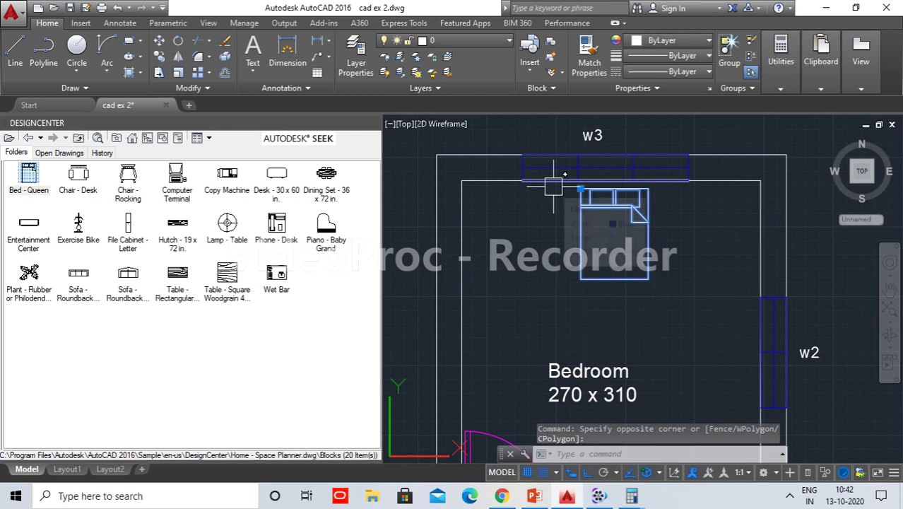
type("x")
key("Return")
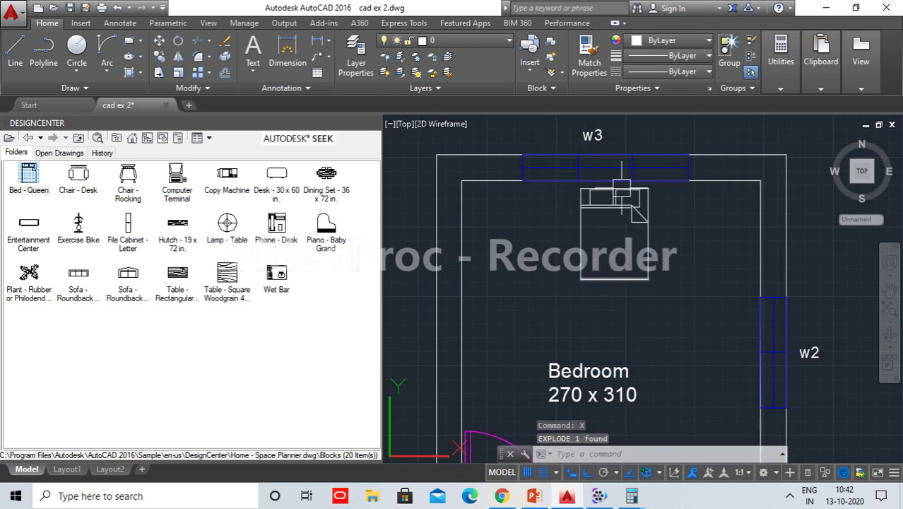
left_click(499, 183)
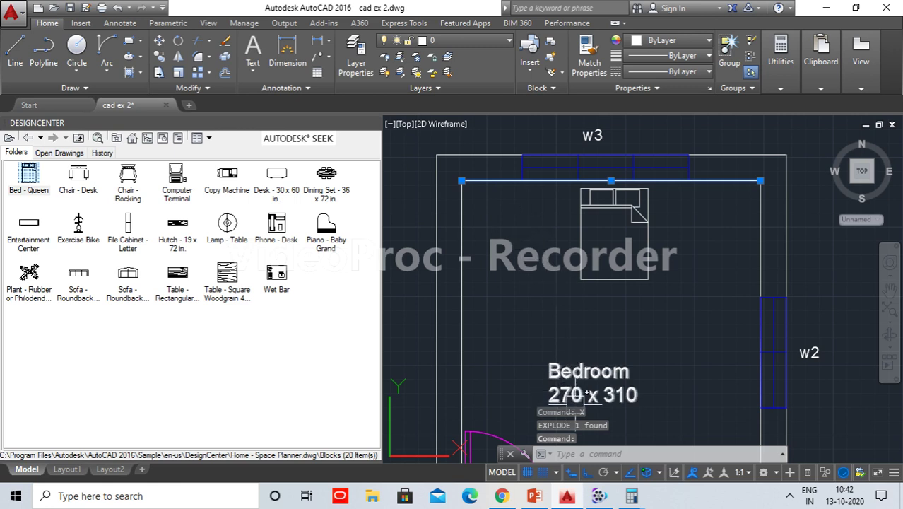
left_click(621, 280)
scroll(620, 266, "down", 2)
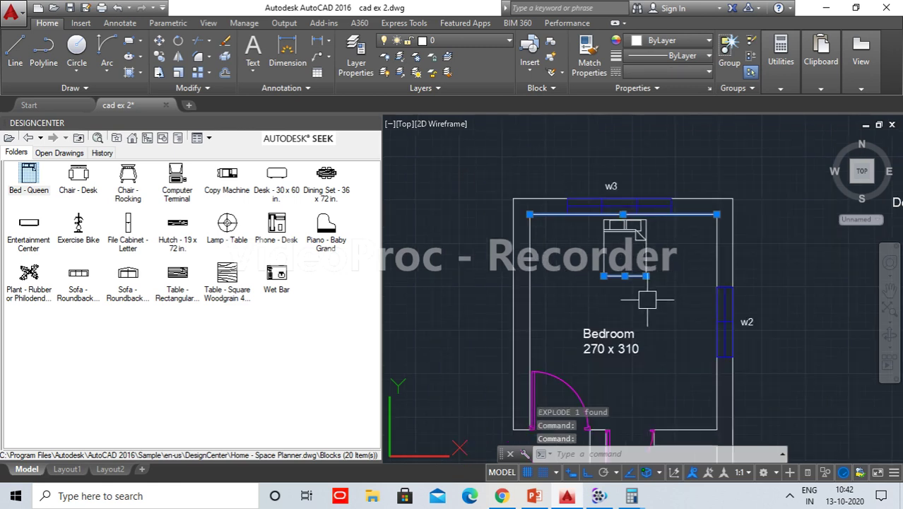
key("Escape")
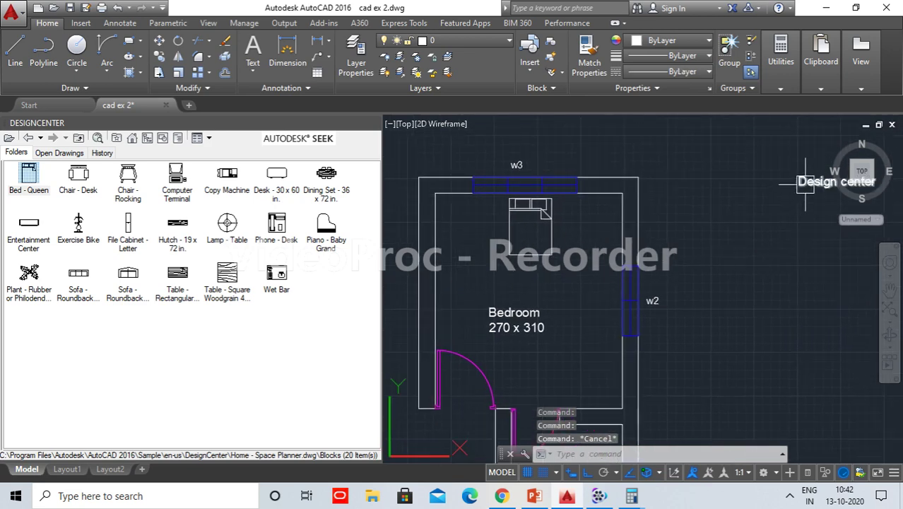
Copy the Design center text to a spot just below itself.
type("co")
key("Return")
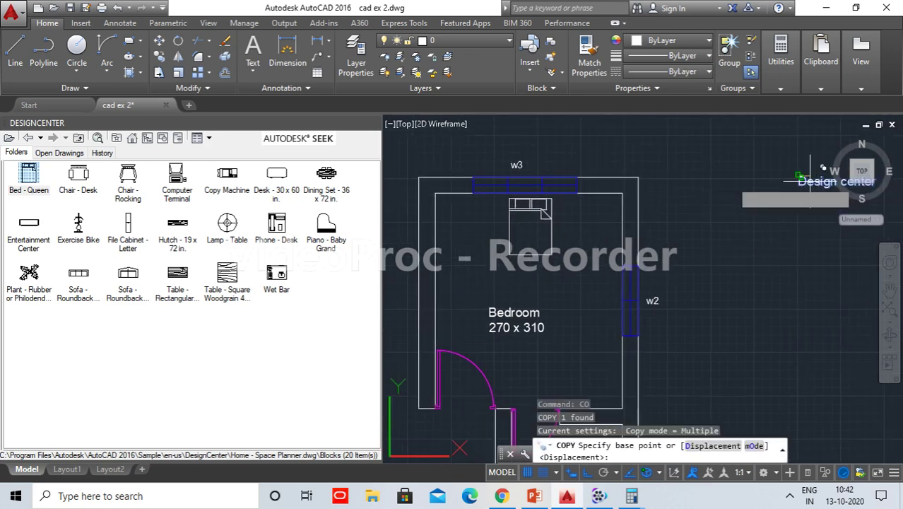
left_click(799, 177)
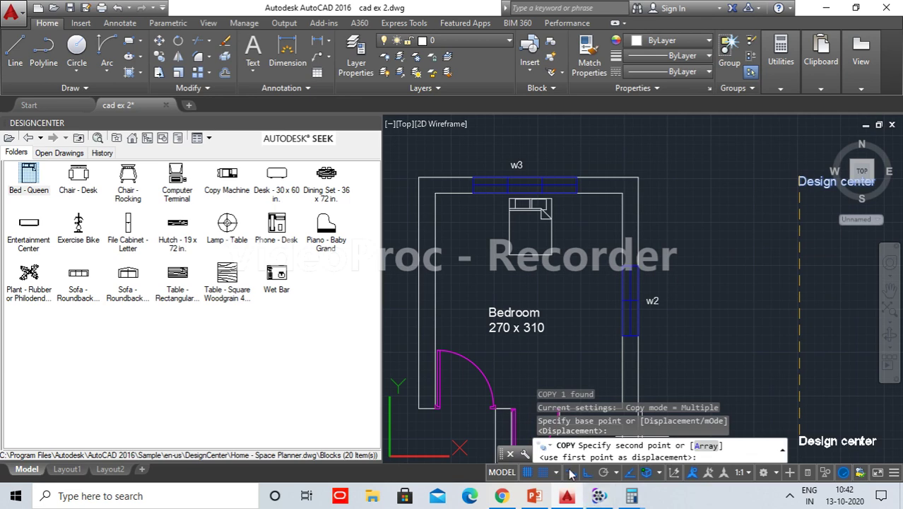
left_click(680, 233)
key("Return")
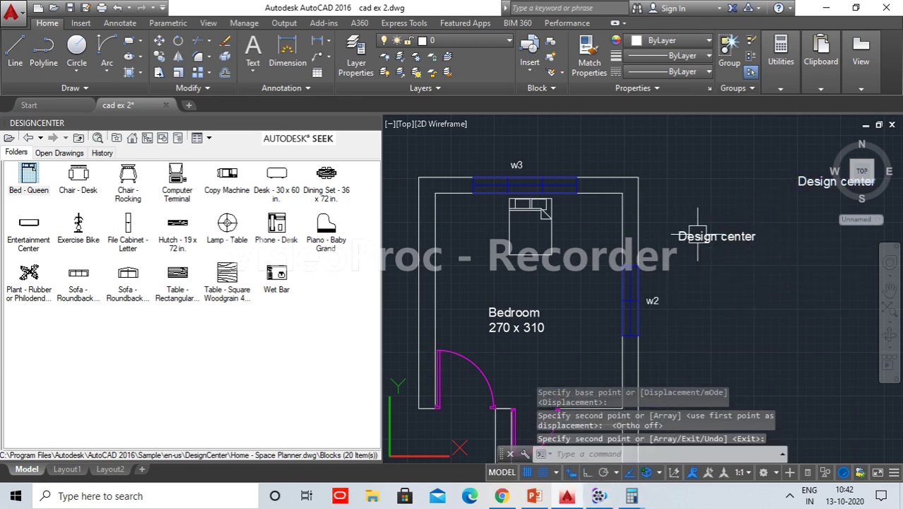
Retype the copied text as 'queen bed - 152 x 203 cm'.
double_click(697, 236)
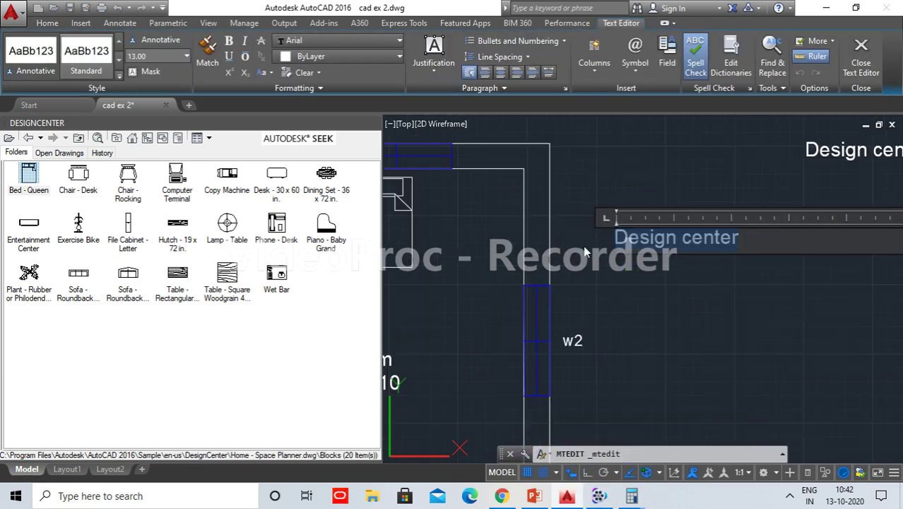
type("queen bed")
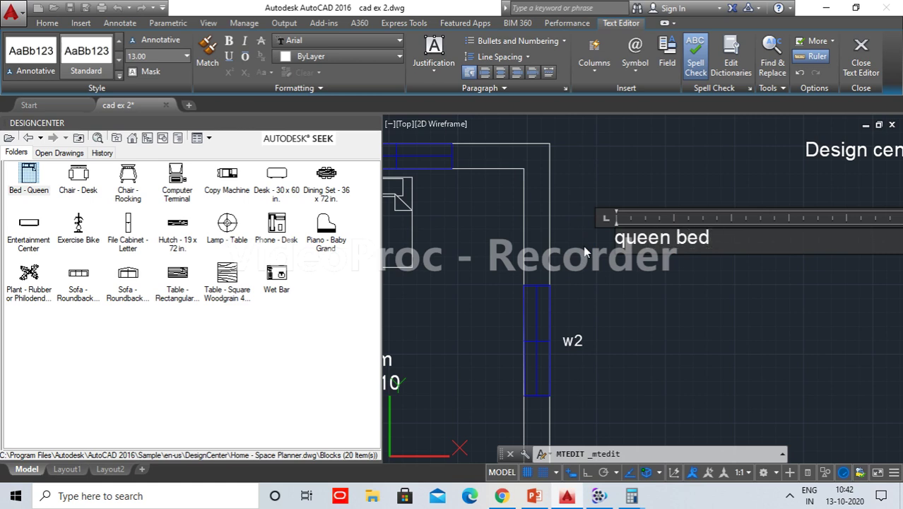
type(" - 152 x 2")
type("03")
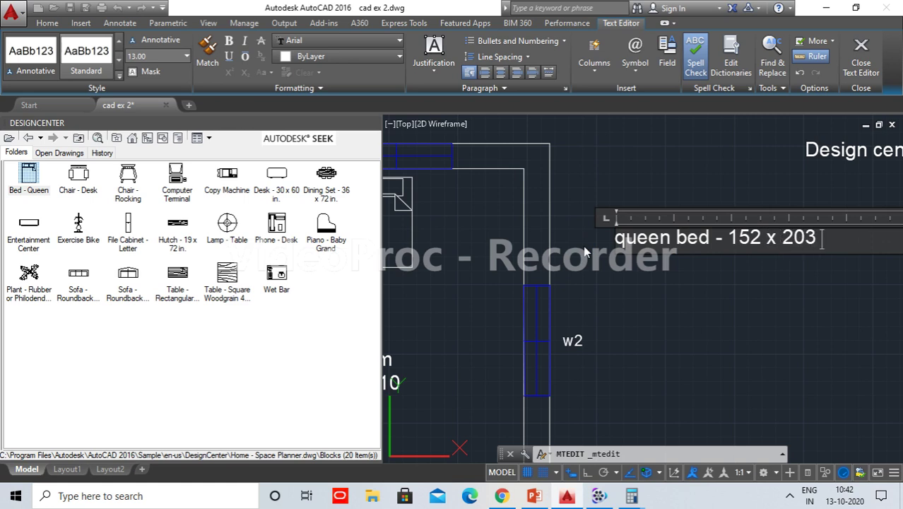
type("cm")
scroll(609, 247, "down", 3)
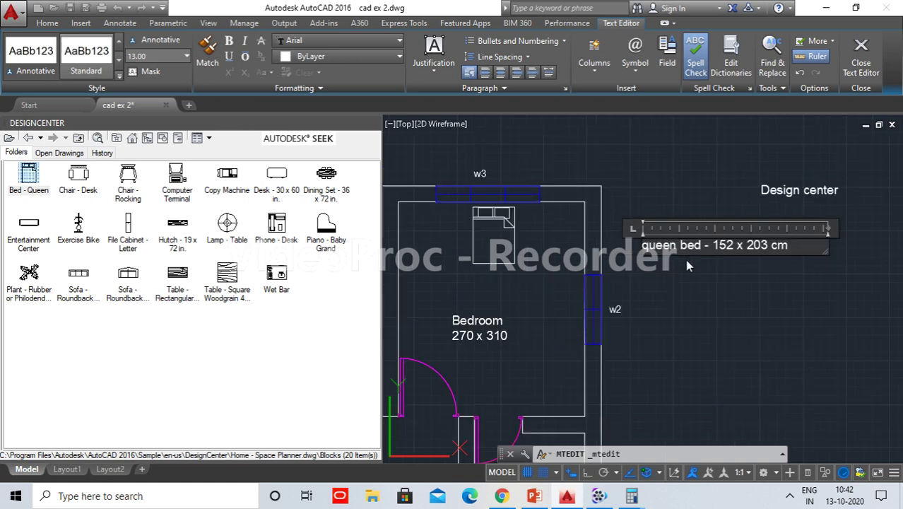
left_click(745, 299)
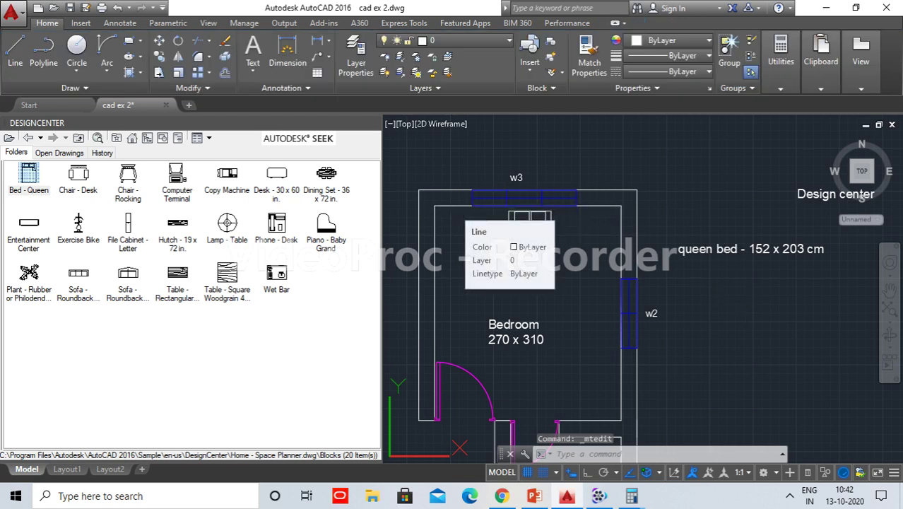
left_click(455, 206)
left_click(532, 267)
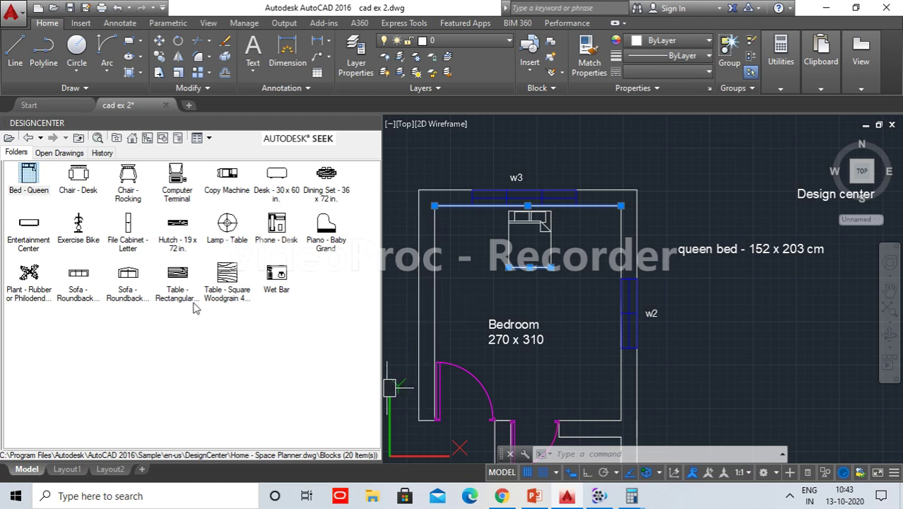
left_click(242, 282)
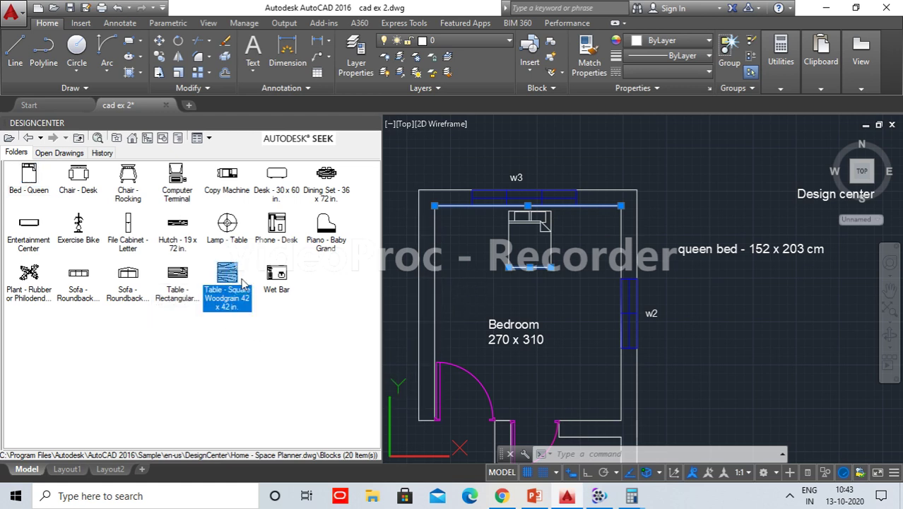
left_click(182, 289)
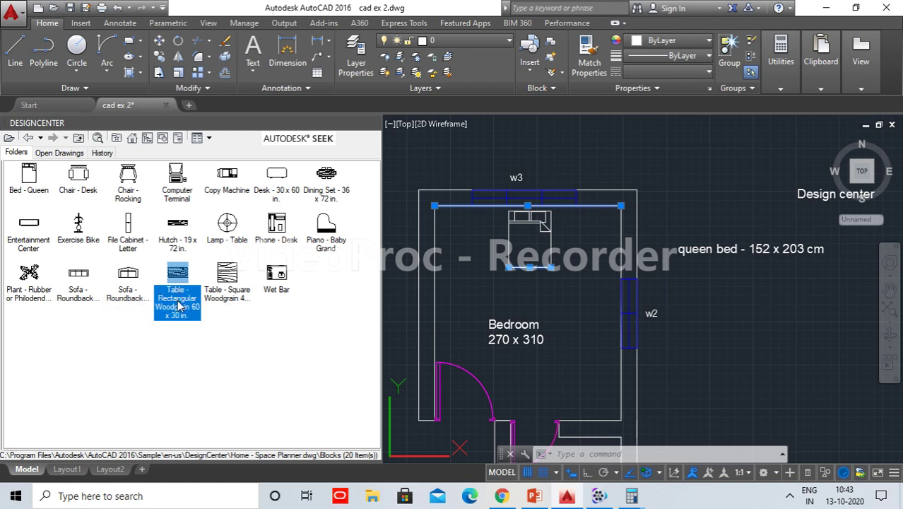
left_click(214, 324)
left_click(187, 309)
left_click(226, 297)
left_click(585, 251)
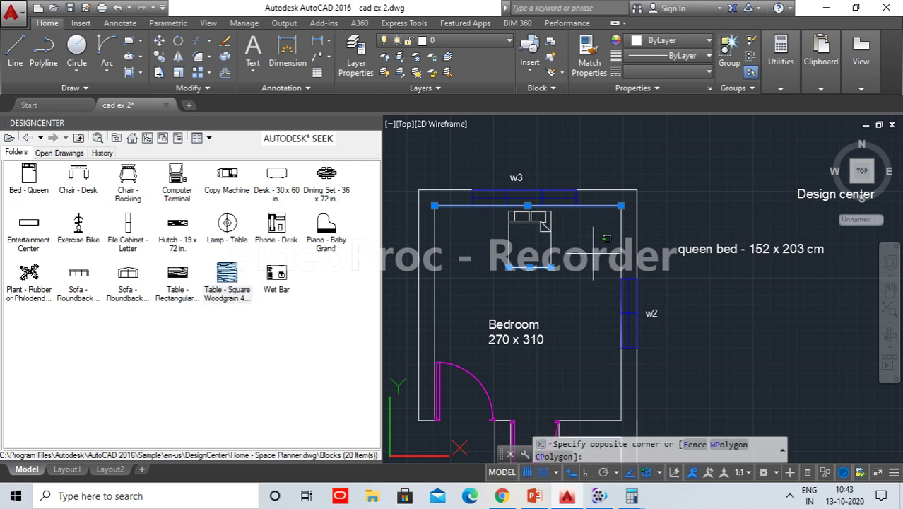
left_click(585, 233)
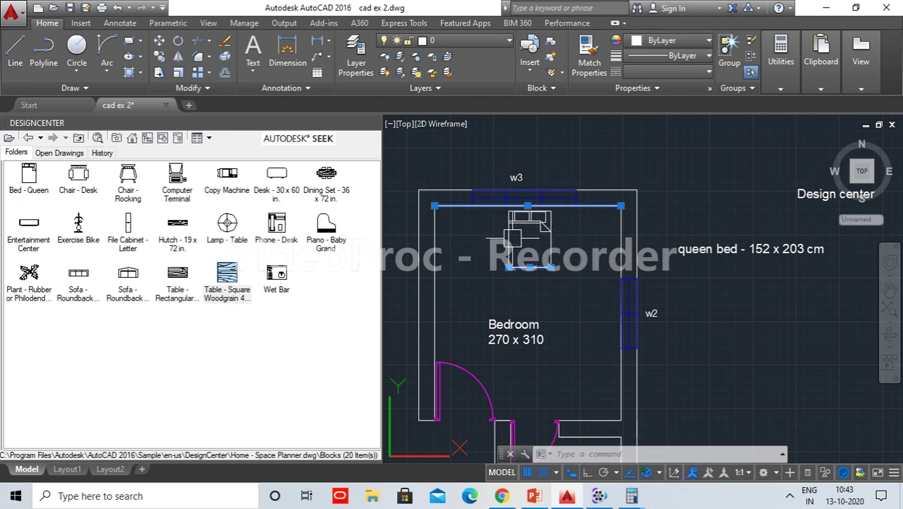
Copy the queen bed label to just below the original.
left_click(749, 249)
key("ctrl+shift+p")
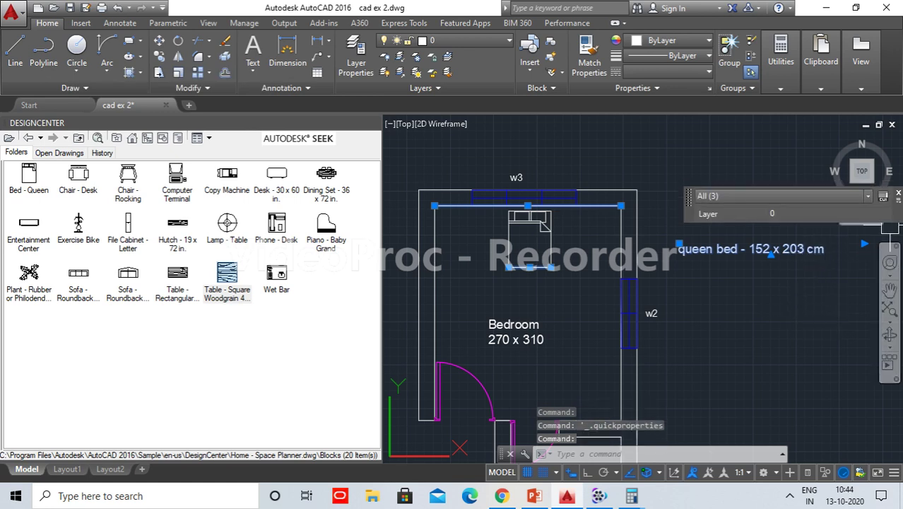
left_click(899, 196)
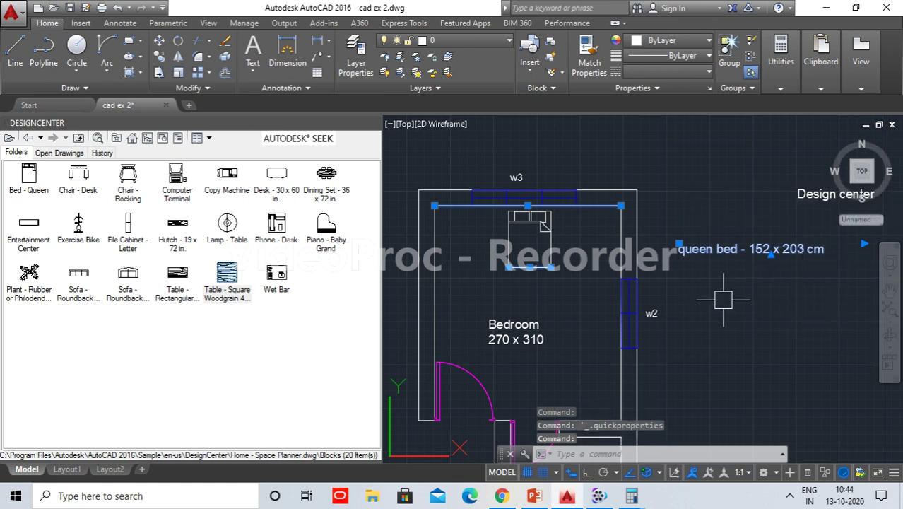
type("co")
key("Return")
left_click(679, 246)
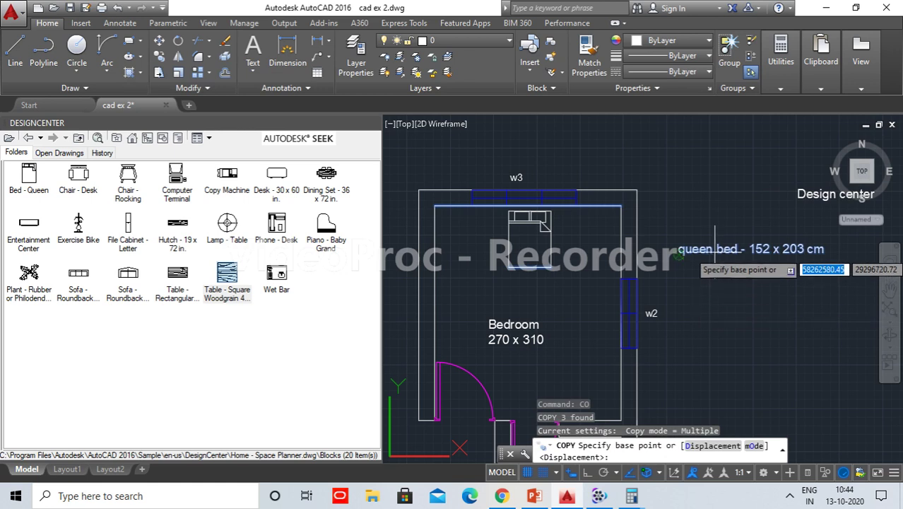
left_click(692, 286)
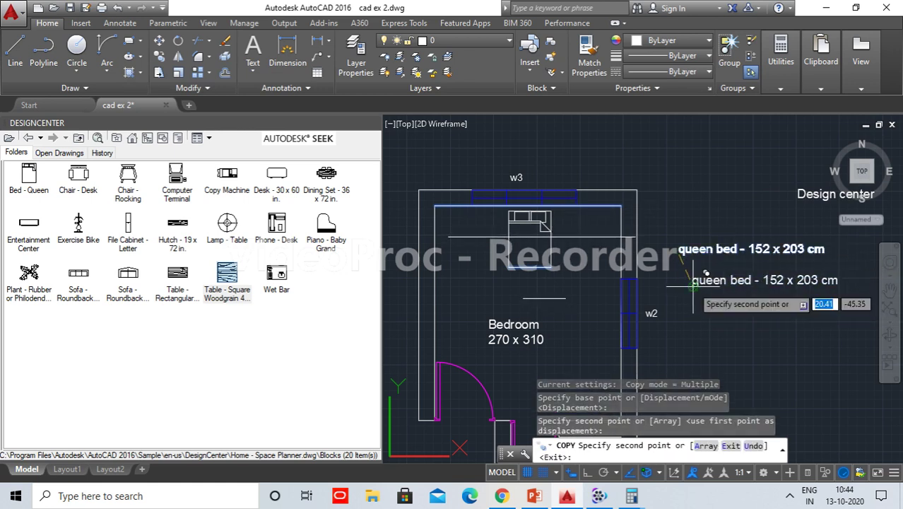
key("Return")
Discard the stray copied pieces and open the new label copy for editing.
left_click(495, 236)
left_click(552, 305)
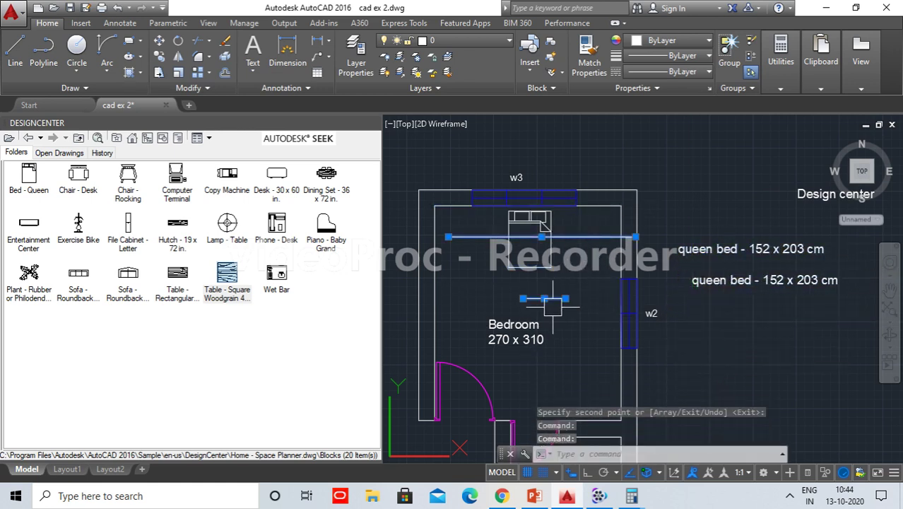
key("Escape")
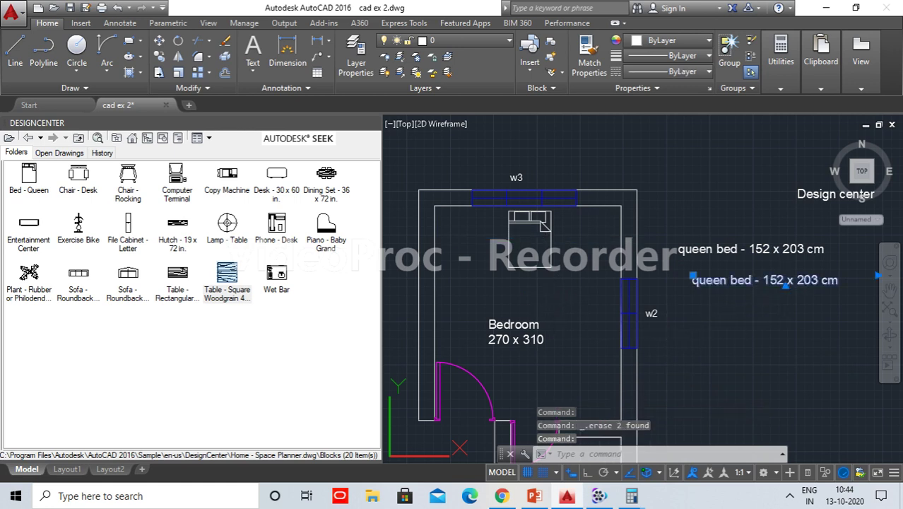
double_click(780, 283)
Write notes: 'total length = 270 cm', 'bed length = 152 cm', 'remaining avail length = 270 - 152 ='.
left_click_drag(840, 280, 676, 275)
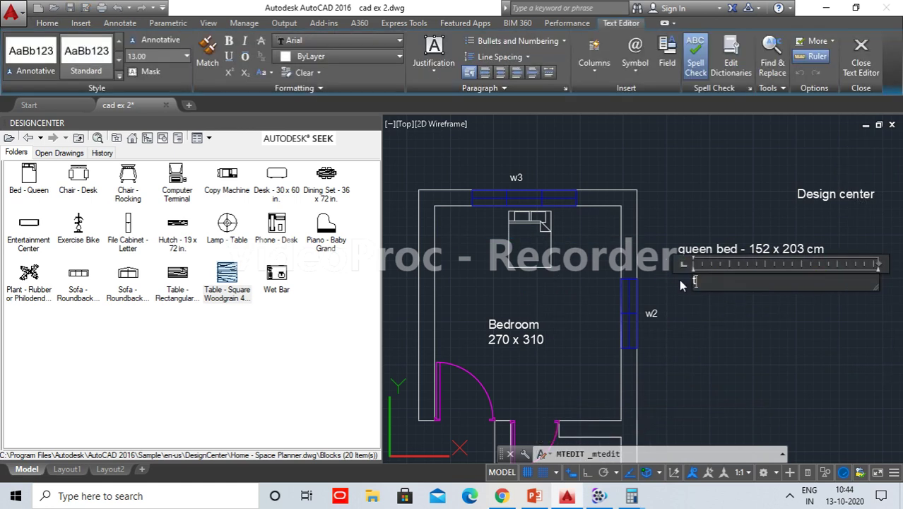
type("total l")
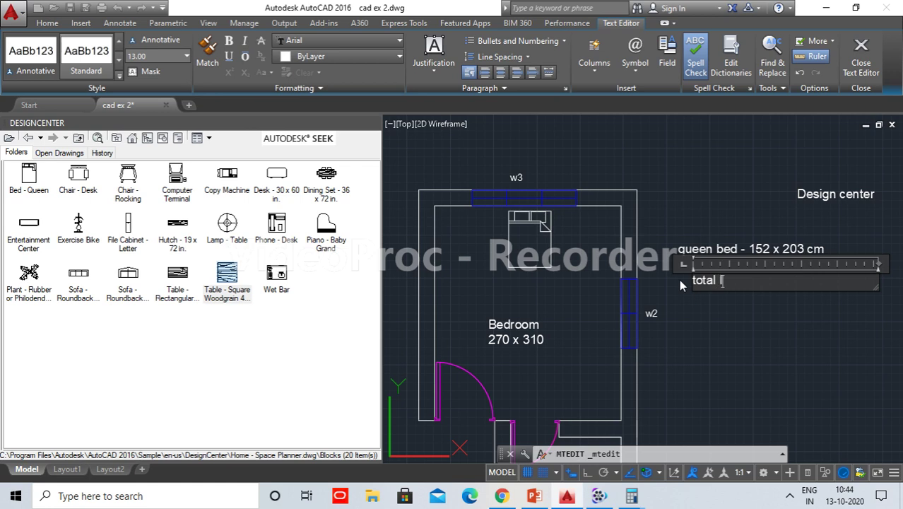
type("ength ")
type("= 270 cm")
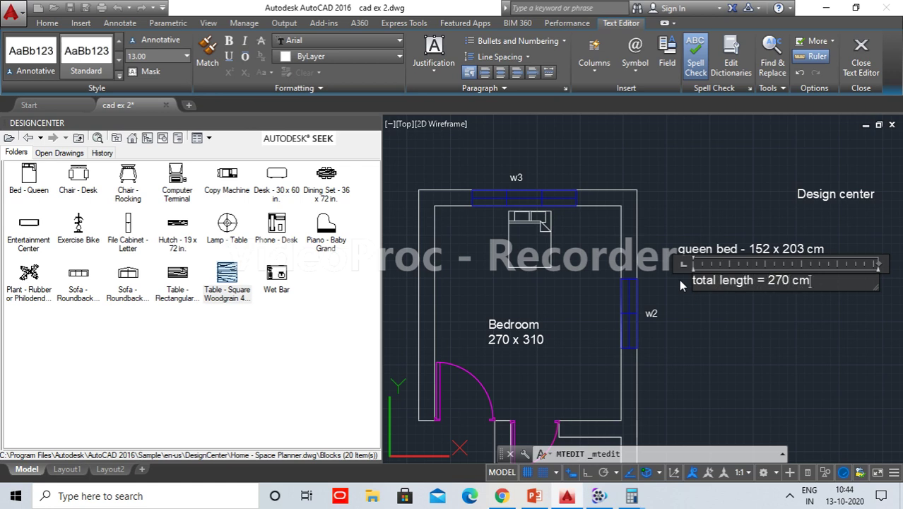
key("Return")
type("bed")
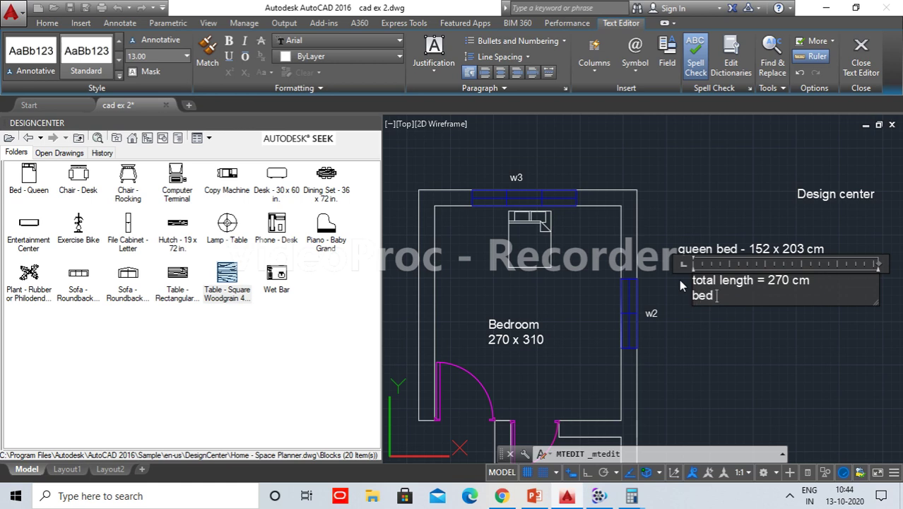
type(" length")
type("= 152 cm")
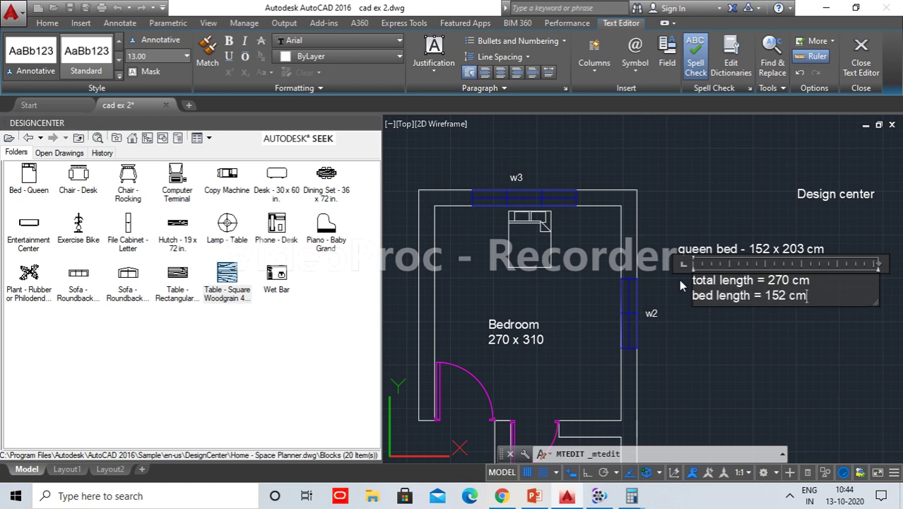
key("Return")
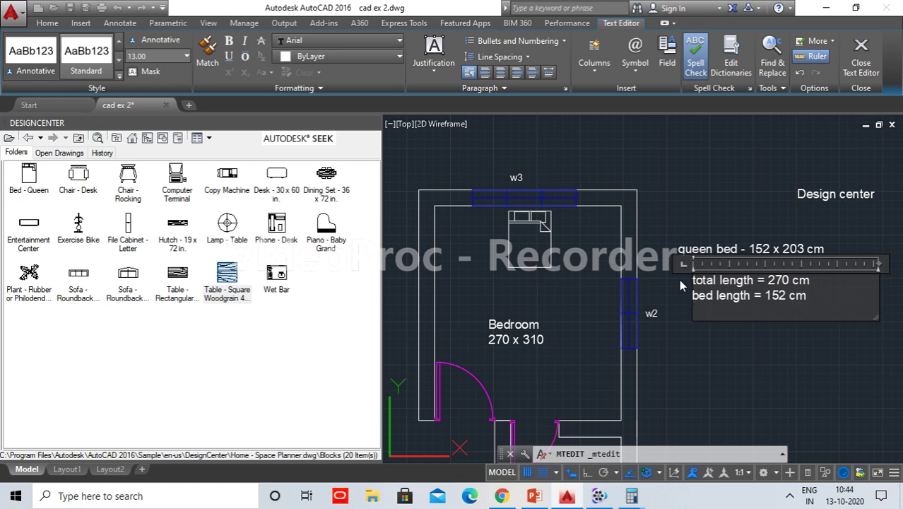
type("remaining")
type(" avail ")
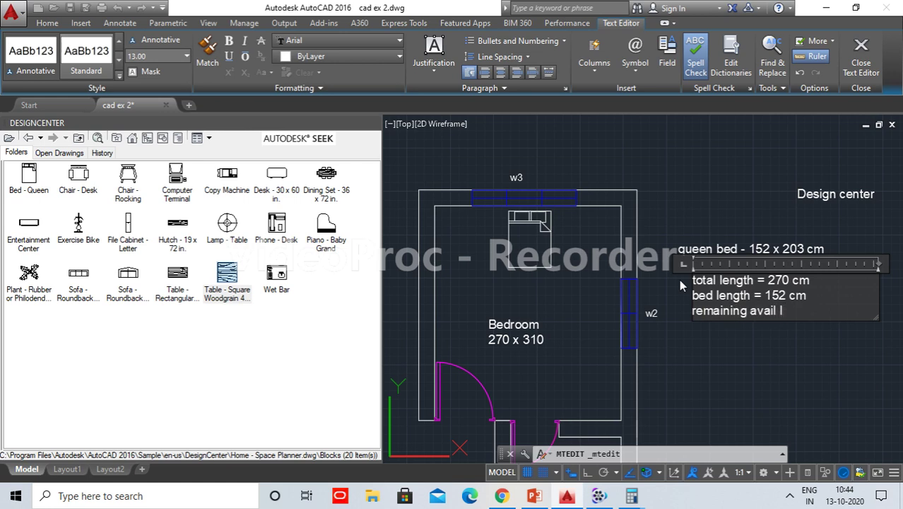
type("lengt")
type("h = 2")
type("0 - 152")
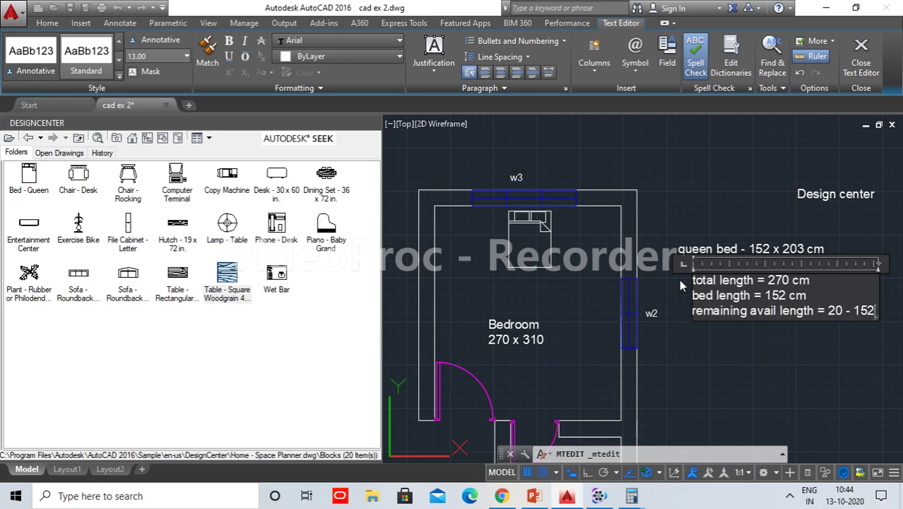
key("Return")
type("=")
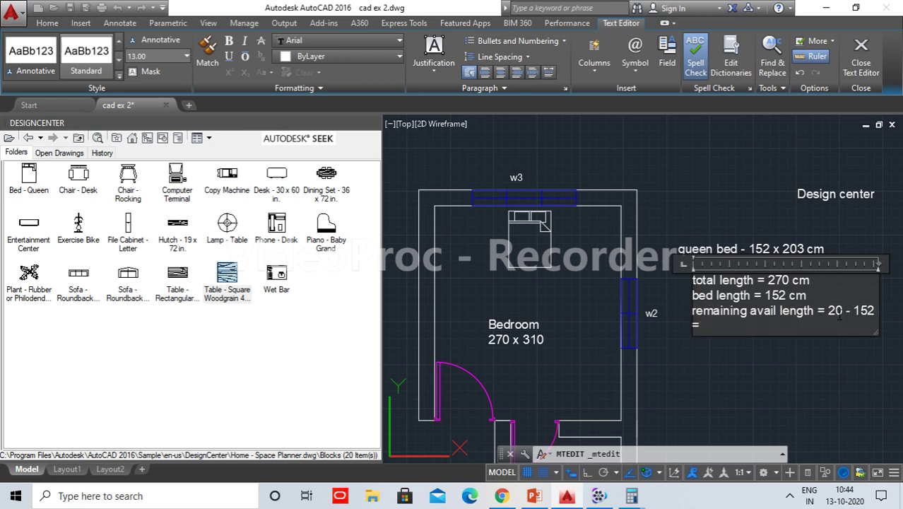
left_click(838, 313)
type("7")
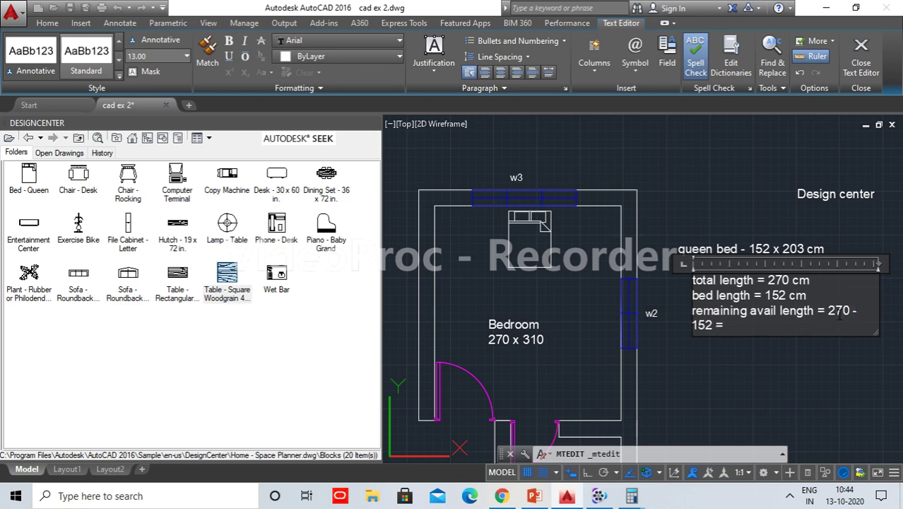
Close DesignCenter and widen the note so its lines don't wrap.
middle_click_drag(852, 251, 730, 287)
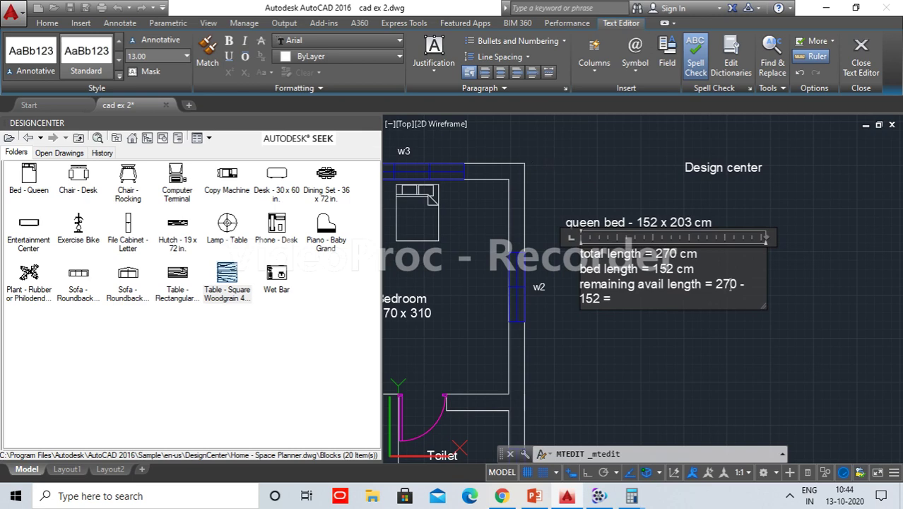
left_click(389, 132)
left_click(361, 123)
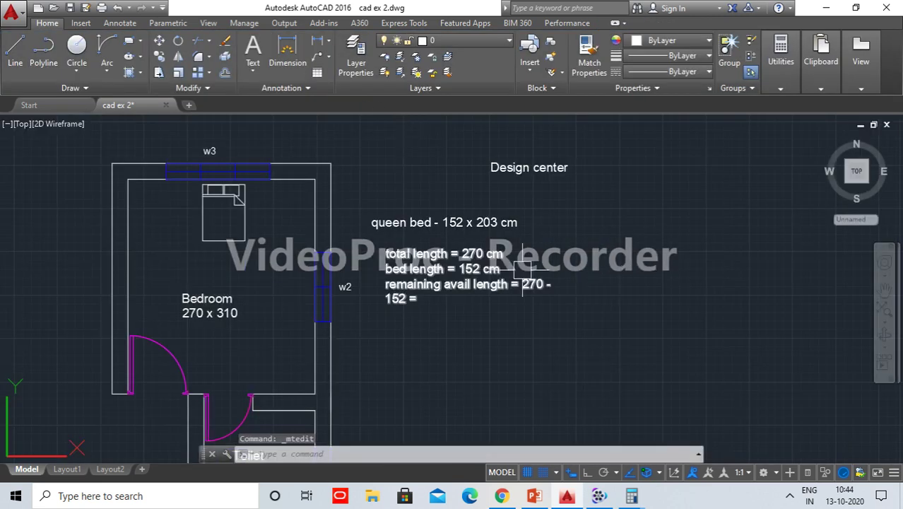
left_click(458, 297)
double_click(457, 282)
left_click_drag(570, 237, 803, 236)
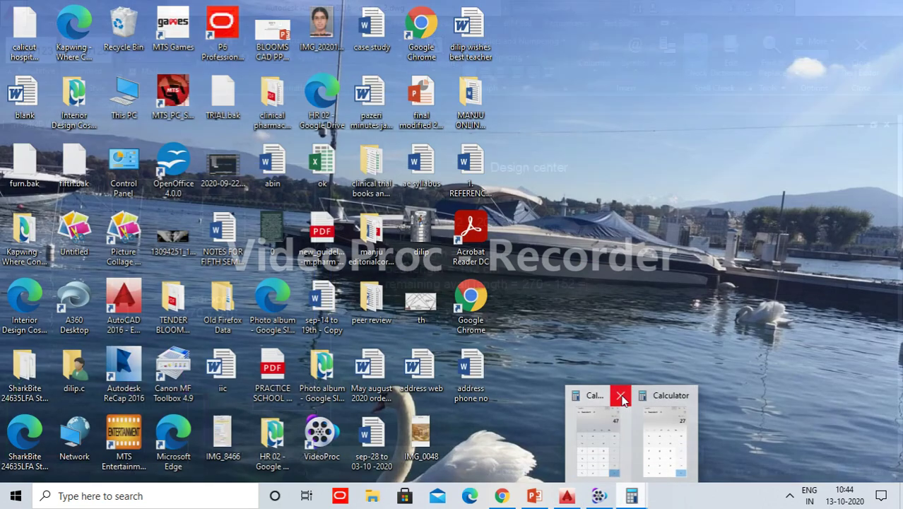
Calculate 270 - 152 = 118 in Calculator, then return to the note's subtraction line.
left_click(621, 395)
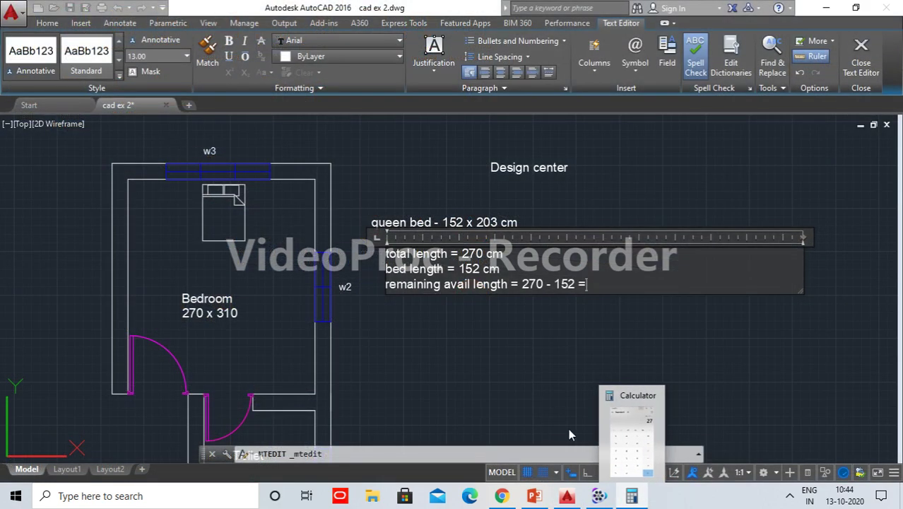
left_click(606, 421)
left_click(168, 195)
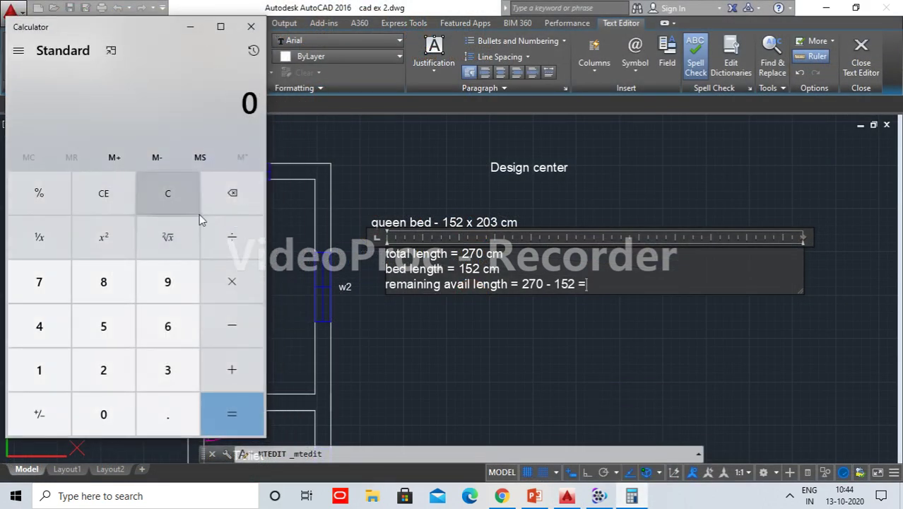
type("270 - 15")
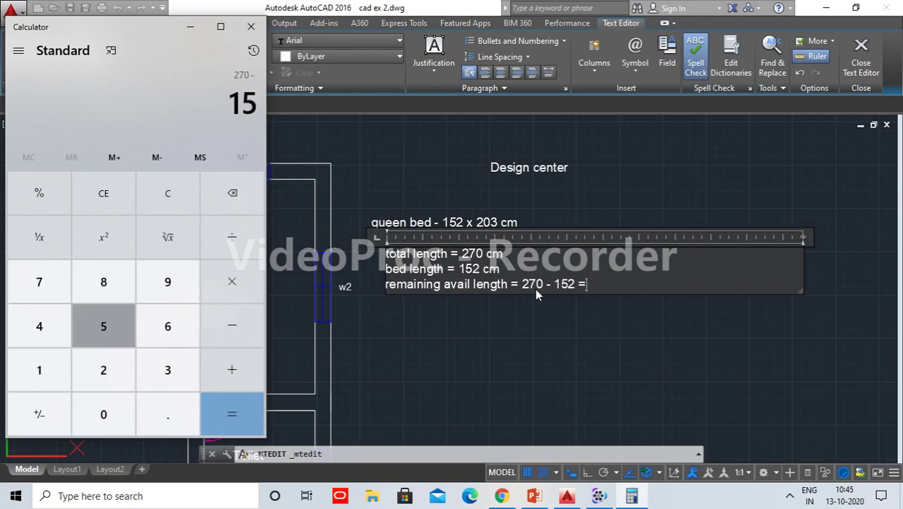
type("2 =")
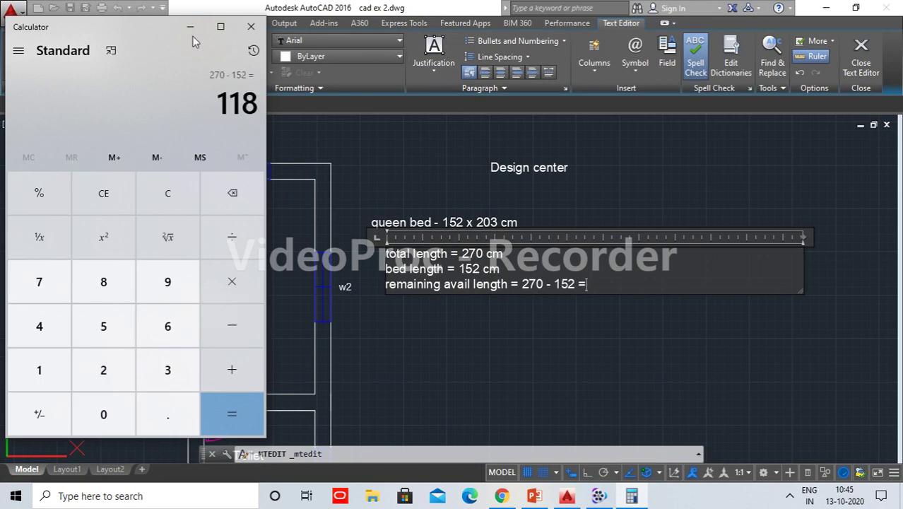
left_click(190, 26)
left_click(592, 283)
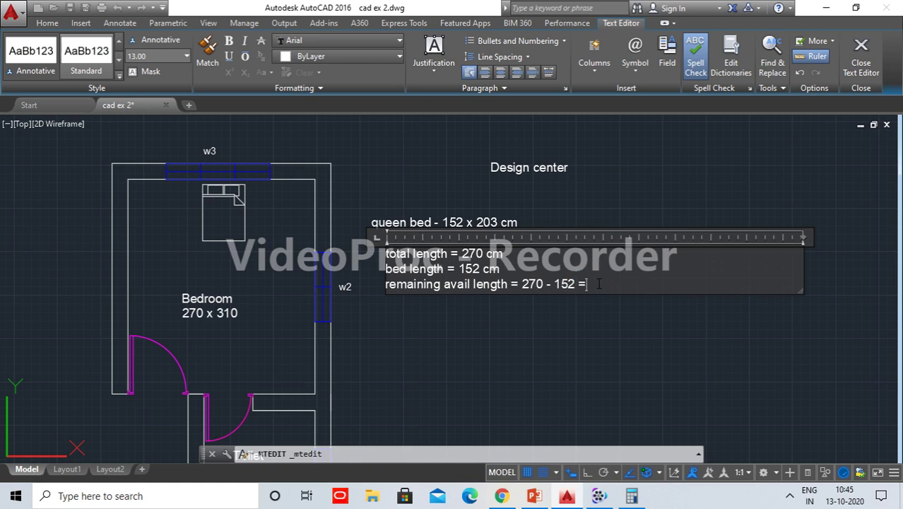
Add '118 cm' and the line 'so remaining length available on either side = 118 cm / 2 = 59 cm'.
type(" 118 cm")
key("Return")
type("so re")
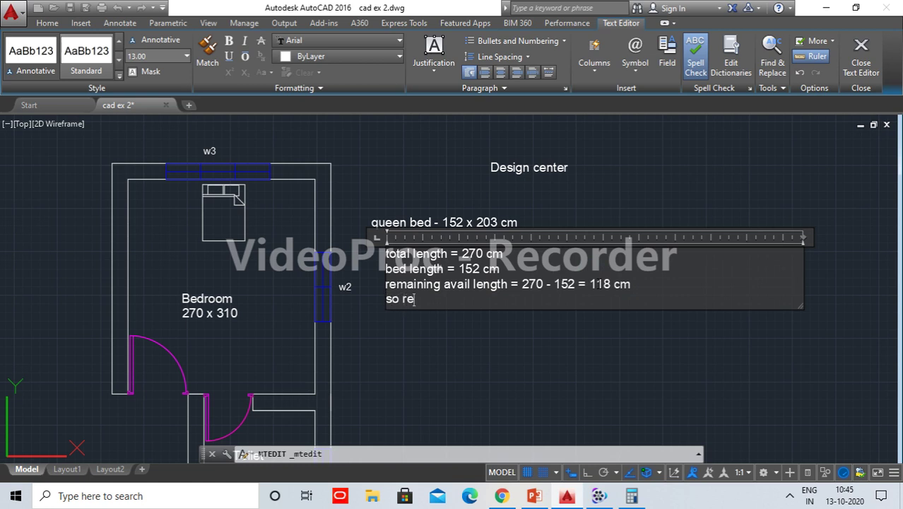
type("maining len")
type("th")
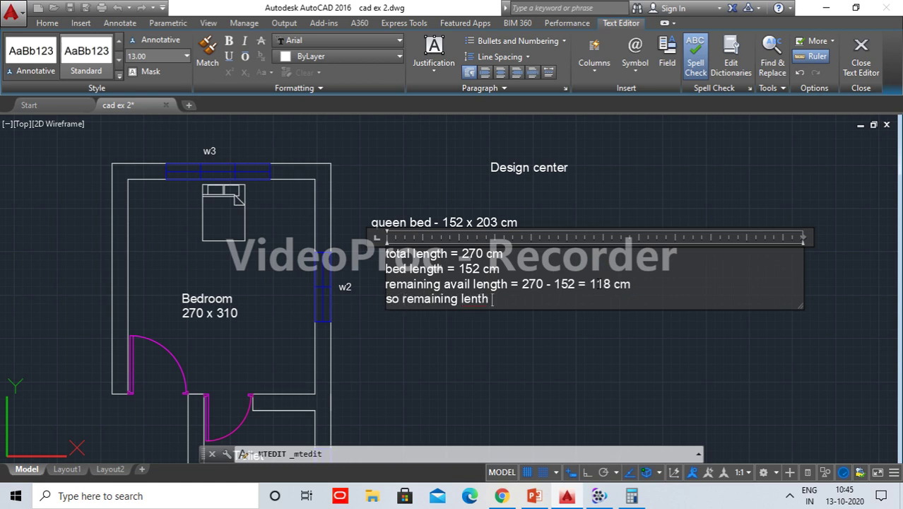
key("BackSpace")
type("g")
type("th availa")
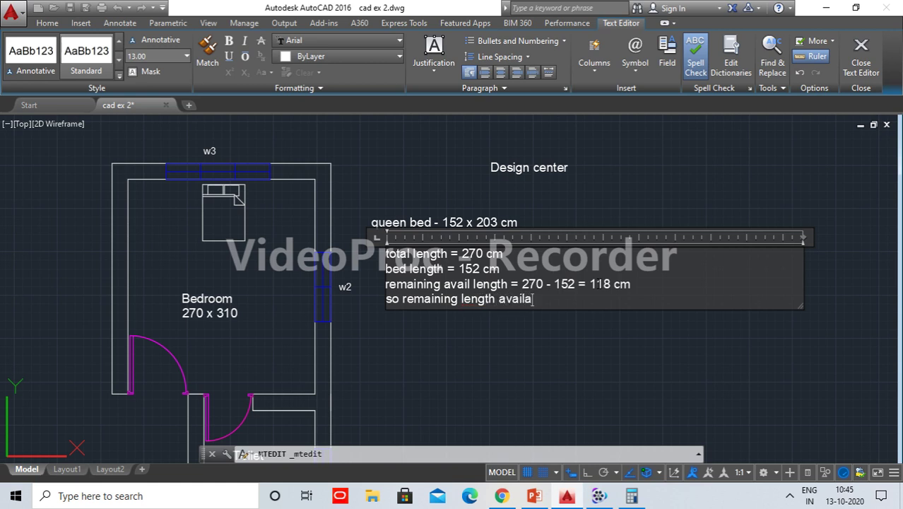
type("ble on ei")
type("ther so")
key("BackSpace")
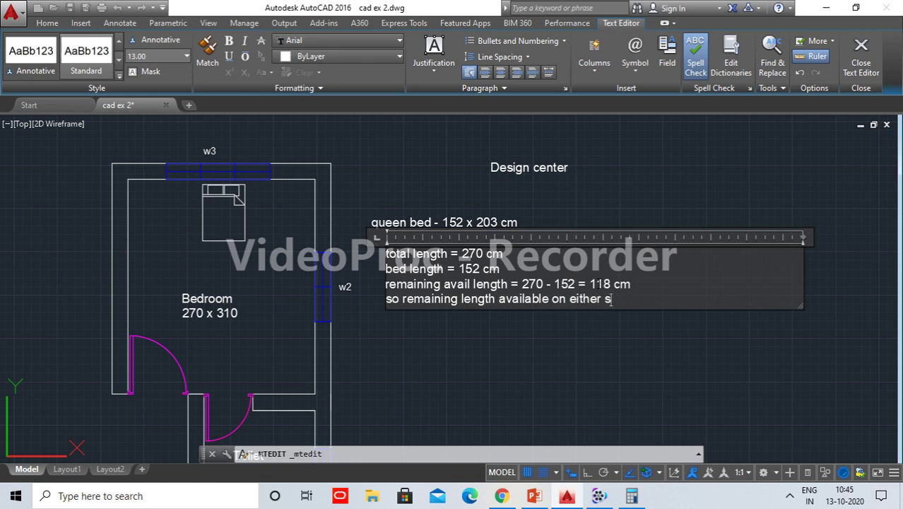
type("ide =")
type(" 118  cm")
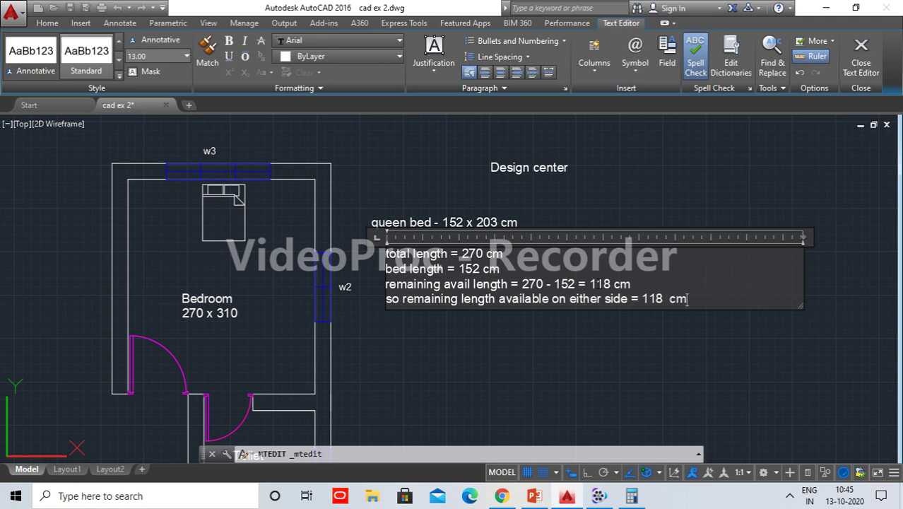
type(" / 2")
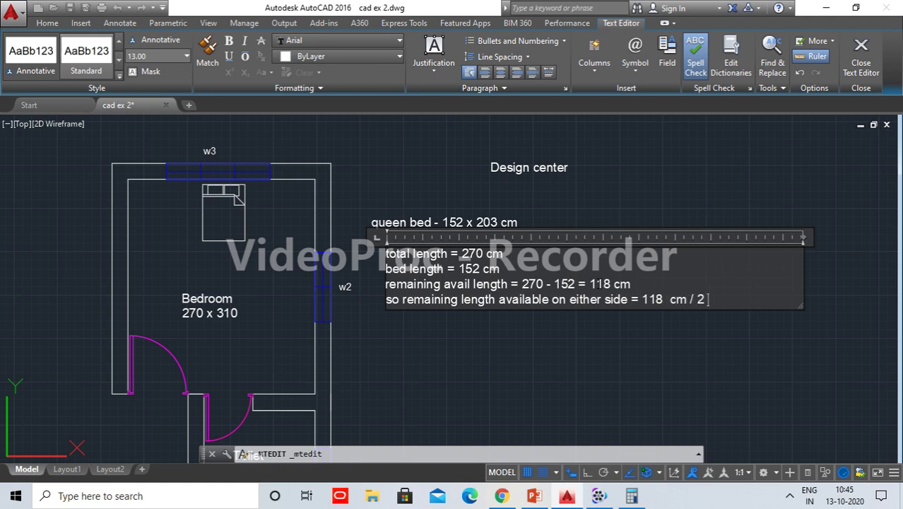
type("  = 58")
key("BackSpace")
type("99 cm")
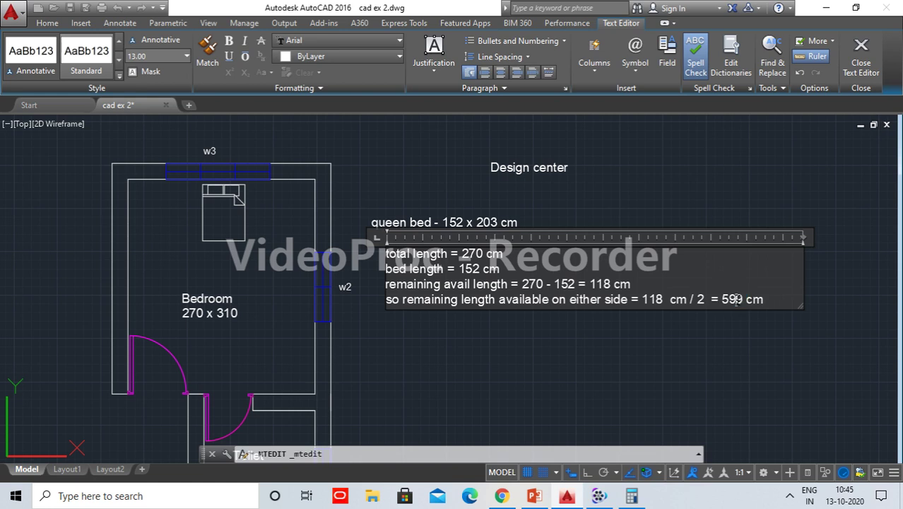
left_click(735, 299)
key("BackSpace")
key("End")
Close the note editor, then pan and zoom out over the bedroom and toilet.
left_click(643, 357)
middle_click_drag(633, 356, 665, 332)
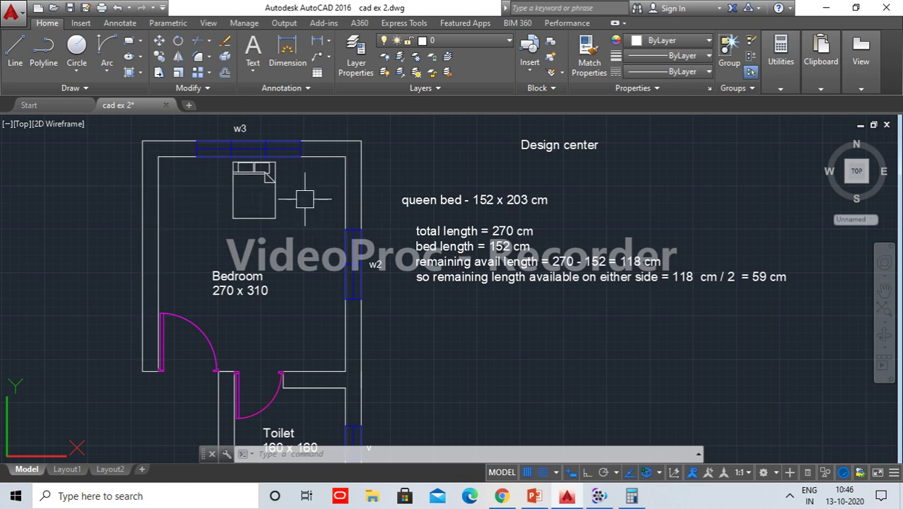
middle_click_drag(302, 212, 444, 219)
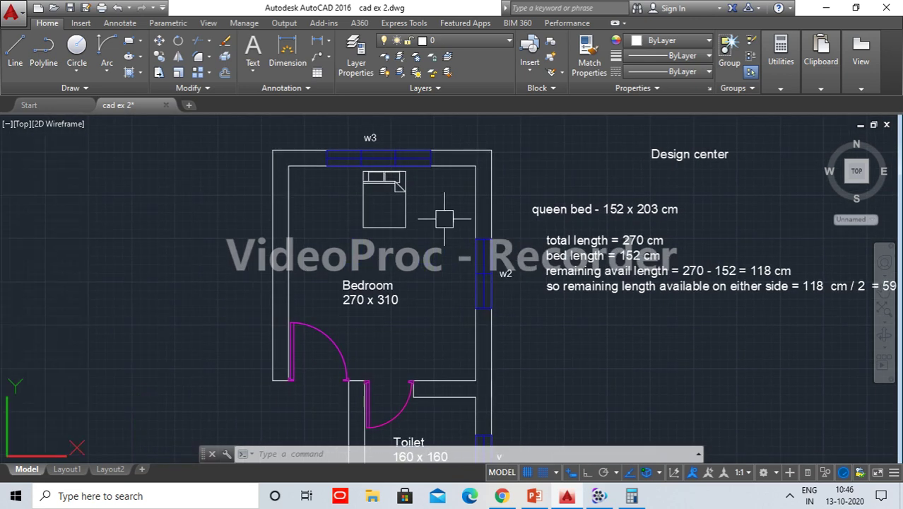
scroll(445, 219, "down", 2)
Insert the Table - Square Woodgrain block from DesignCenter to the left of the bedroom.
type("adc")
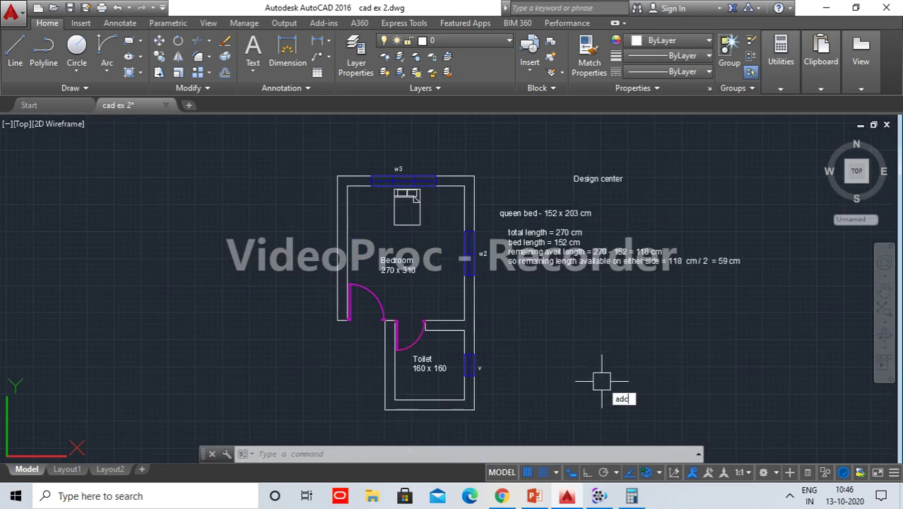
key("Return")
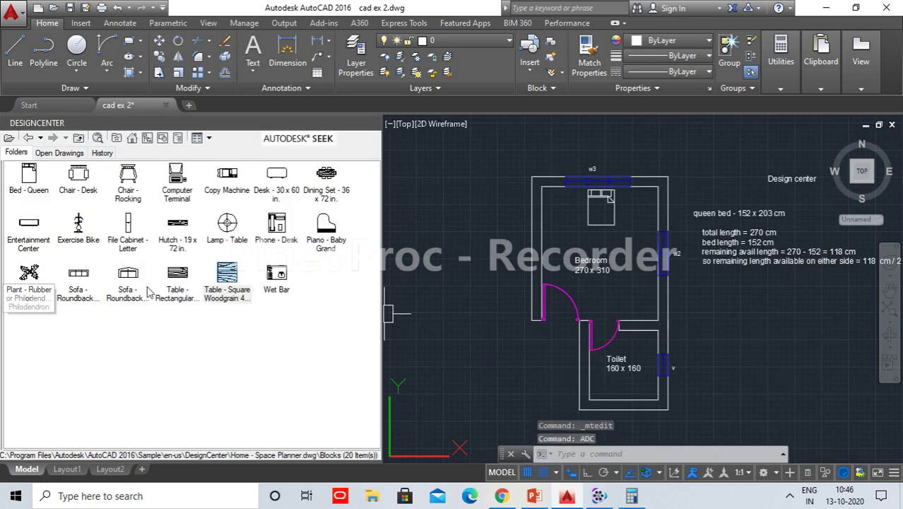
left_click(227, 287)
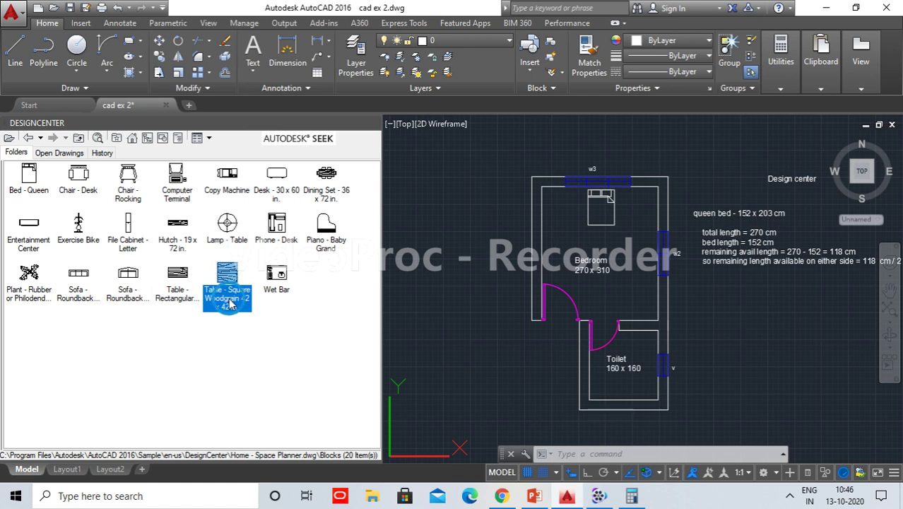
mouse_move(233, 300)
left_mouse_down()
mouse_move(415, 283)
mouse_move(417, 272)
left_mouse_up()
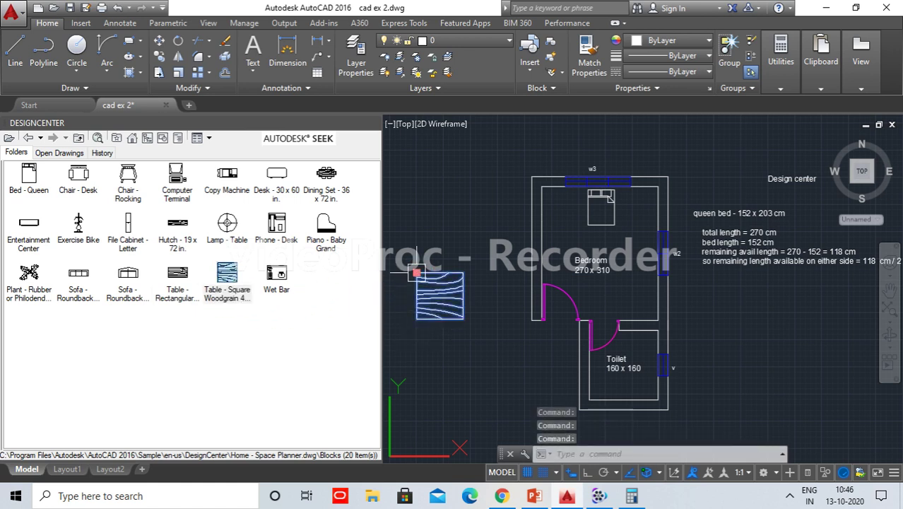
Scale the table block by 0.4 from its corner and close DesignCenter.
type("sc")
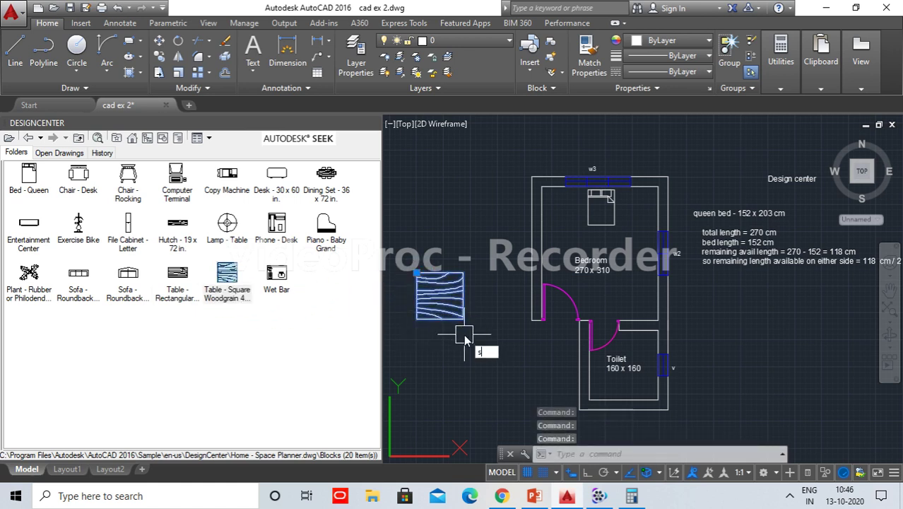
key("Return")
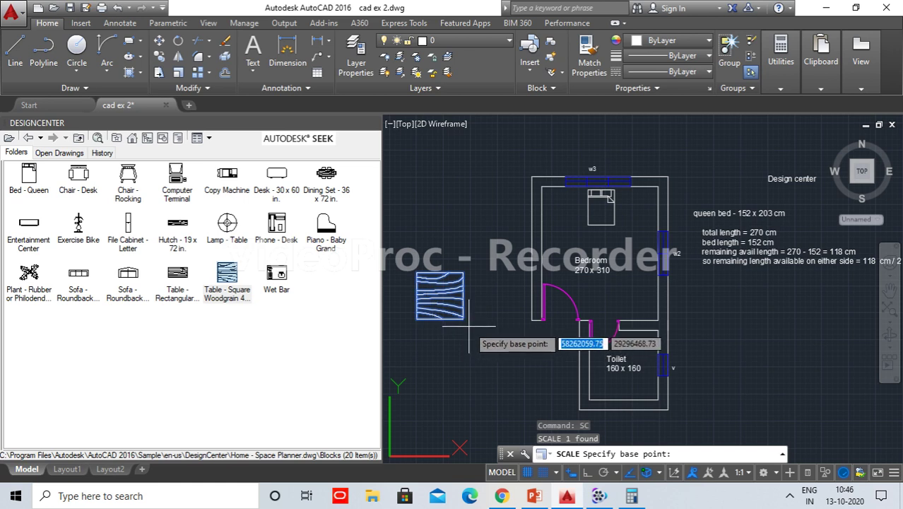
left_click(463, 320)
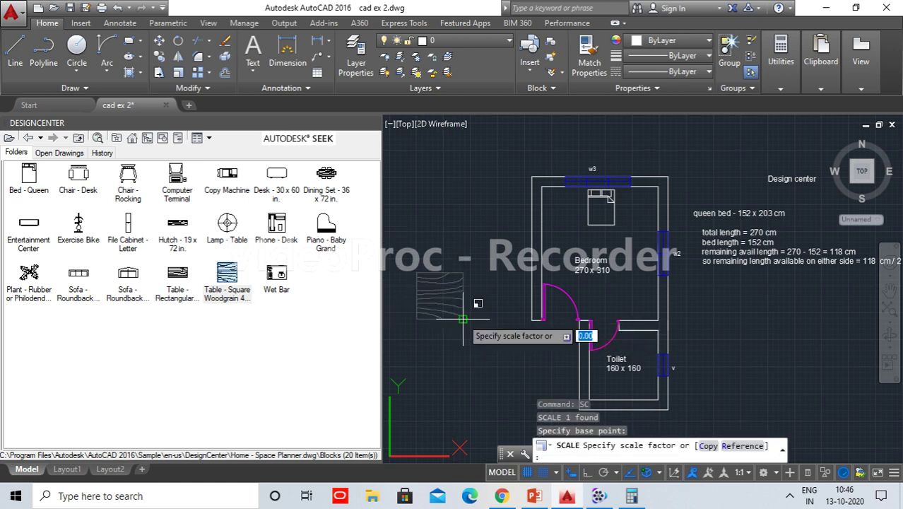
type("0.")
key("Return")
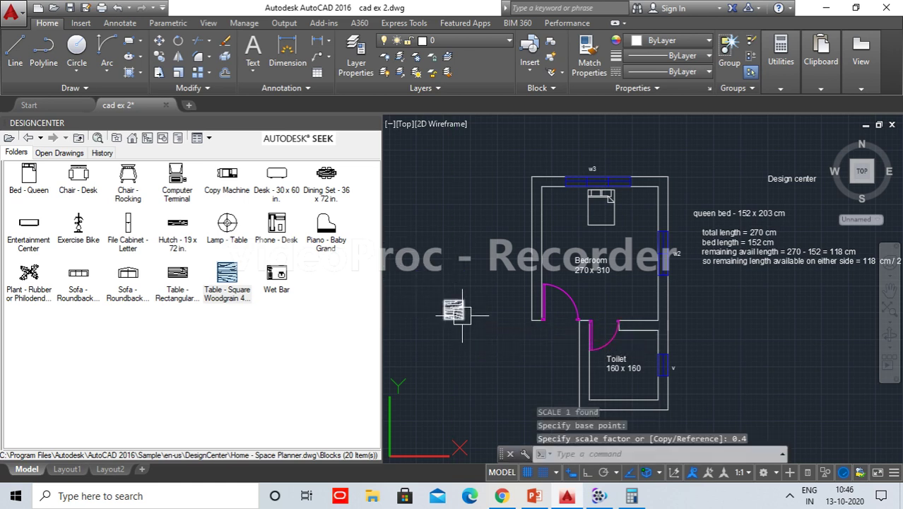
left_click(373, 123)
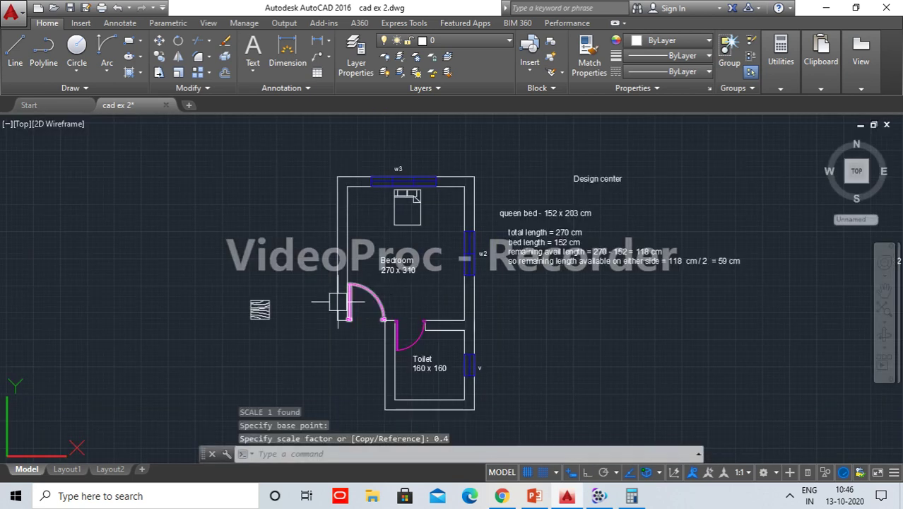
Append ' = 59 cm' to the calculation notes and add the line 'side table = 106 x 106 cm'.
scroll(212, 274, "up", 2)
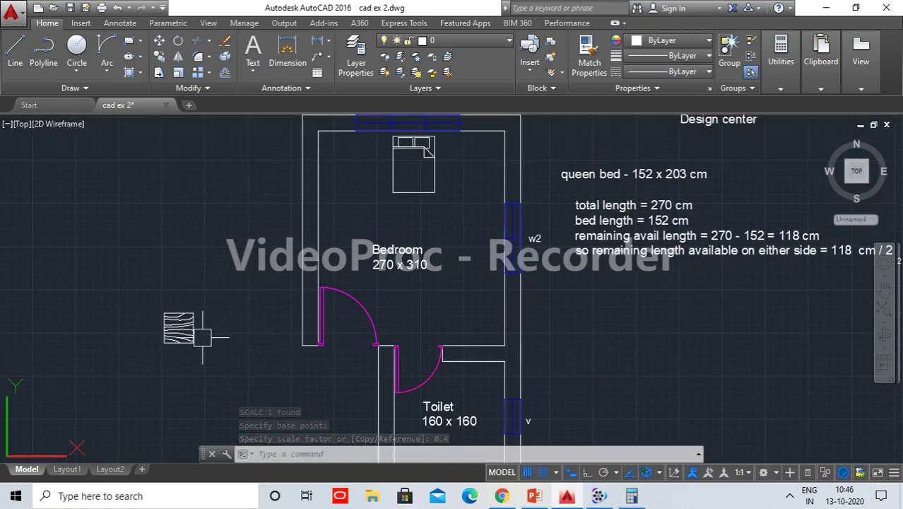
double_click(627, 243)
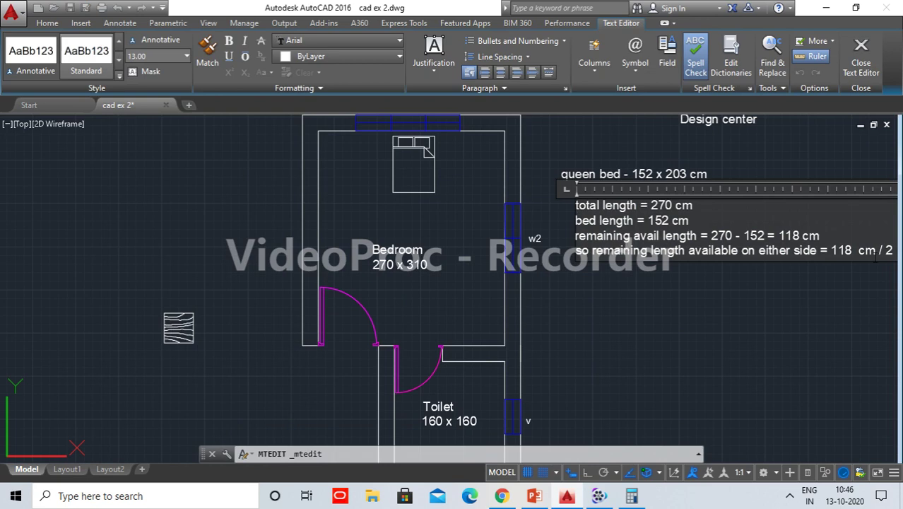
type("  = 59 cm")
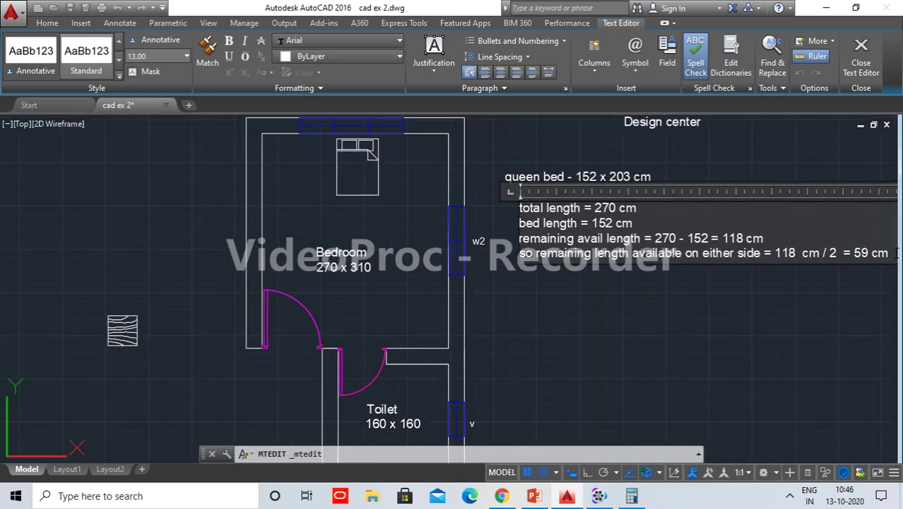
key("Return")
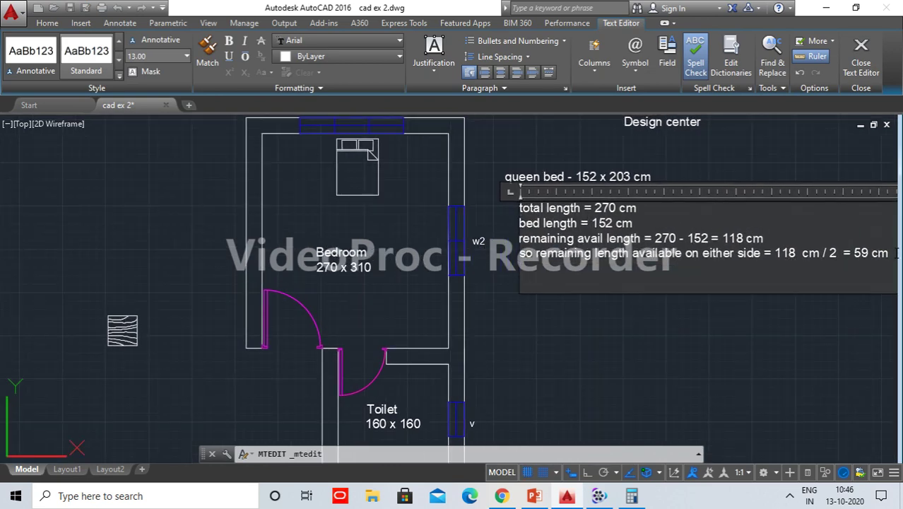
type("side")
type(" table = ")
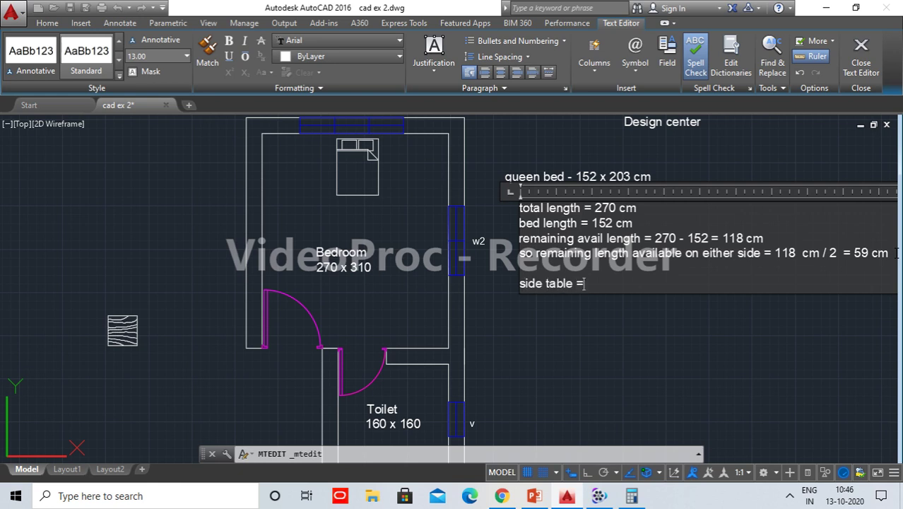
type("106 x")
type(" 106")
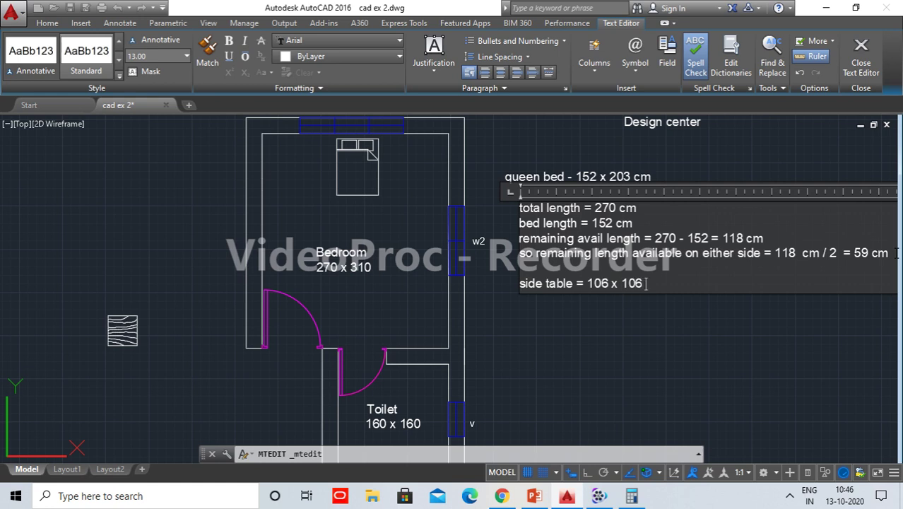
type(" cm")
key("Return")
left_click(683, 401)
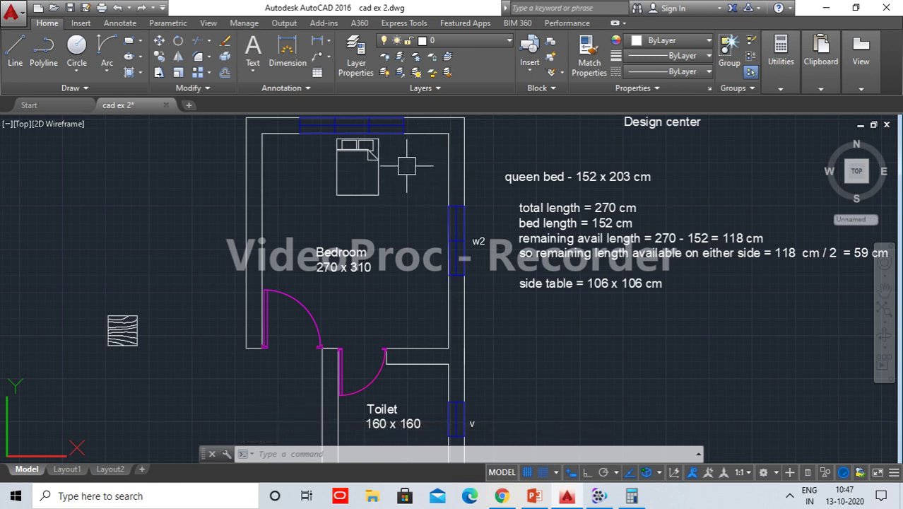
Copy the queen bed label to a spot inside the bed outline.
scroll(406, 180, "up", 1)
scroll(382, 198, "up", 2)
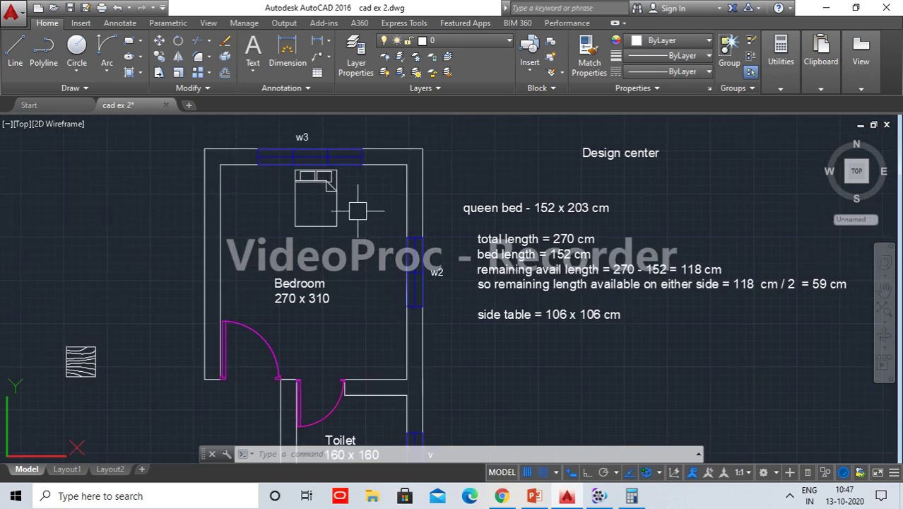
scroll(347, 205, "up", 1)
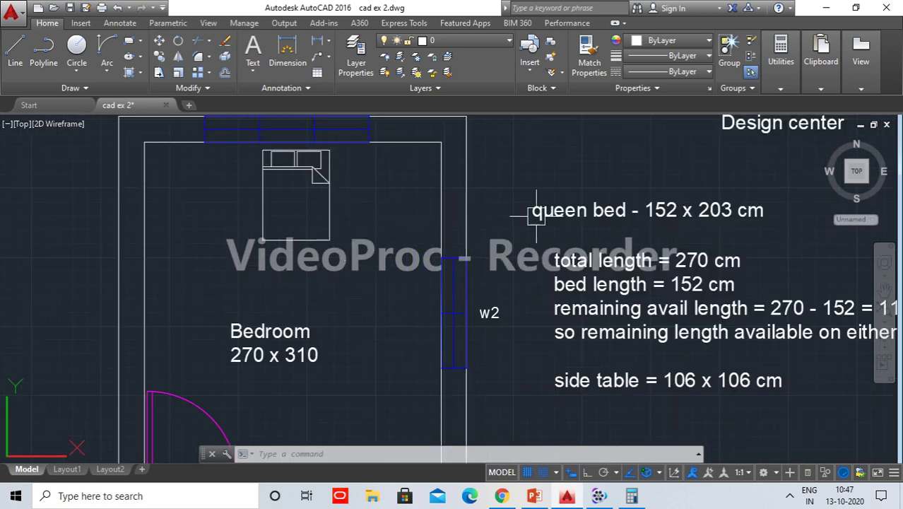
left_click(618, 210)
type("co")
key("Return")
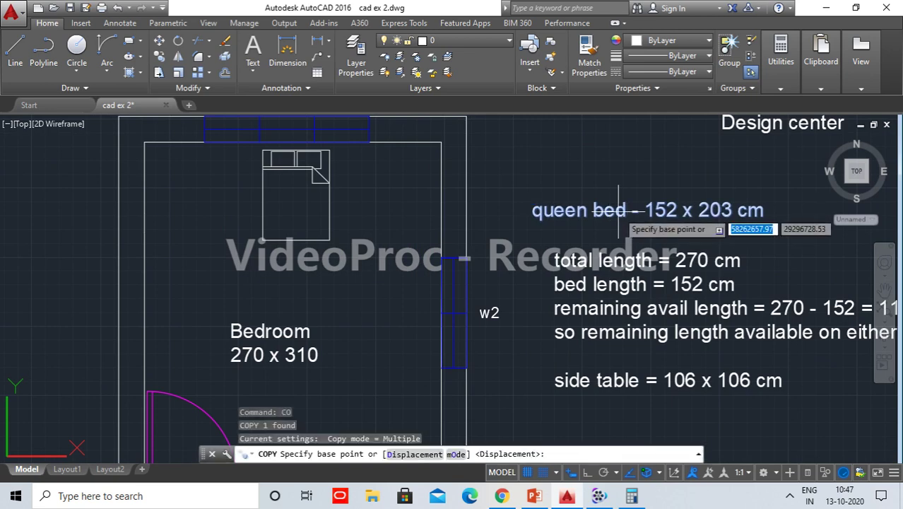
left_click(630, 199)
left_click(398, 190)
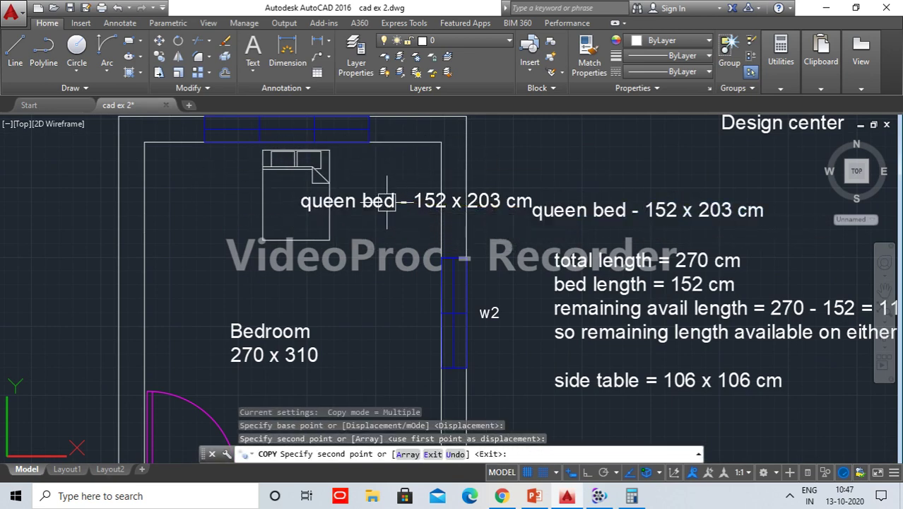
key("Return")
Change the copied label's text to '59 cm'.
double_click(523, 203)
left_click_drag(540, 210, 297, 201)
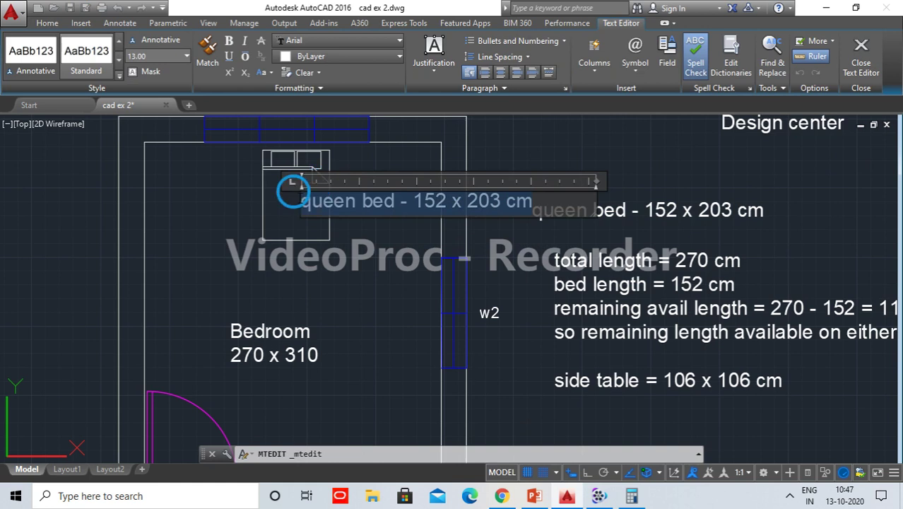
type("59 cm")
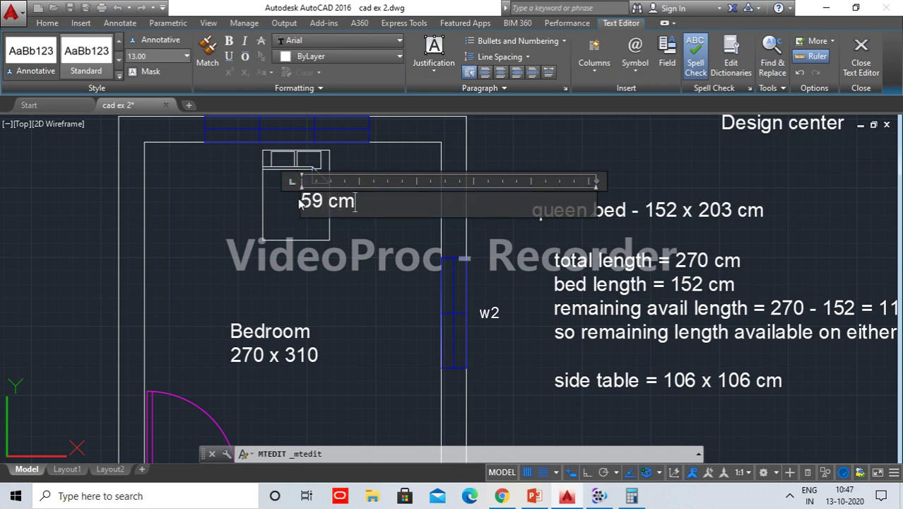
left_click(343, 259)
Move the 59 cm label to the right side of the bed.
left_click(342, 204)
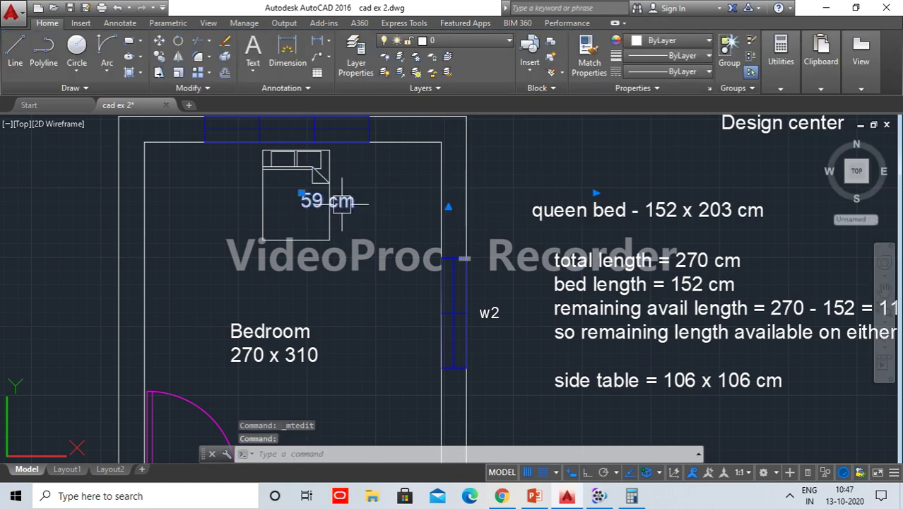
type("c")
key("BackSpace")
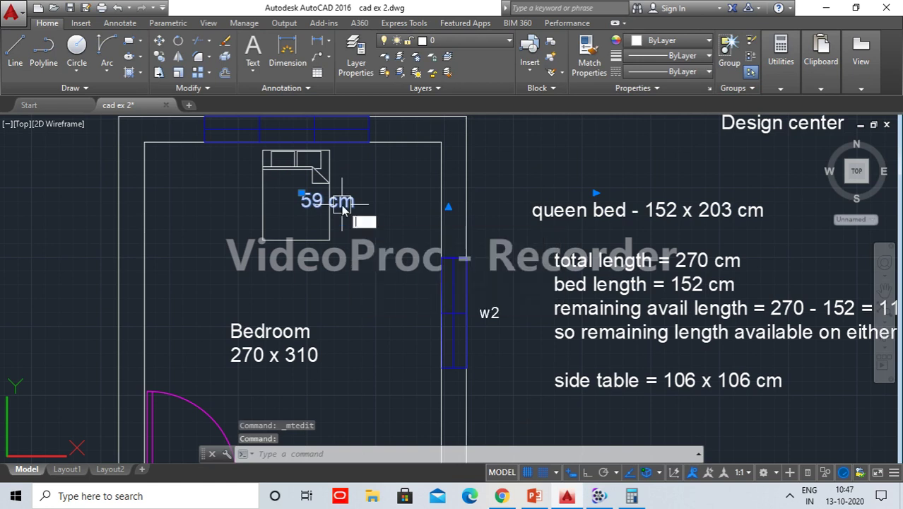
type("m")
key("Return")
left_click(342, 203)
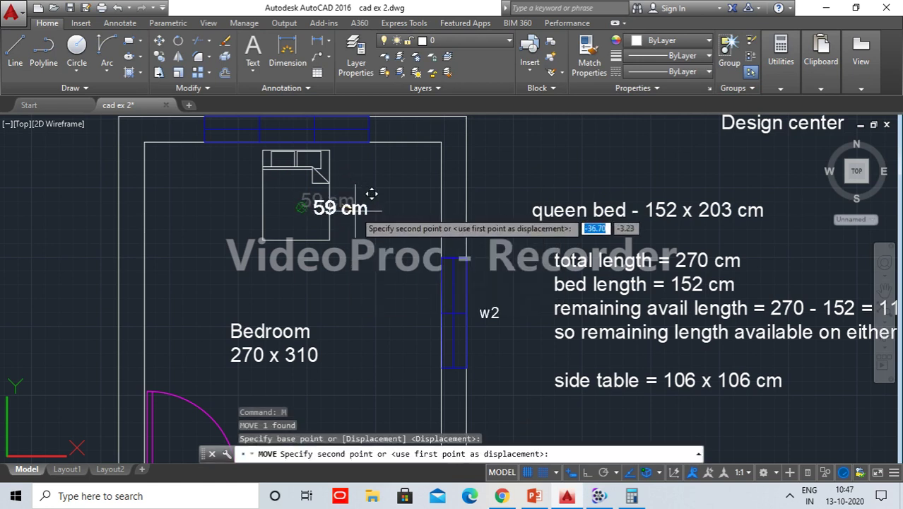
left_click(397, 226)
Copy the 59 cm label to the left side of the bed.
left_click(388, 224)
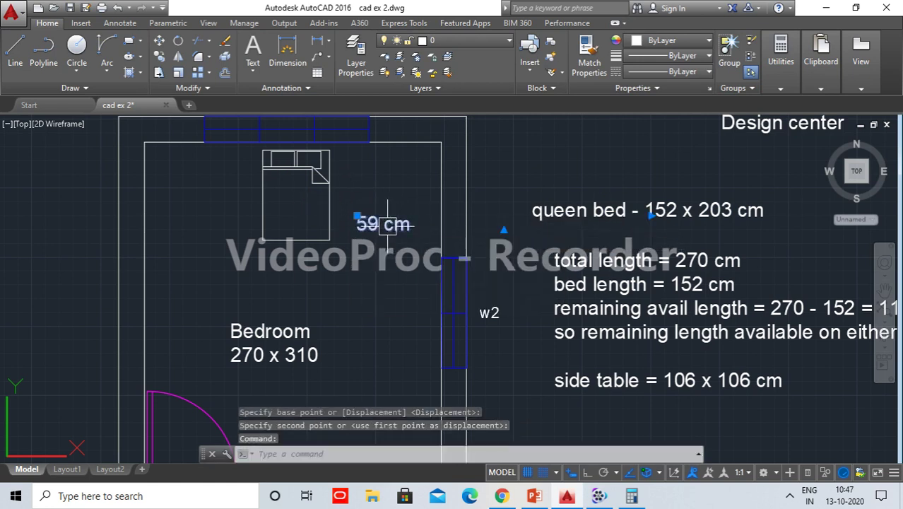
type("co")
key("Return")
left_click(388, 225)
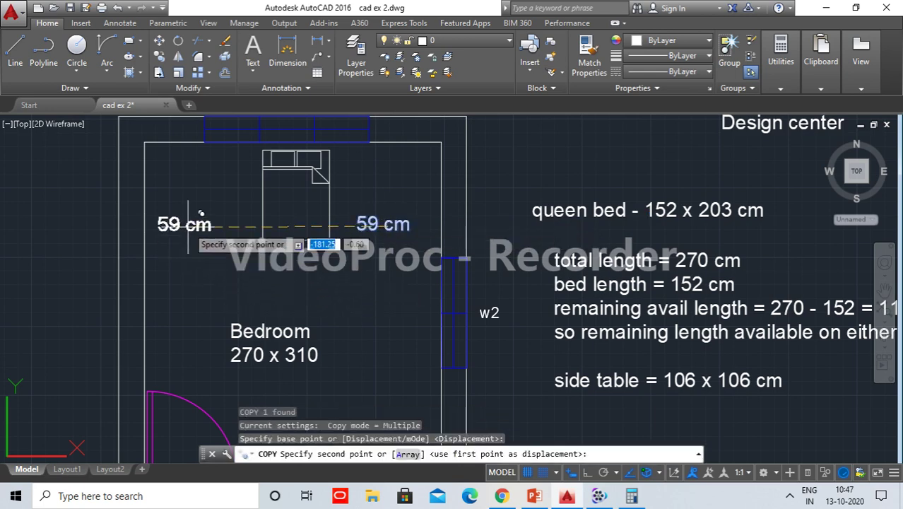
left_click(201, 212)
key("Return")
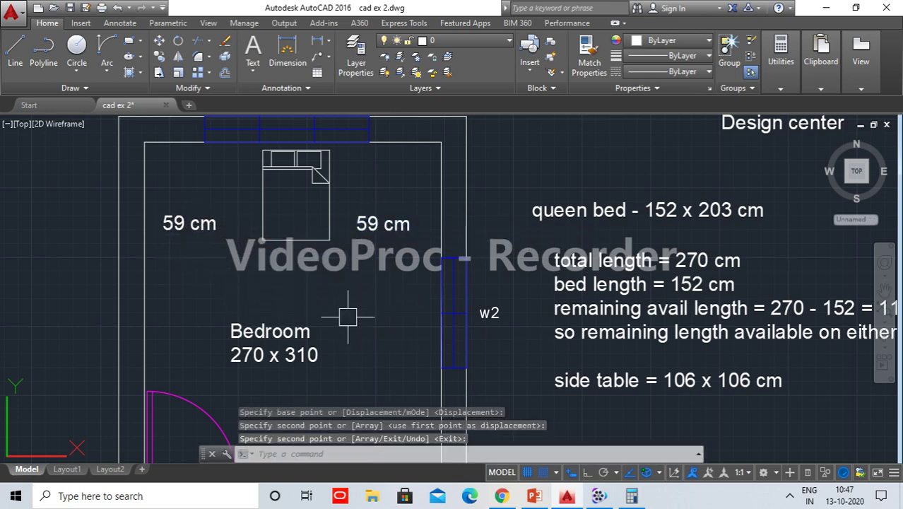
Copy the right-hand 59 cm label to a spot just below it.
middle_click_drag(348, 317, 371, 330)
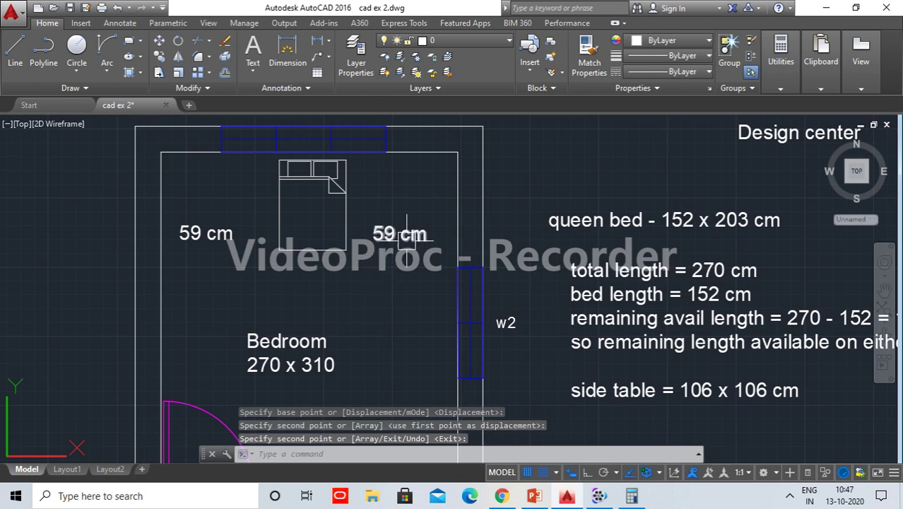
middle_click_drag(411, 302, 417, 275)
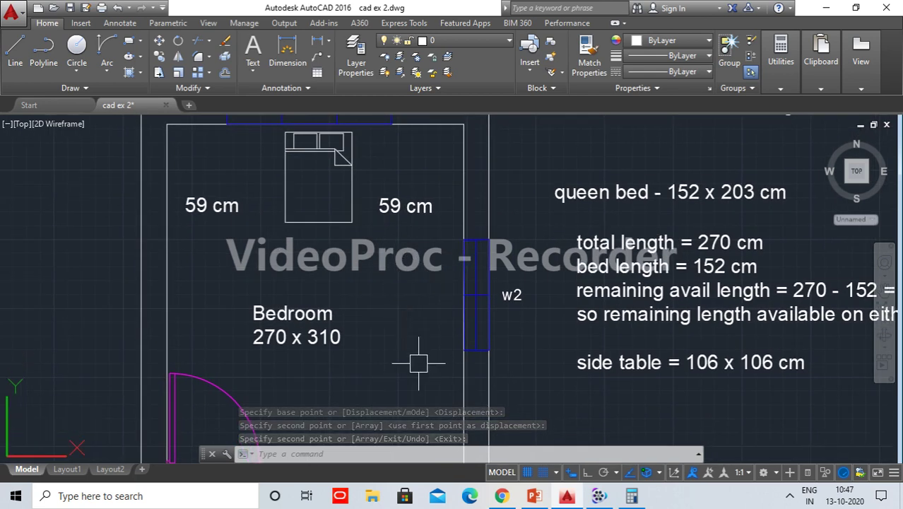
left_click(417, 218)
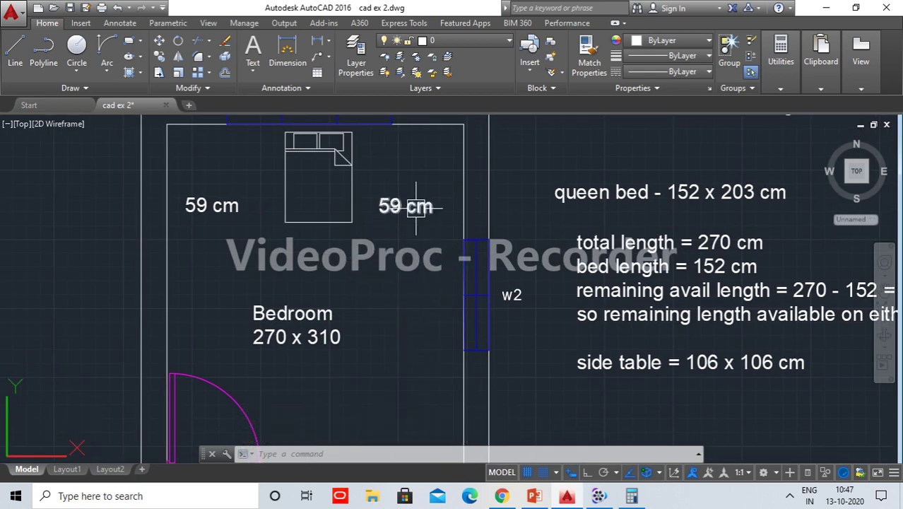
type("co")
key("Return")
left_click(416, 207)
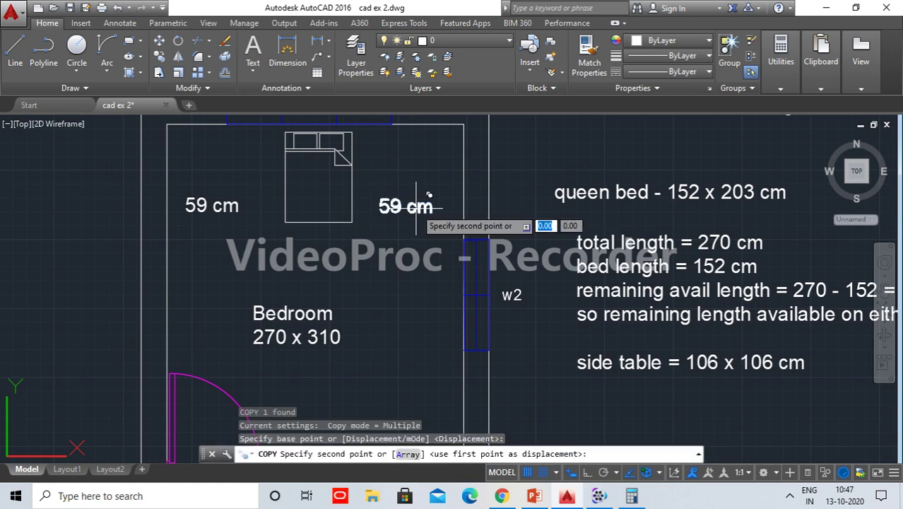
left_click(402, 272)
key("Return")
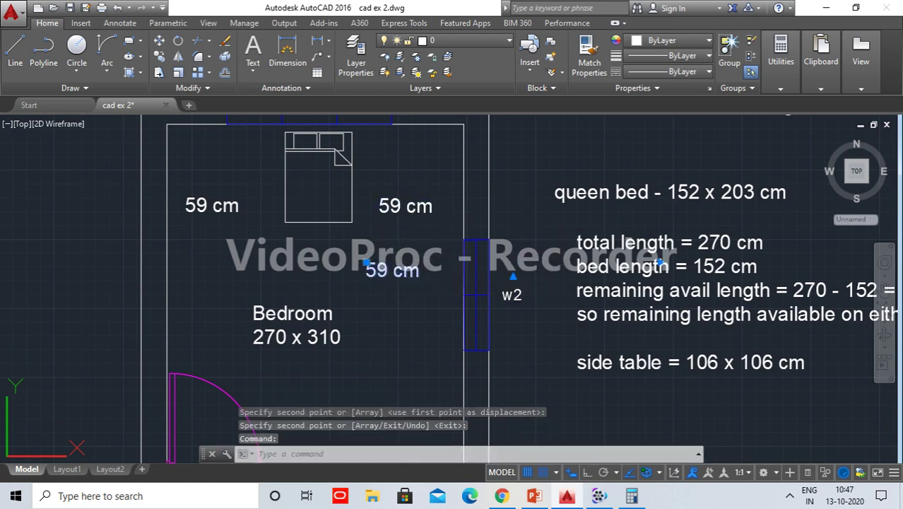
Change the lower 59 cm label to read '106 cm'.
double_click(378, 270)
left_click_drag(388, 271, 362, 273)
type("106")
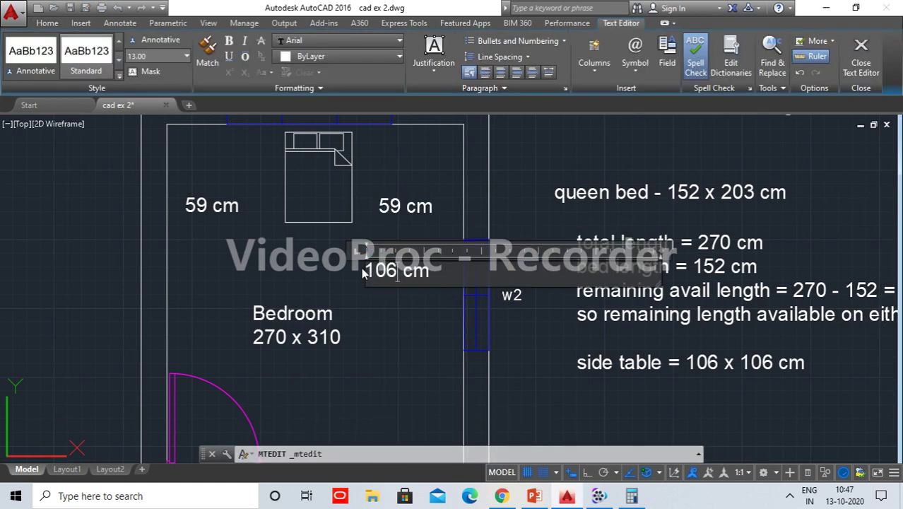
left_click(403, 381)
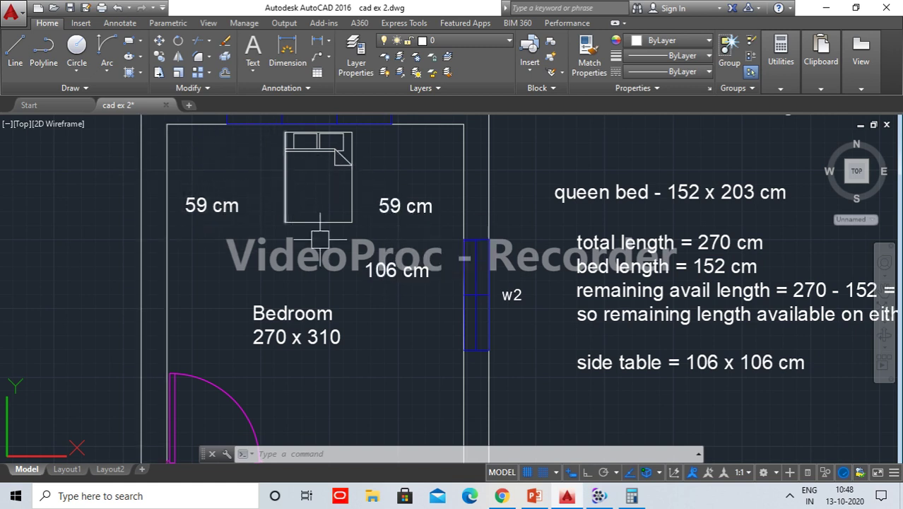
Start copying the 106 cm label, picking its base point.
left_click(406, 270)
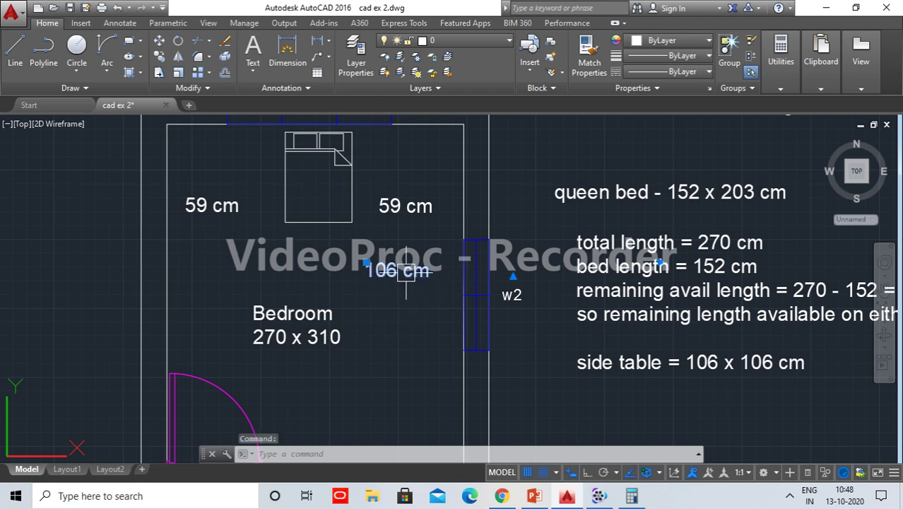
type("co")
key("Return")
left_click(404, 276)
Place the 106 cm copy lower and edit it to read '106 -59 ='.
left_click(410, 295)
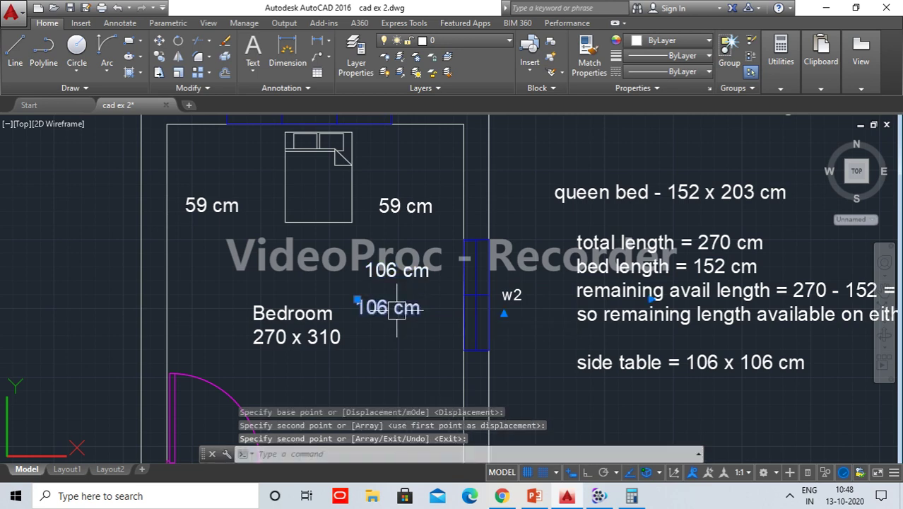
key("Escape")
double_click(393, 308)
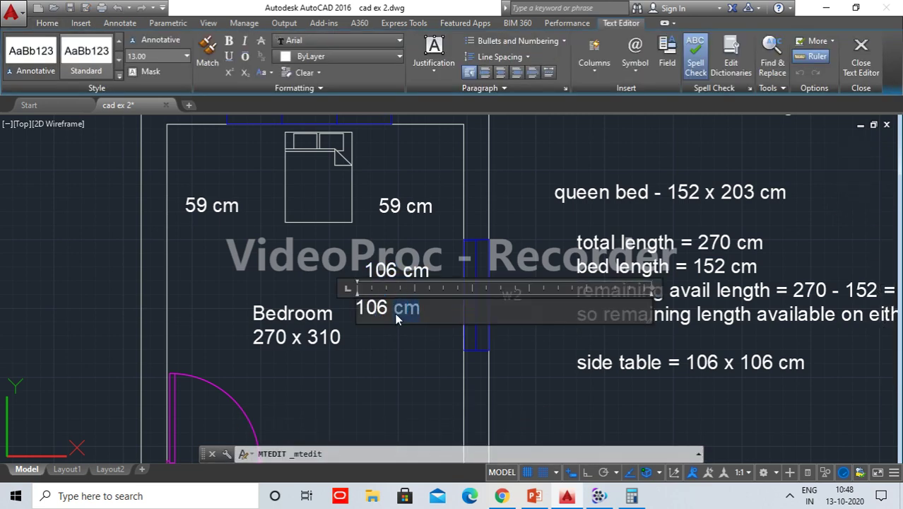
key("BackSpace")
type("-59")
type(" =")
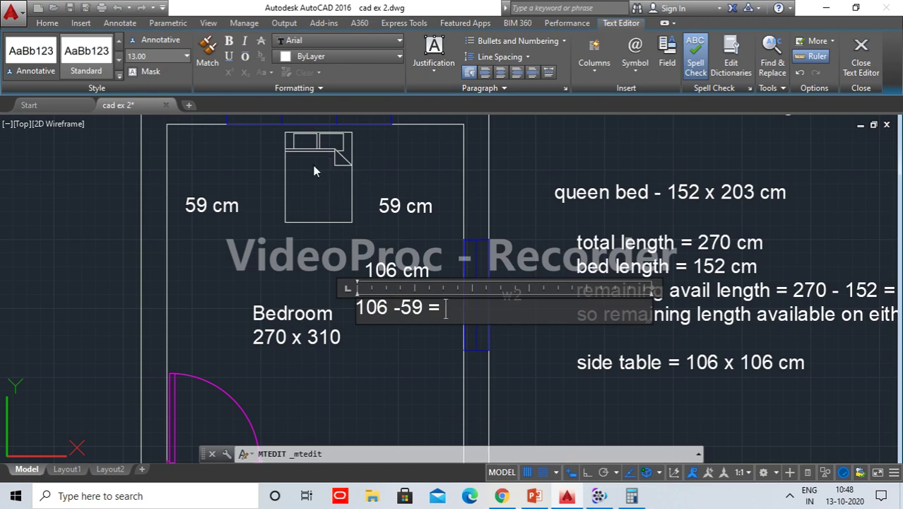
Work out 106 - 59 in Calculator and type '47 cm' into the note.
left_click(630, 495)
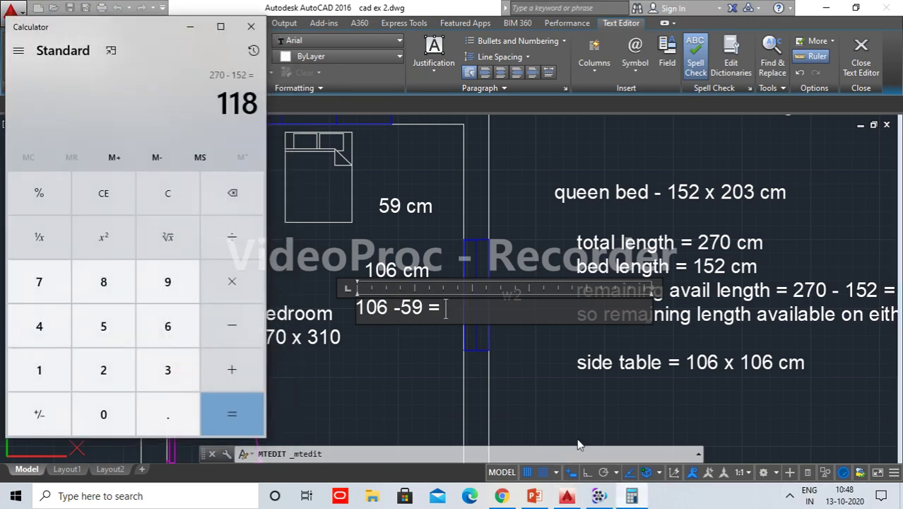
left_click(91, 205)
type("106 ")
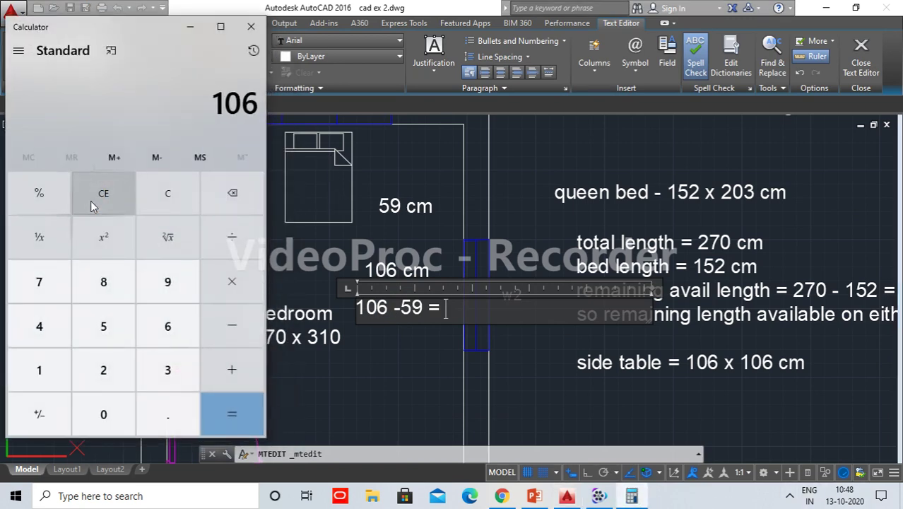
type("- 59")
key("Return")
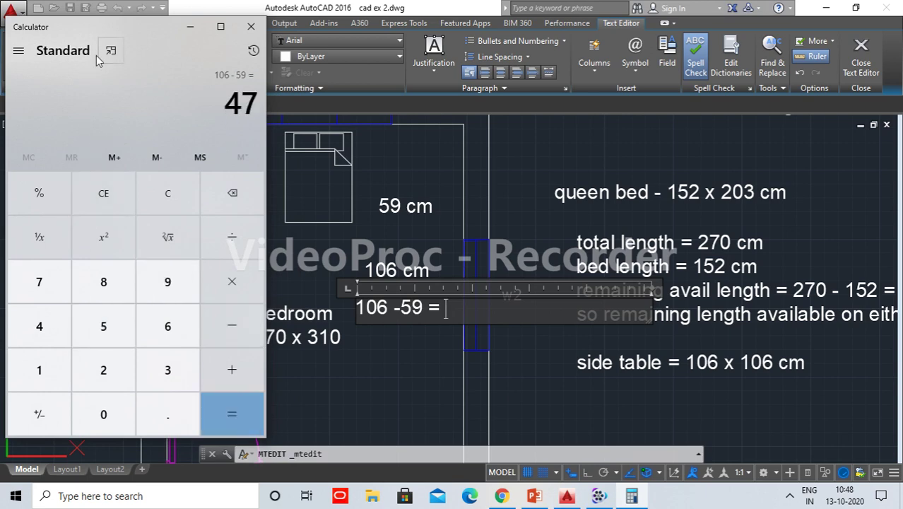
left_click(189, 27)
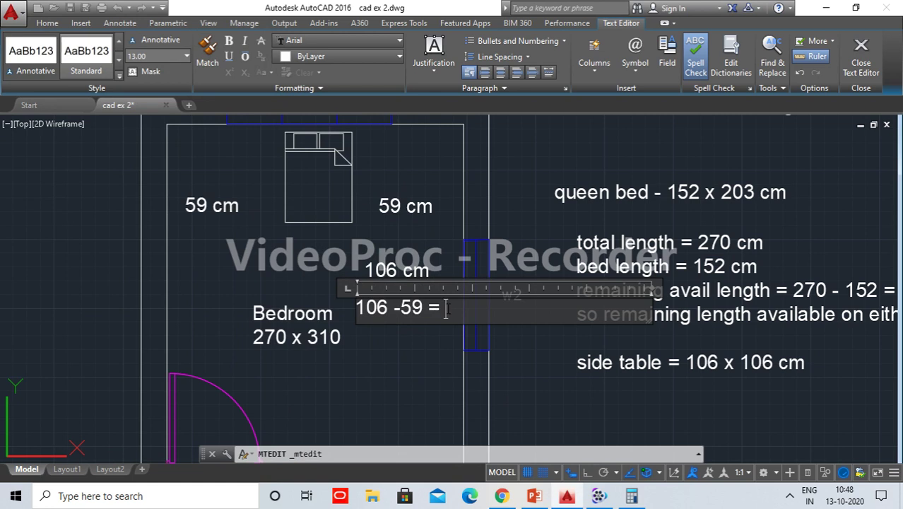
type("47 cm")
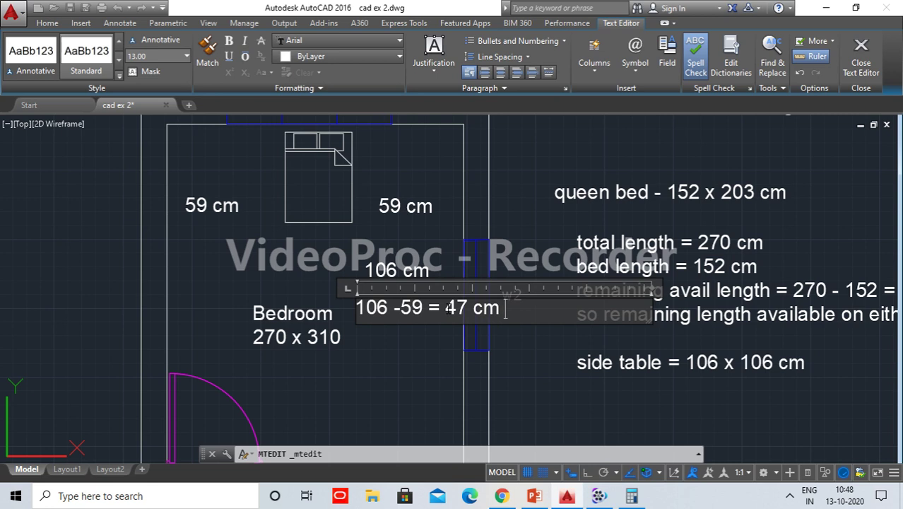
Move the '106 -59 = 47 cm' note below the side table line.
left_click(529, 368)
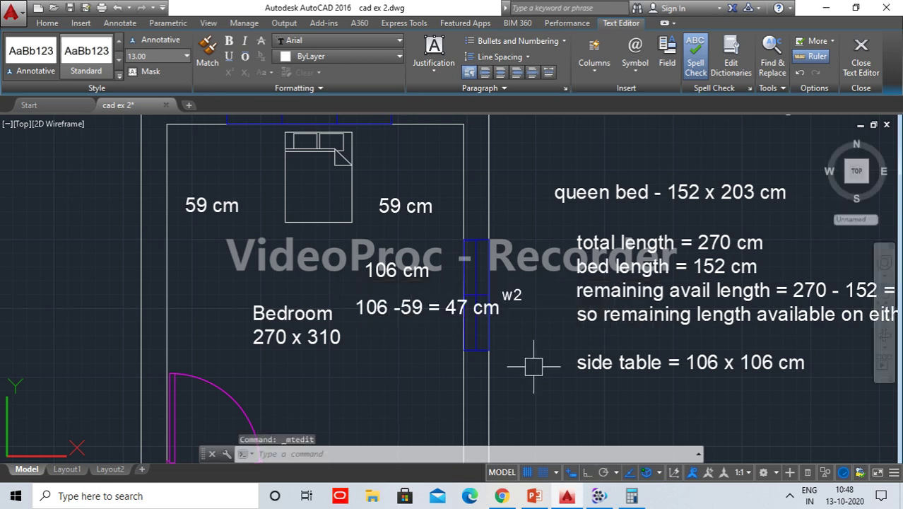
left_click(407, 307)
type("m")
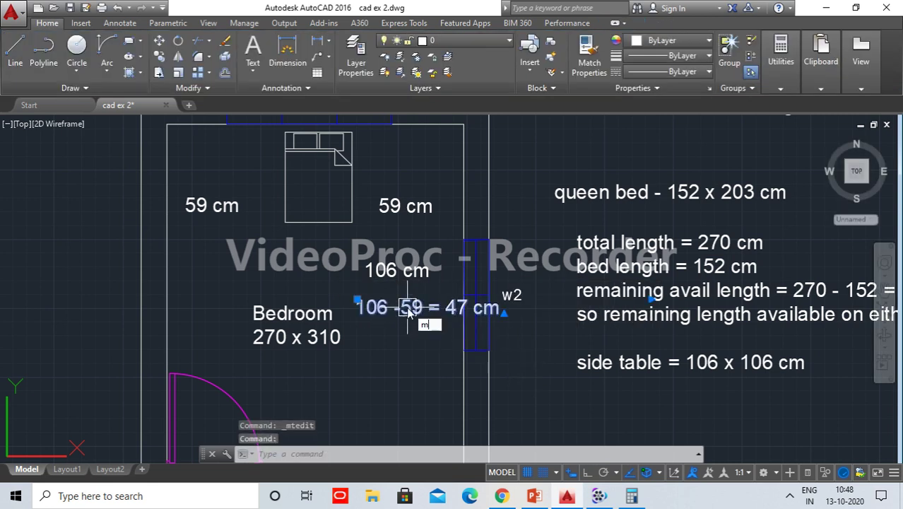
key("Return")
left_click(408, 307)
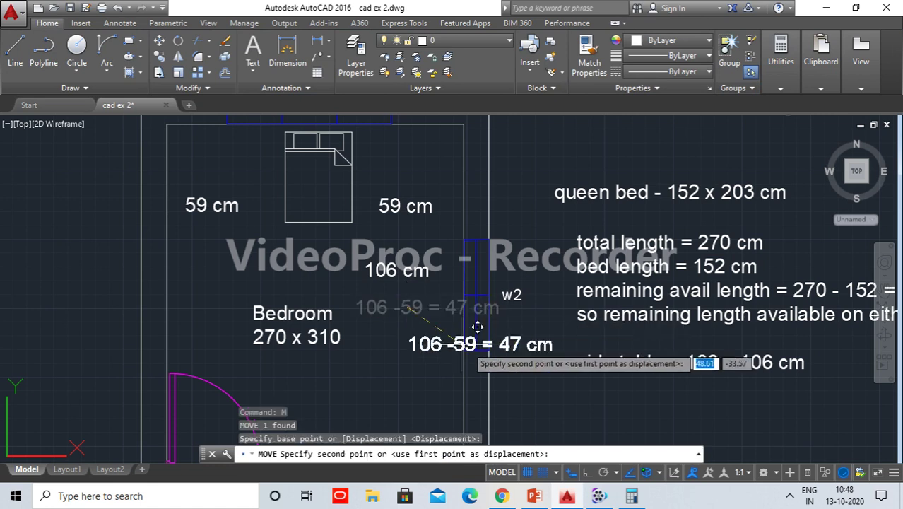
left_click(623, 393)
key("Return")
left_click(621, 397)
left_click(623, 396)
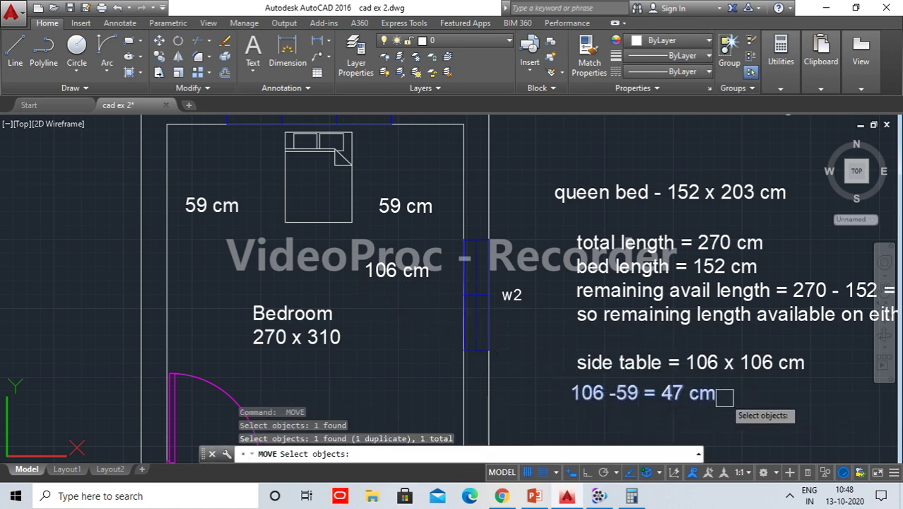
key("Return")
key("Escape")
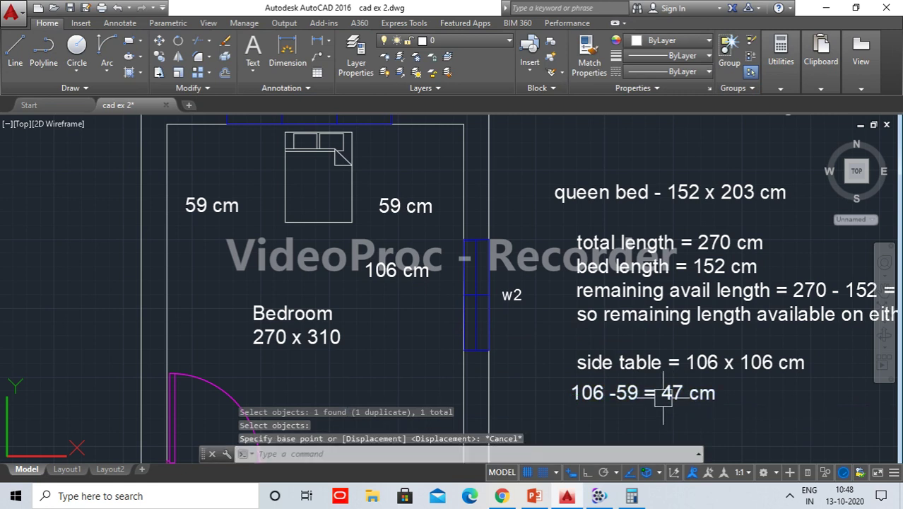
Append 'ie the bed is moved by 47 cm to the left side' to the note.
double_click(675, 393)
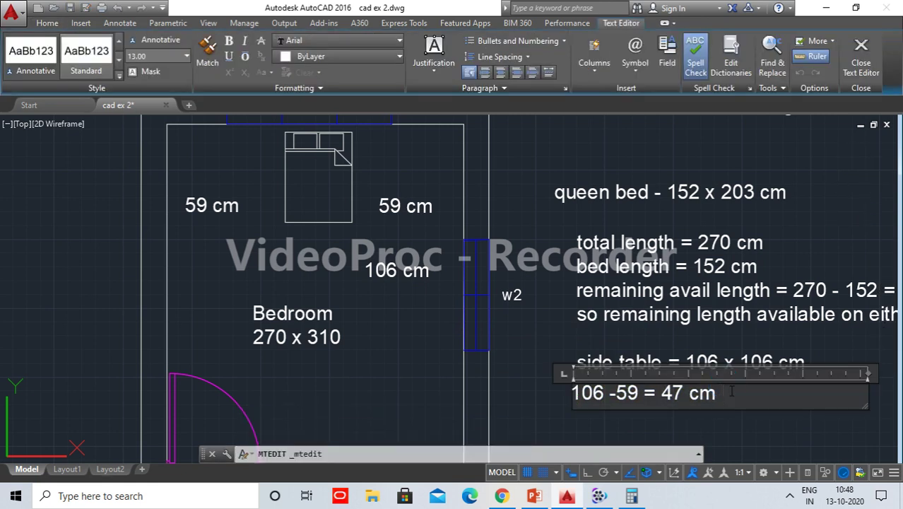
type("ie the b")
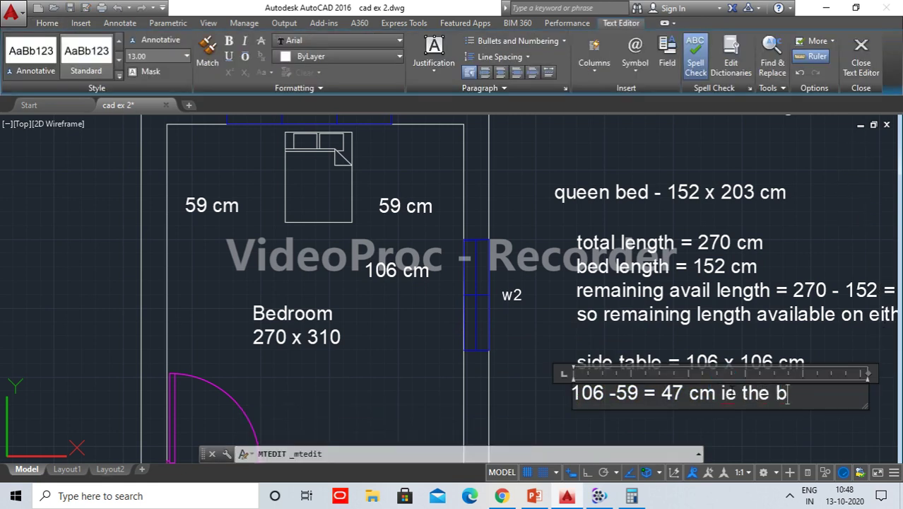
type("ed is mo")
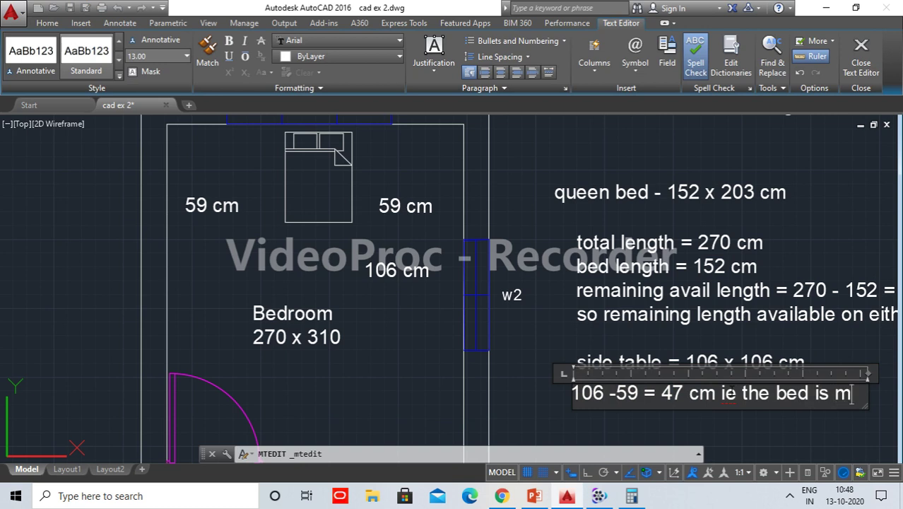
type("ved b")
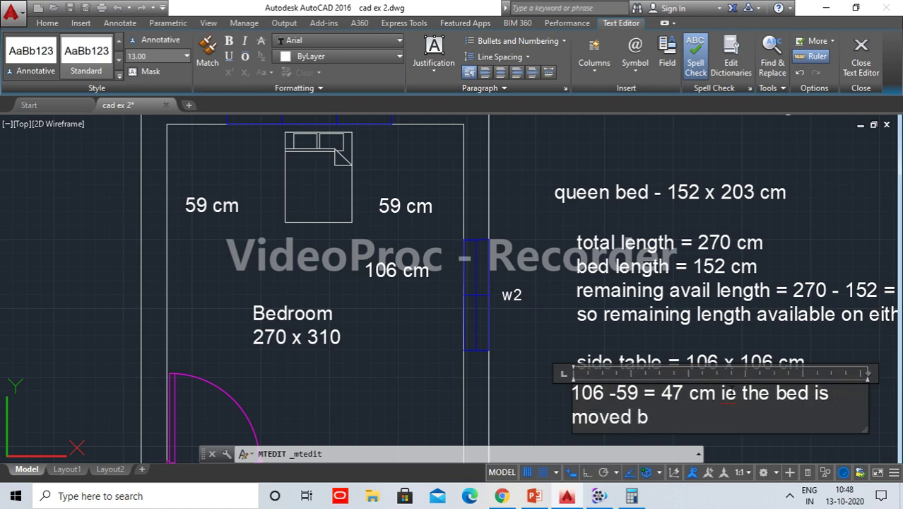
type("y 47 cm")
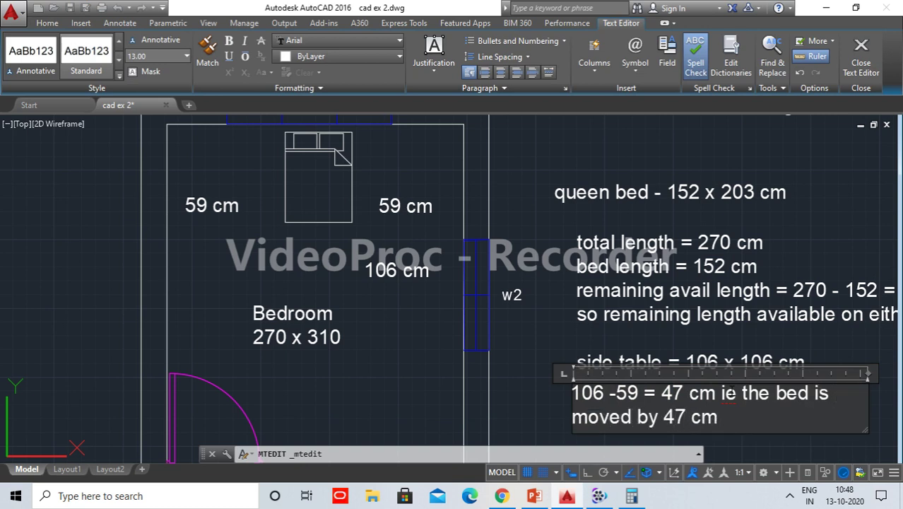
type(" to the ")
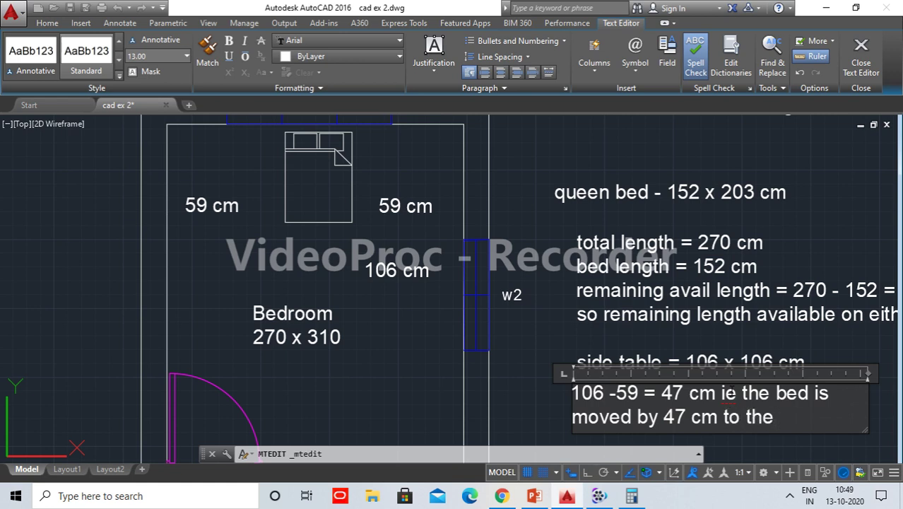
type("left s")
type("ide .")
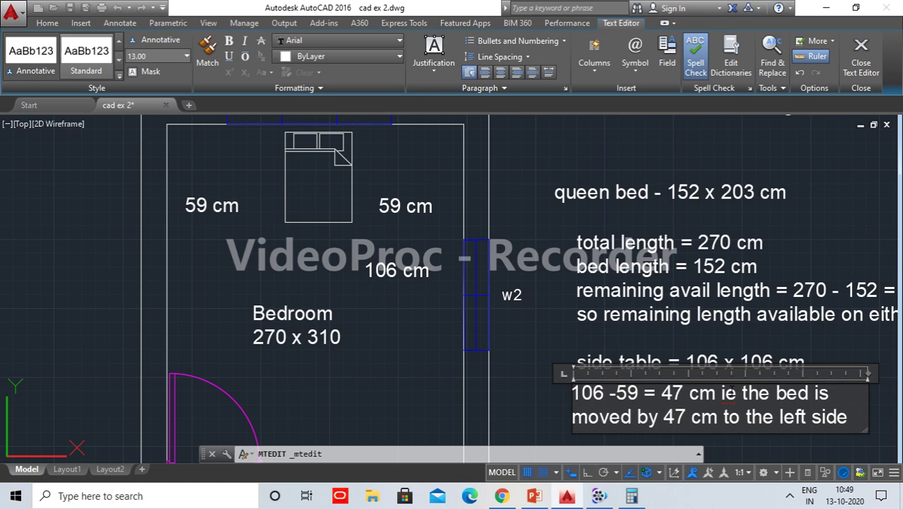
left_click(544, 422)
mouse_move(644, 354)
middle_mouse_down()
mouse_move(659, 381)
mouse_move(669, 332)
middle_mouse_up()
middle_click_drag(516, 215, 499, 320)
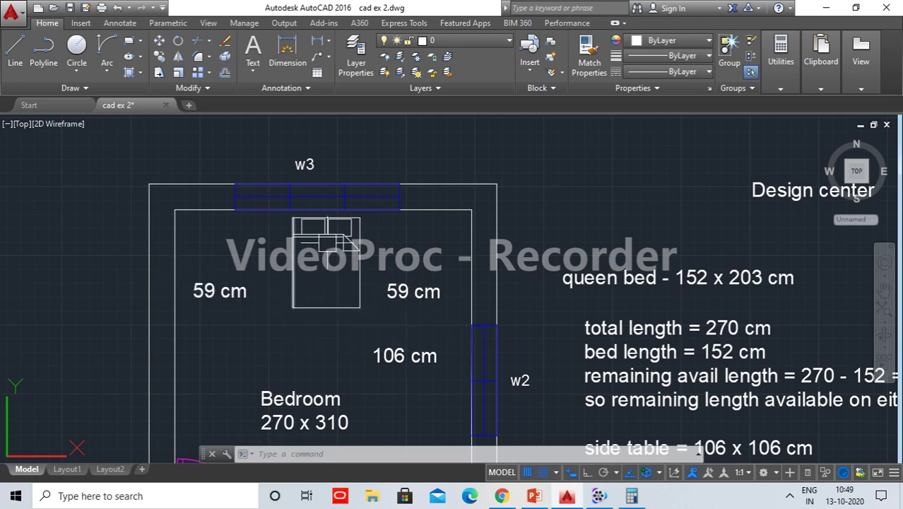
Crossing-select the queen bed and start moving it, then cancel the move.
left_click(343, 241)
left_click(372, 306)
key("Escape")
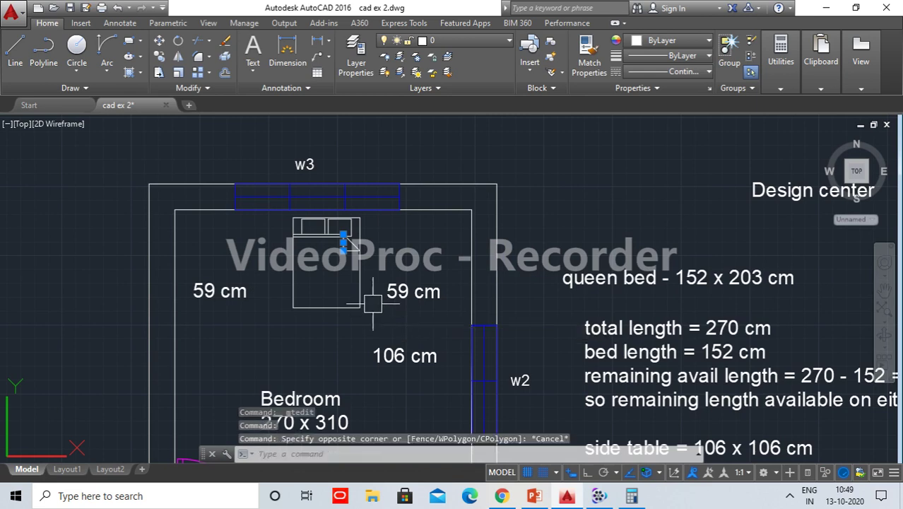
key("Escape")
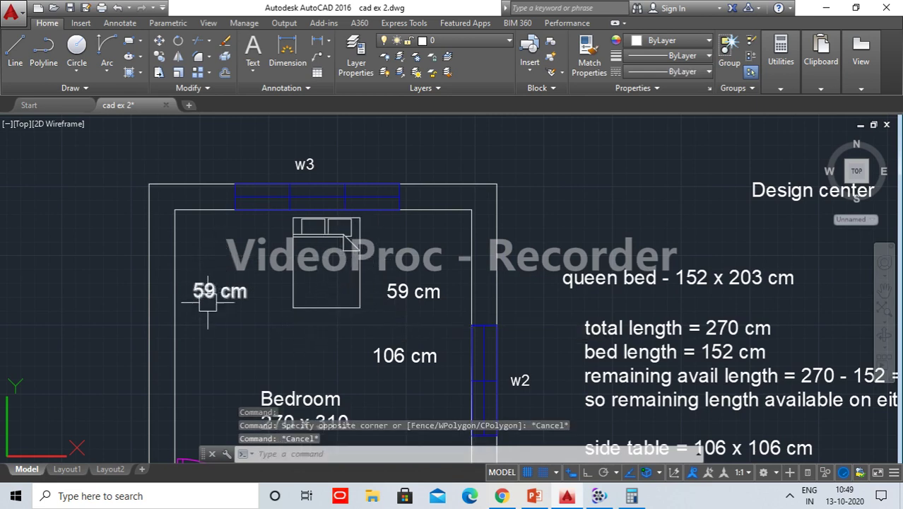
middle_click_drag(262, 325, 293, 306)
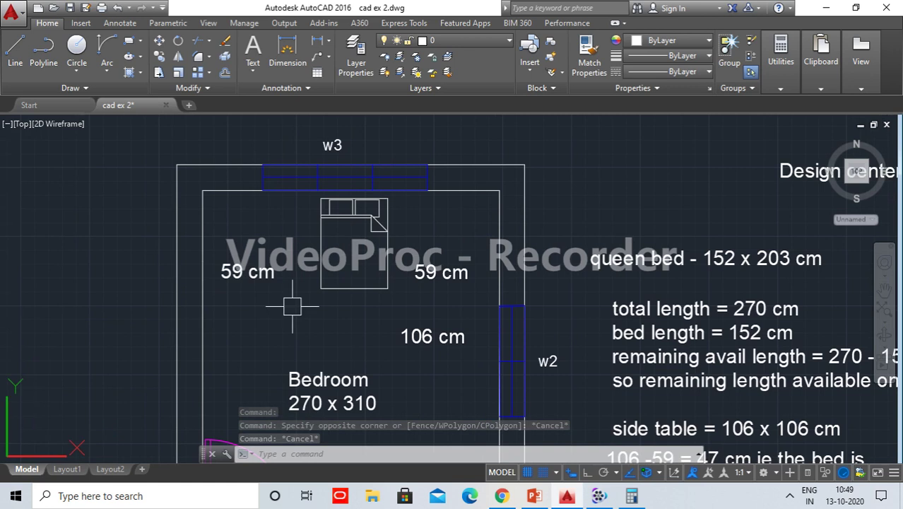
left_click(393, 309)
left_click(309, 196)
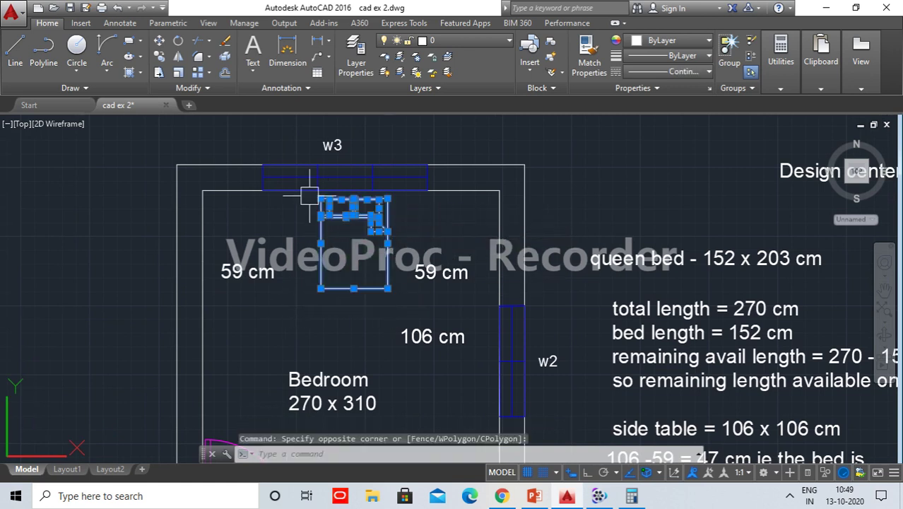
type("m")
key("Return")
left_click(320, 288)
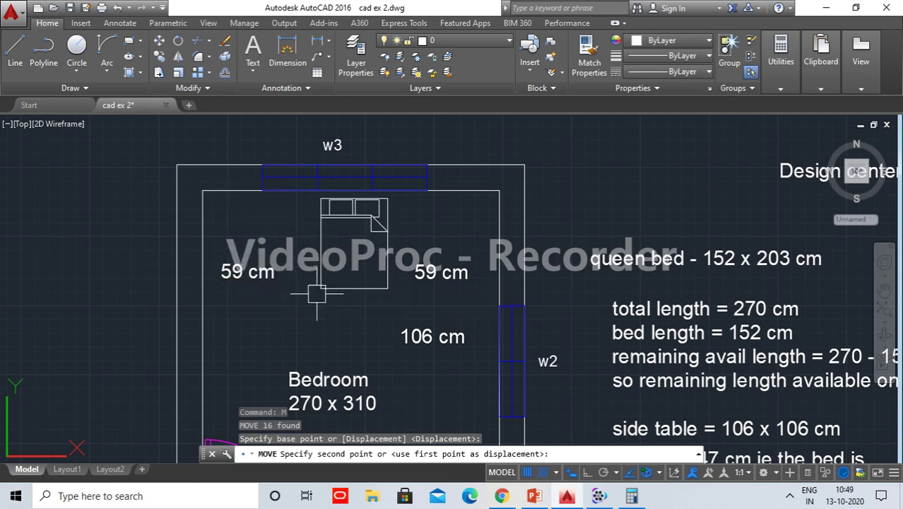
key("Escape")
Add a '59 -47 =' line beneath '59 cm' in the left label.
double_click(269, 280)
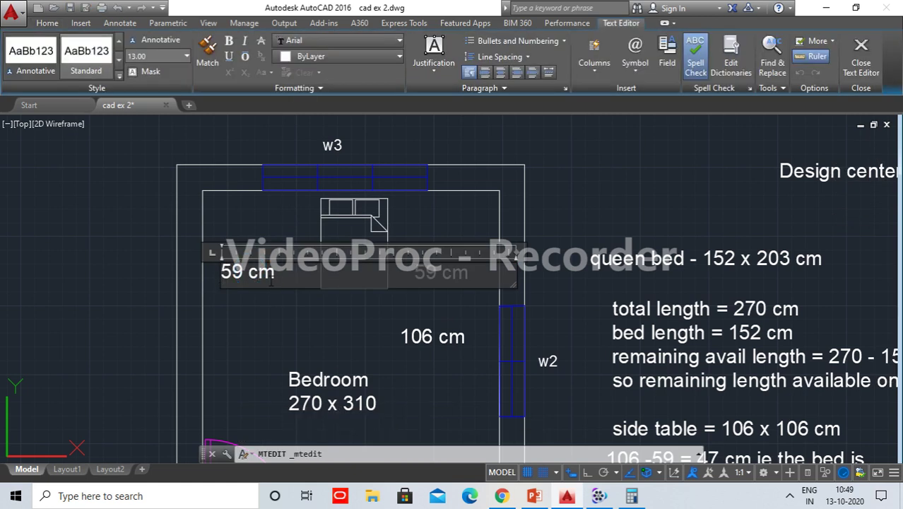
key("Return")
key("Return")
key("Return")
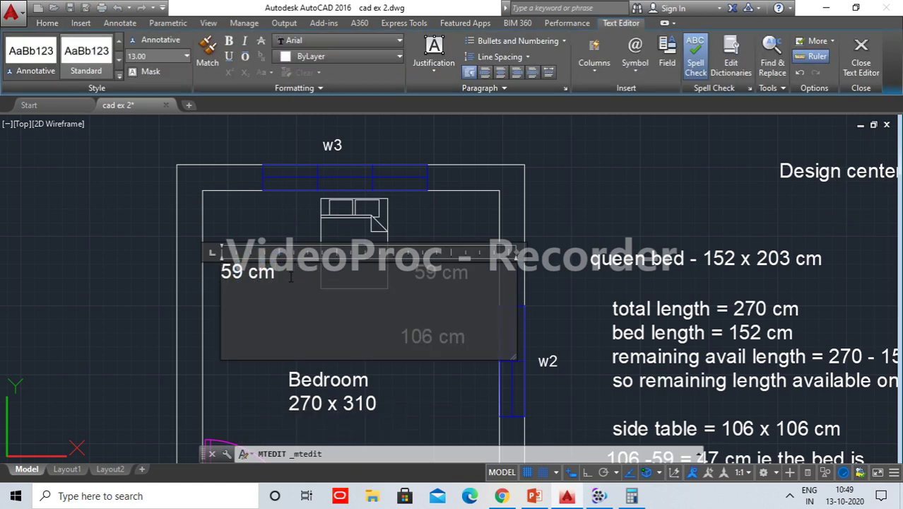
type("59 -")
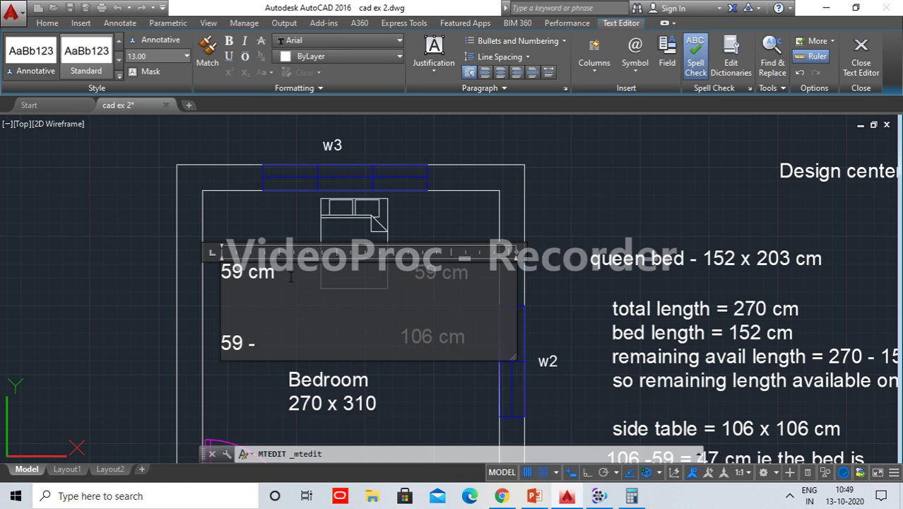
type("47 =")
Compute 59 - 47 = 12 in Calculator and type '12 cm' into the label.
left_click(631, 495)
left_click(126, 196)
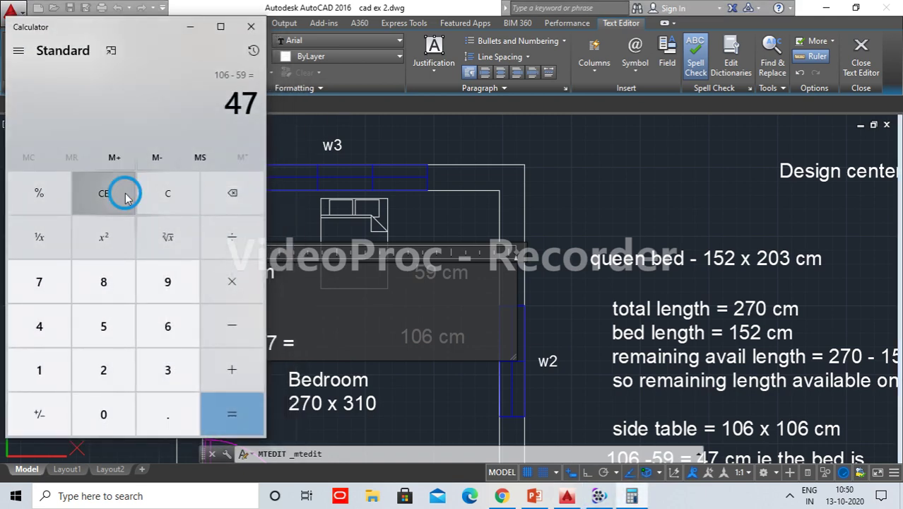
type("59 - ")
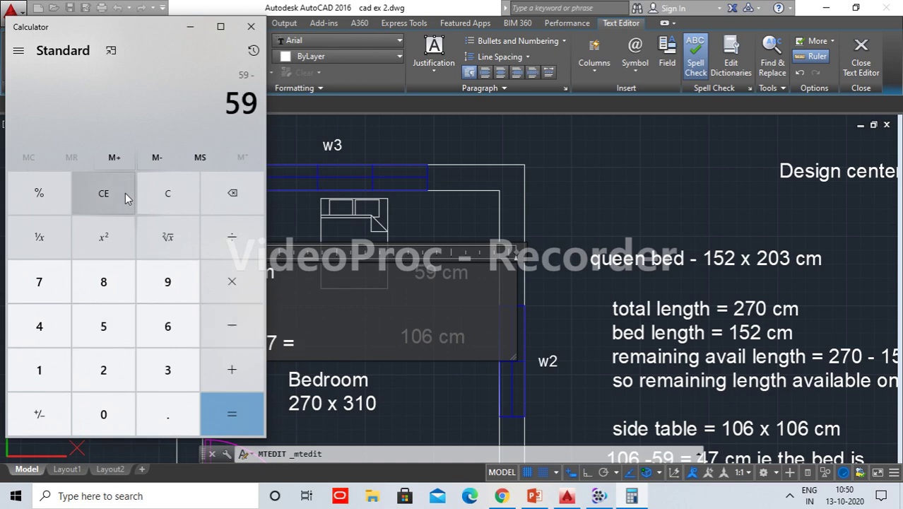
type("47")
key("Return")
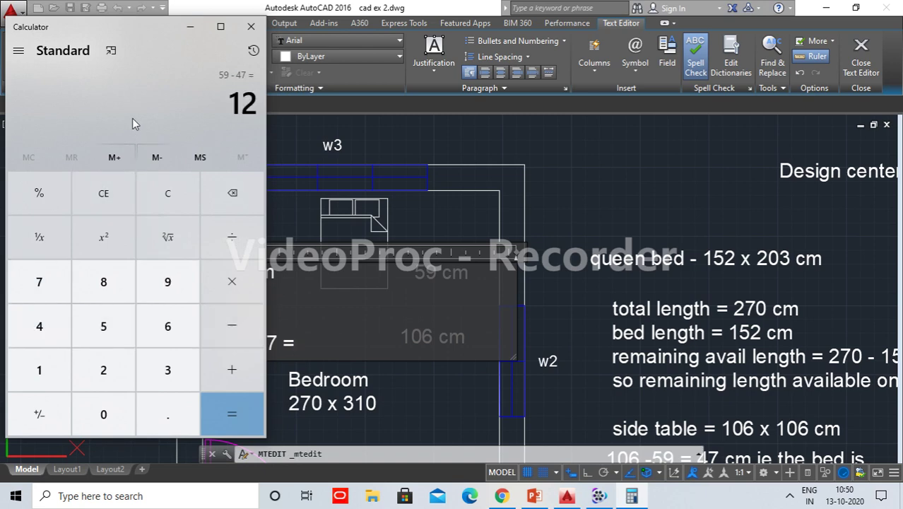
left_click(190, 26)
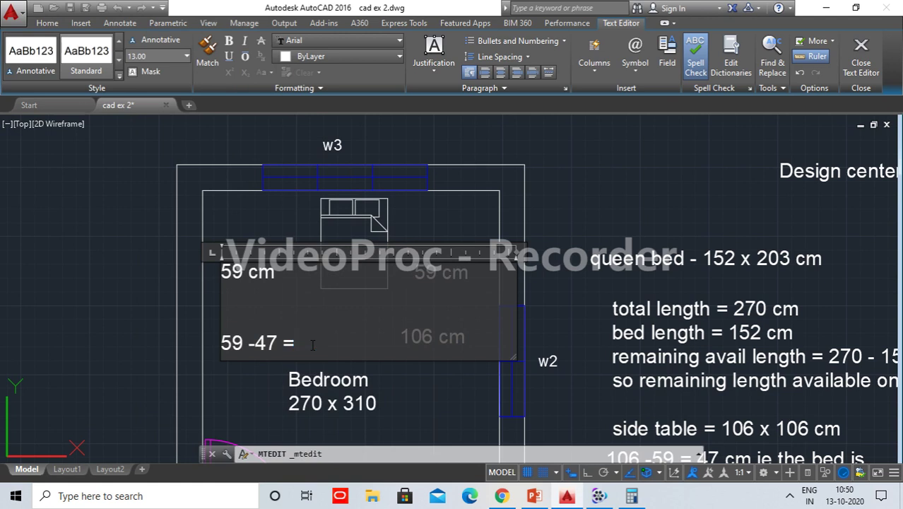
type("12 cm")
Cut the '59 -47 =12 cm' line out of the left label text.
left_click(396, 393)
left_click(245, 342)
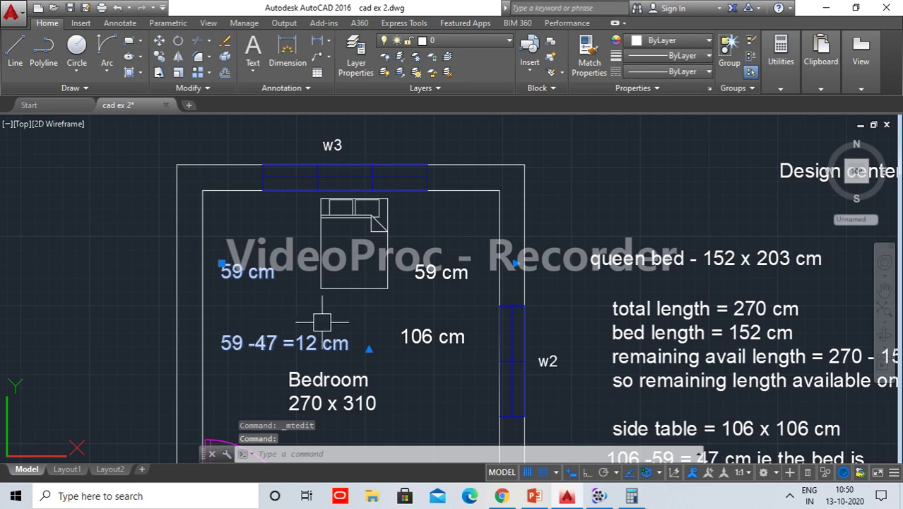
key("Escape")
key("Escape")
double_click(291, 342)
left_click_drag(291, 342, 191, 342)
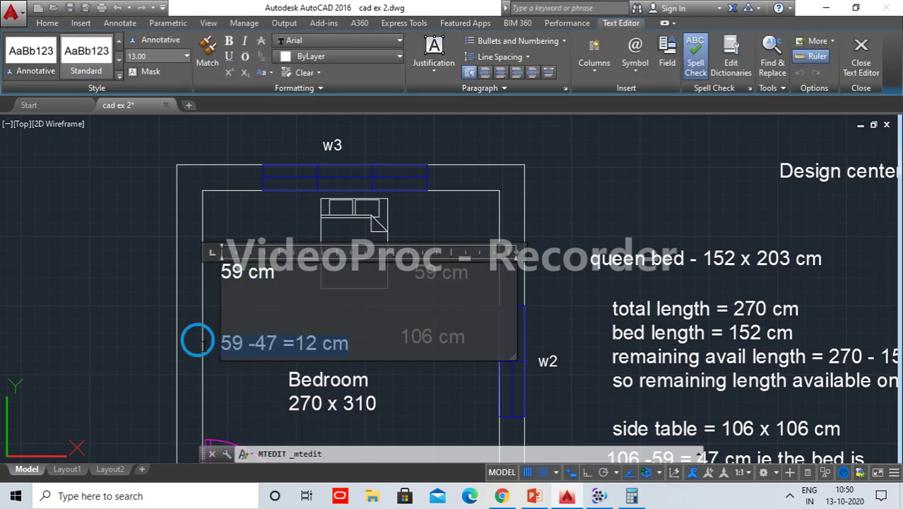
right_click(240, 345)
left_click(294, 135)
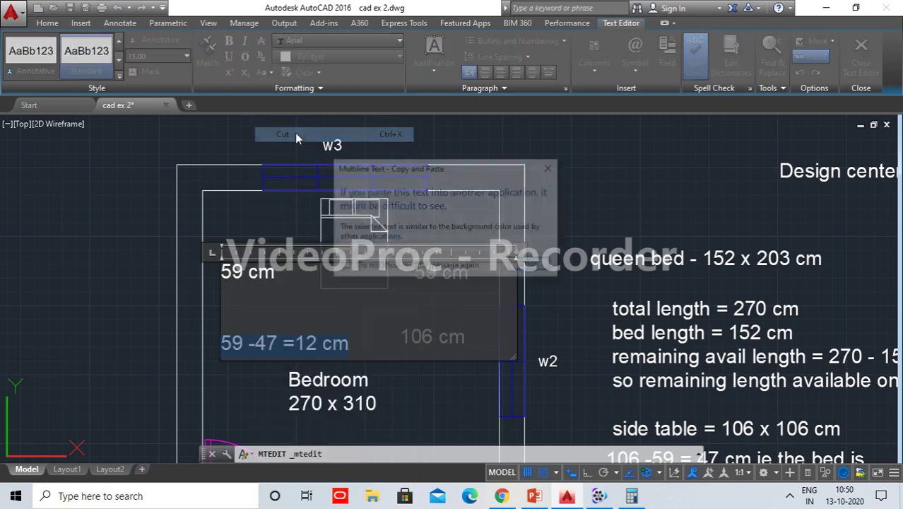
left_click(537, 271)
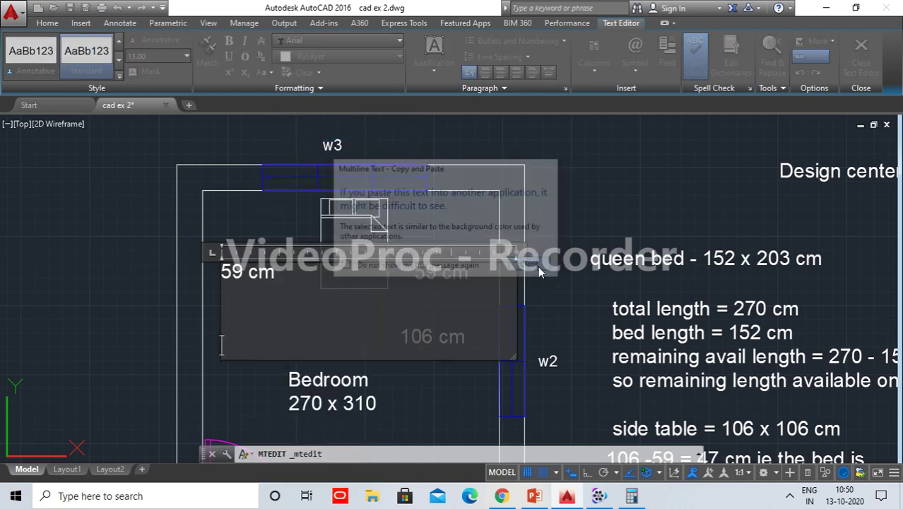
left_click(600, 380)
Open the '106 -59 = 47 cm' note for editing.
middle_click_drag(707, 424, 601, 294)
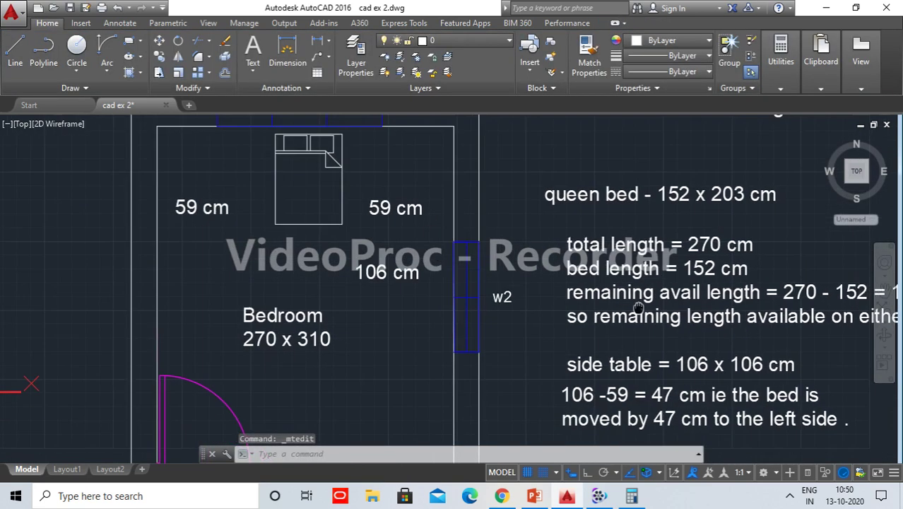
left_click(599, 353)
double_click(599, 354)
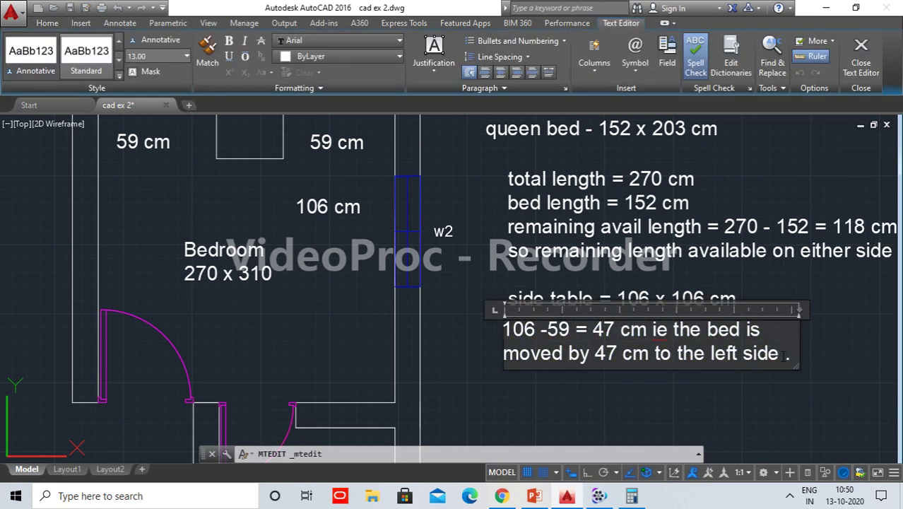
Add the line '59 -47 =12 cm' to the calculation note.
key("Return")
type("59 -47 =12 cm")
key("Return")
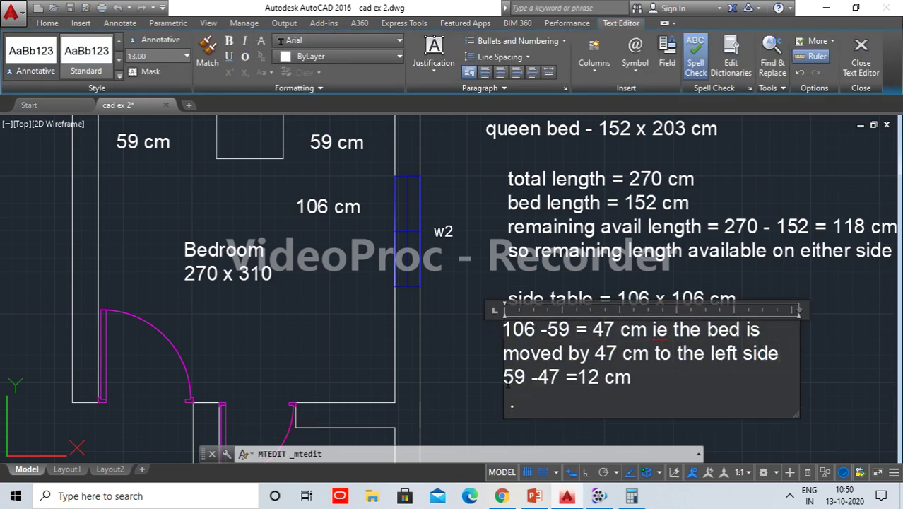
Explain in the note the space available on the bed's left side after moving it.
type("so ")
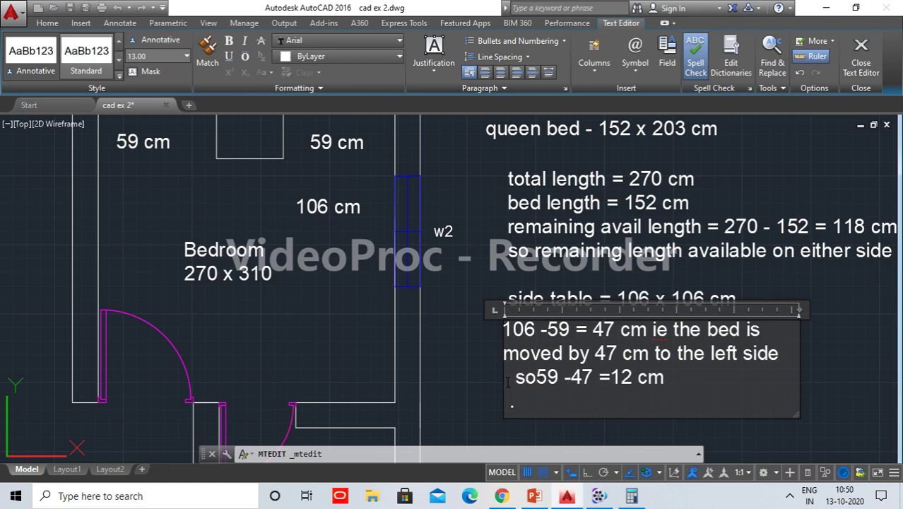
type("spac")
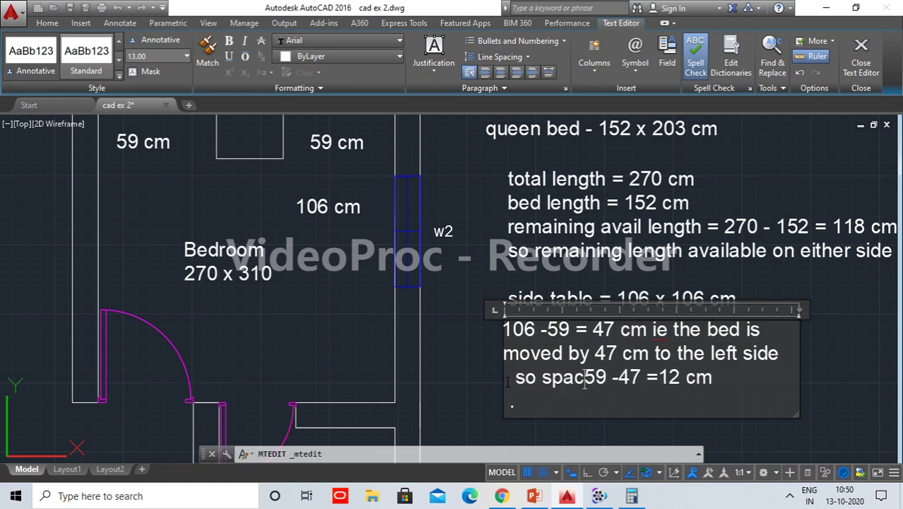
type("e left ")
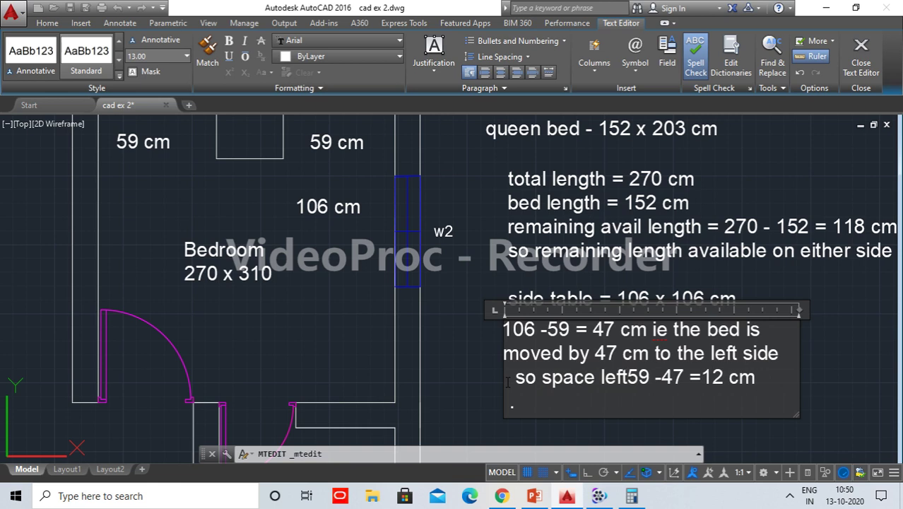
type("in")
key("BackSpace")
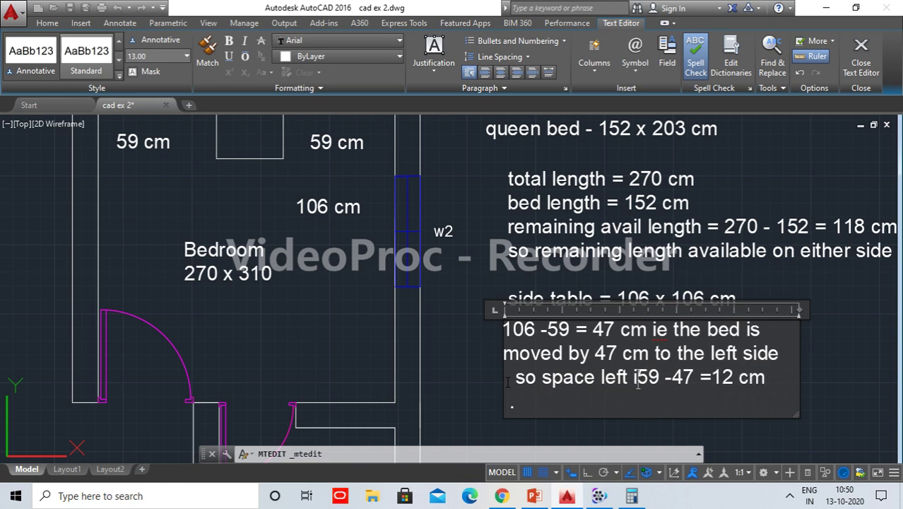
key("BackSpace")
key("BackSpace")
key("BackSpace")
key("BackSpace")
key("BackSpace")
key("BackSpace")
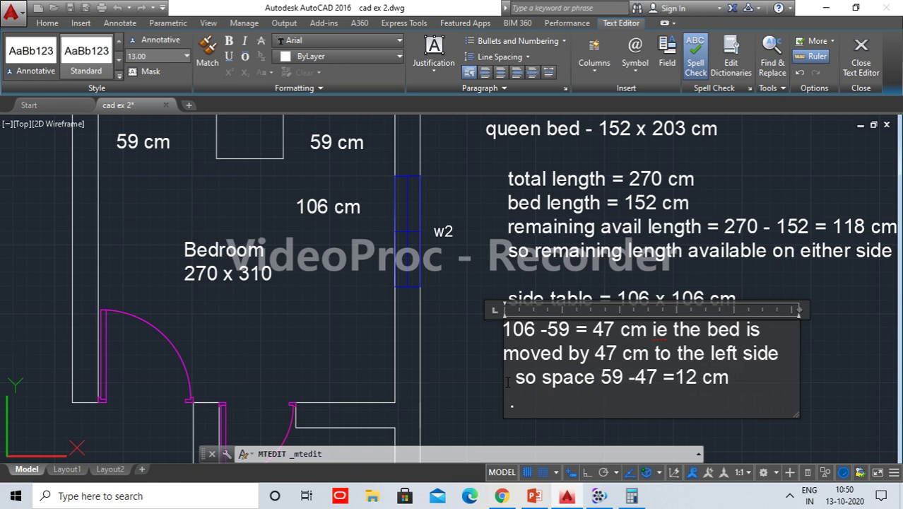
type("available ")
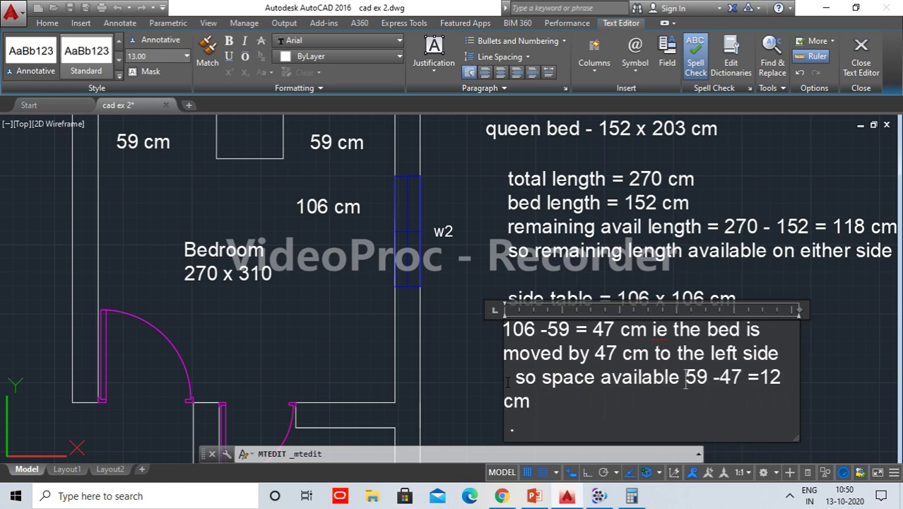
type("in the lef")
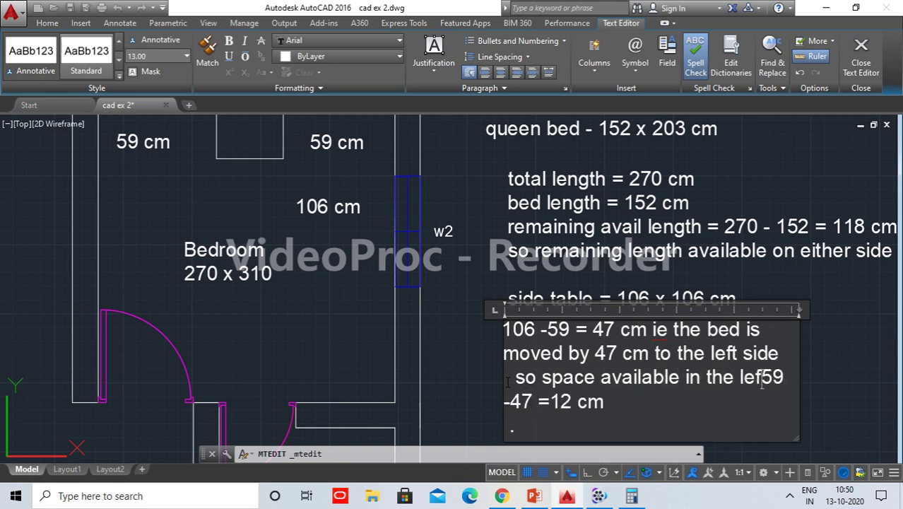
type("t side o")
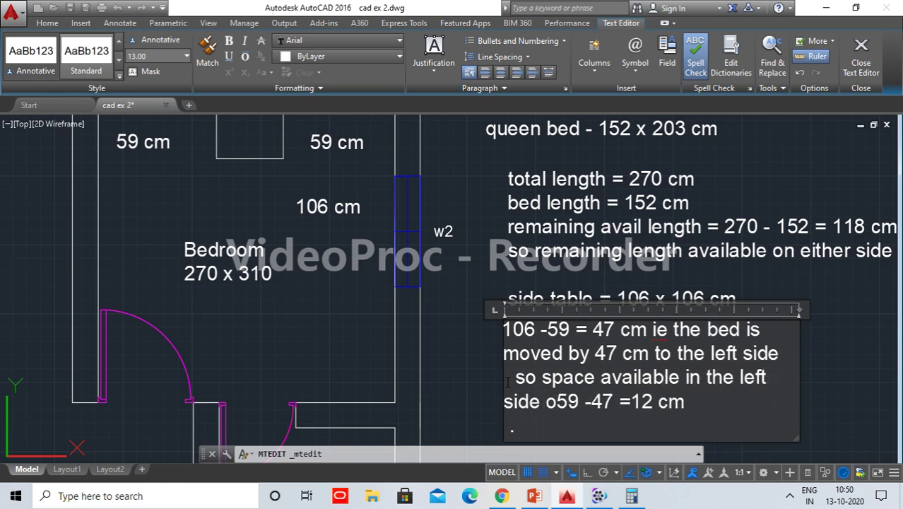
type("f the ")
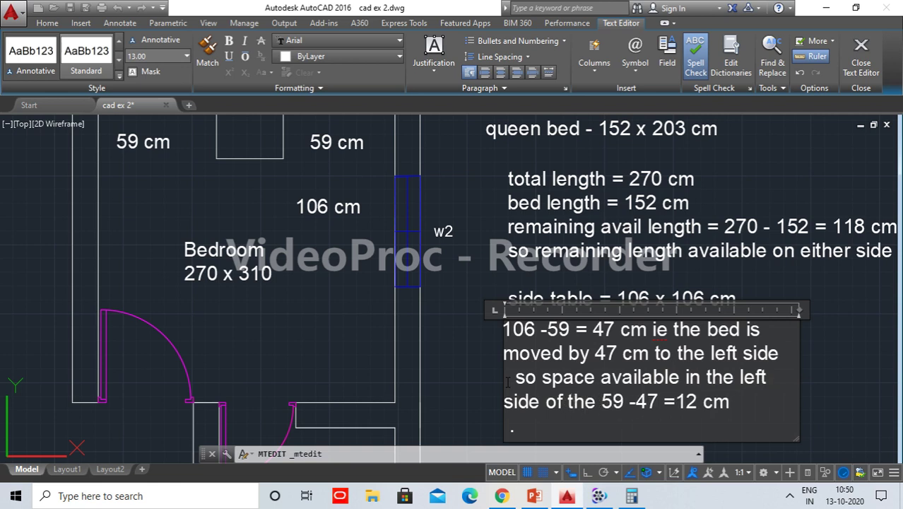
type("bed after ")
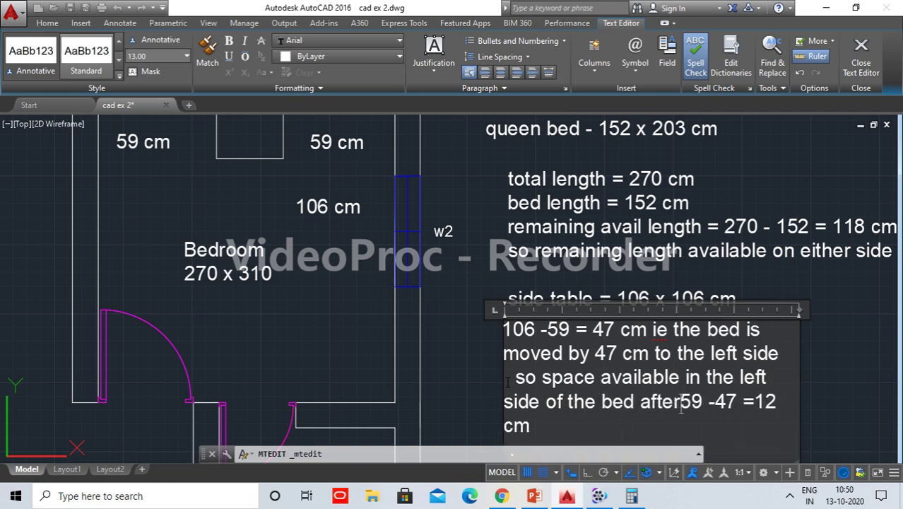
type("movi")
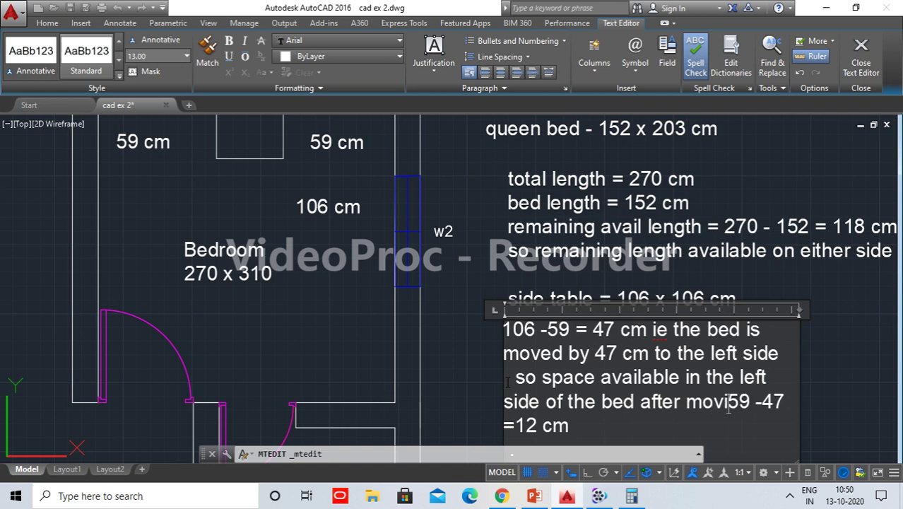
type("ng the b")
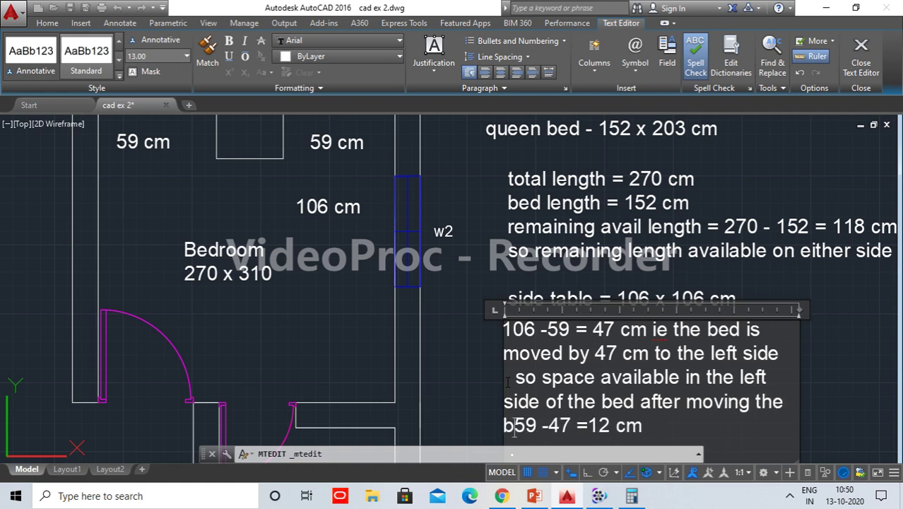
type("ed from")
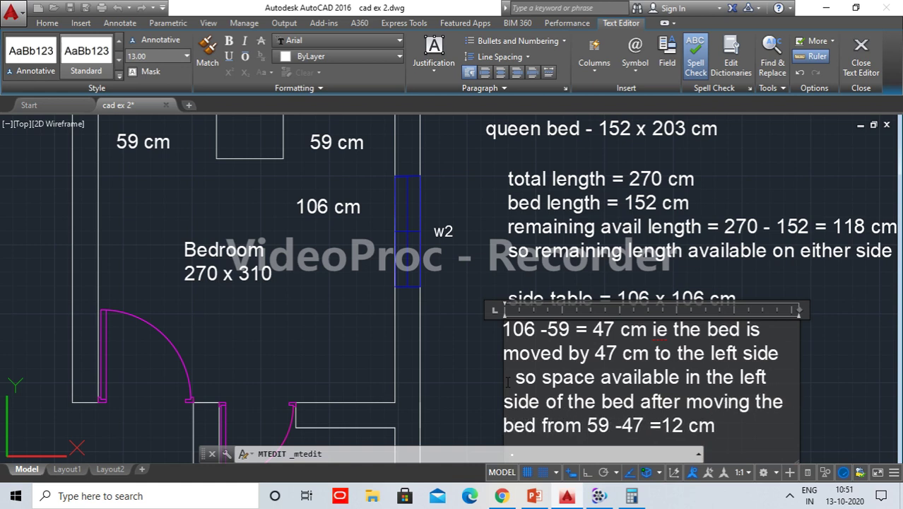
key("BackSpace")
key("BackSpace")
key("BackSpace")
key("BackSpace")
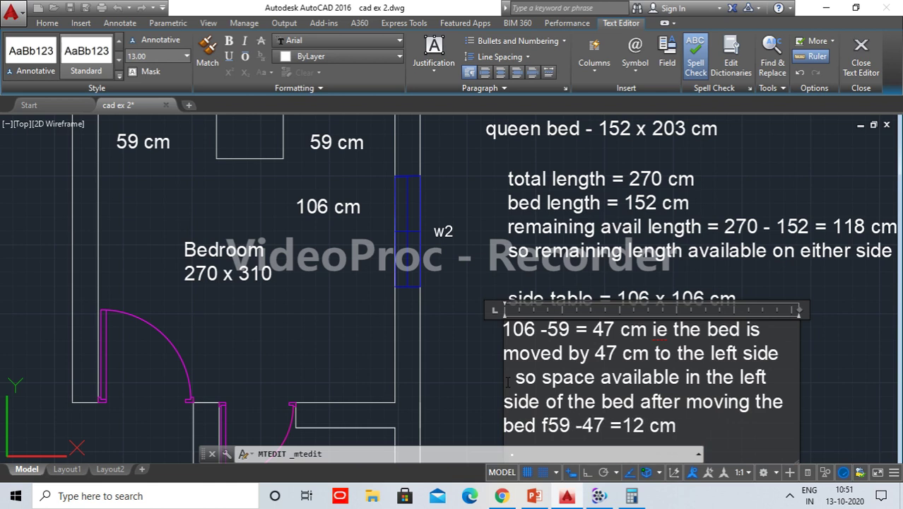
key("BackSpace")
type("th")
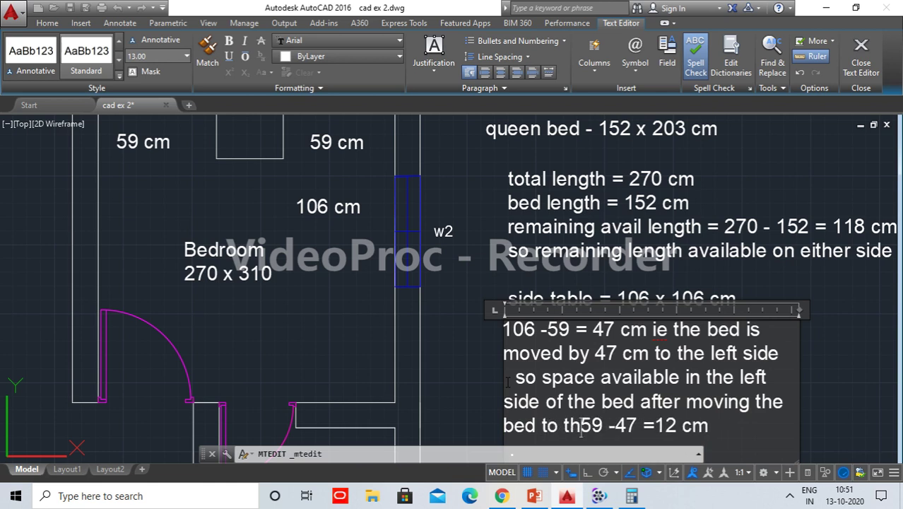
type("e left si")
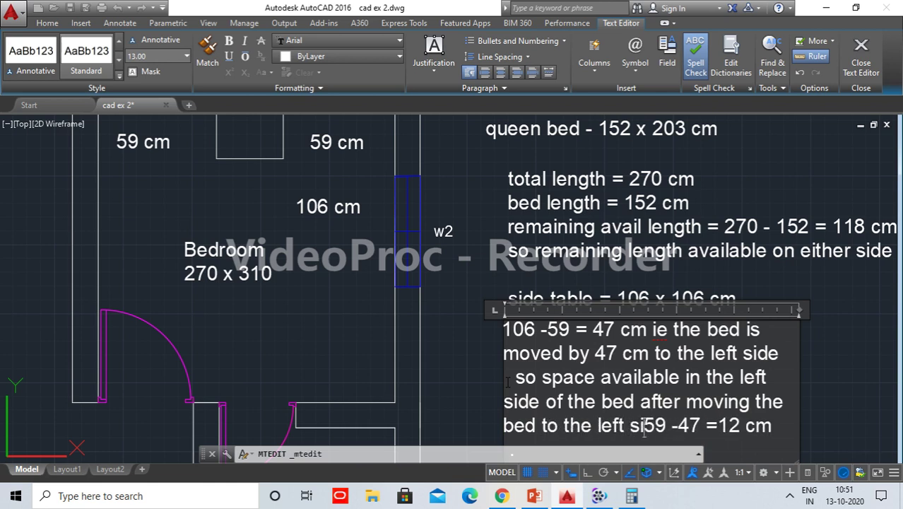
type("de ")
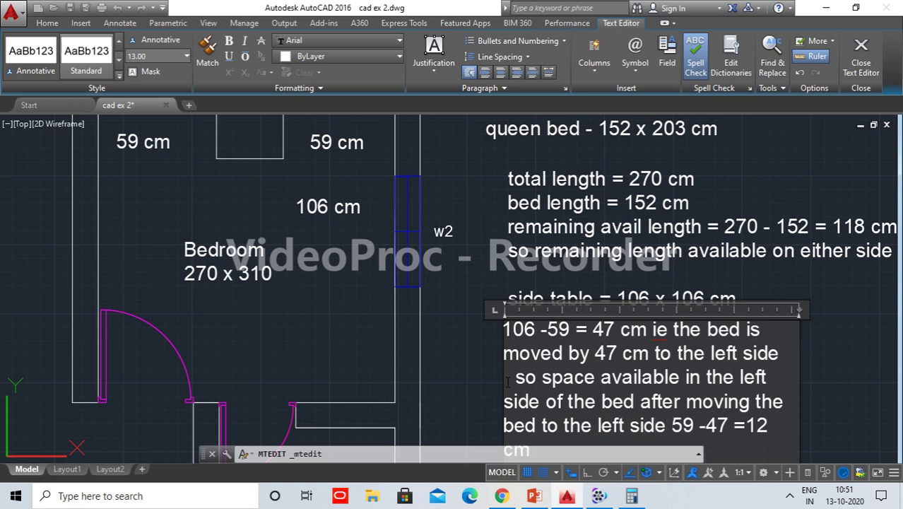
type("=")
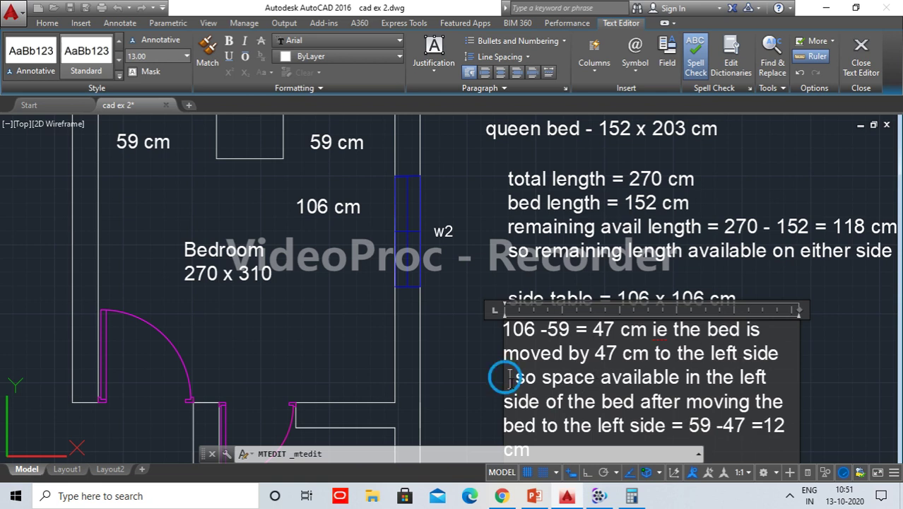
key("Return")
key("Return")
Finish the calculation note and pan the plan to bring the bed into view.
scroll(706, 328, "down", 5)
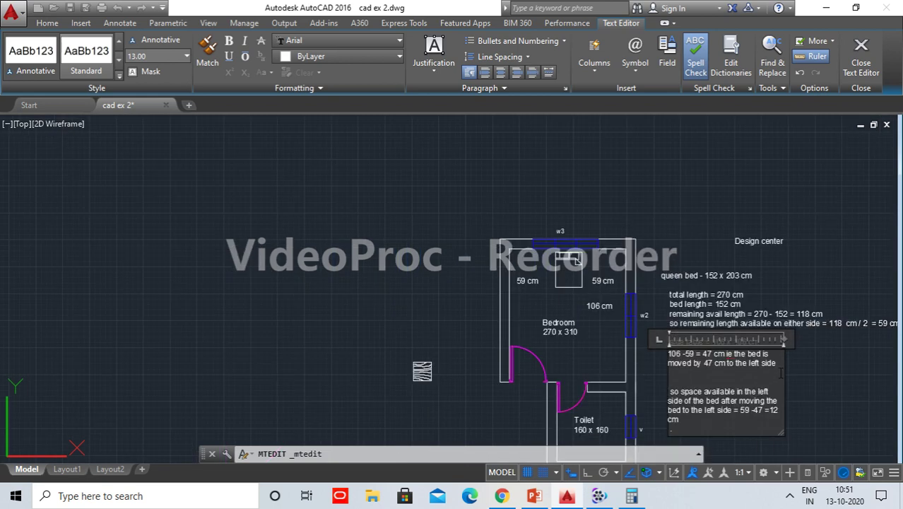
left_click(830, 385)
scroll(352, 226, "up", 4)
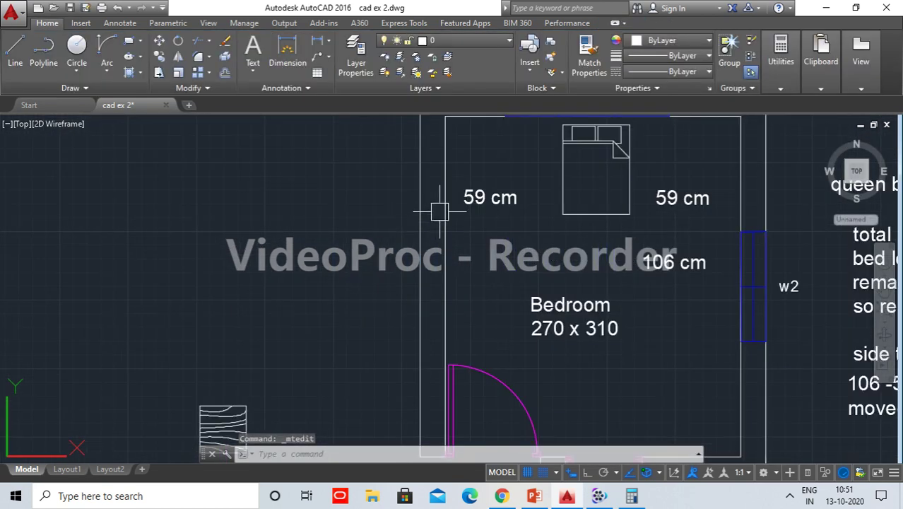
left_click(480, 198)
key("Escape")
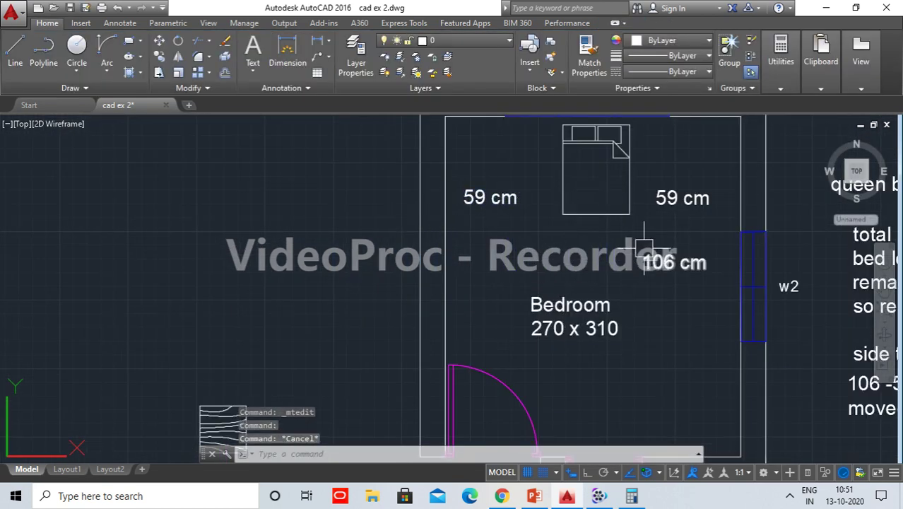
middle_click_drag(645, 252, 561, 291)
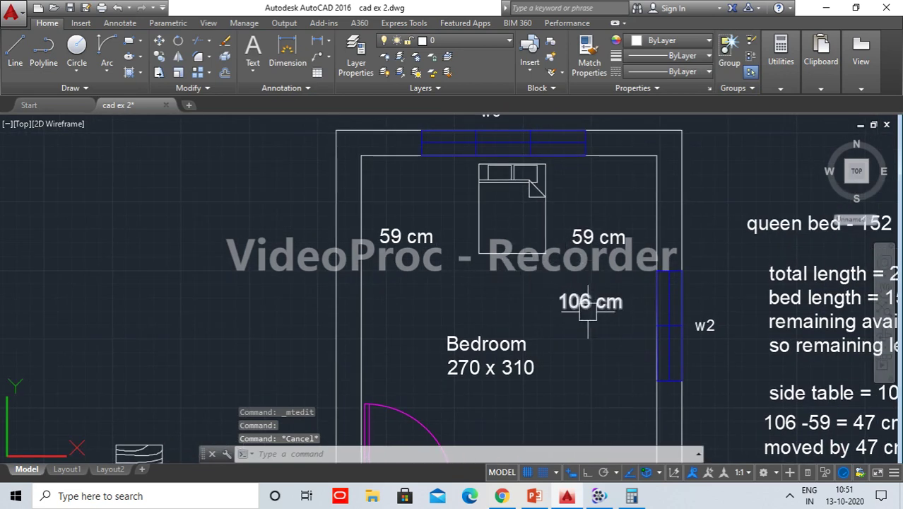
Crossing-select the bed and make a first, negligible move attempt from its corner.
left_click(584, 262)
left_click(465, 159)
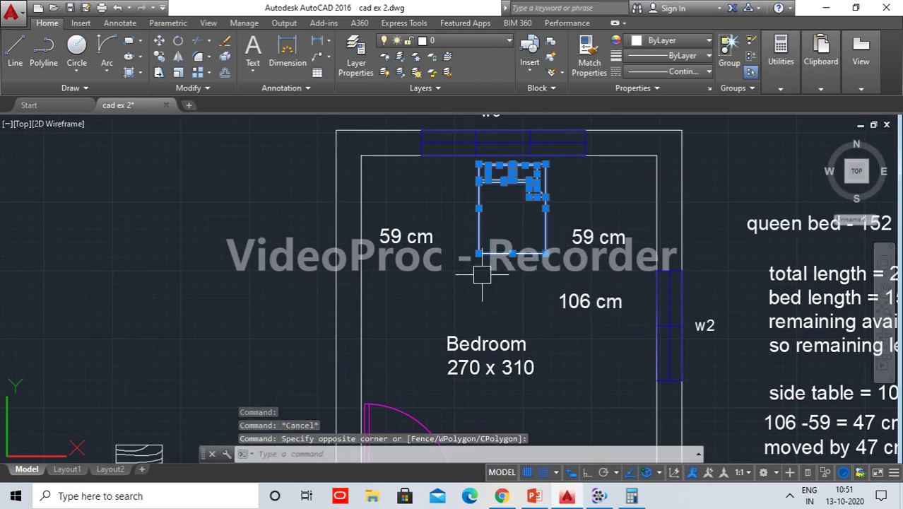
type("m")
key("Return")
left_click(478, 252)
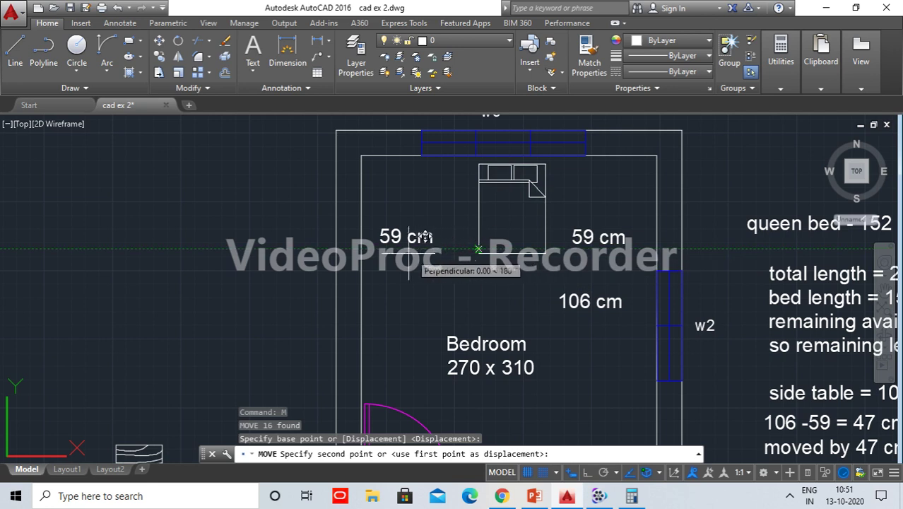
left_click(477, 254)
Move the bed further left from its lower-left corner, then undo that move.
left_click(546, 269)
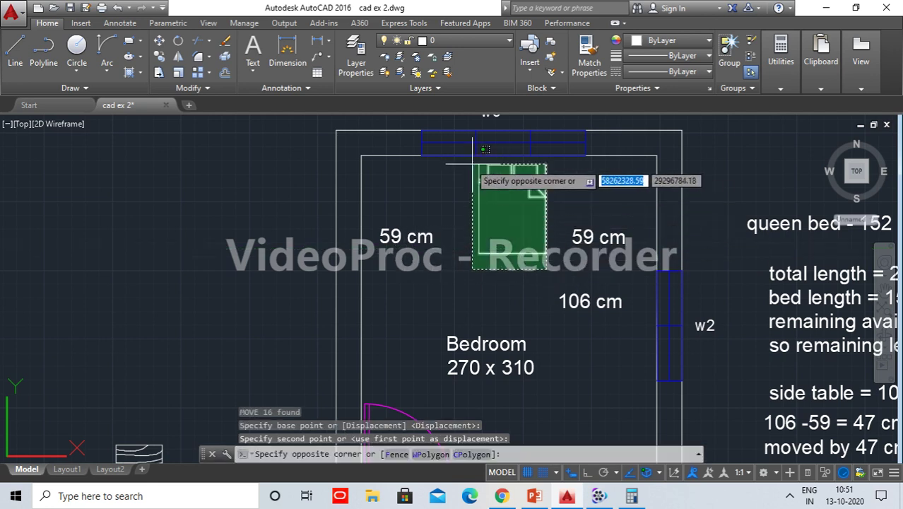
left_click(465, 161)
type("m")
key("Return")
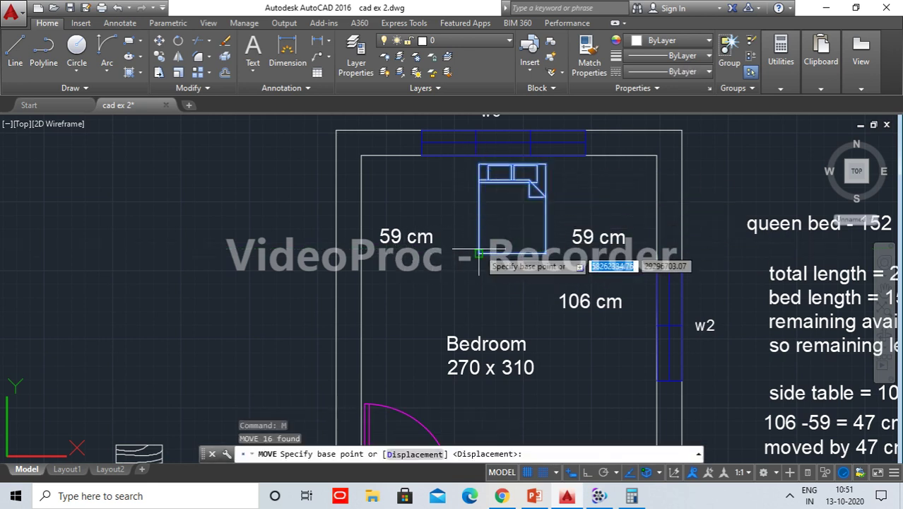
left_click(478, 252)
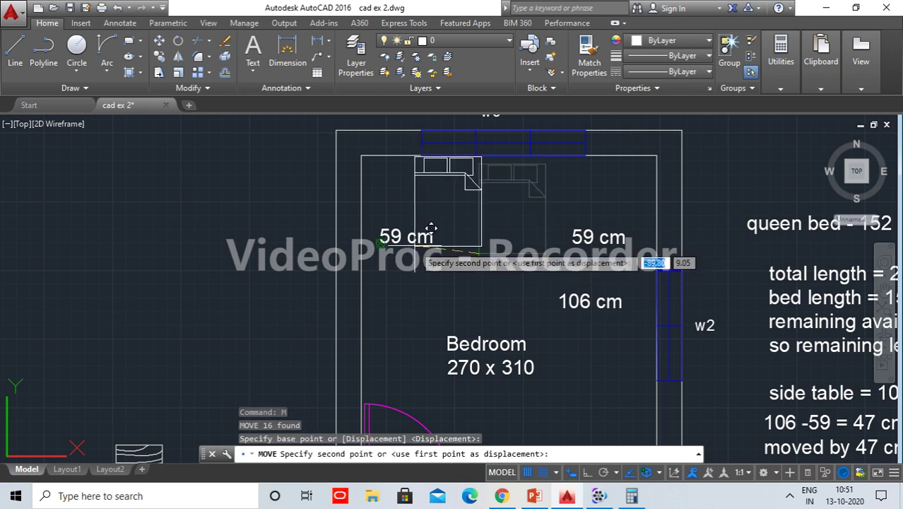
left_click(414, 244)
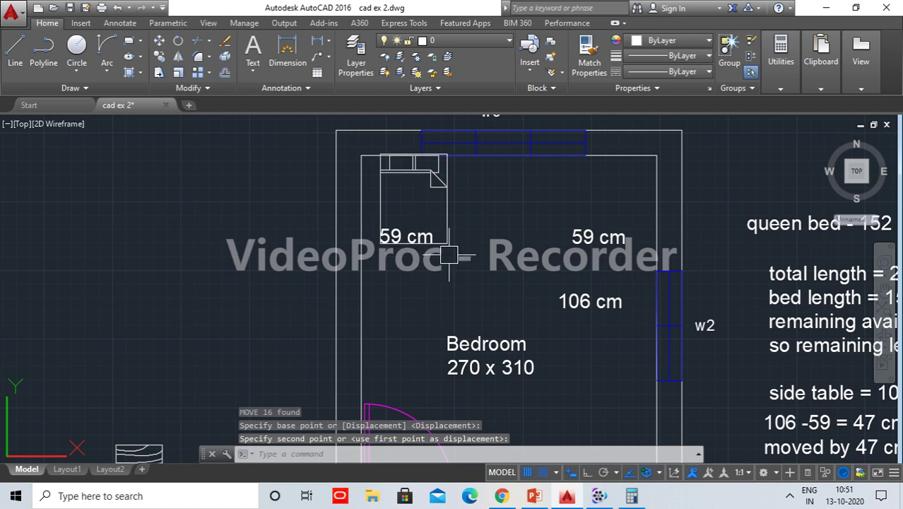
key("ctrl+z")
Reselect all the bed's parts and move it nearer the left wall.
left_click(548, 269)
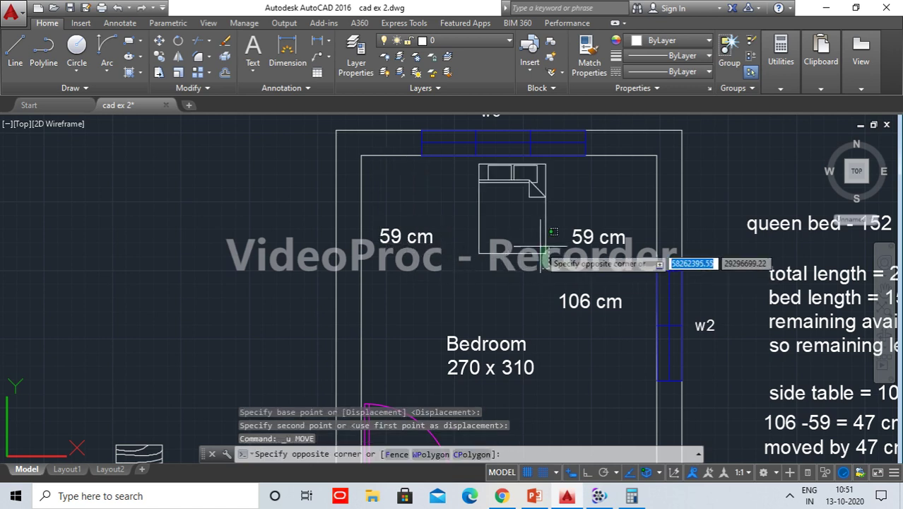
left_click(490, 147)
key("Return")
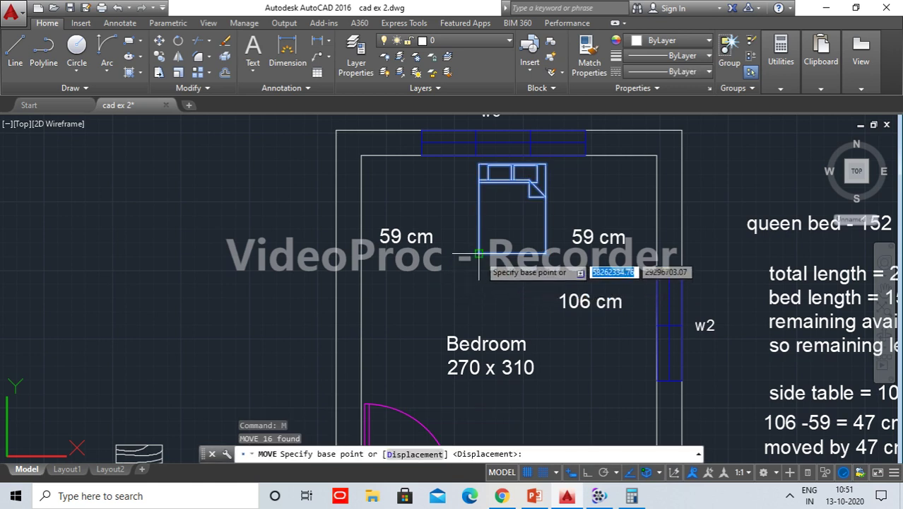
left_click(478, 253)
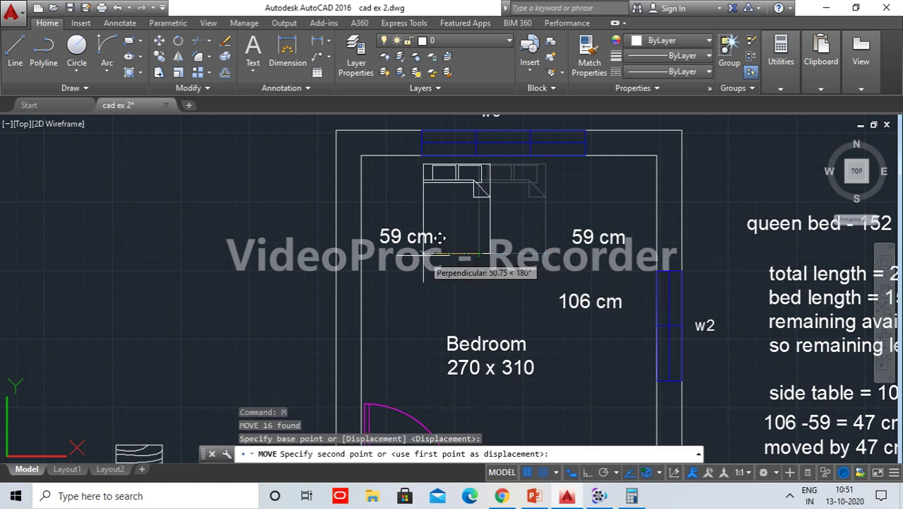
left_click(439, 238)
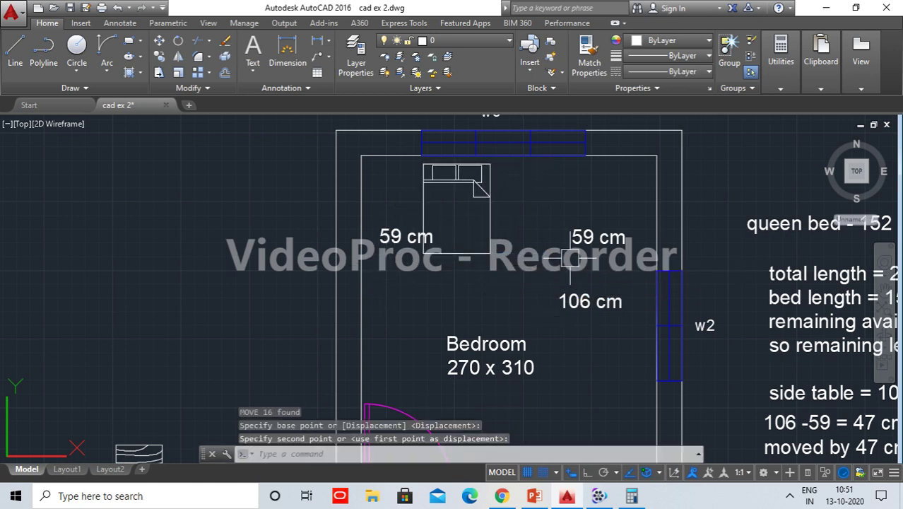
Change the right-hand 59 cm label to 106 cm and delete the spare 106 cm label.
double_click(574, 236)
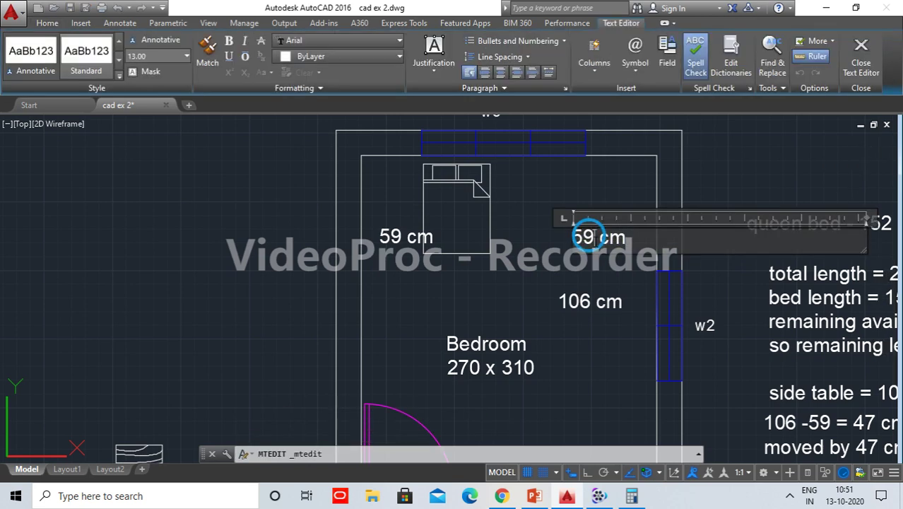
type("106")
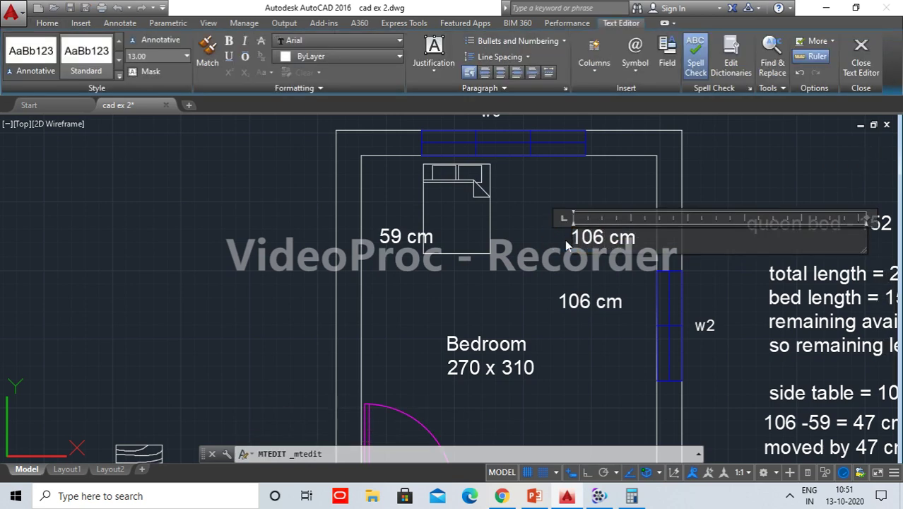
left_click(511, 286)
left_click(584, 300)
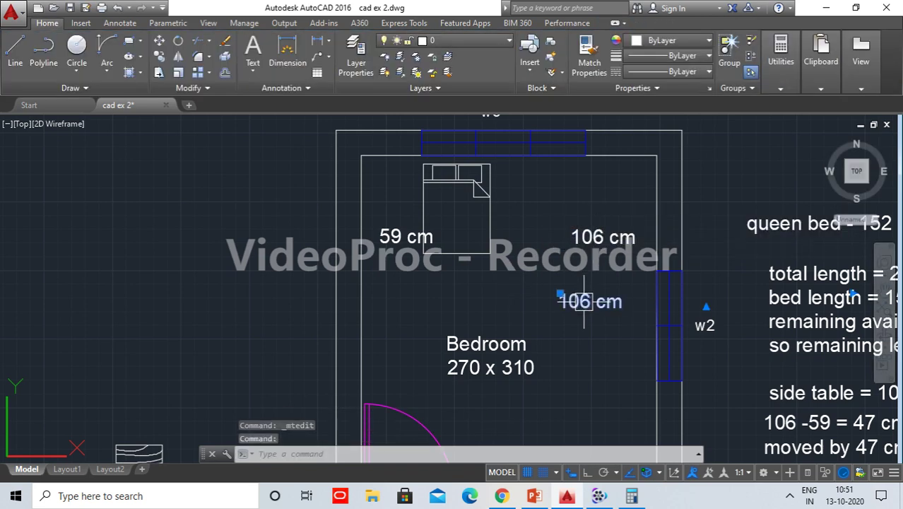
key("Delete")
Change the left-hand label to 12 cm and move it slightly lower beside the bed.
double_click(400, 238)
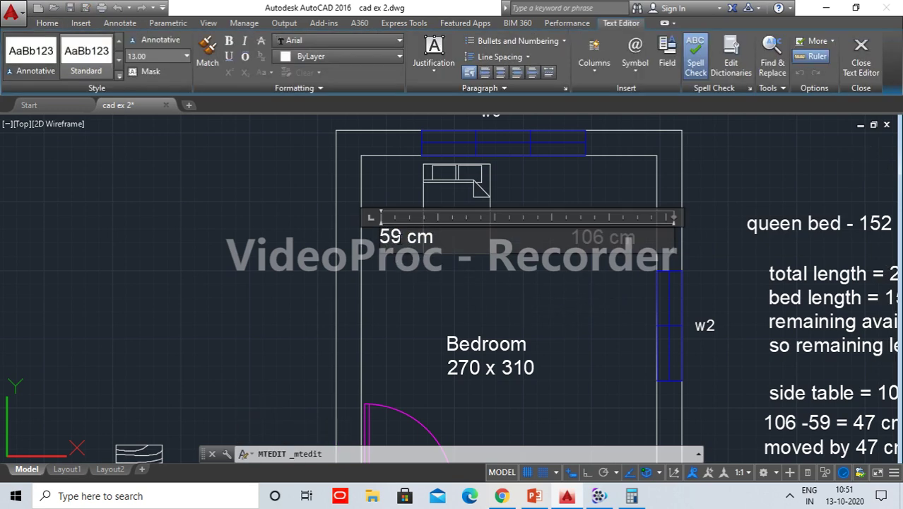
type("12")
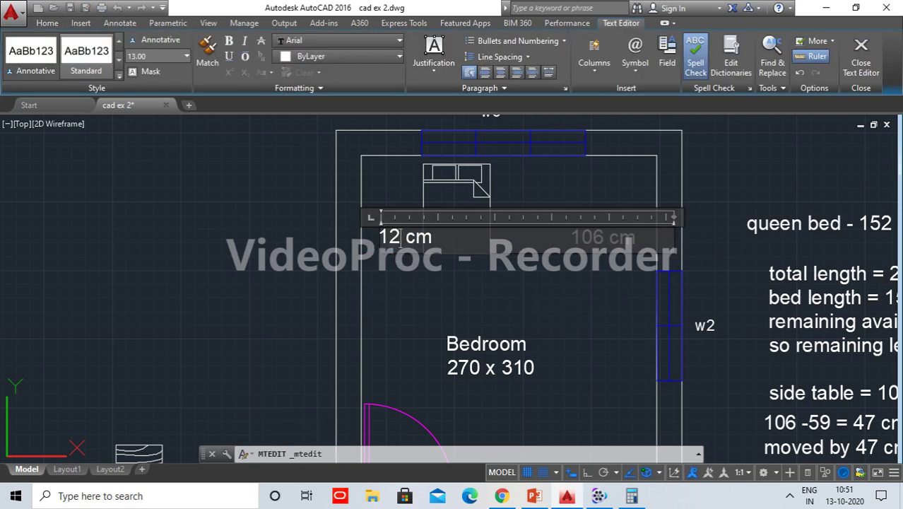
key("Escape")
type("m")
key("Return")
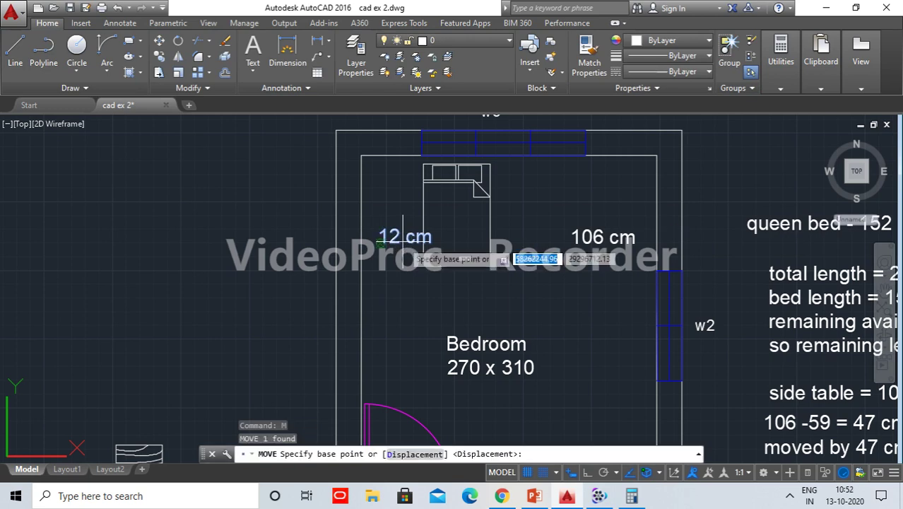
left_click(380, 241)
left_click(369, 273)
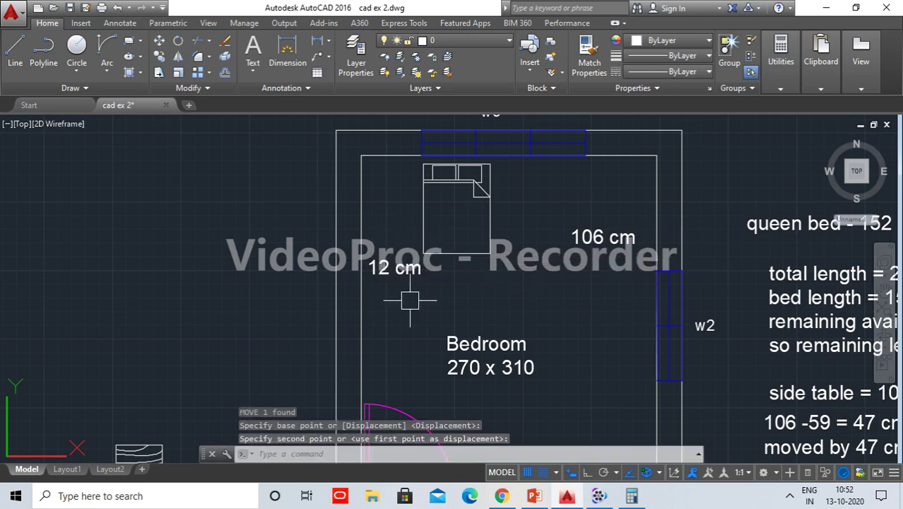
scroll(586, 259, "down", 2)
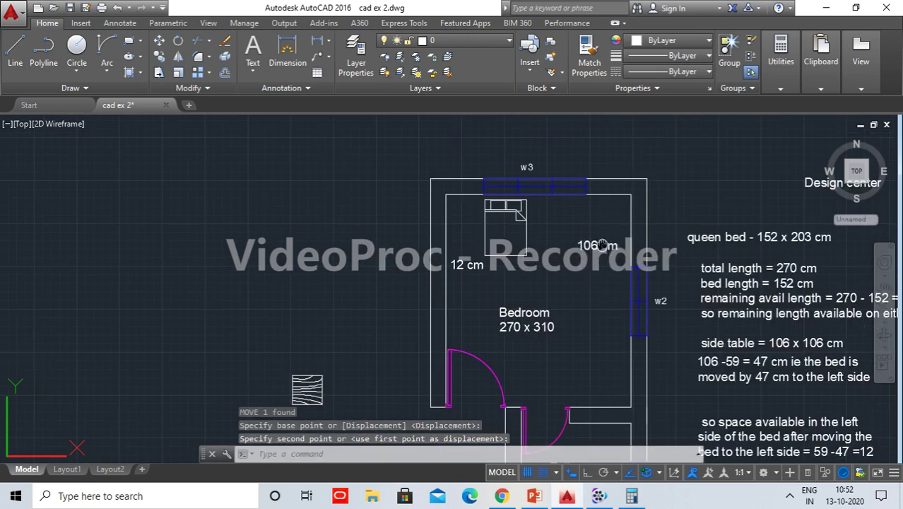
Move the hatched woodgrain square from outside the room to just right of the bed.
scroll(537, 247, "down", 1)
scroll(494, 243, "up", 3)
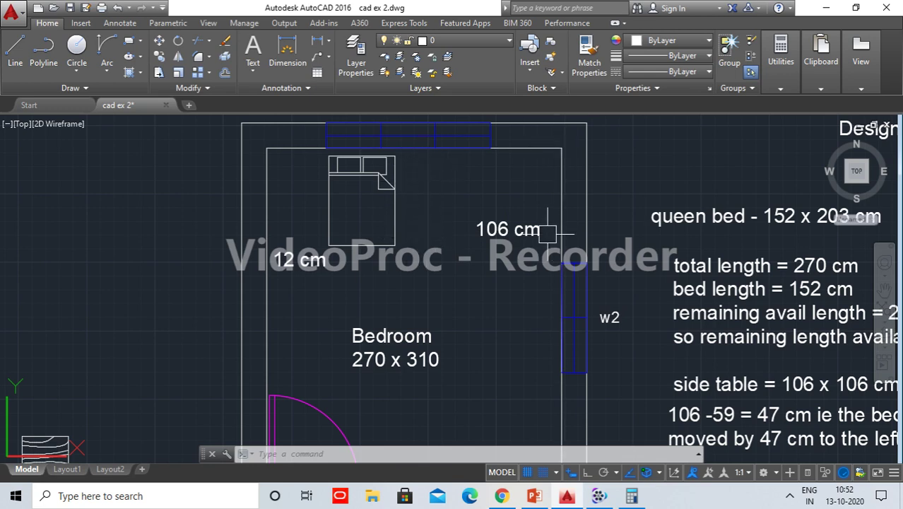
scroll(442, 226, "down", 2)
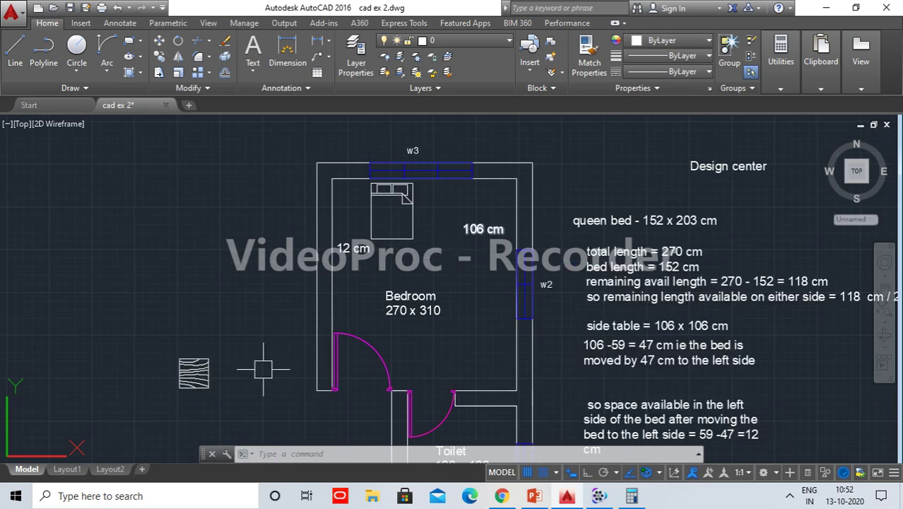
left_click(158, 327)
type("m")
key("Return")
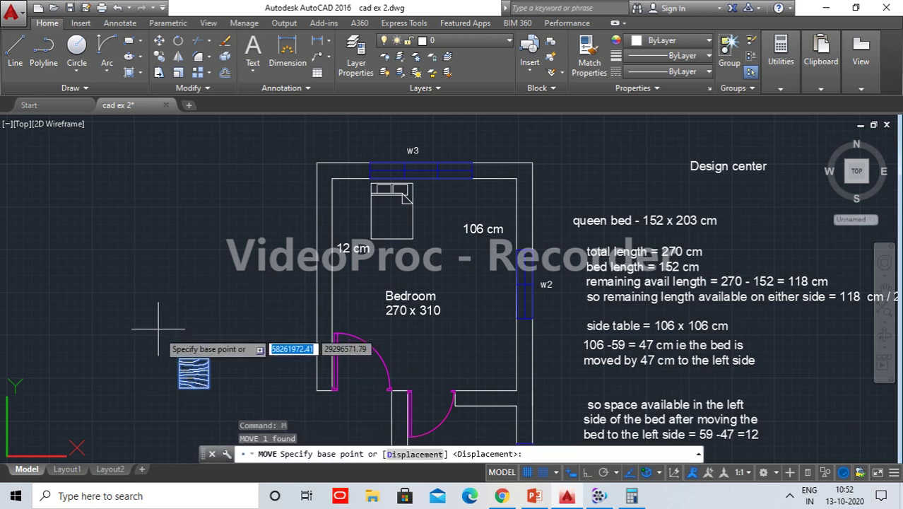
left_click(194, 358)
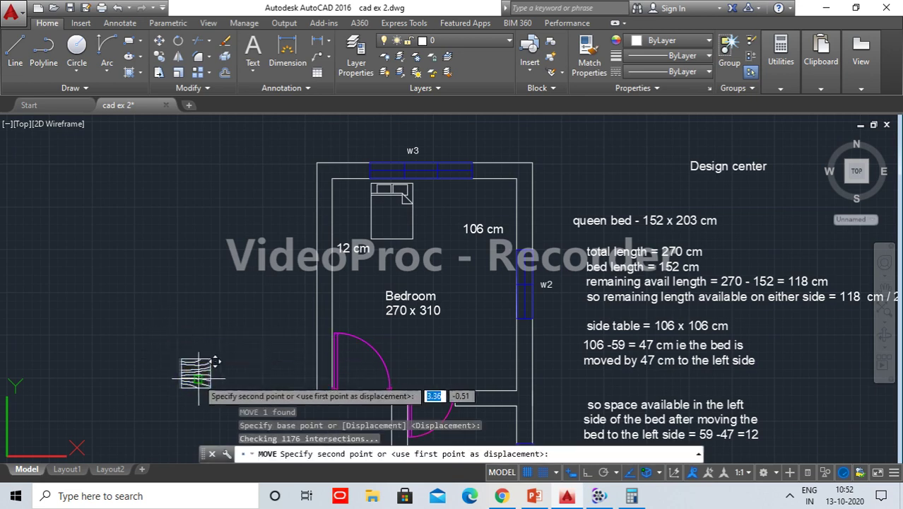
left_click(475, 190)
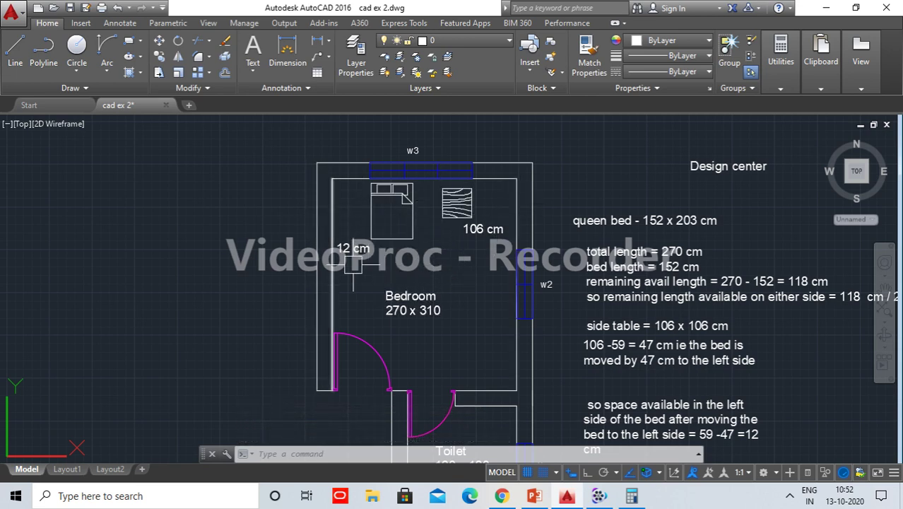
middle_click_drag(411, 252, 425, 256)
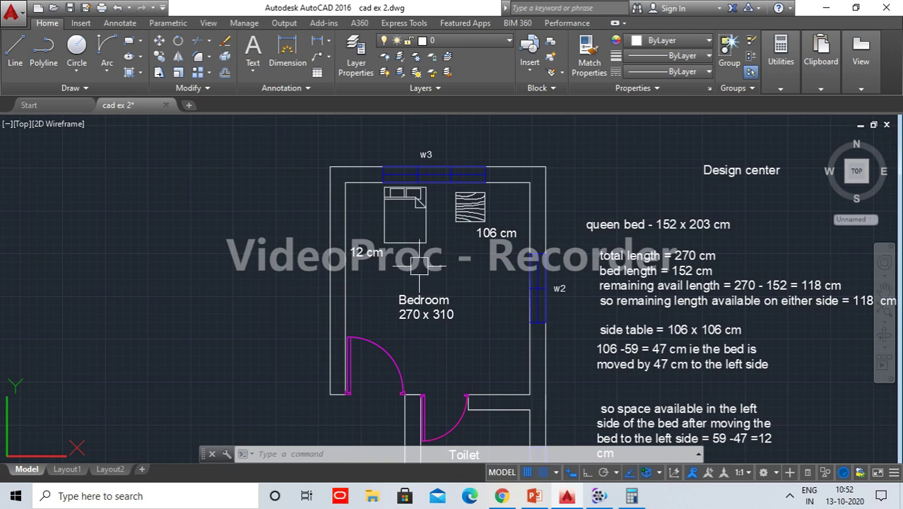
scroll(393, 252, "up", 2)
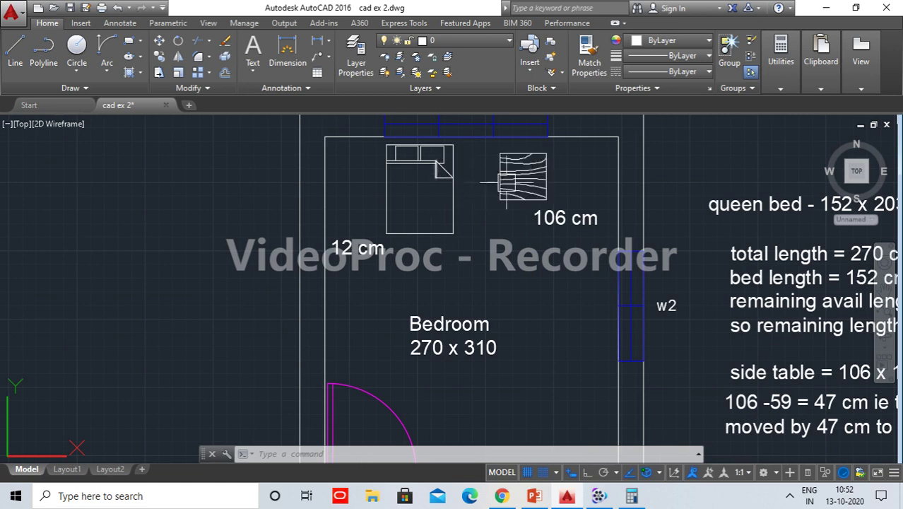
double_click(345, 249)
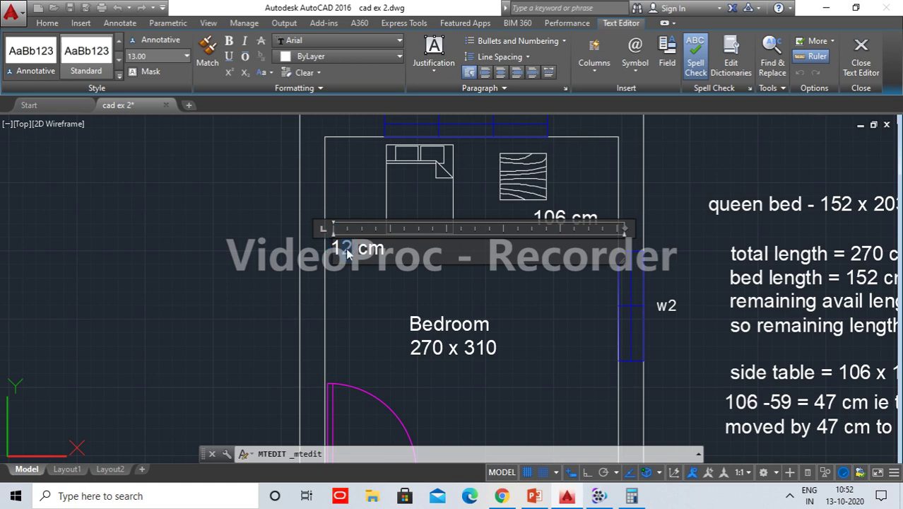
left_click(355, 296)
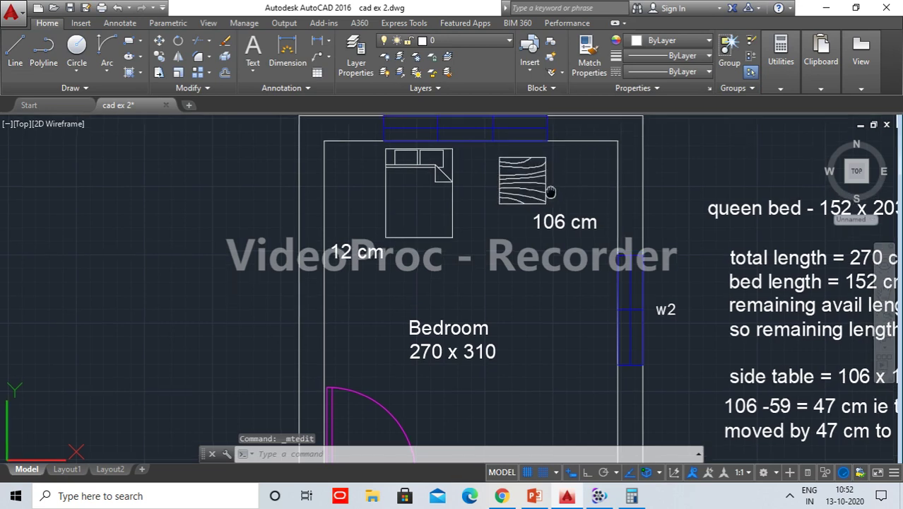
middle_click_drag(555, 191, 542, 233)
left_click(553, 258)
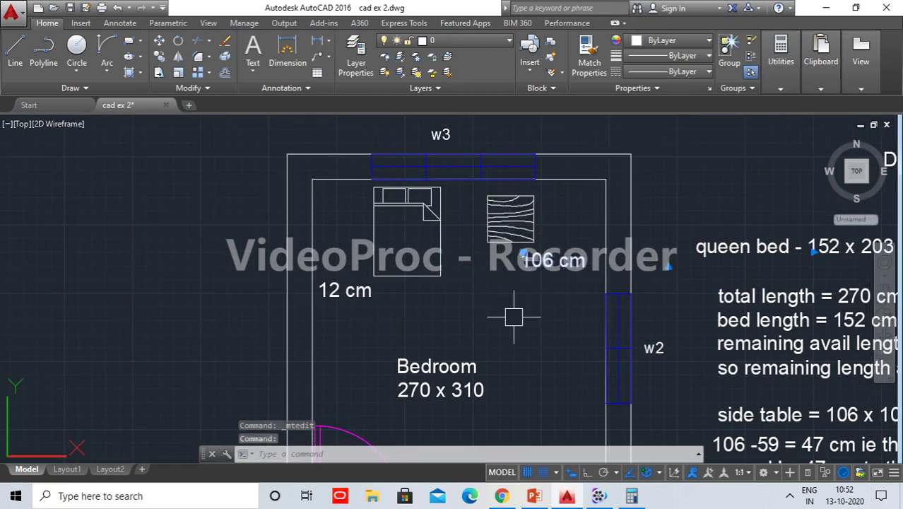
key("Escape")
scroll(463, 309, "down", 2)
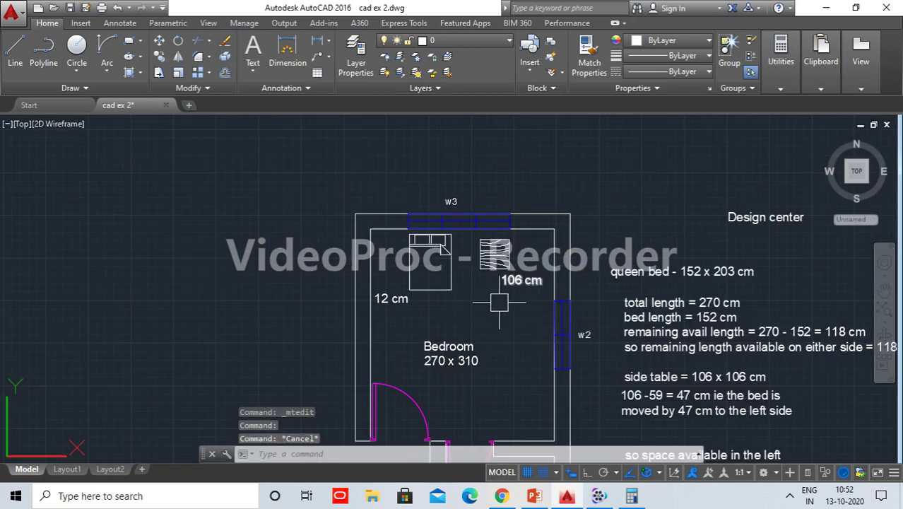
middle_click_drag(596, 311, 404, 245)
scroll(349, 236, "up", 2)
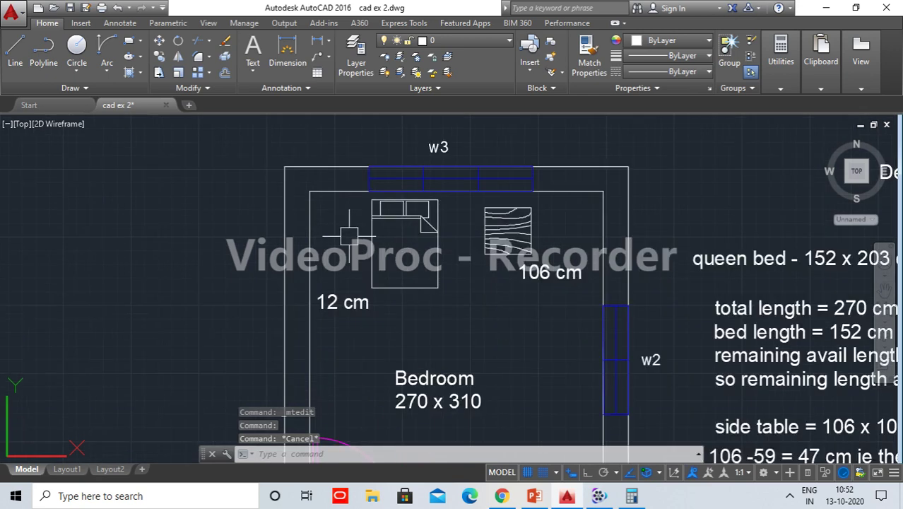
scroll(349, 236, "up", 2)
left_click(655, 297)
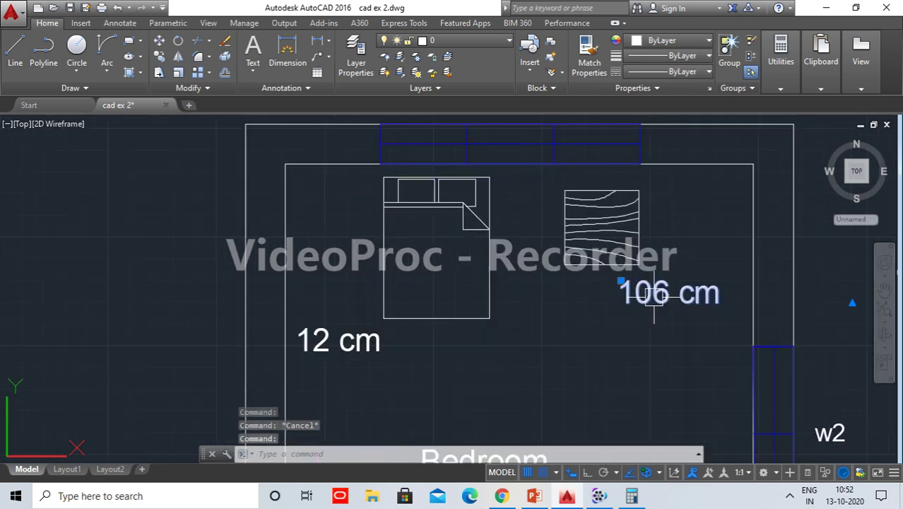
type("co")
Copy the 106 cm label onto the bed and change it to read 152x203 cm.
key("Return")
left_click(654, 297)
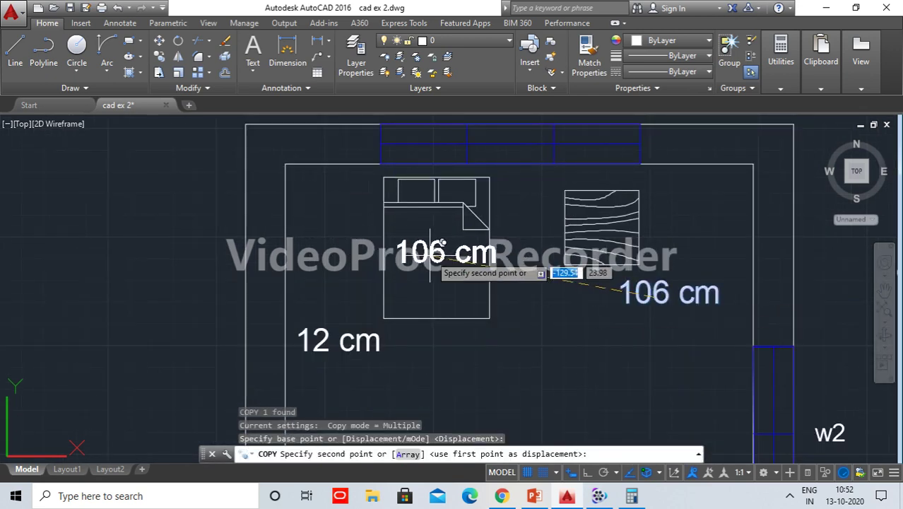
left_click(414, 252)
key("Return")
double_click(385, 247)
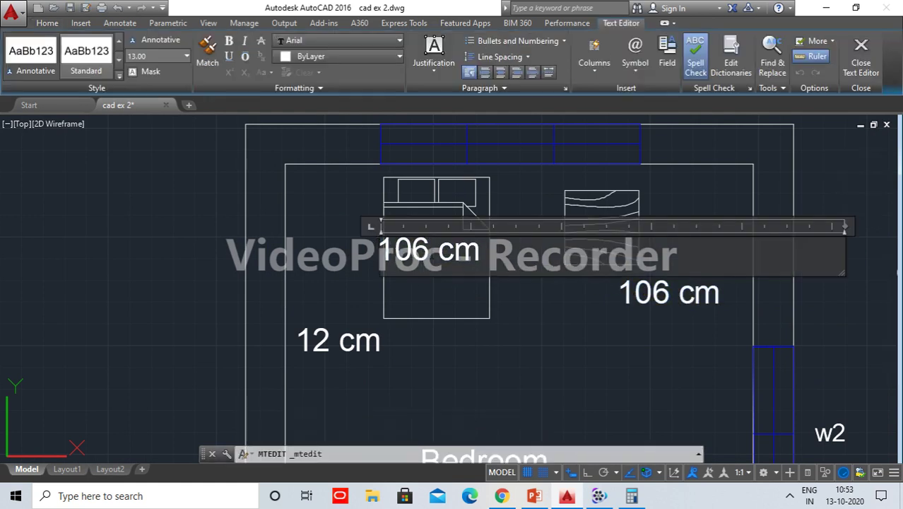
type("152x")
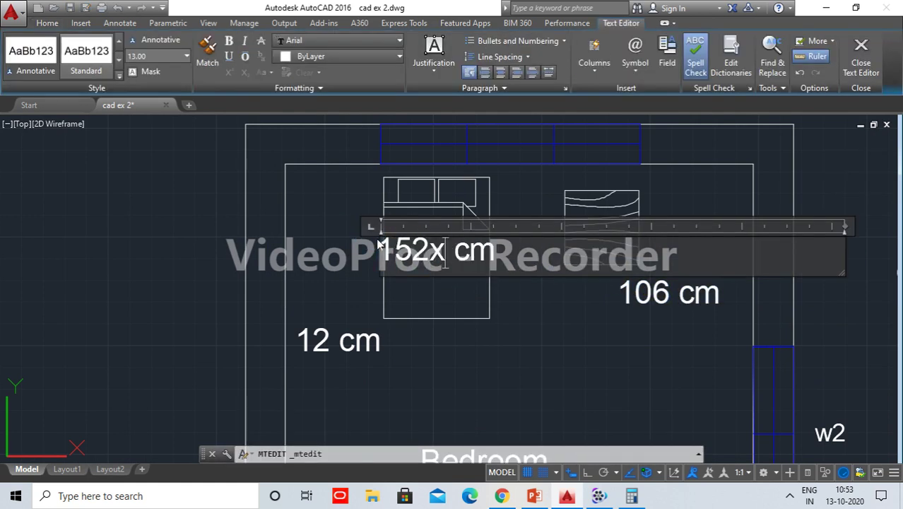
type("203")
left_click(469, 359)
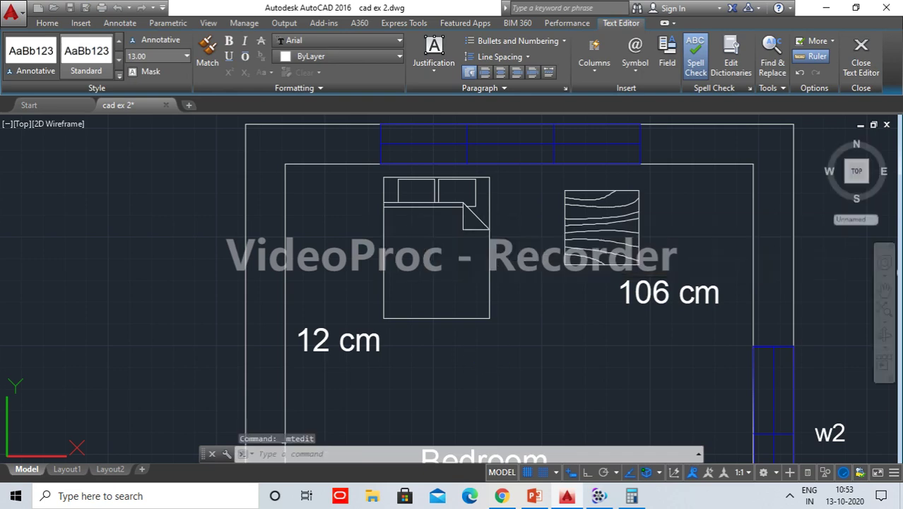
Reduce the bed label's text height to 6.
double_click(458, 246)
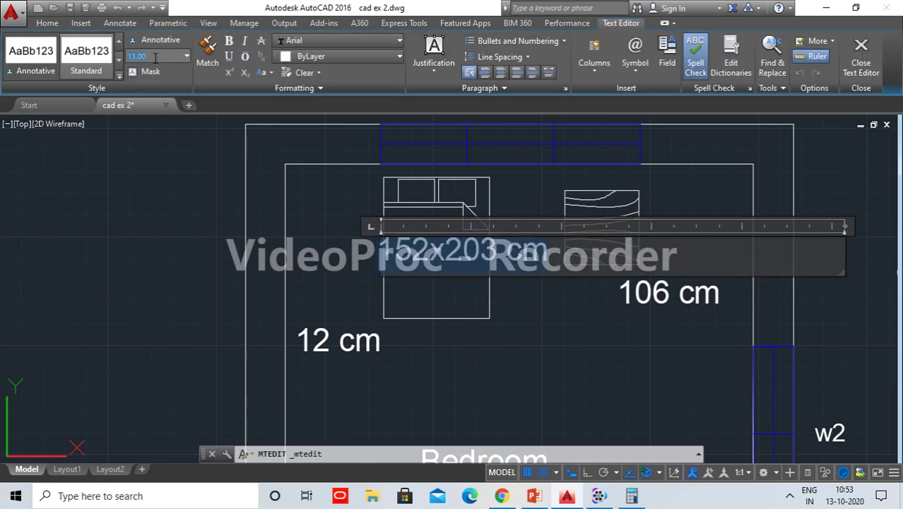
type("9")
key("Return")
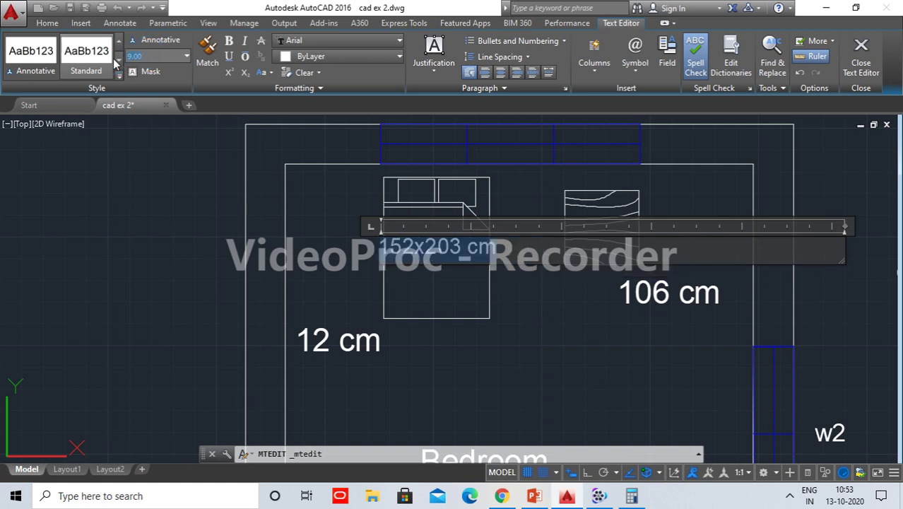
type("7")
key("Return")
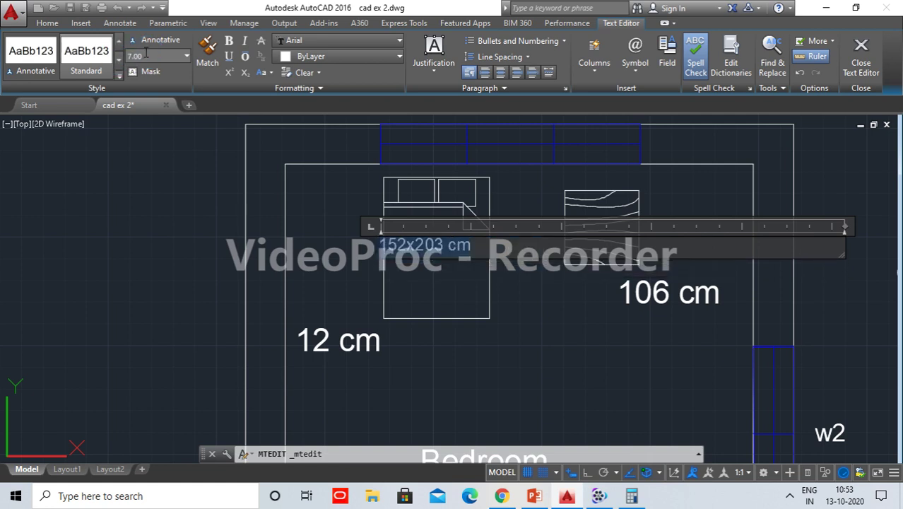
type("6")
key("Return")
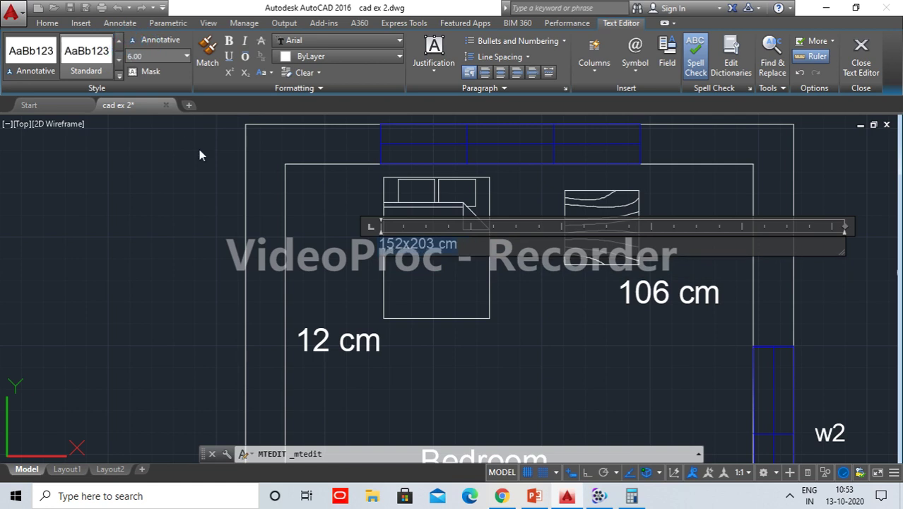
left_click(443, 281)
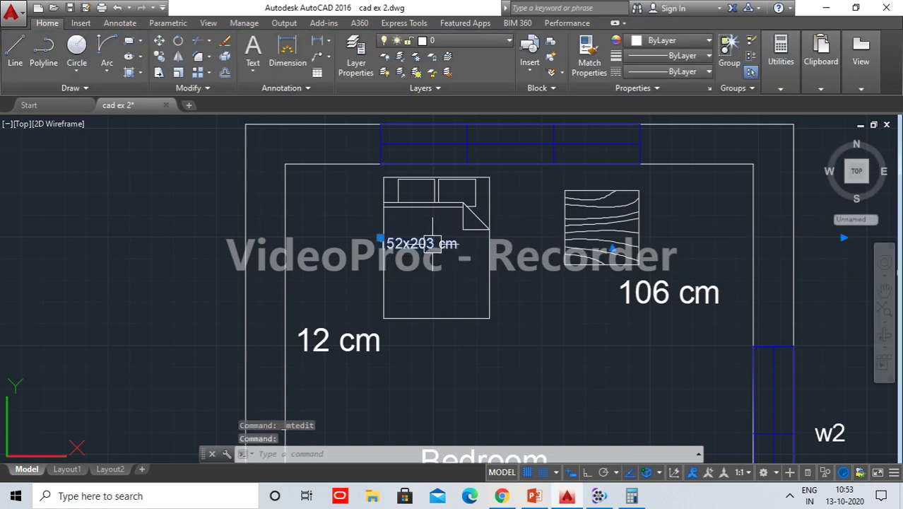
Move the 152x203 cm label to the middle of the bed.
type("m")
key("Return")
left_click(480, 238)
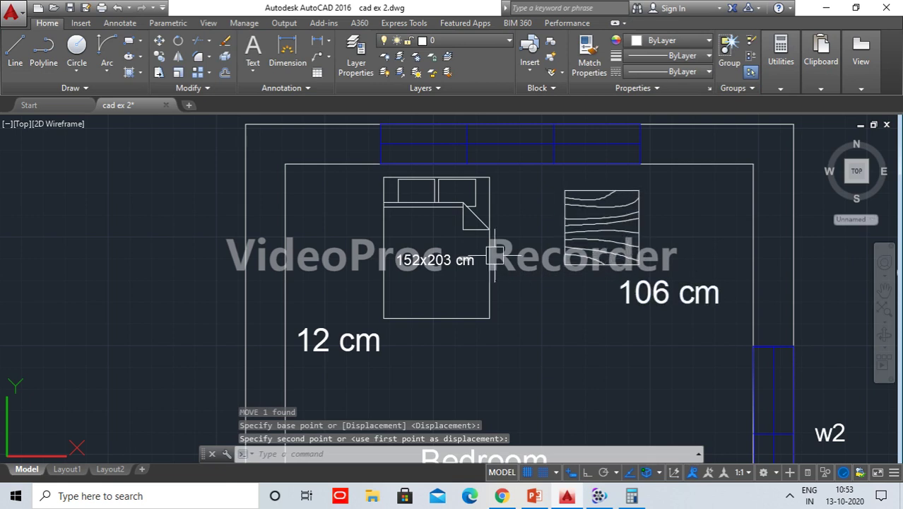
left_click(495, 255)
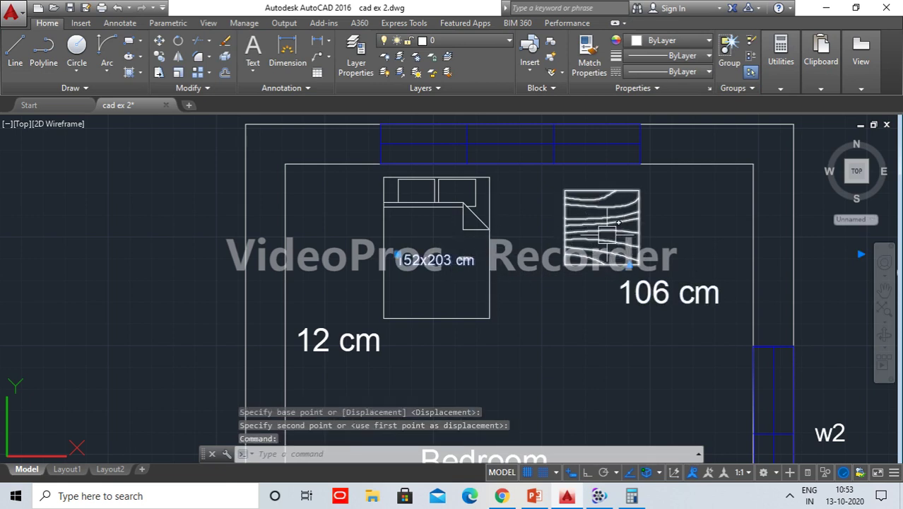
type("co")
key("Return")
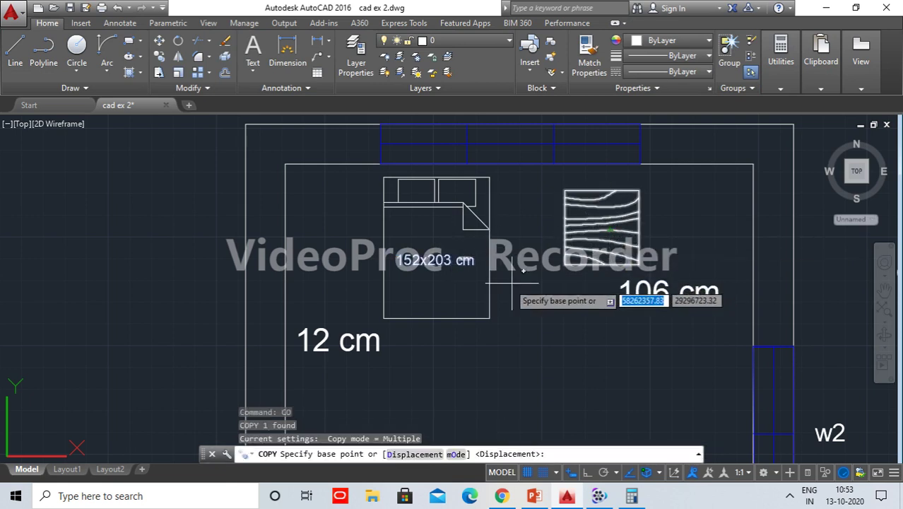
Copy the bed size label onto the side table and change it to read 106x106 cm.
left_click(397, 258)
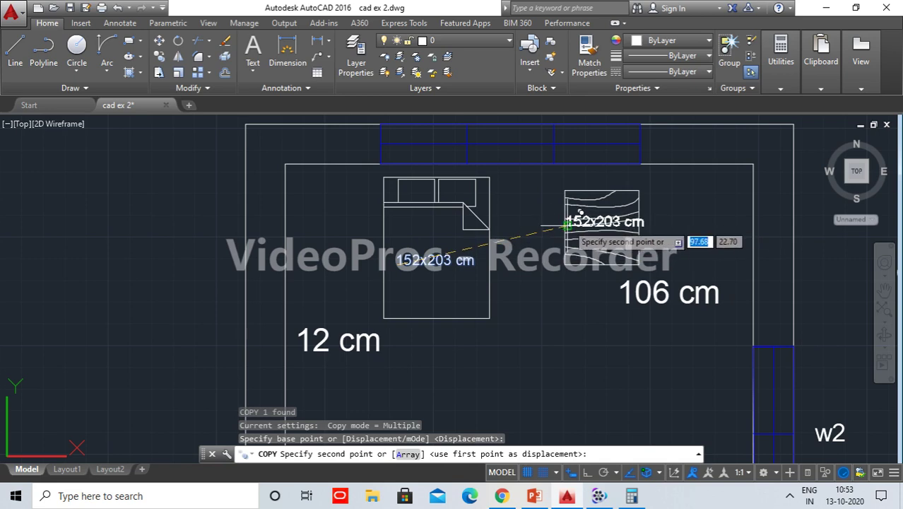
left_click(565, 219)
key("Return")
scroll(567, 212, "up", 6)
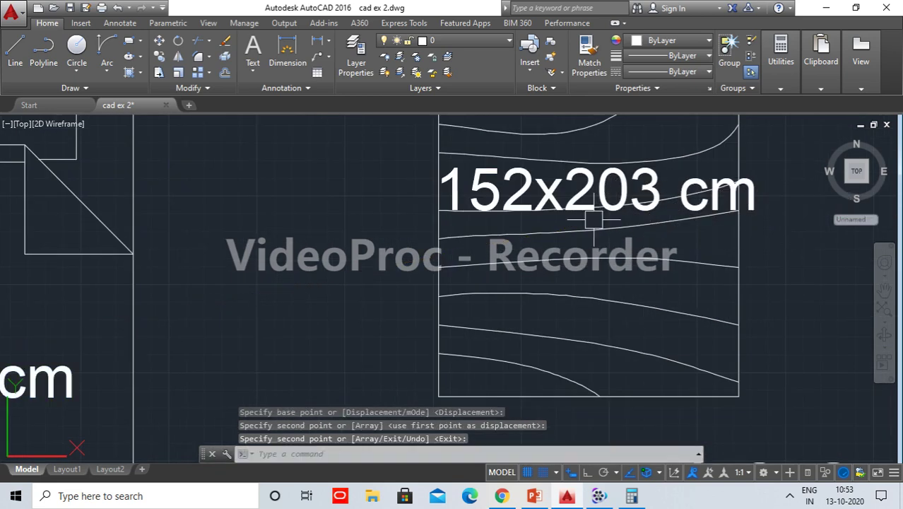
double_click(569, 202)
left_click_drag(531, 190, 462, 192)
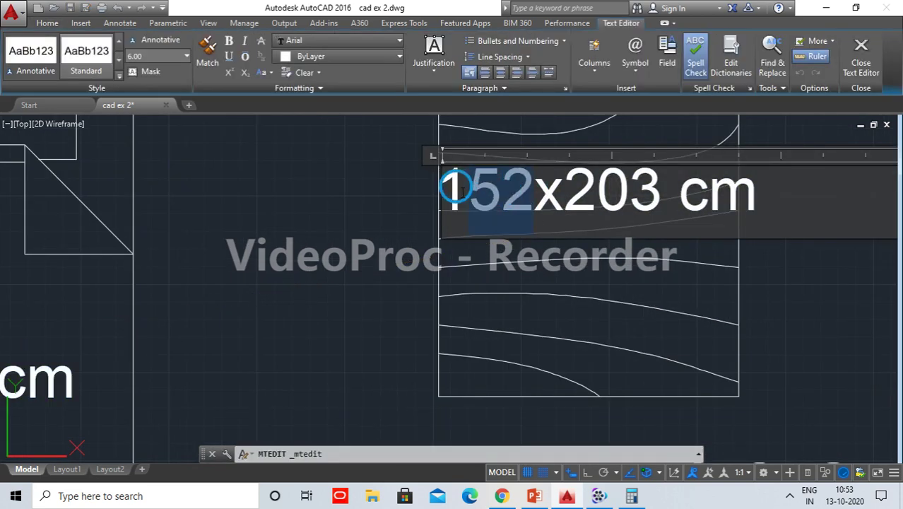
type("06")
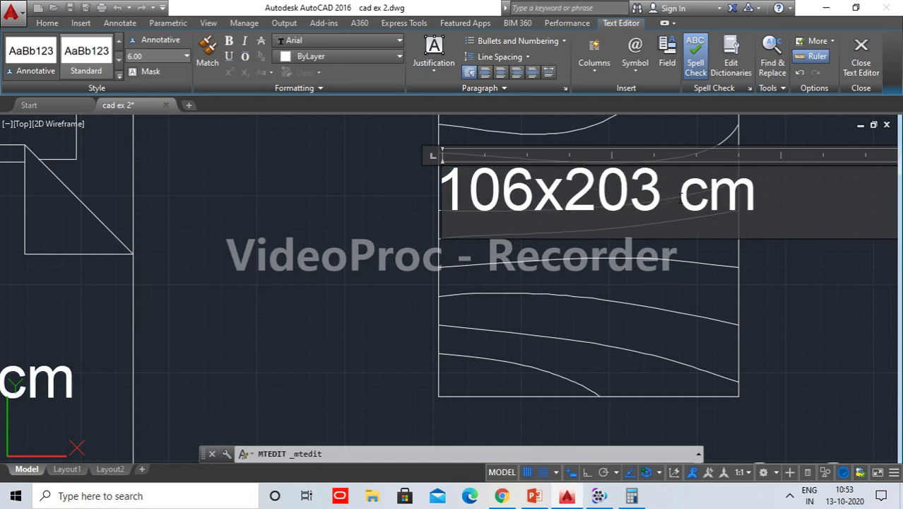
left_click_drag(662, 190, 577, 185)
type("106")
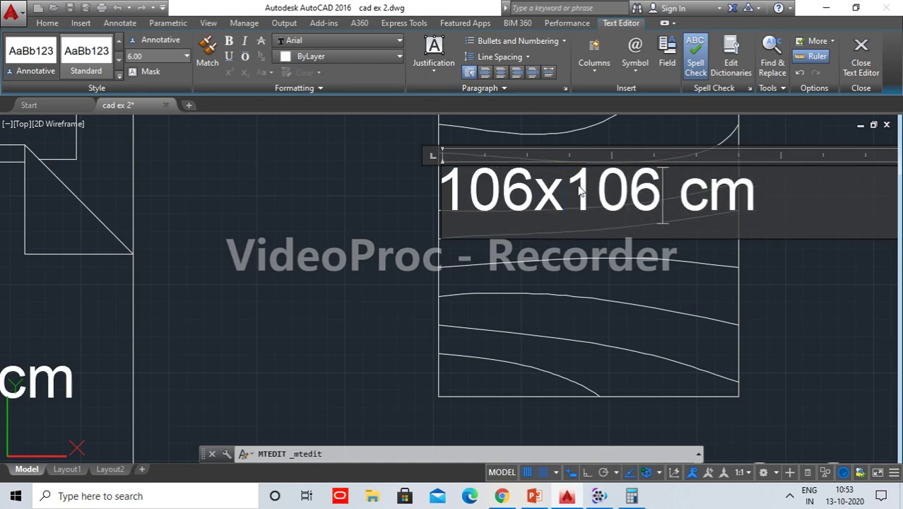
left_click(664, 297)
scroll(664, 297, "down", 3)
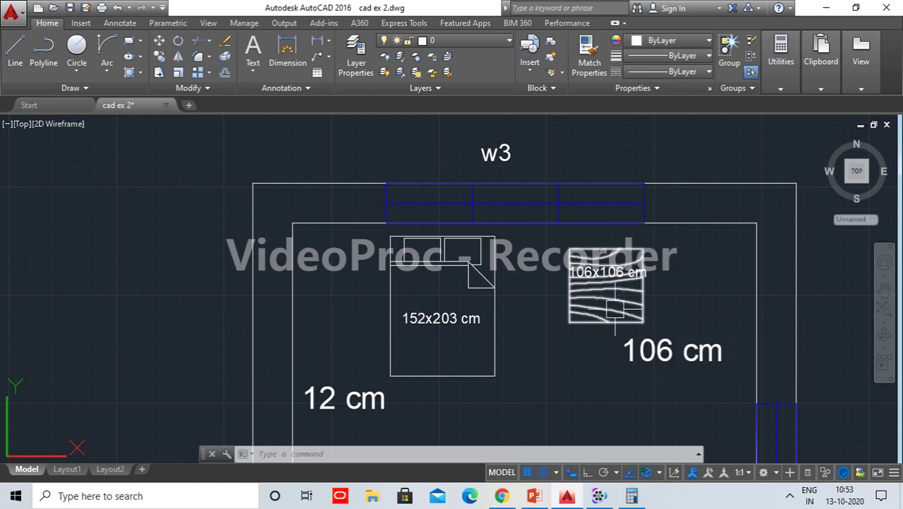
Insert the Lamp - Table block from DesignCenter (ADC) and scale it to 0.4.
type("ADC")
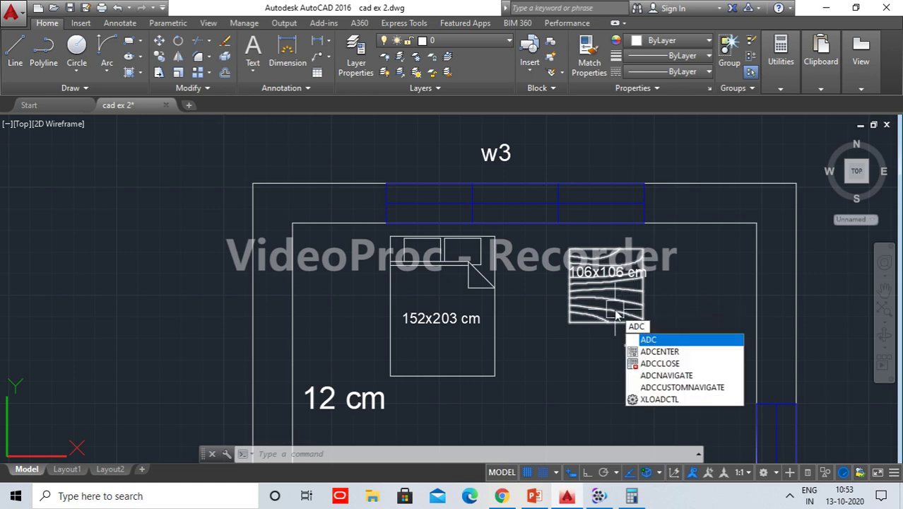
key("Return")
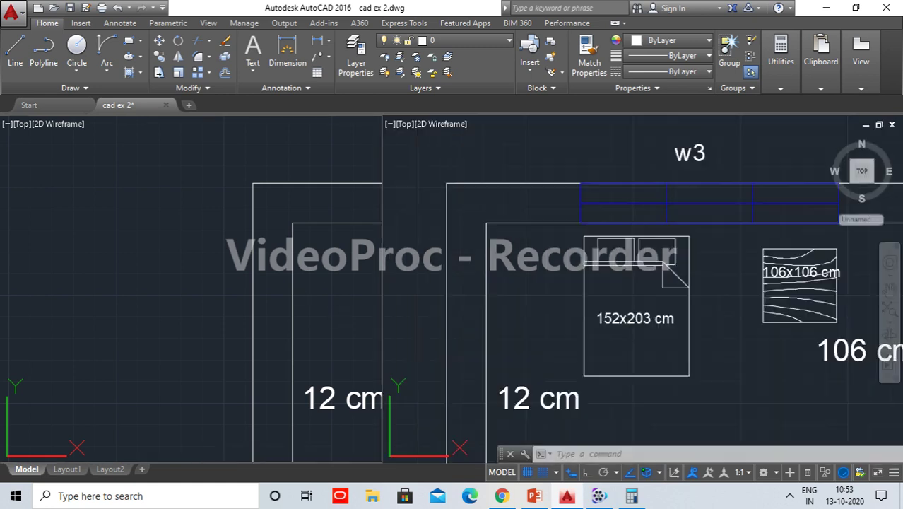
left_click(227, 226)
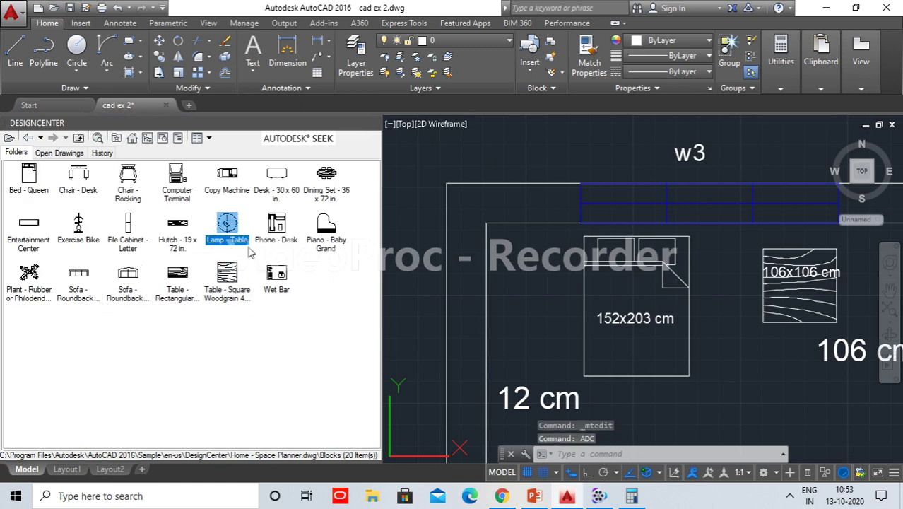
left_click_drag(226, 226, 438, 281)
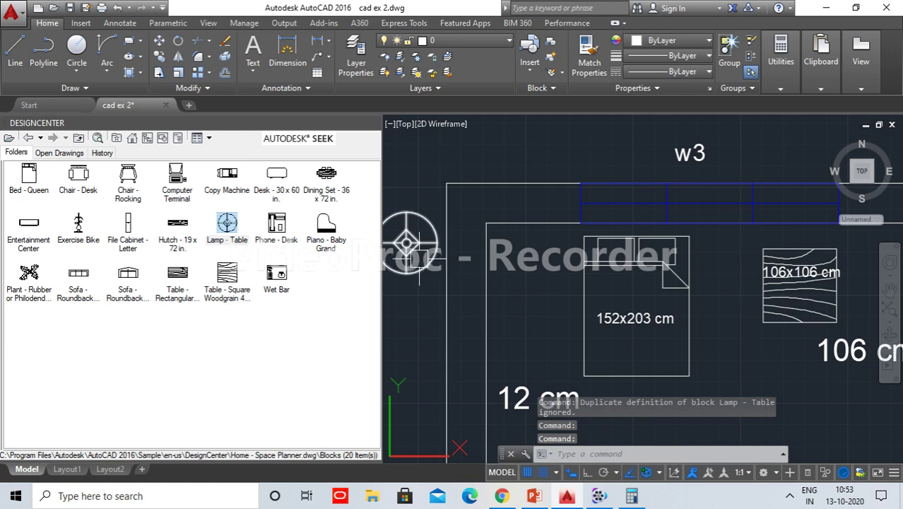
mouse_move(409, 243)
type("SC")
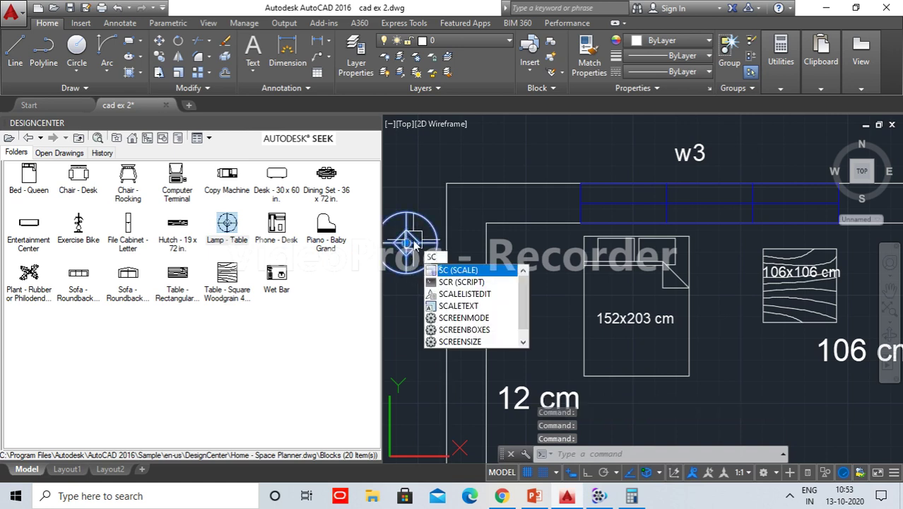
key("Return")
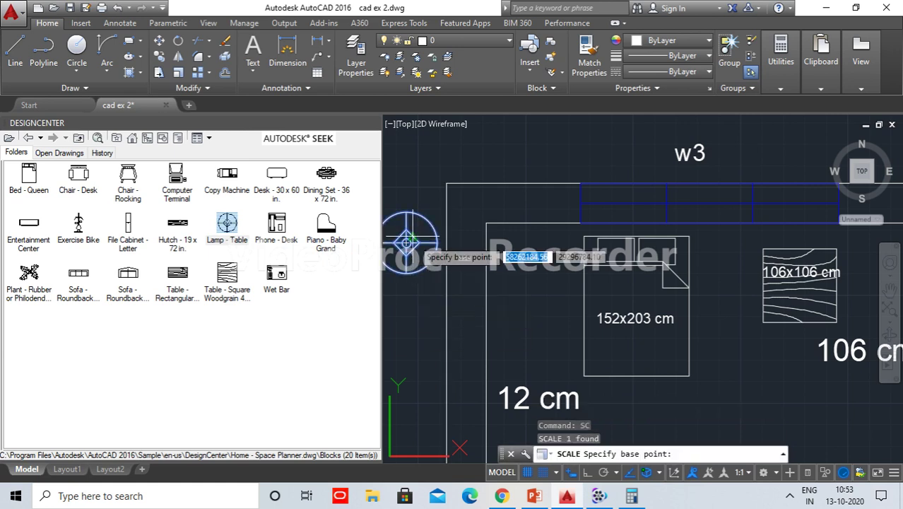
left_click(407, 243)
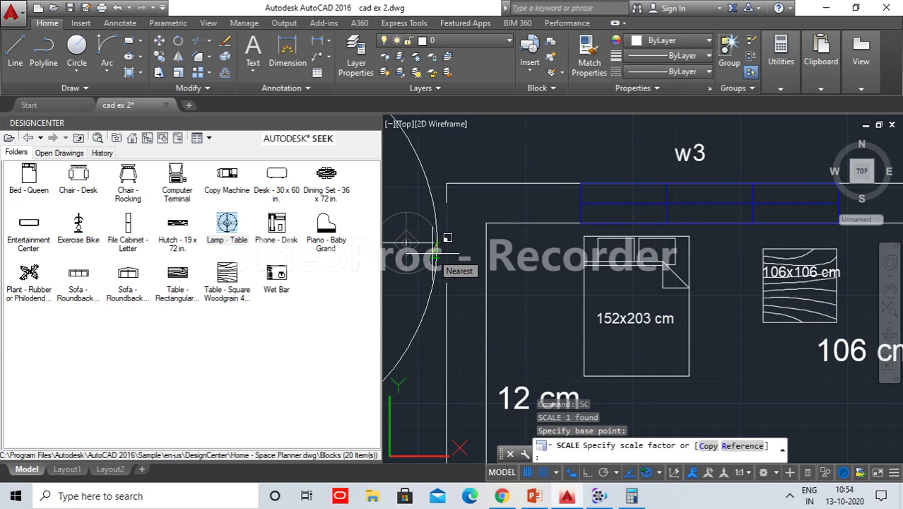
type("0.4")
key("Return")
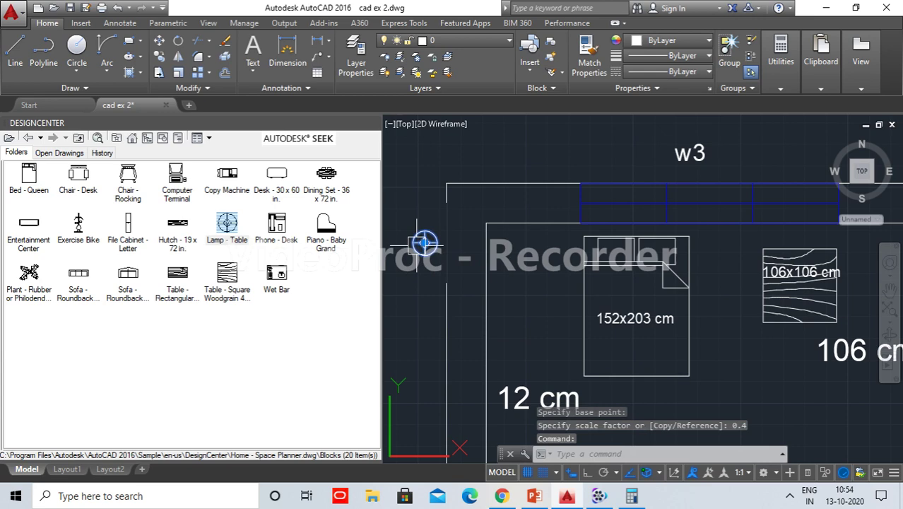
Move the table lamp onto the centre of the side table.
type("m")
key("Return")
left_click(424, 243)
scroll(803, 296, "up", 2)
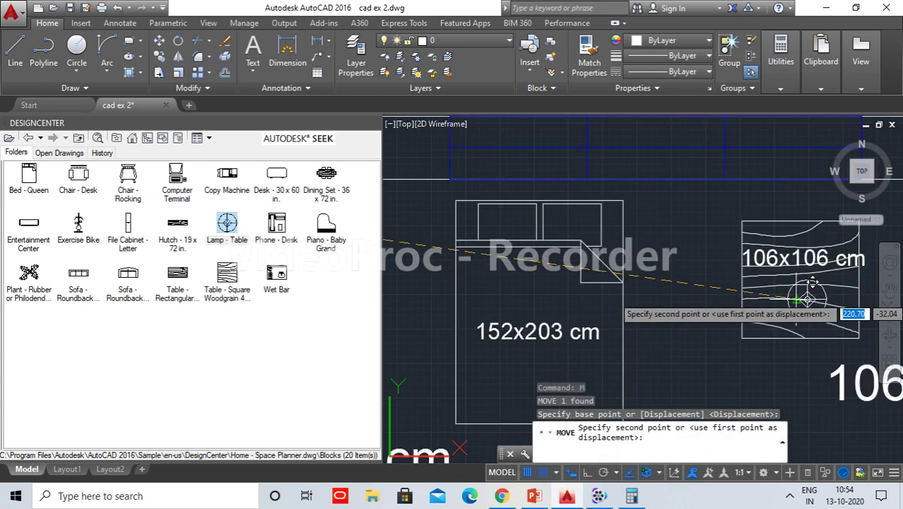
scroll(806, 297, "up", 3)
left_click(794, 287)
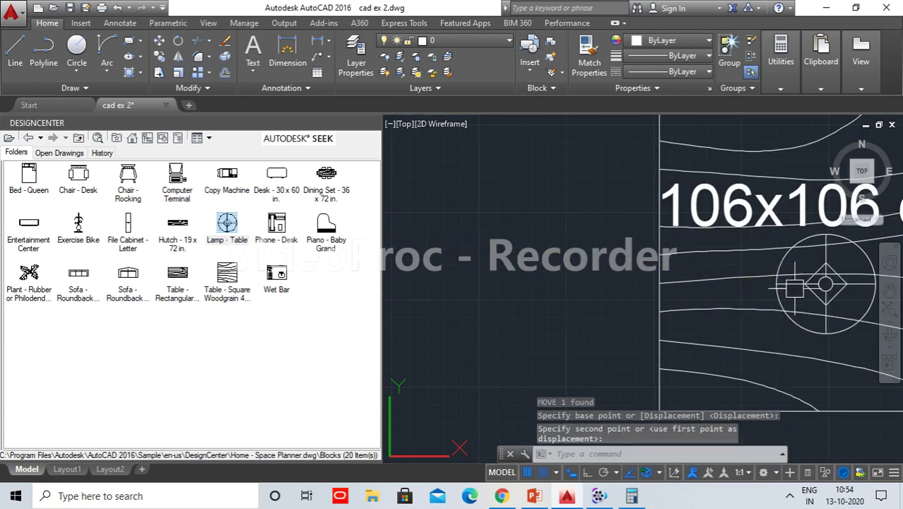
scroll(582, 300, "down", 3)
scroll(548, 312, "down", 2)
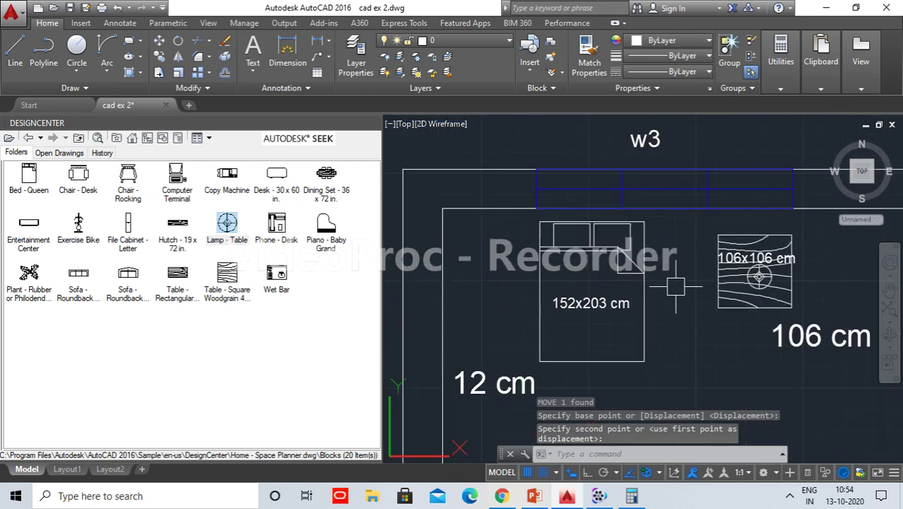
scroll(808, 292, "up", 2)
scroll(778, 286, "up", 1)
scroll(684, 274, "up", 2)
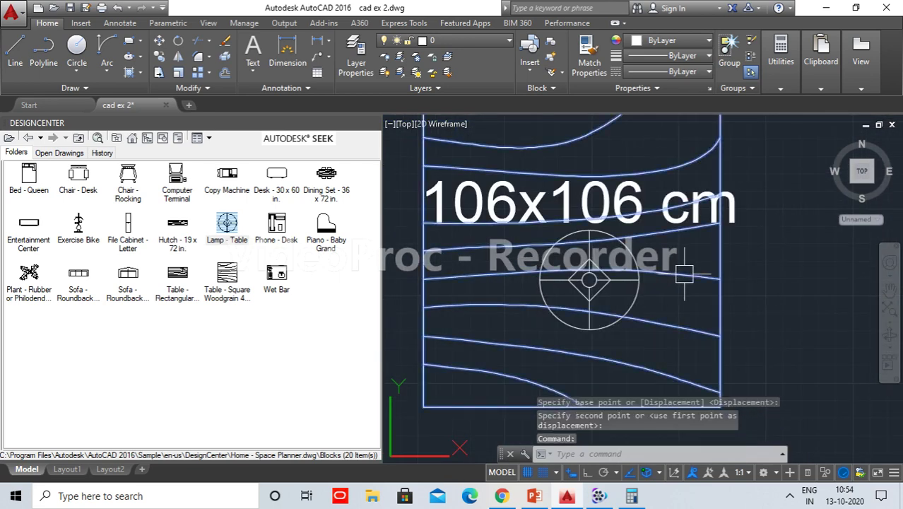
Explode the lamp block into separate lines.
type("x")
key("Return")
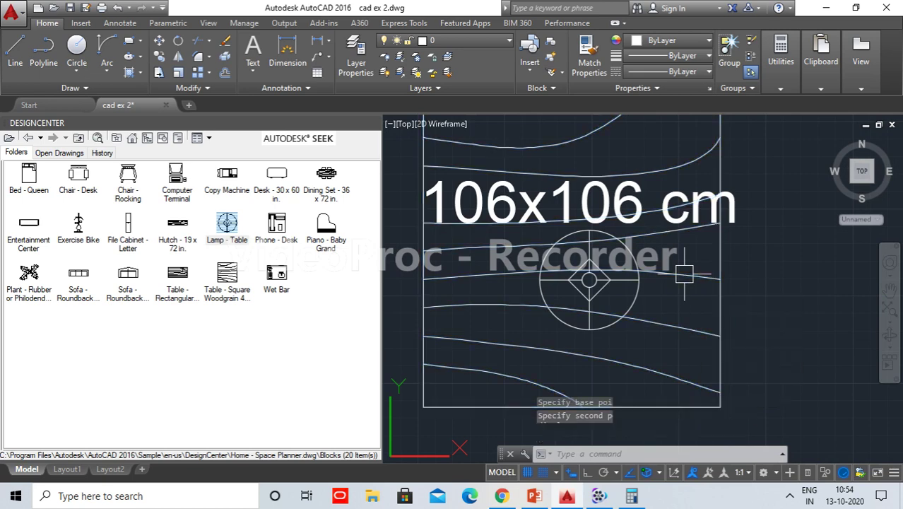
scroll(604, 272, "up", 1)
scroll(597, 269, "up", 1)
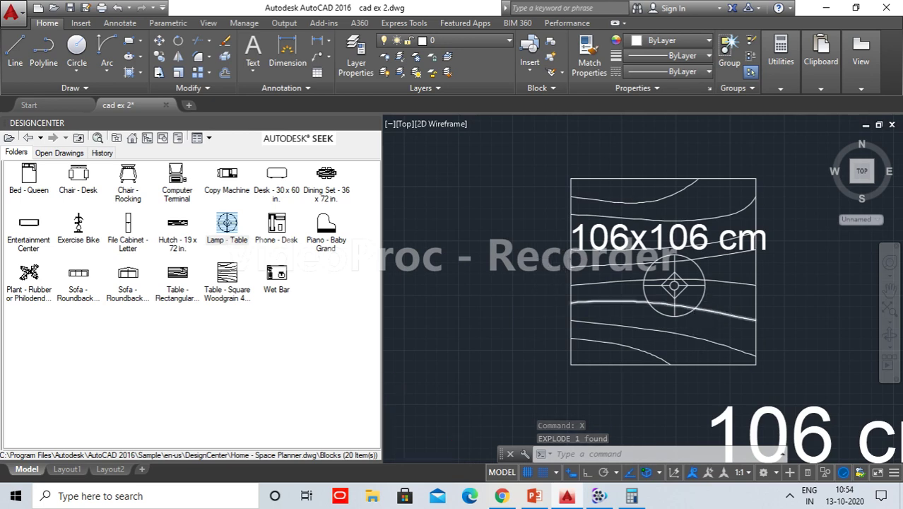
Trim three woodgrain lines crossing inside the lamp circle.
scroll(697, 305, "up", 2)
type("T")
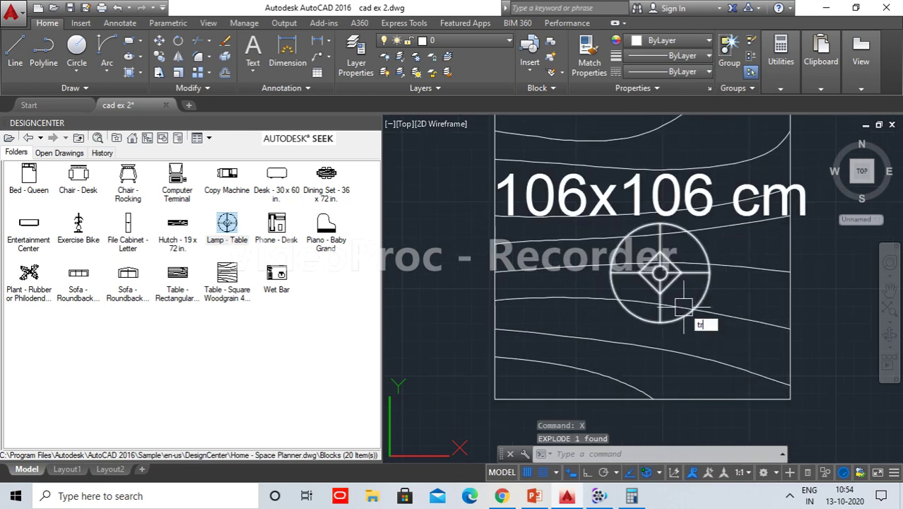
type("R")
key("Return")
key("Return")
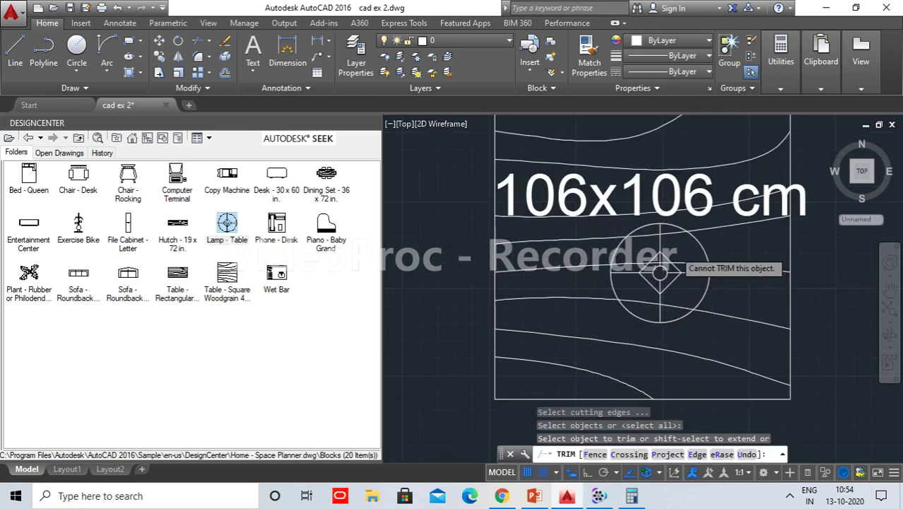
scroll(673, 252, "up", 5)
left_click(678, 176)
left_click(493, 189)
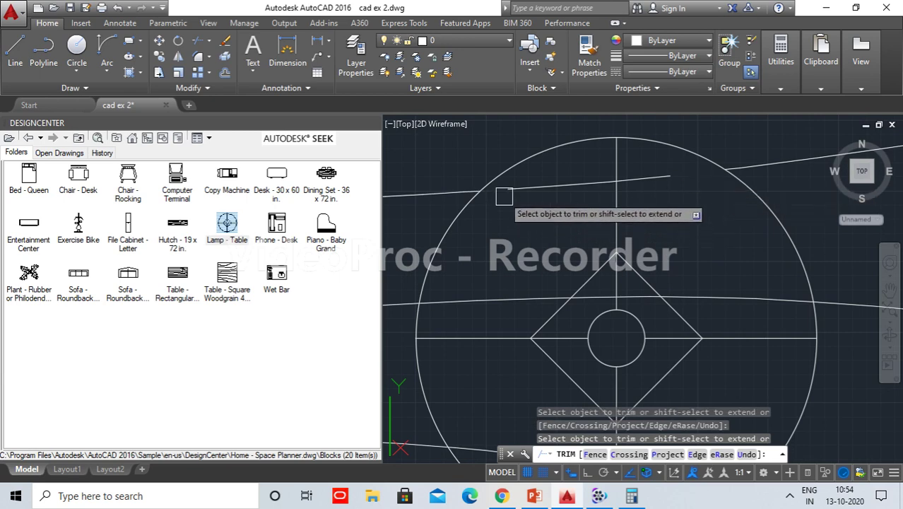
left_click(445, 299)
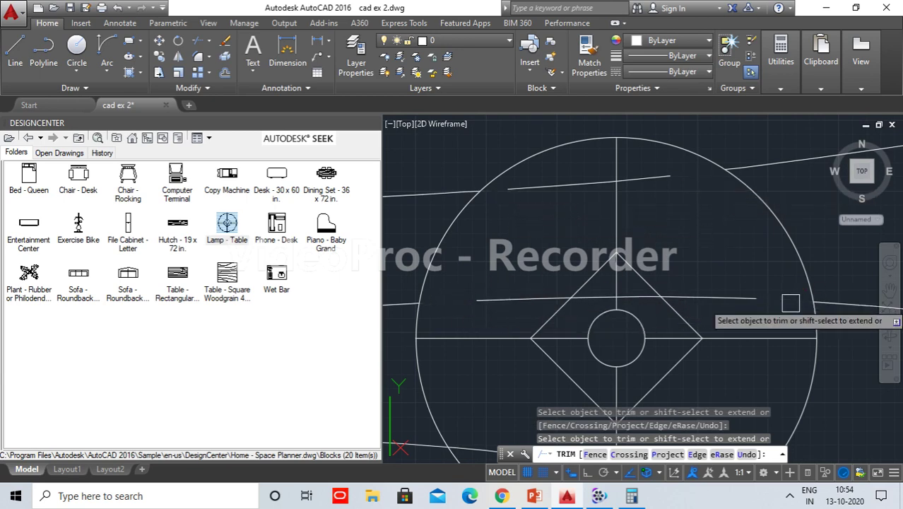
scroll(770, 331, "down", 3)
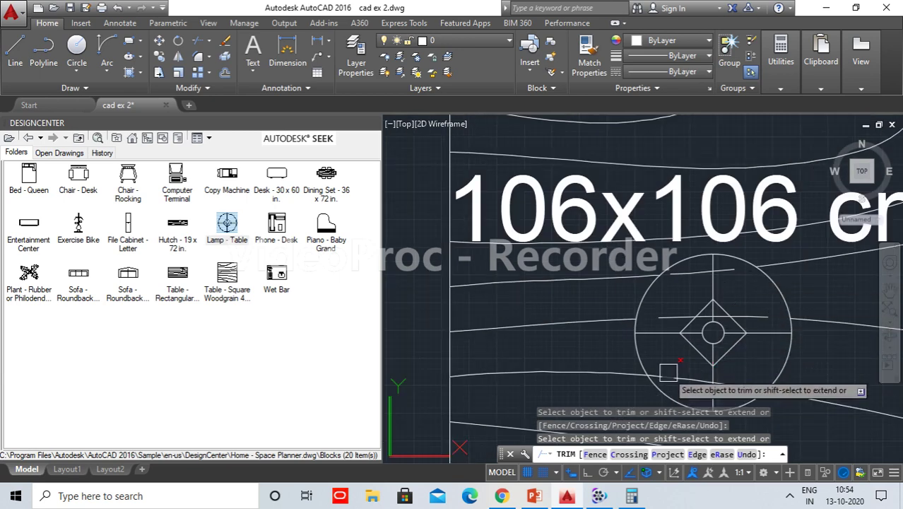
scroll(668, 372, "up", 3)
scroll(622, 382, "up", 3)
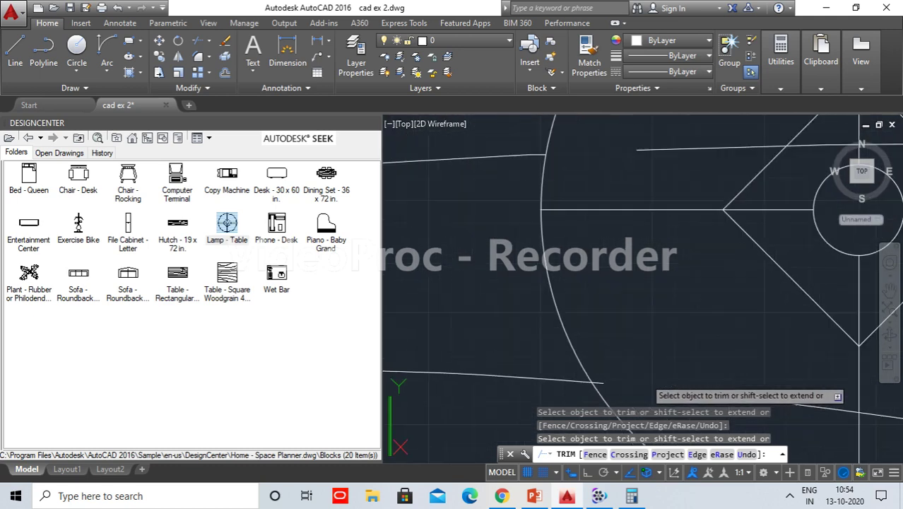
scroll(603, 385, "down", 4)
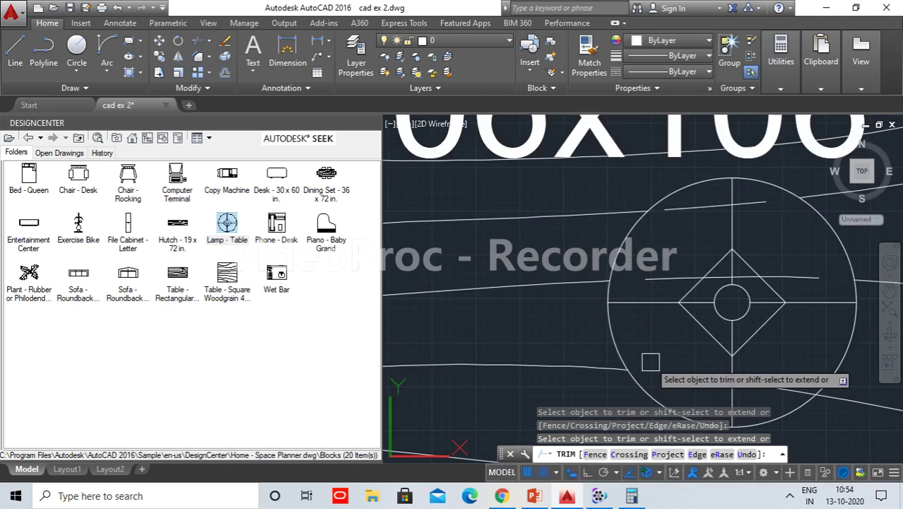
scroll(565, 311, "up", 1)
scroll(671, 332, "up", 2)
scroll(657, 354, "up", 2)
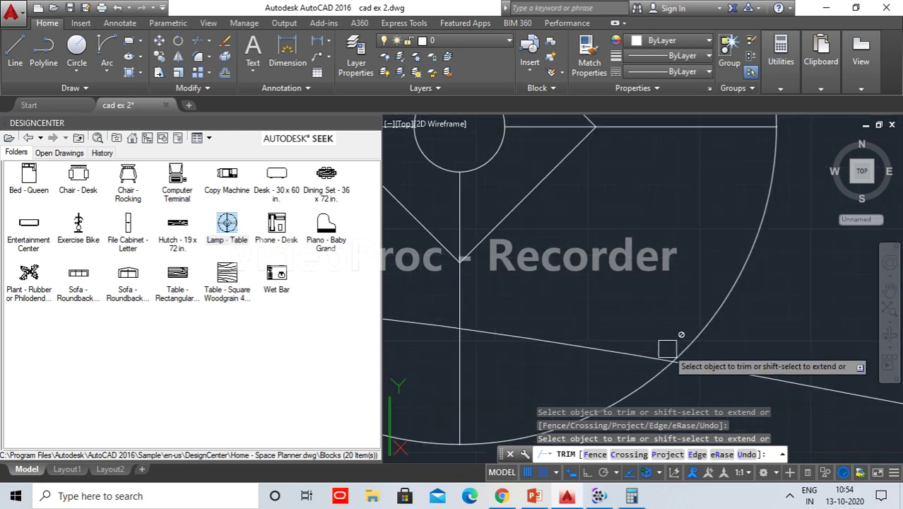
scroll(646, 357, "down", 3)
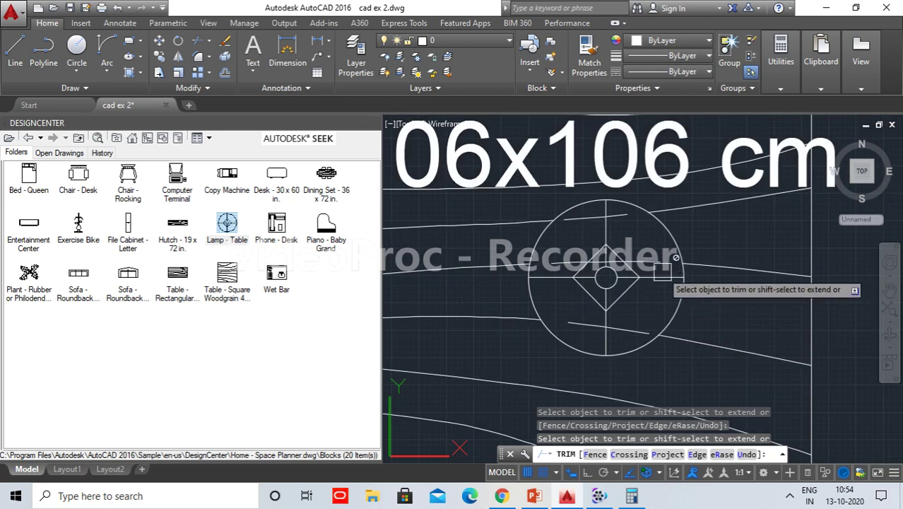
key("Return")
Delete the three leftover grain lines inside the lamp circle.
left_click(662, 263)
left_click(604, 217)
left_click(582, 326)
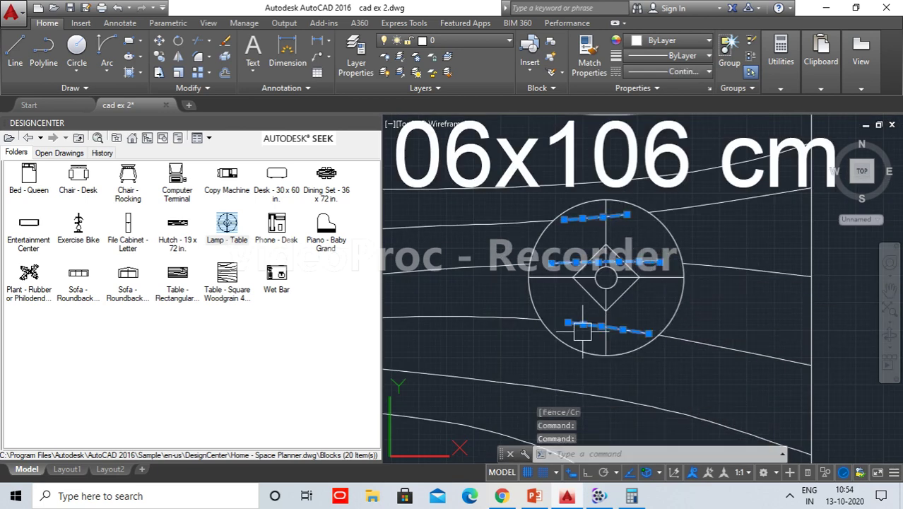
key("Delete")
scroll(582, 327, "down", 3)
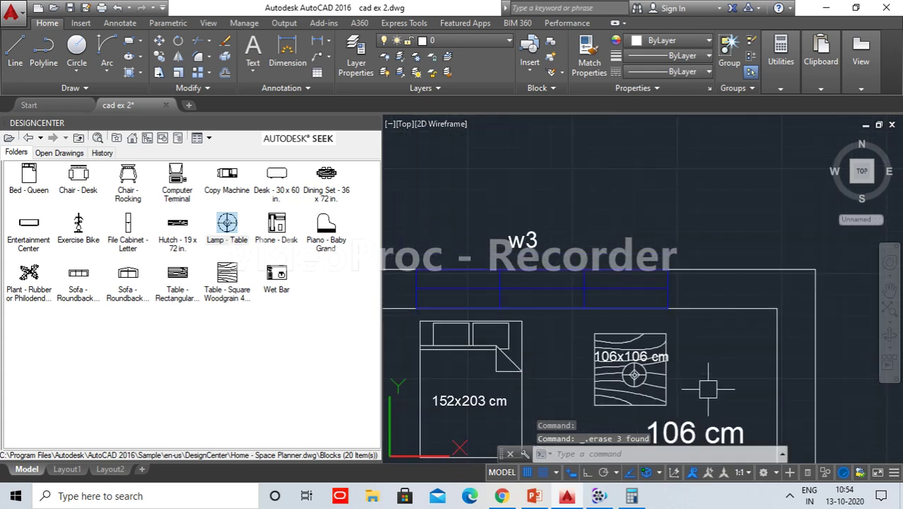
middle_click_drag(742, 276, 778, 232)
scroll(777, 233, "down", 3)
middle_click_drag(706, 311, 721, 215)
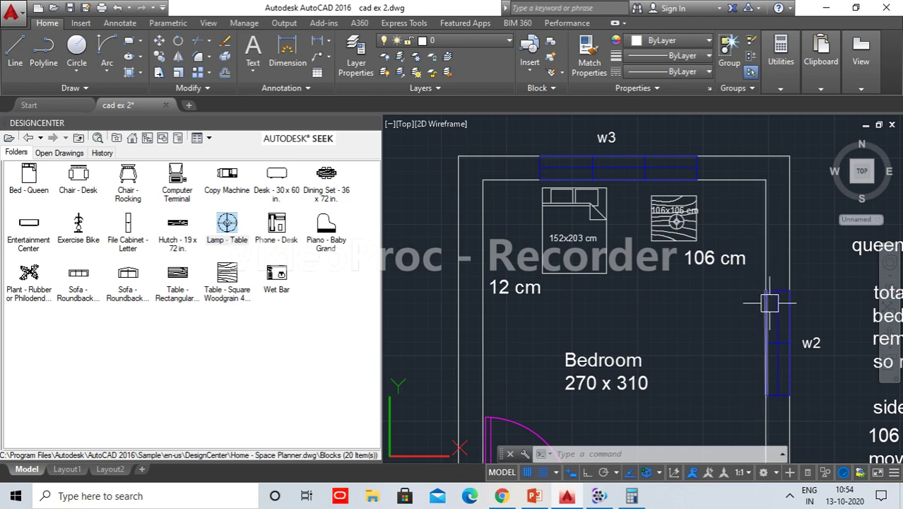
middle_click_drag(748, 287, 717, 257)
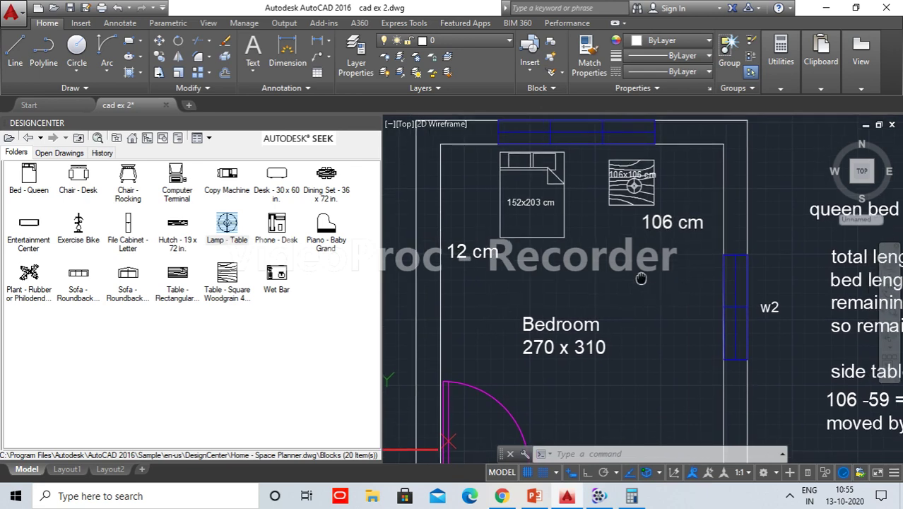
middle_click_drag(713, 207, 692, 171)
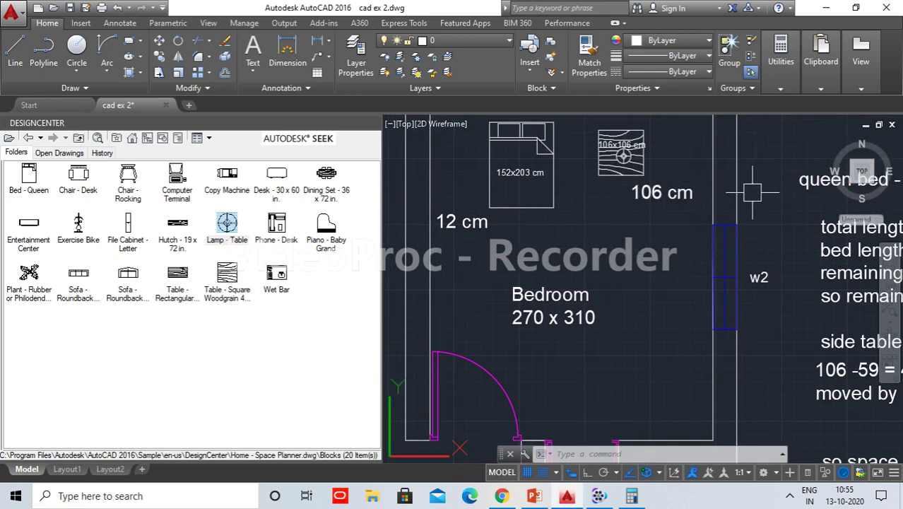
scroll(650, 220, "down", 2)
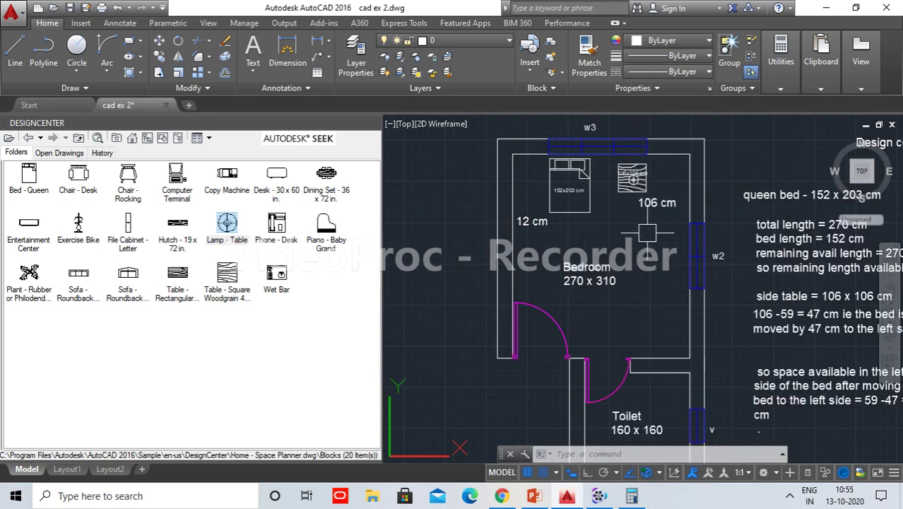
scroll(622, 236, "down", 1)
scroll(607, 254, "down", 1)
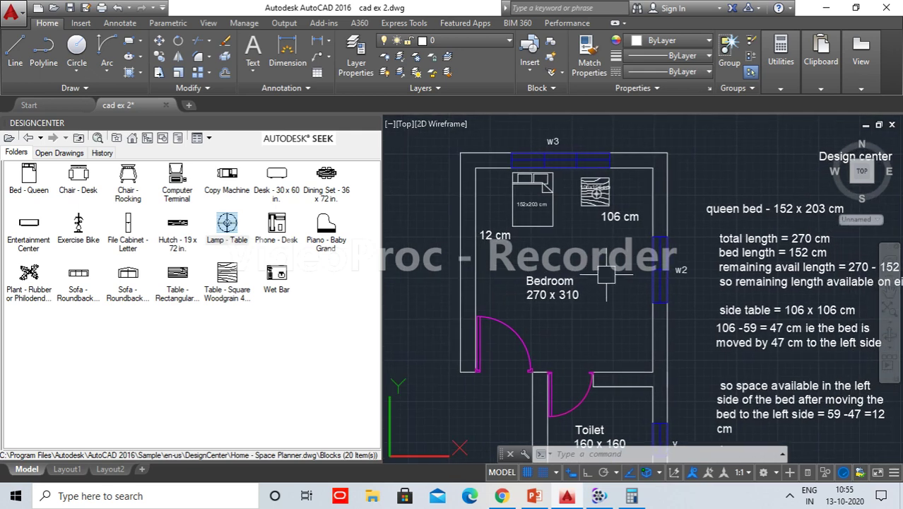
middle_click_drag(607, 268, 600, 216)
left_click(645, 143)
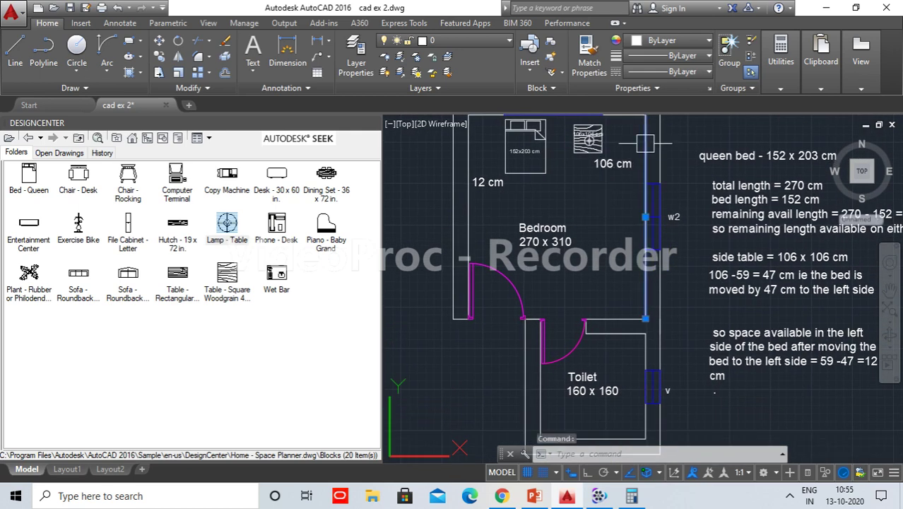
scroll(627, 268, "down", 1)
middle_click_drag(627, 270, 619, 274)
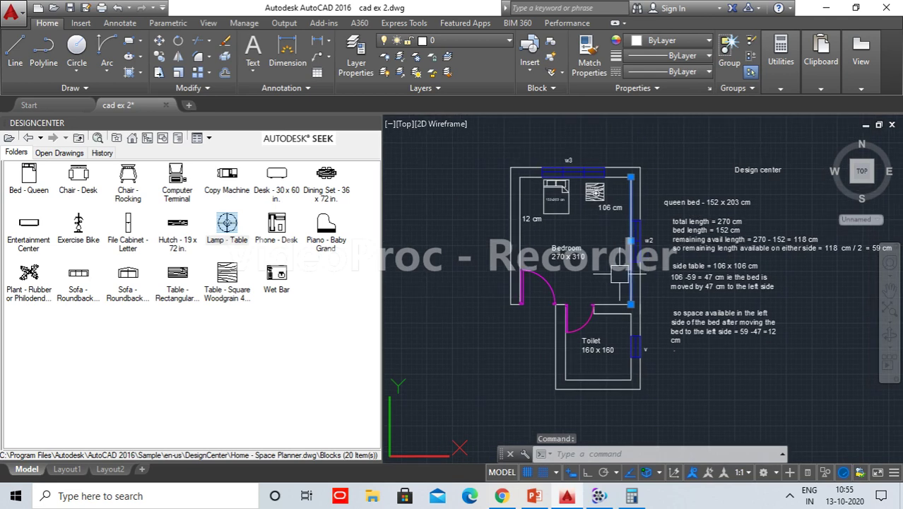
scroll(631, 249, "up", 2)
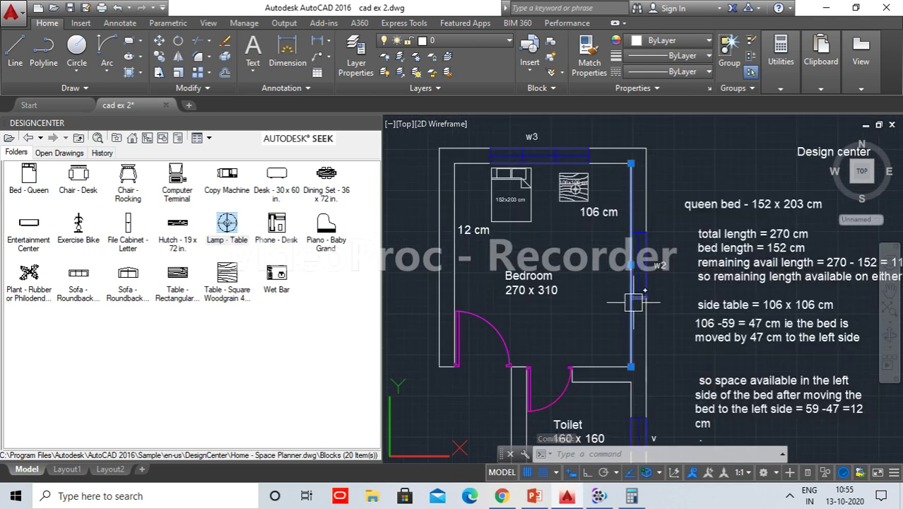
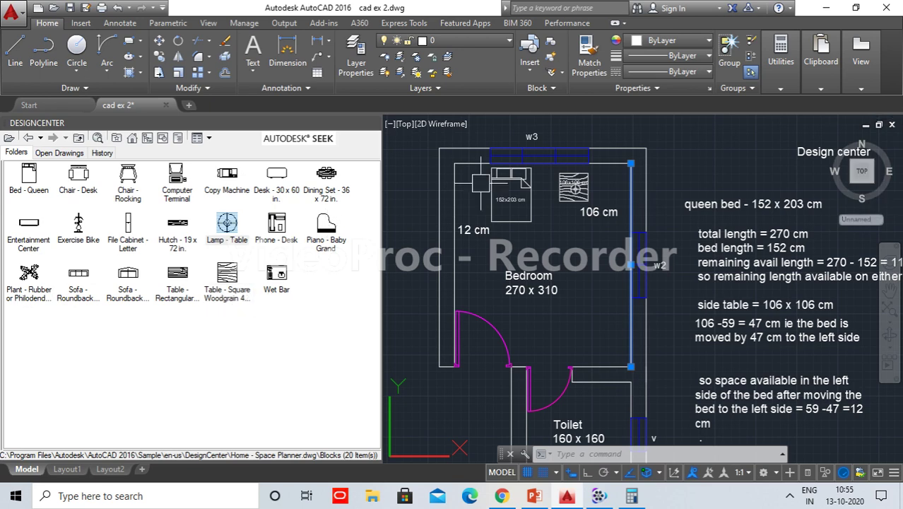
Inspect the bed and select its right edge line.
scroll(513, 197, "up", 2)
scroll(513, 197, "up", 2)
scroll(548, 217, "down", 2)
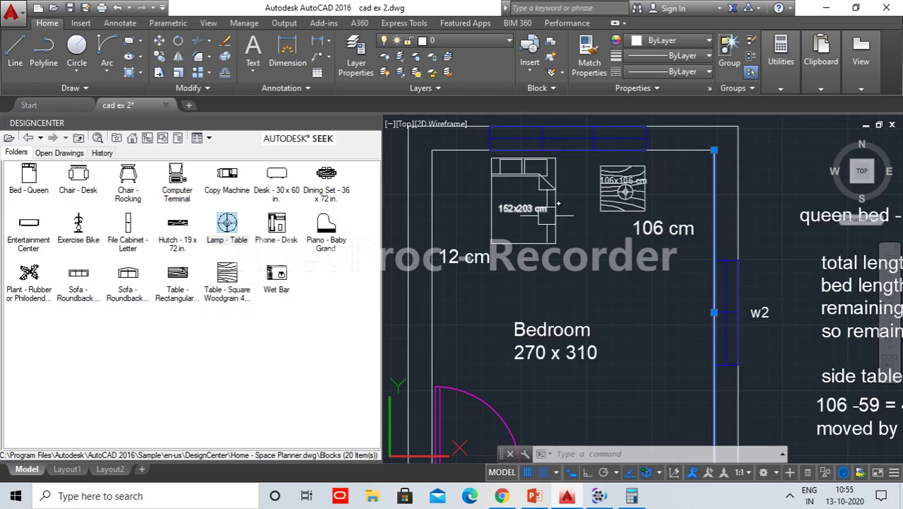
left_click(557, 204)
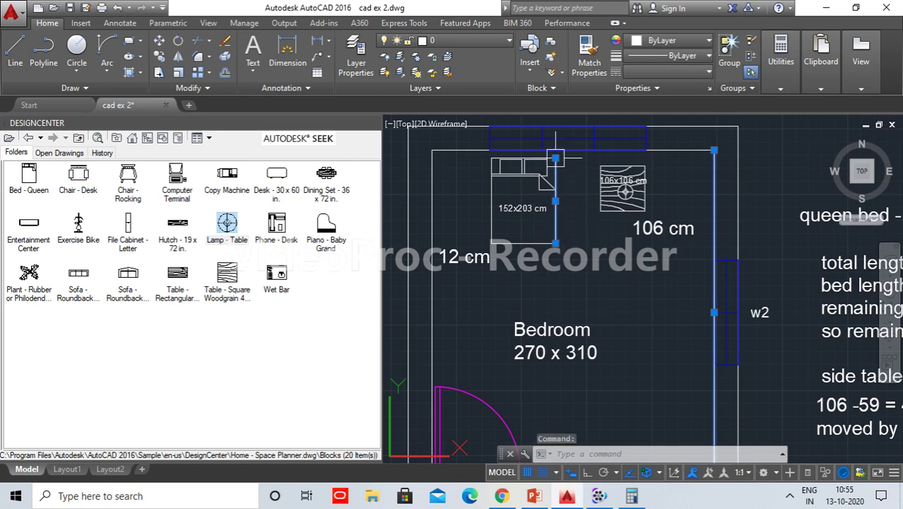
scroll(728, 361, "down", 1)
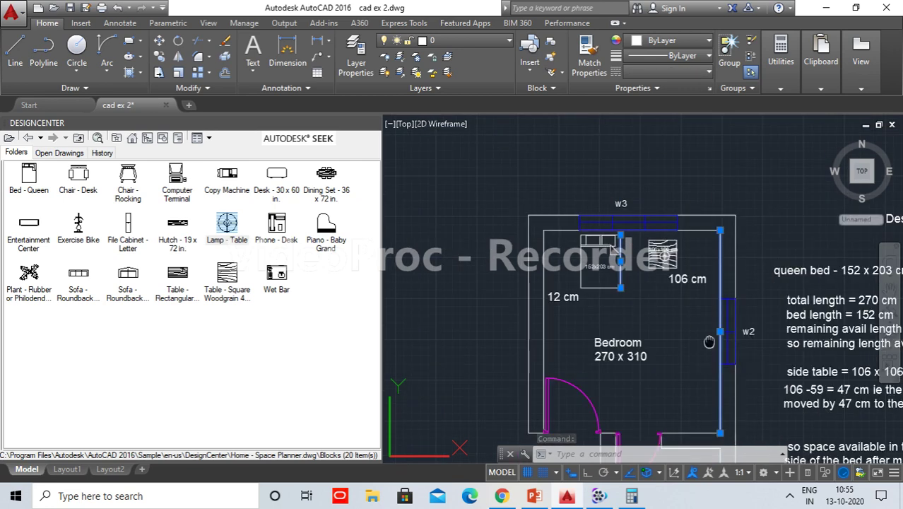
scroll(630, 278, "down", 1)
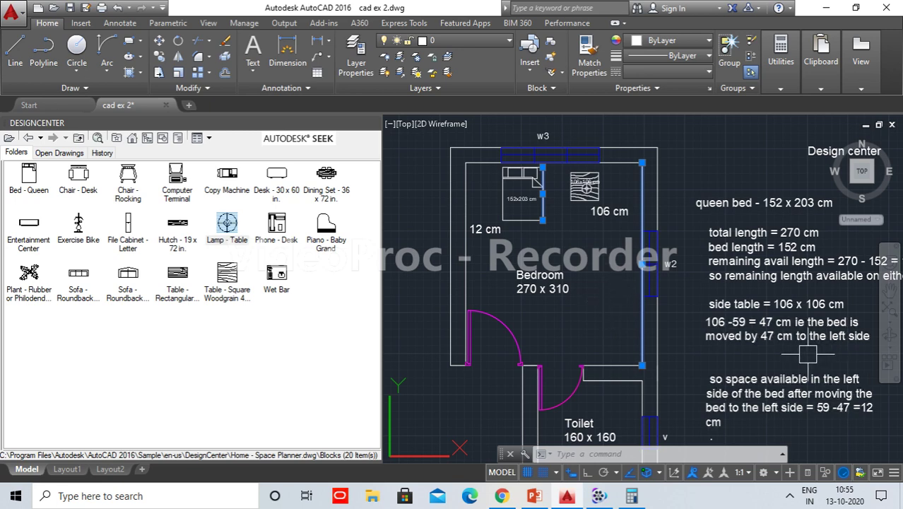
Copy the bed-length notes text into the empty space left of the plan.
key("Escape")
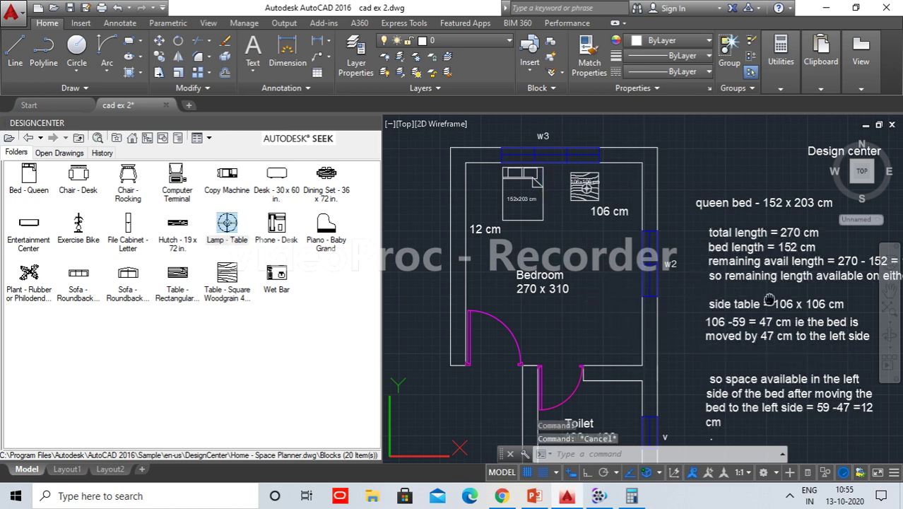
mouse_move(773, 302)
middle_mouse_down()
mouse_move(458, 282)
mouse_move(560, 303)
middle_mouse_up()
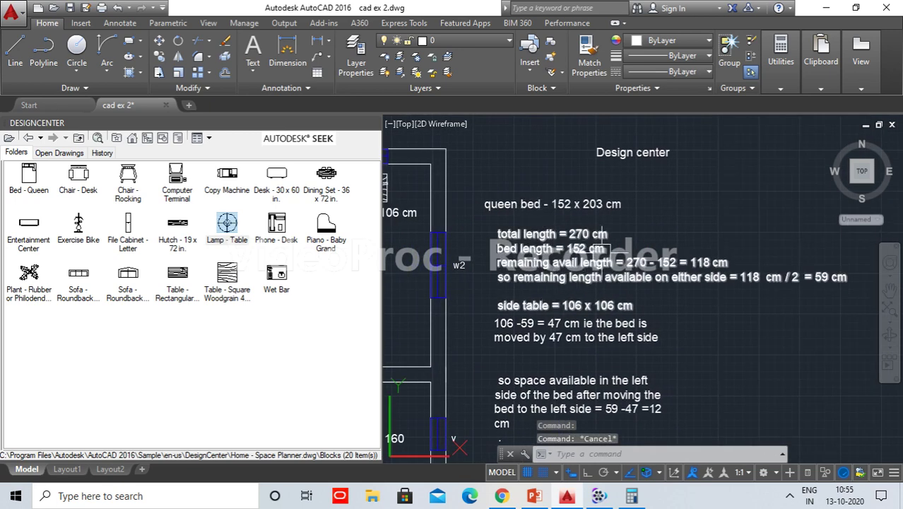
left_click(593, 262)
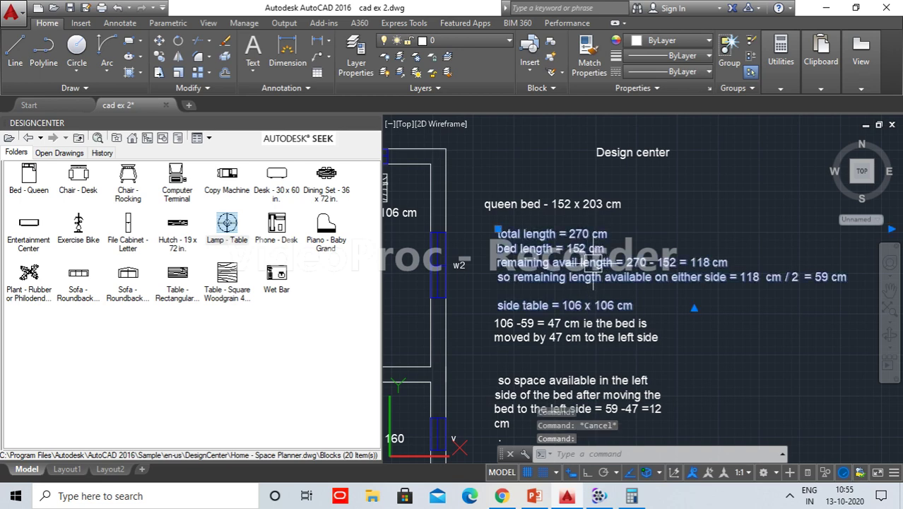
type("co")
key("Return")
left_click(445, 187)
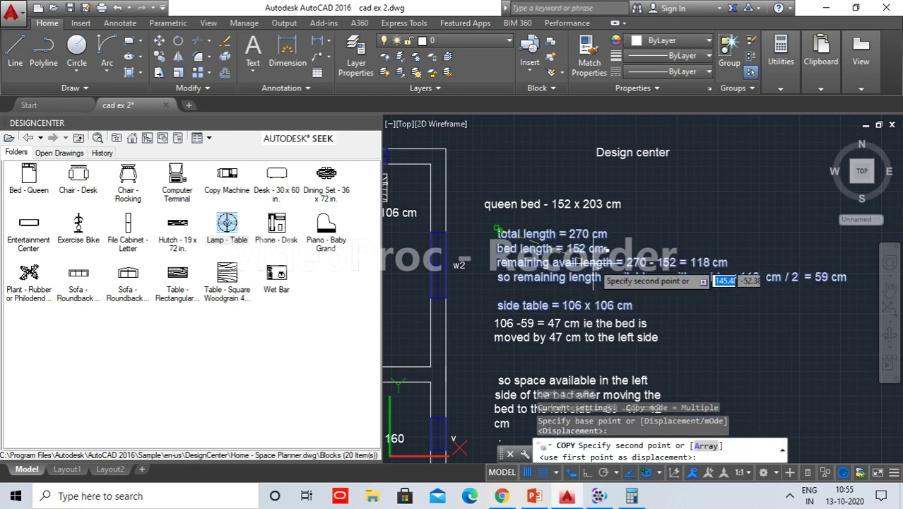
middle_click_drag(724, 321, 657, 216)
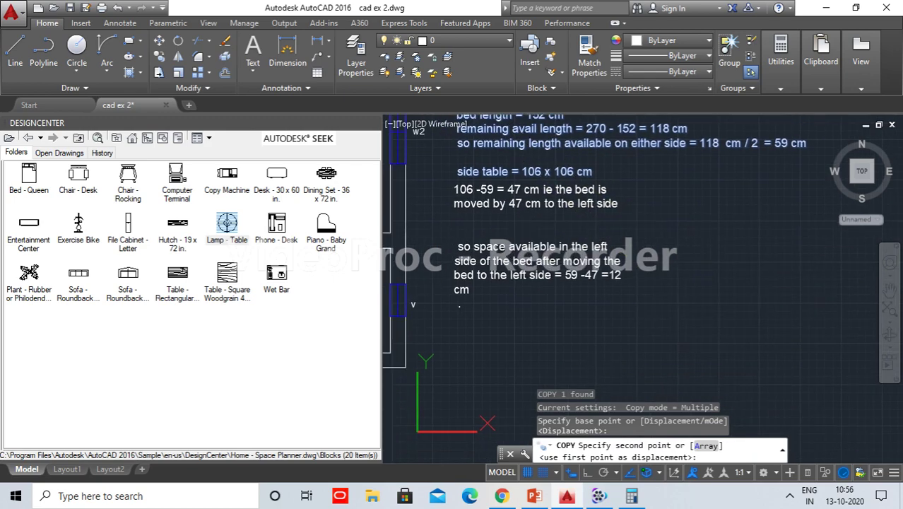
middle_click_drag(494, 269, 768, 340)
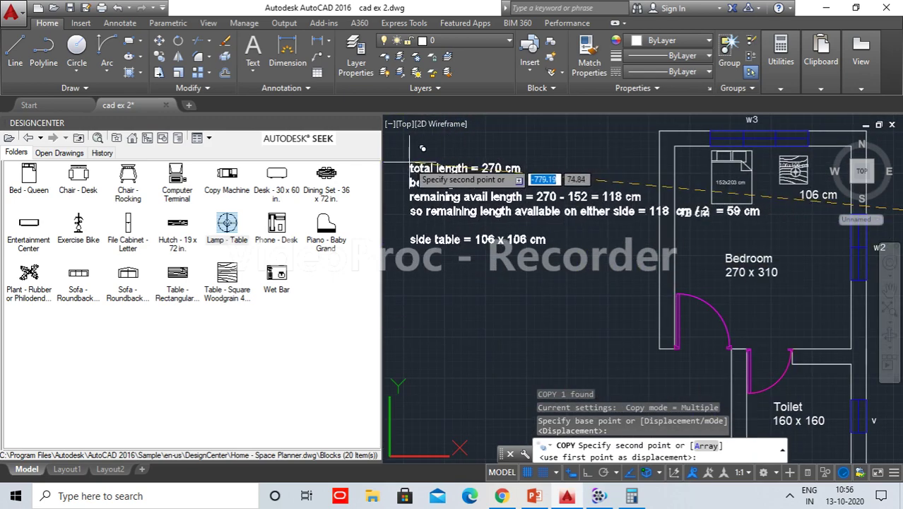
middle_click_drag(387, 180, 556, 203)
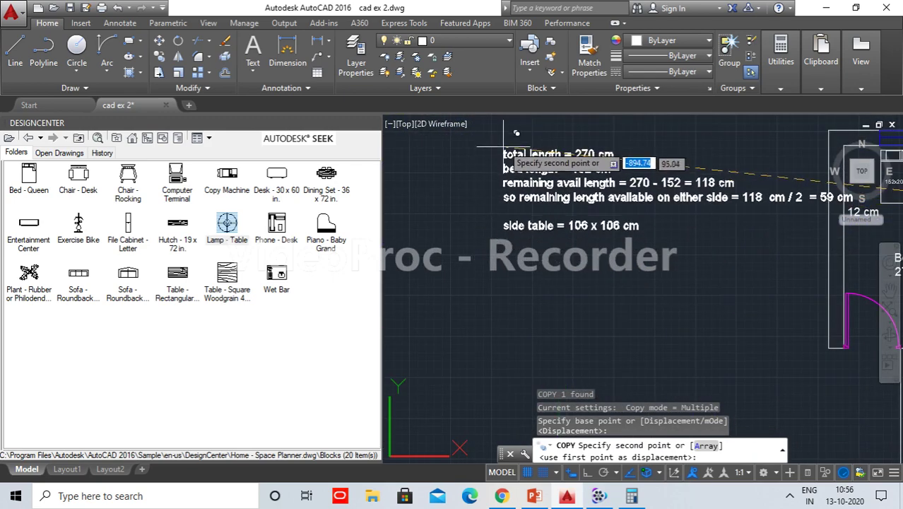
left_click(566, 175)
key("Escape")
Change the copied note's first line to total breadth 310cm.
double_click(508, 149)
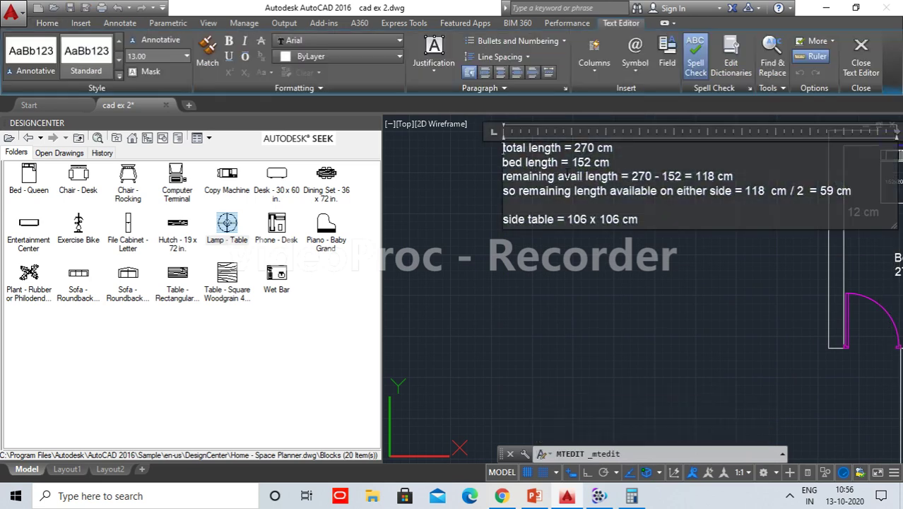
scroll(526, 195, "up", 2)
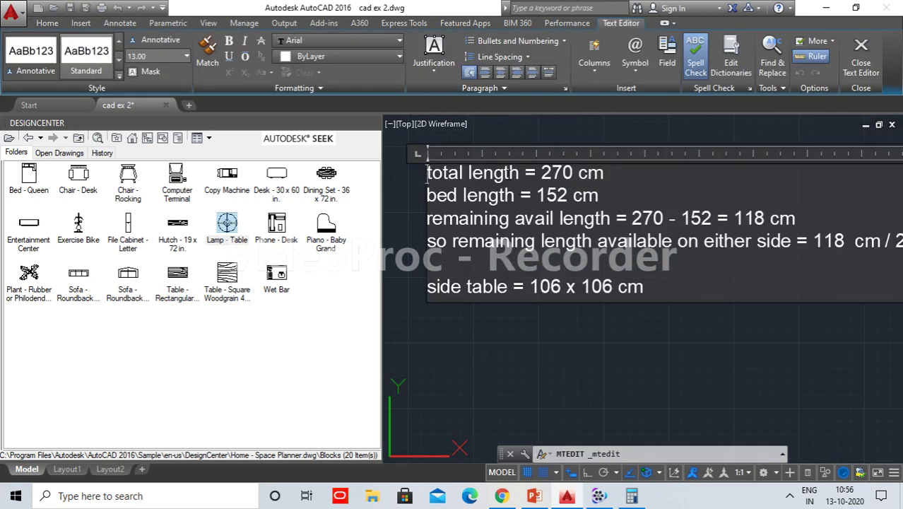
left_click_drag(518, 173, 471, 173)
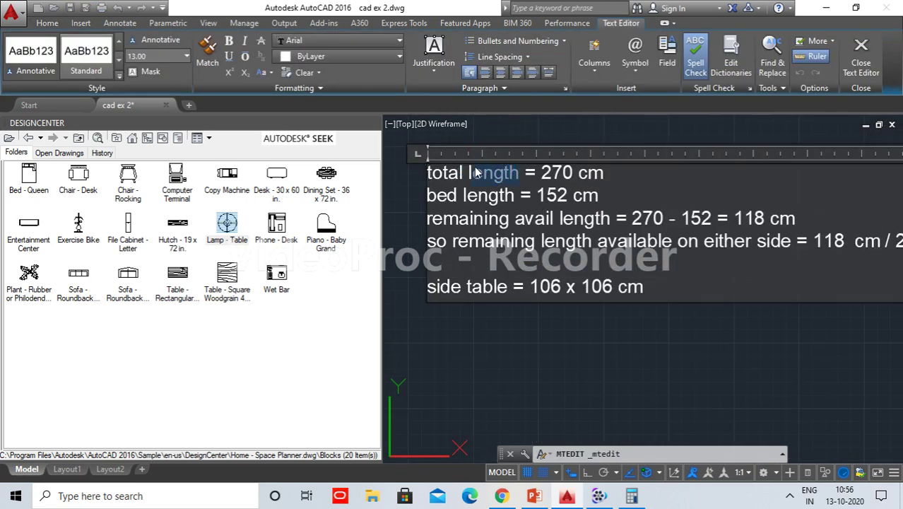
key("BackSpace")
key("BackSpace")
type("breadth")
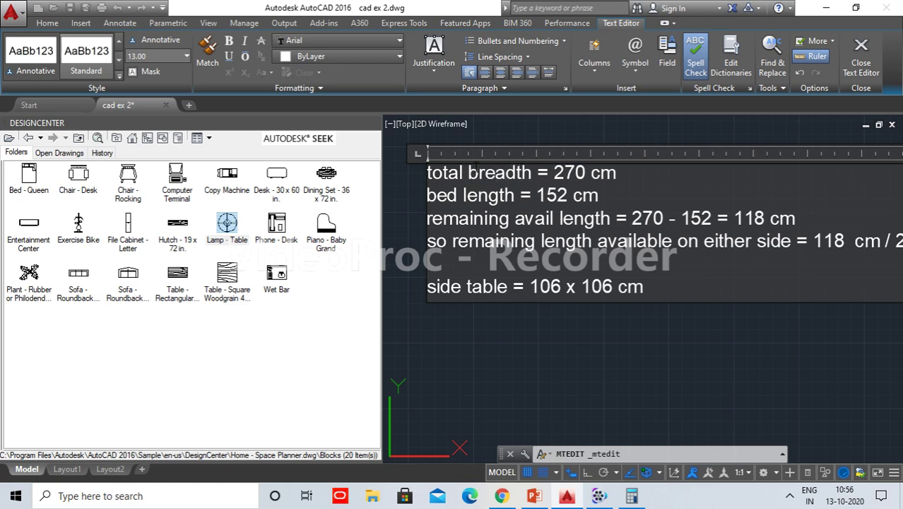
left_click_drag(586, 173, 554, 173)
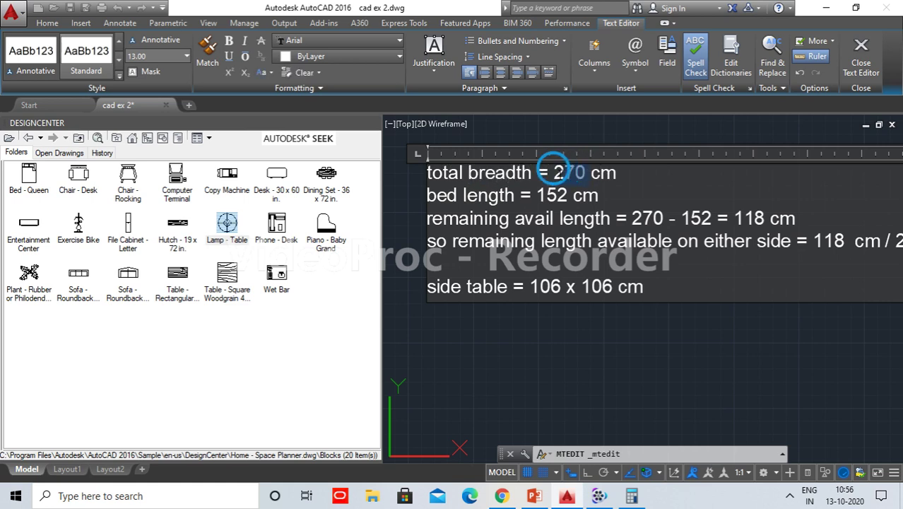
type("31")
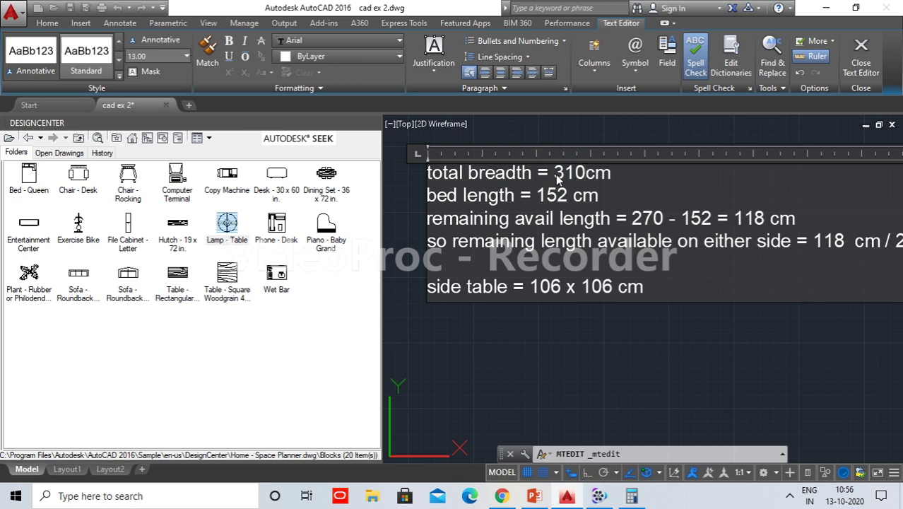
Change the bed line to bed breadth 203 cm and the remaining line to 310 - 203.
left_click_drag(513, 195, 463, 193)
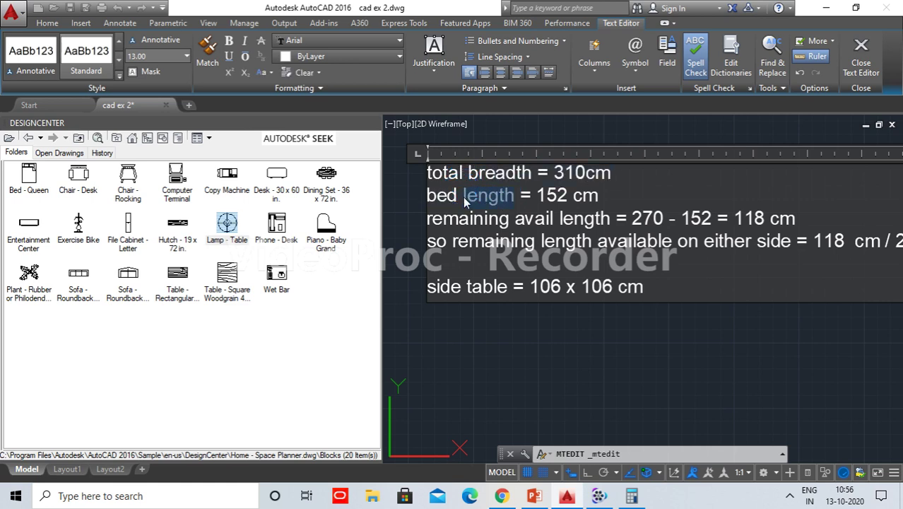
type("breadth")
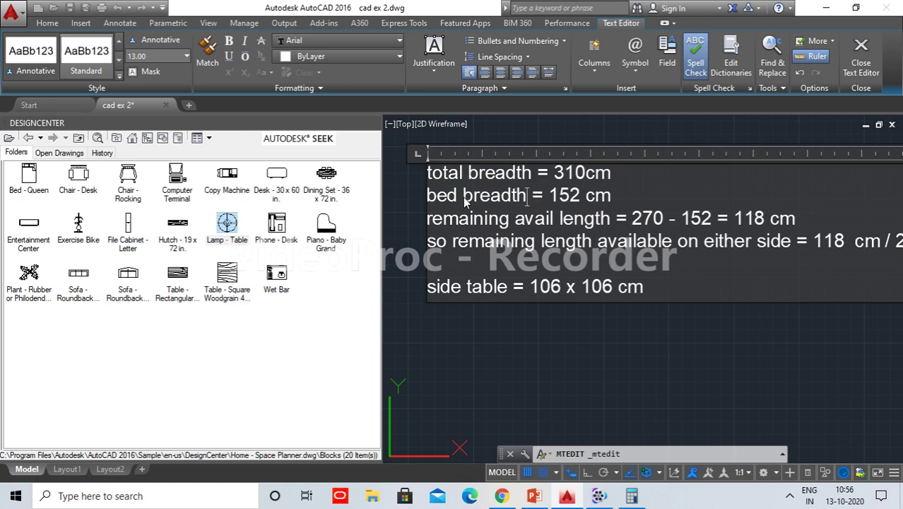
left_click_drag(563, 195, 550, 188)
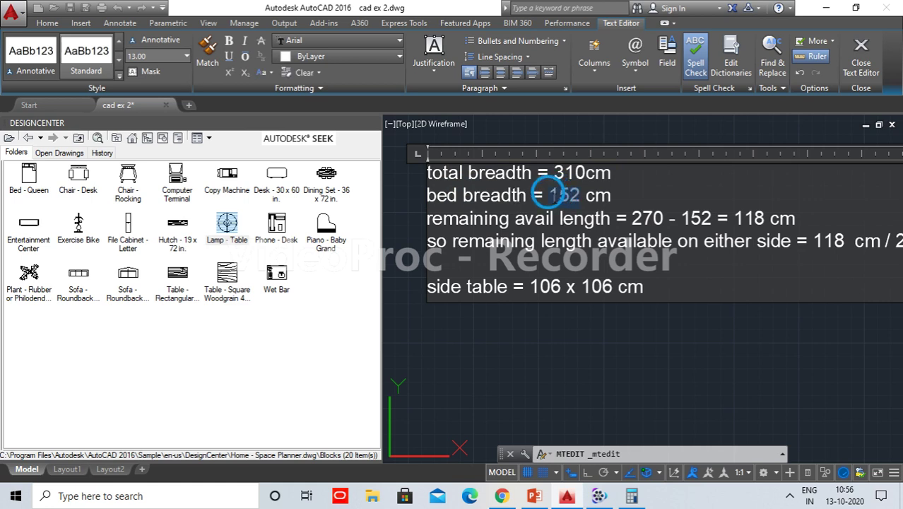
type("203")
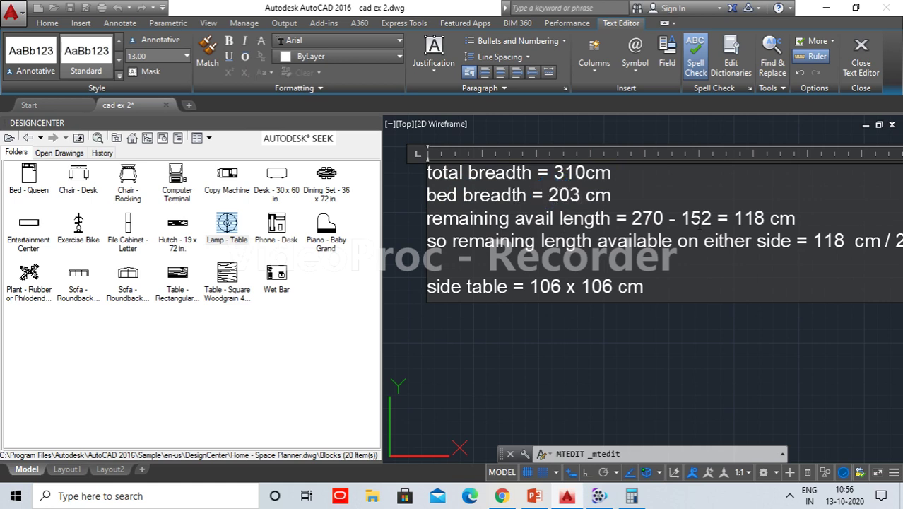
left_click_drag(664, 217, 631, 216)
type("31")
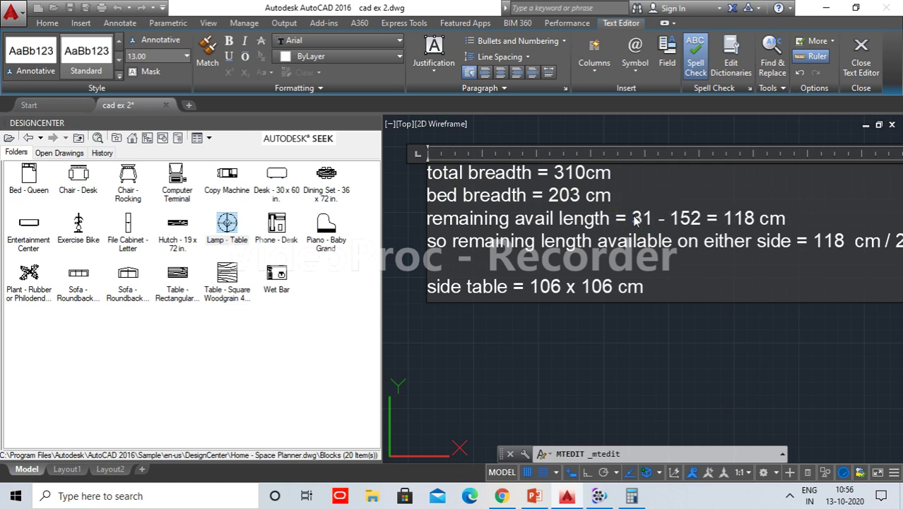
type("0")
left_click_drag(707, 212, 683, 205)
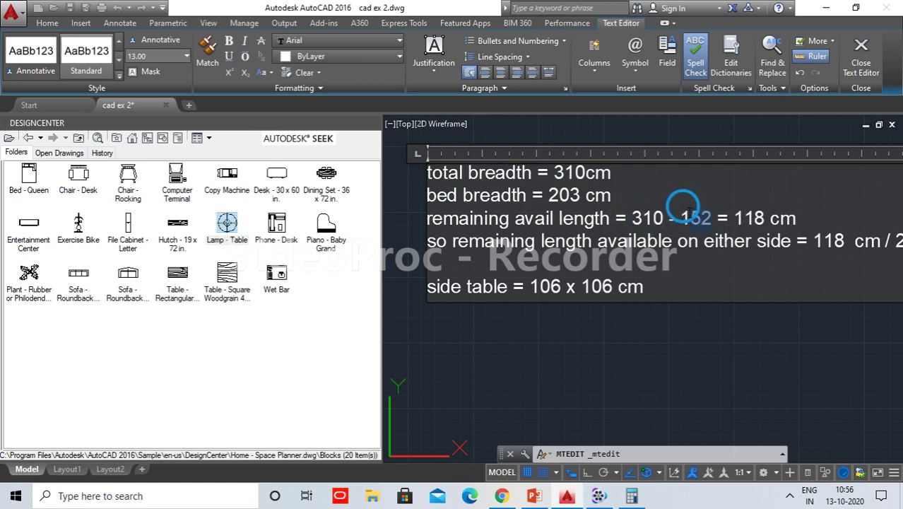
type("203")
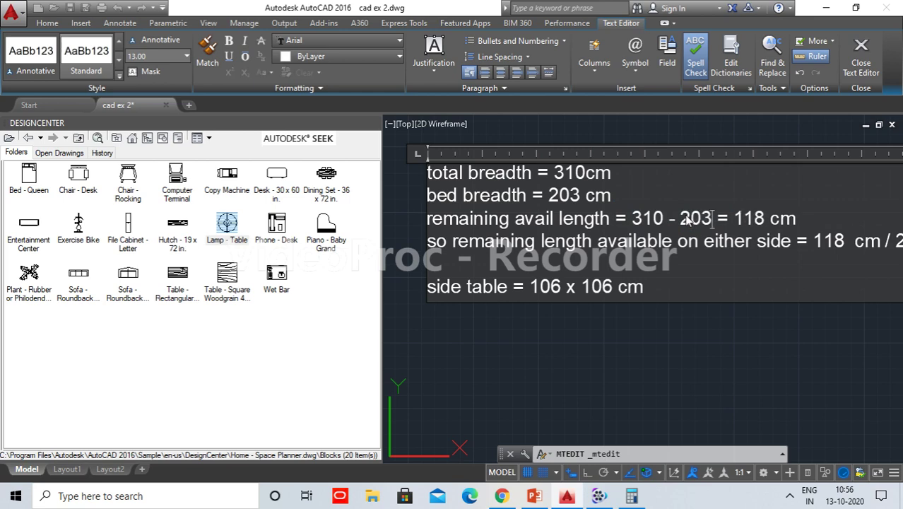
Compute 310 - 203 in Windows Calculator, then minimize it.
left_click(631, 495)
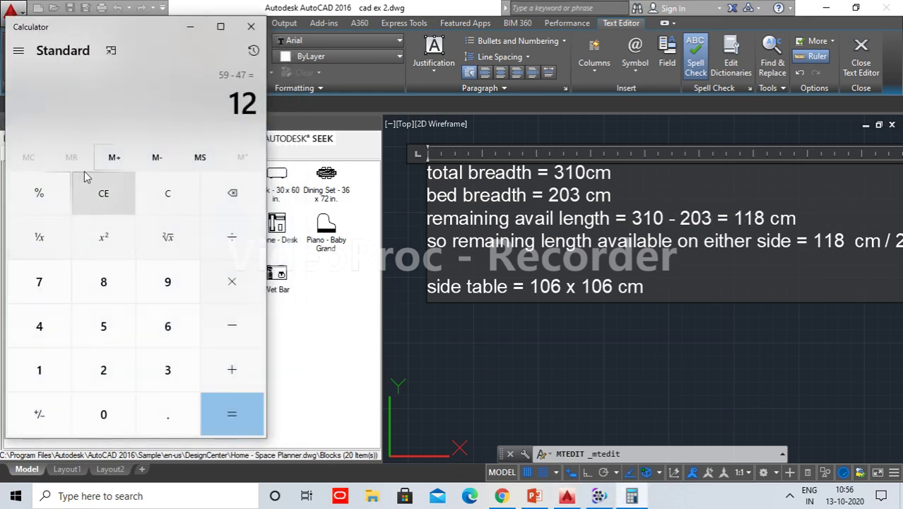
left_click(95, 198)
type("310 - ")
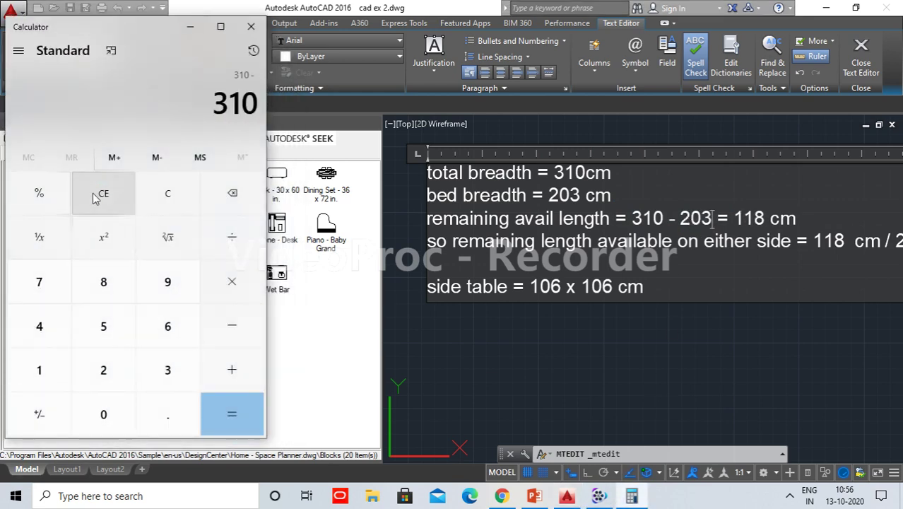
type("203")
key("Return")
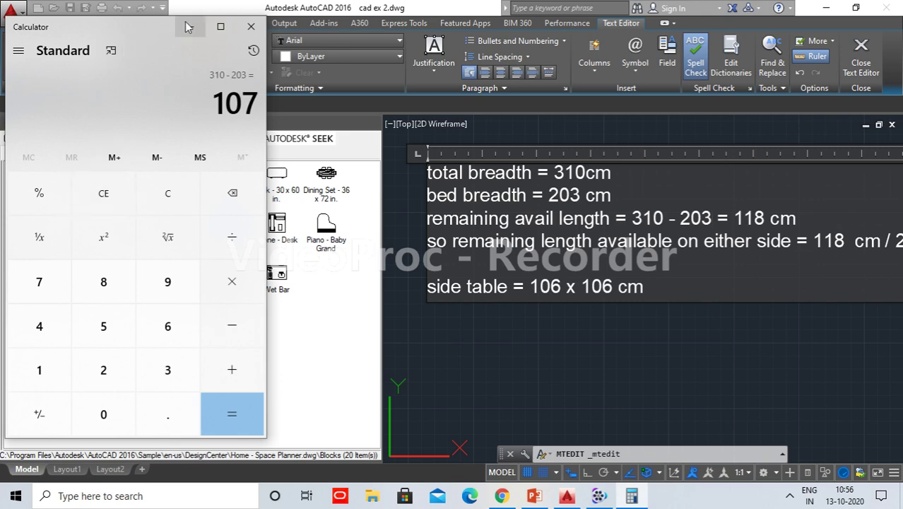
left_click(188, 26)
Correct the result to 107 cm and delete the remaining-length and side-table lines.
left_click_drag(768, 214, 747, 213)
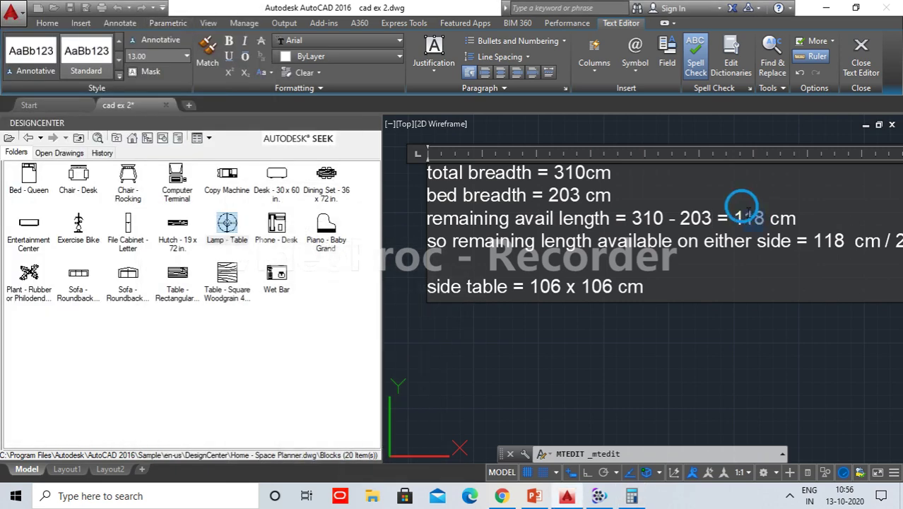
type("07")
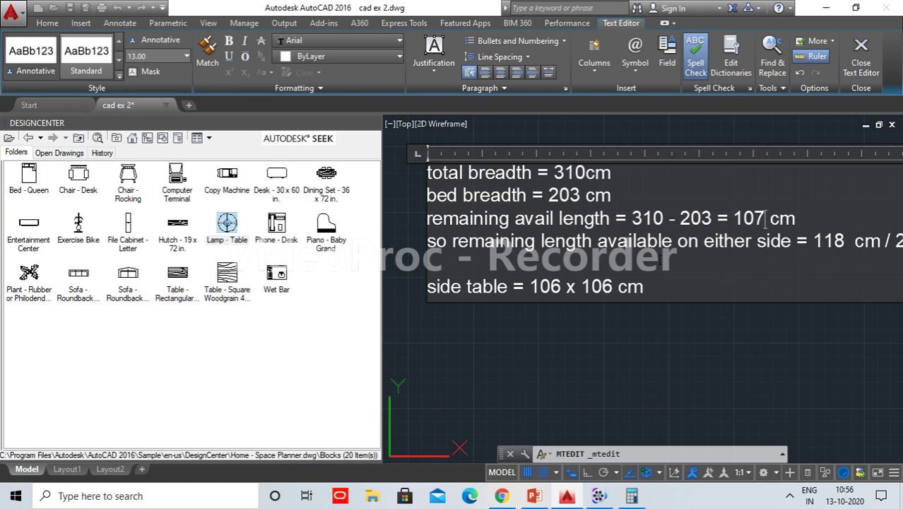
scroll(658, 259, "down", 2)
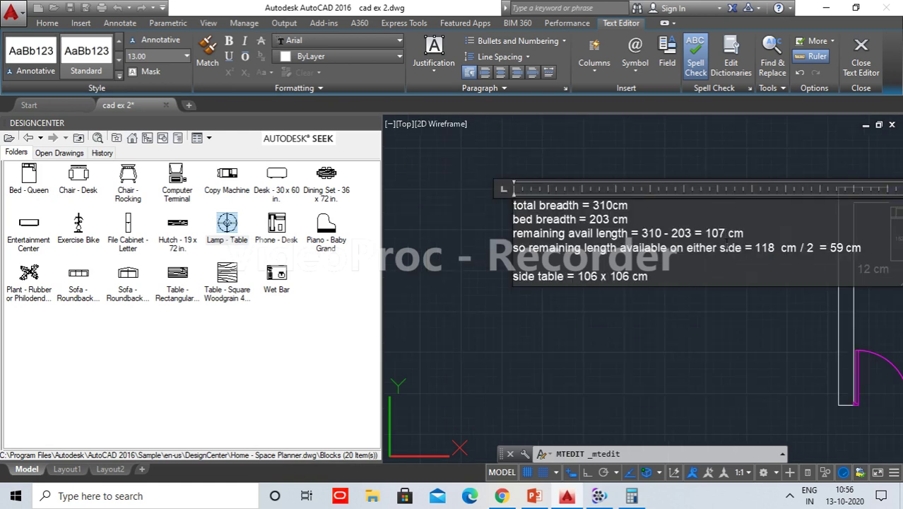
mouse_move(671, 279)
left_mouse_down()
mouse_move(558, 244)
mouse_move(503, 242)
left_mouse_up()
key("Delete")
left_click(636, 314)
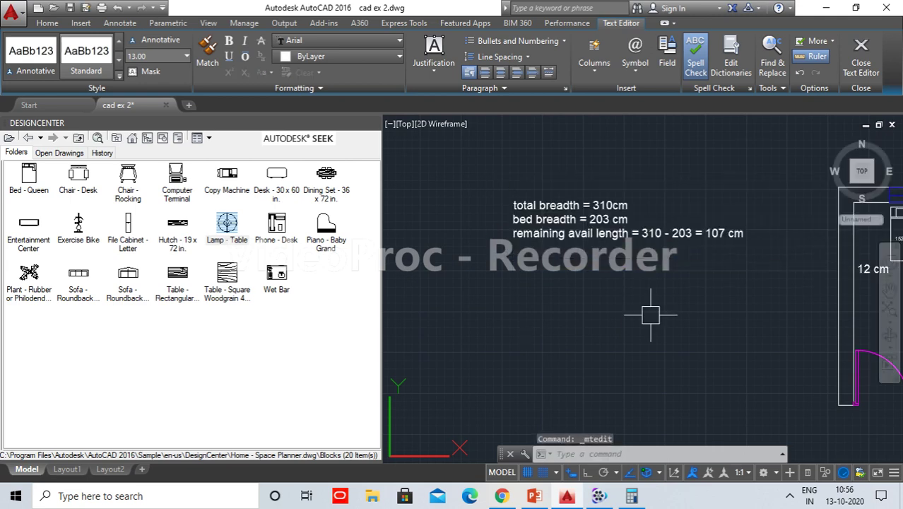
middle_click_drag(682, 238, 506, 210)
middle_click_drag(799, 271, 709, 252)
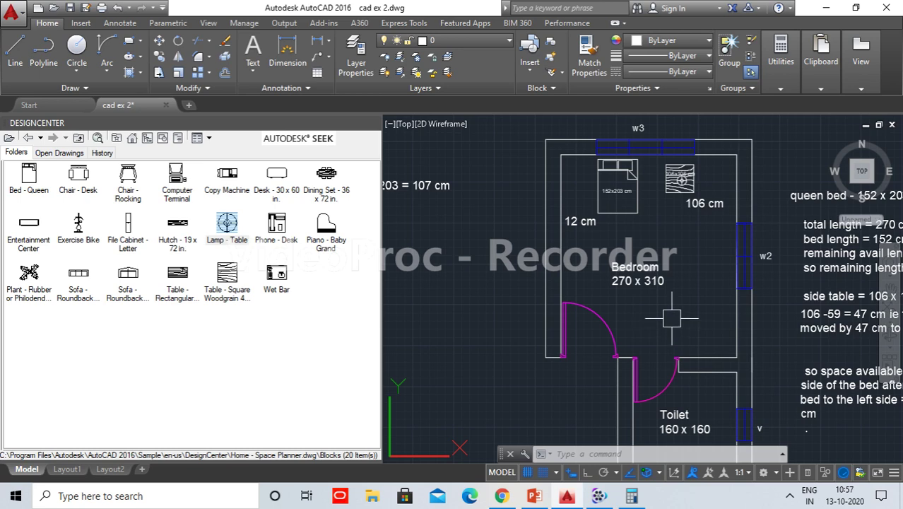
middle_click_drag(664, 341, 739, 330)
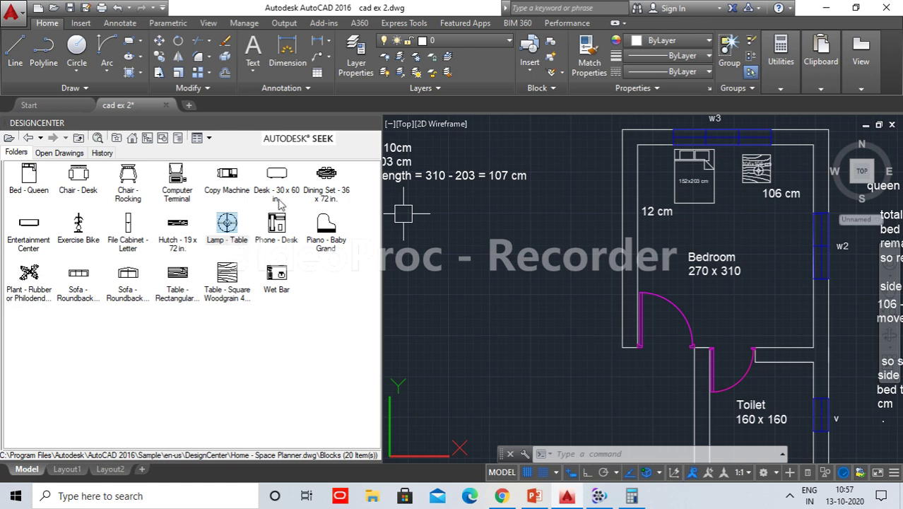
List the blocks in the open drawing, then in the House Designer.dwg sample.
left_click(57, 154)
double_click(30, 176)
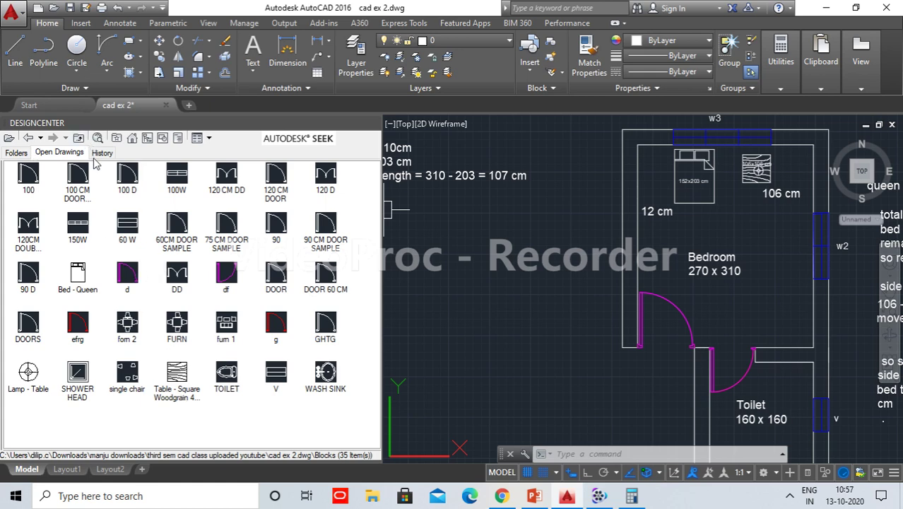
left_click(30, 155)
left_click(131, 139)
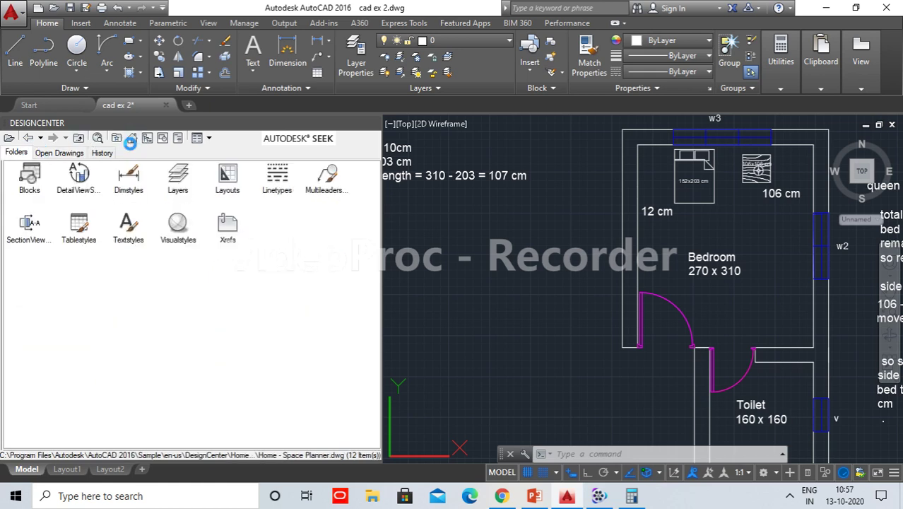
double_click(128, 181)
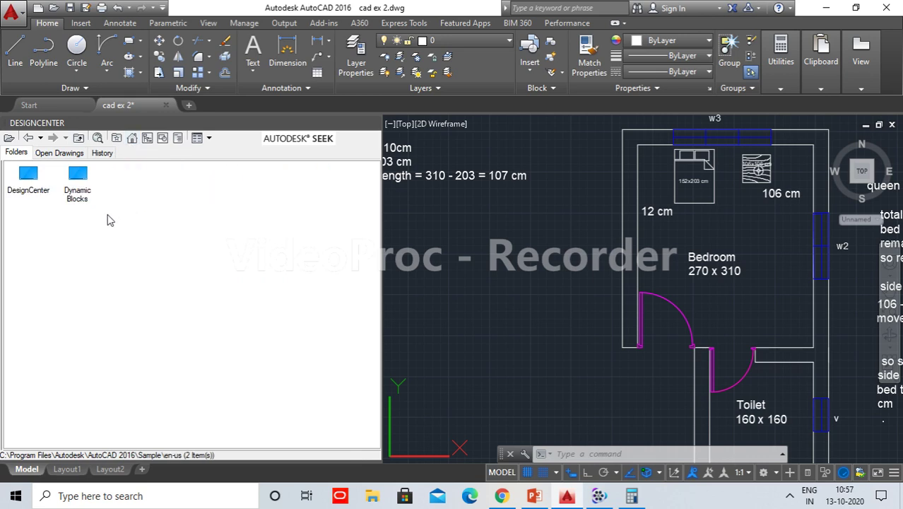
double_click(28, 178)
left_click(83, 242)
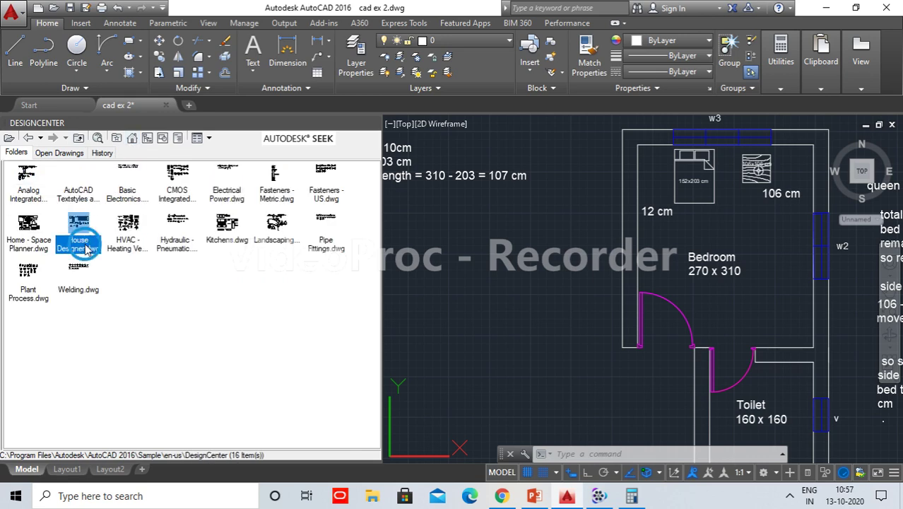
double_click(86, 247)
double_click(30, 178)
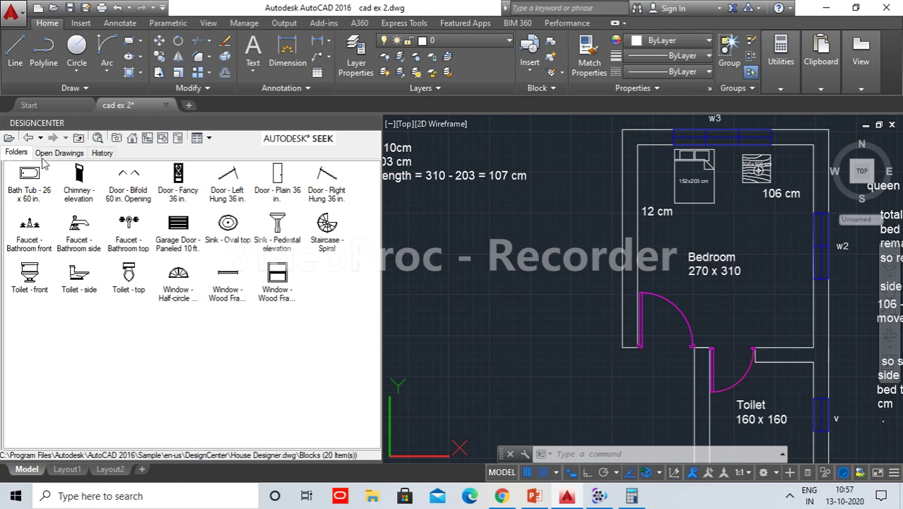
Browse the Kitchens.dwg sample blocks, then close the DesignCenter palette.
left_click(26, 138)
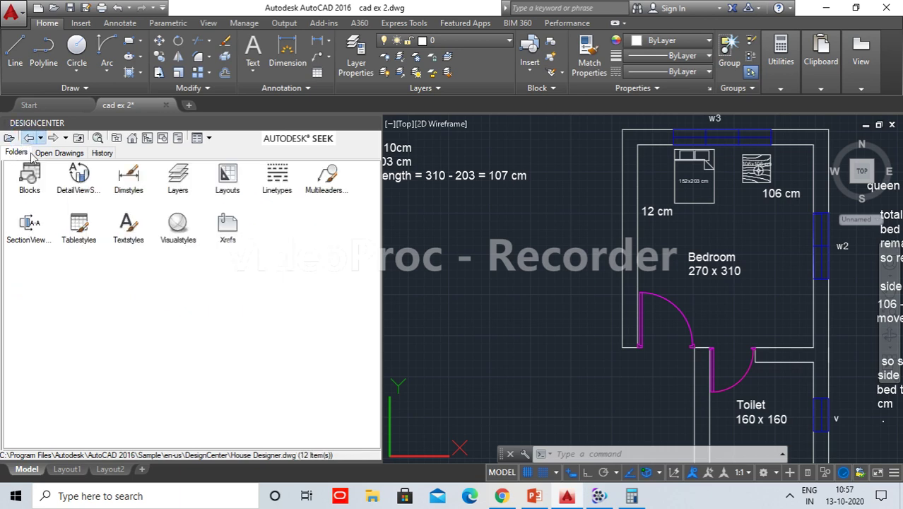
left_click(28, 139)
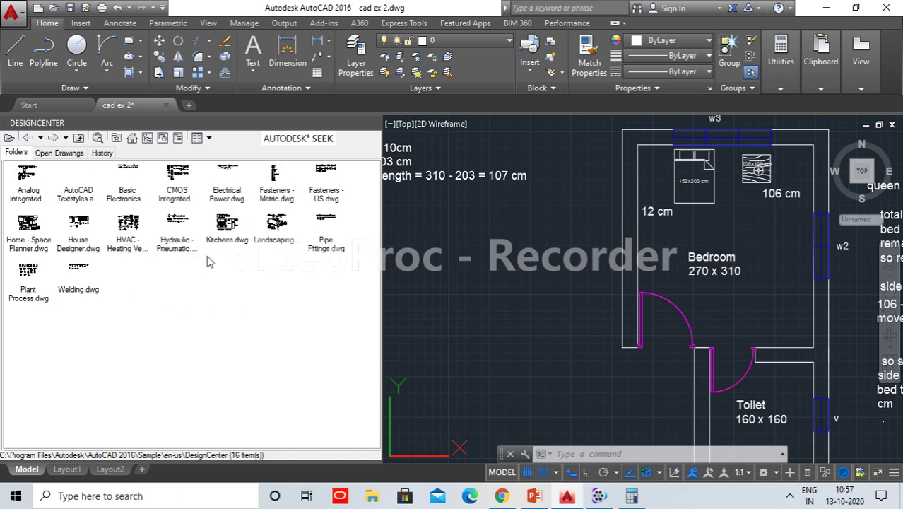
left_click(241, 240)
double_click(226, 240)
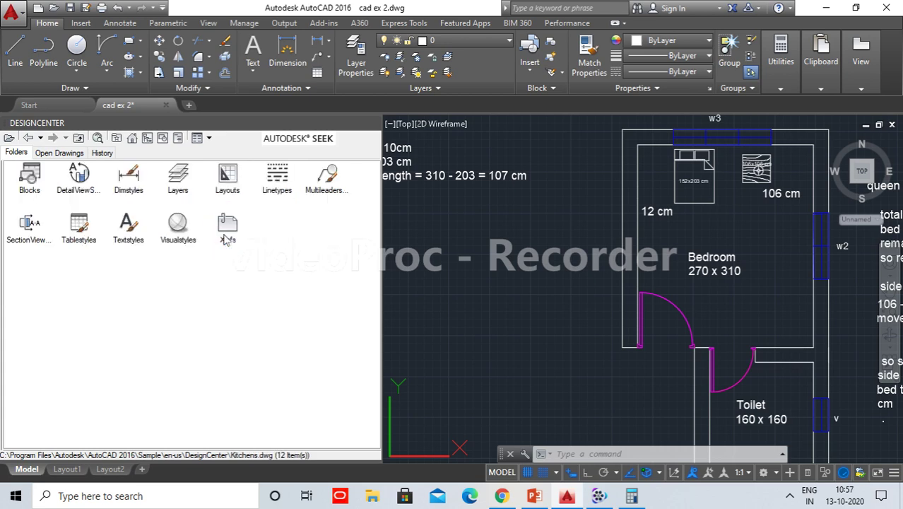
double_click(30, 180)
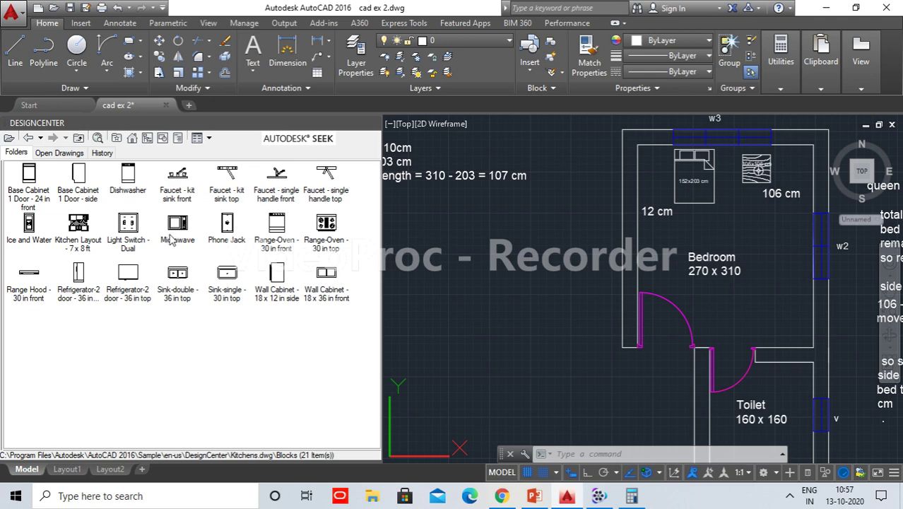
left_click(373, 123)
type("REC")
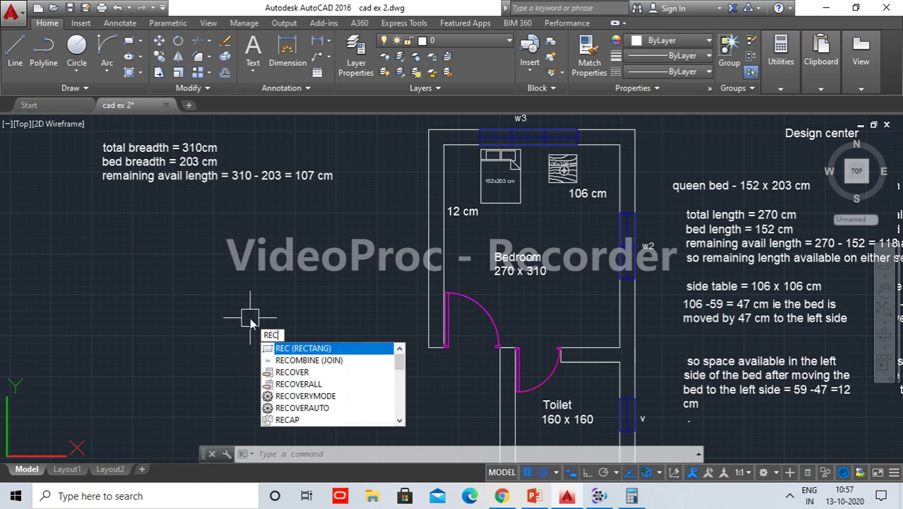
Draw a first 100 x 70 rectangle left of the plan after one cancelled attempt.
key("Return")
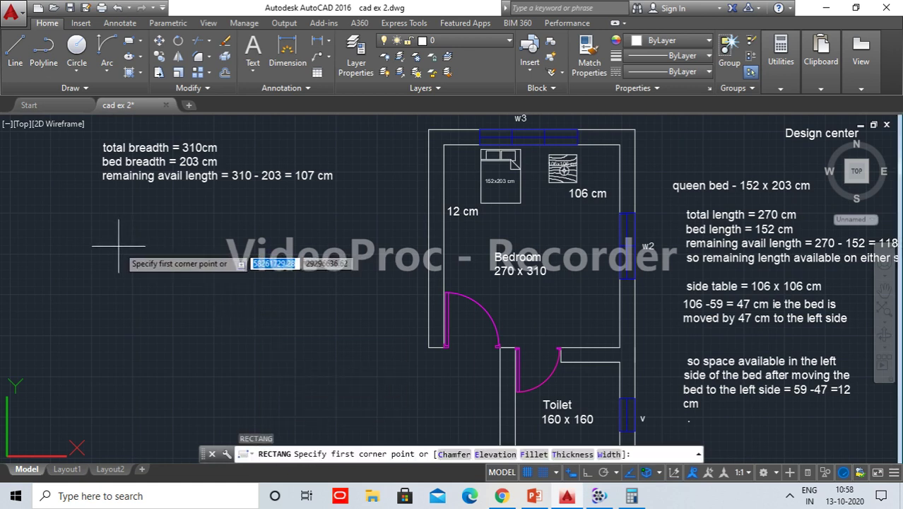
left_click(119, 246)
type("100+70")
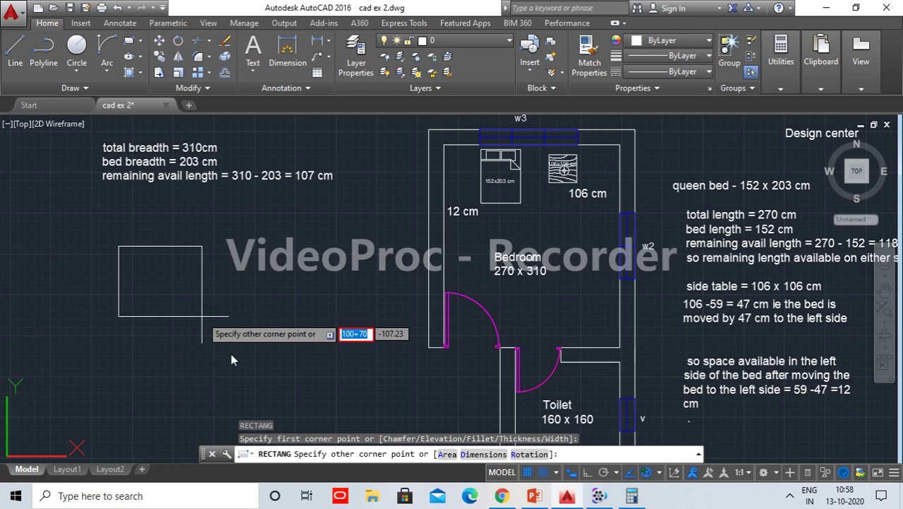
key("Escape")
type("rec")
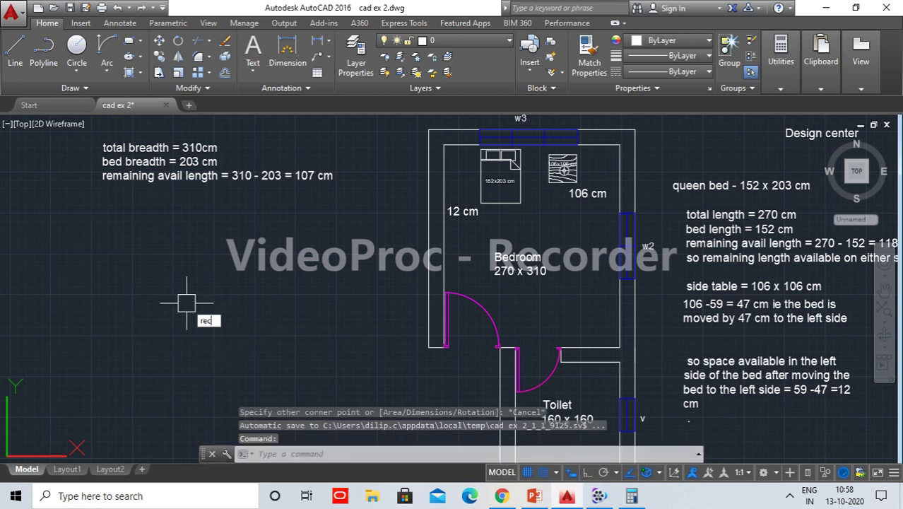
key("Return")
left_click(131, 252)
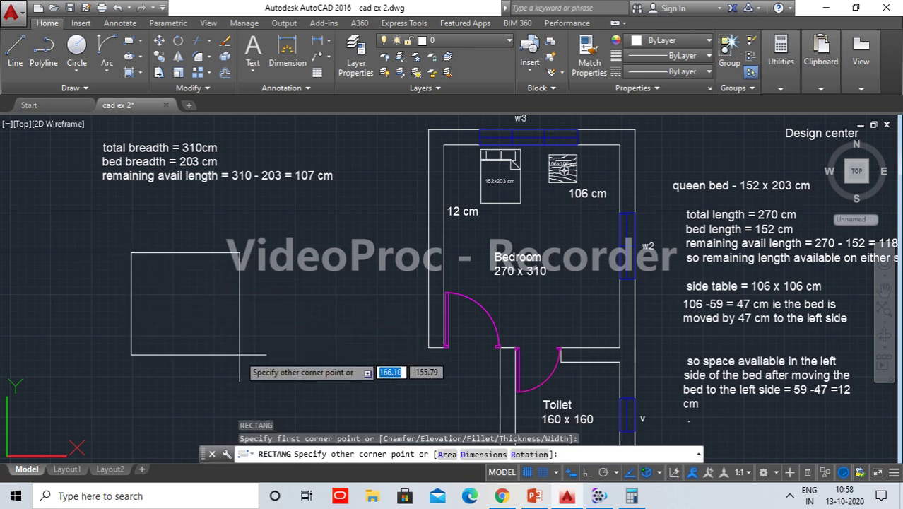
type("d")
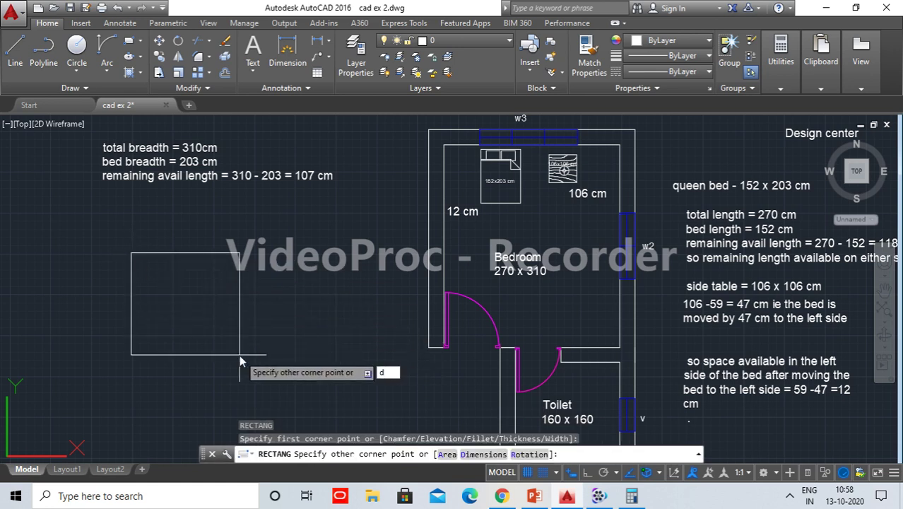
key("Return")
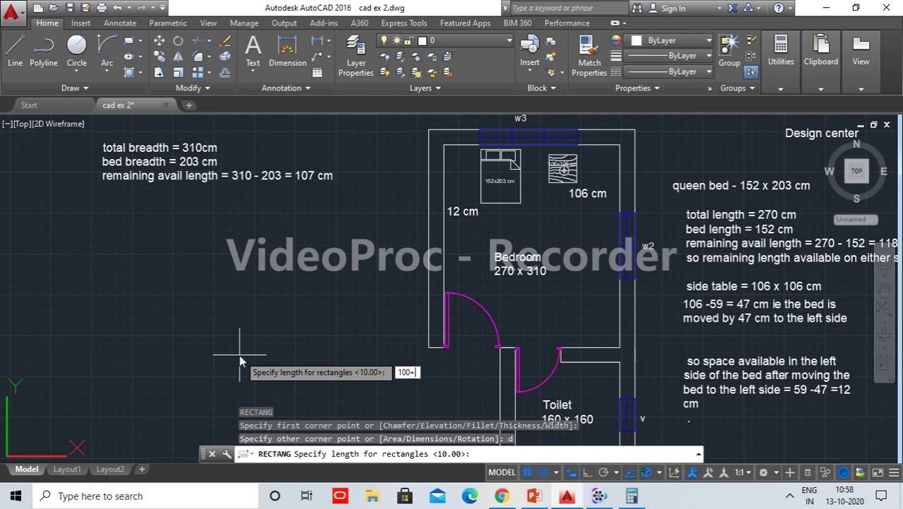
key("Return")
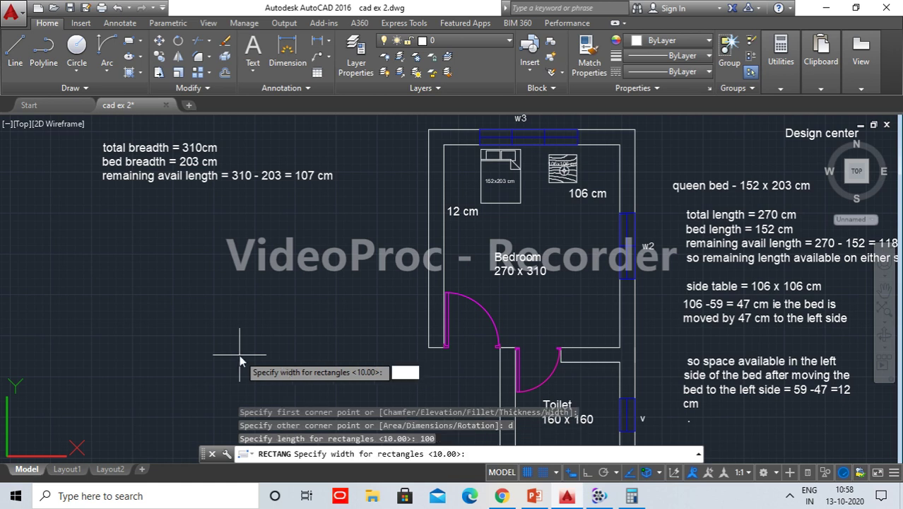
type("70")
key("Return")
left_click(241, 346)
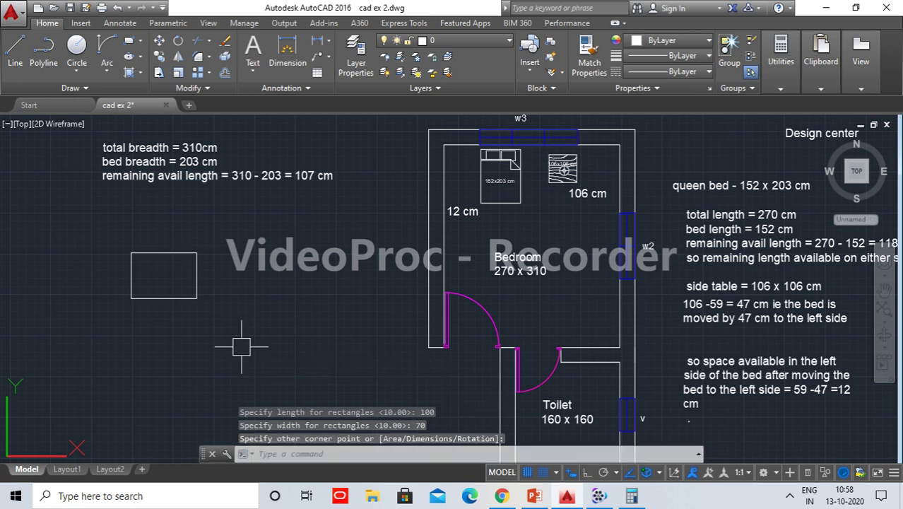
Erase that rectangle and redraw a 100 x 70 rectangle using REC.
left_click(181, 302)
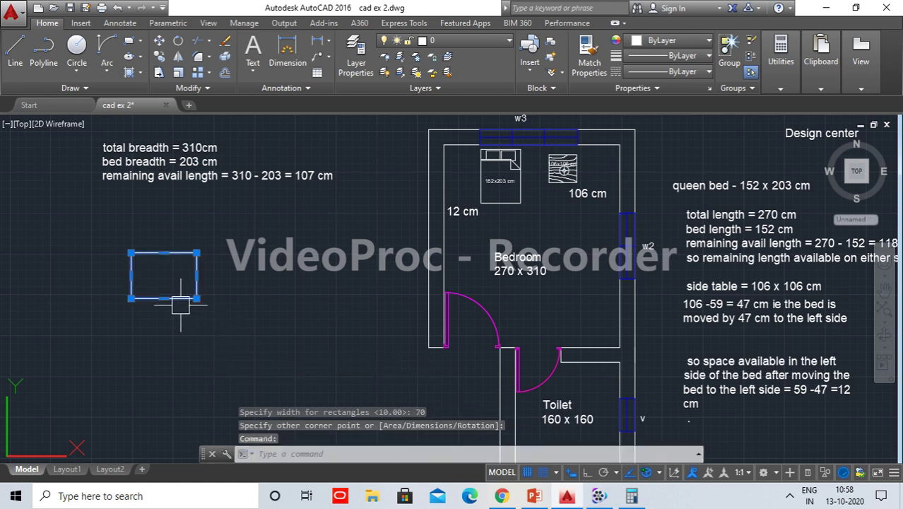
key("Delete")
type("rec")
key("Return")
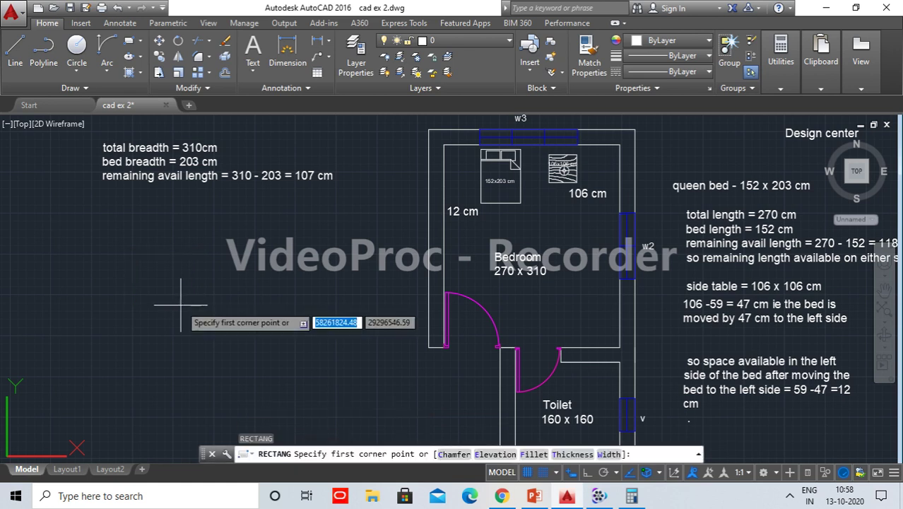
left_click(181, 305)
type("d")
key("Return")
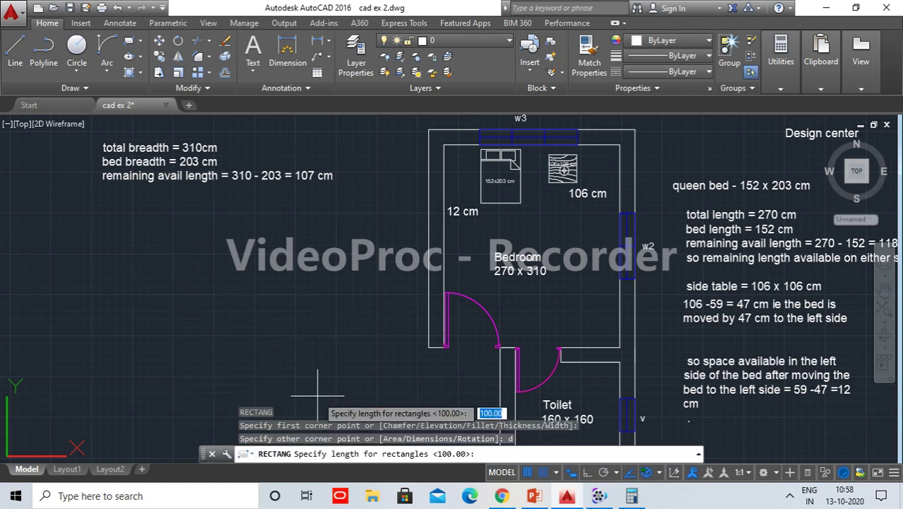
type("10")
key("Return")
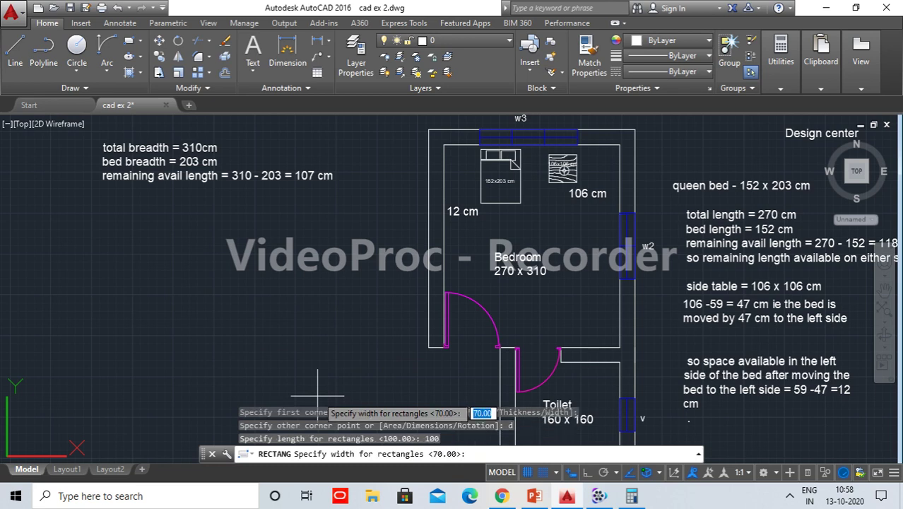
type("70")
key("Return")
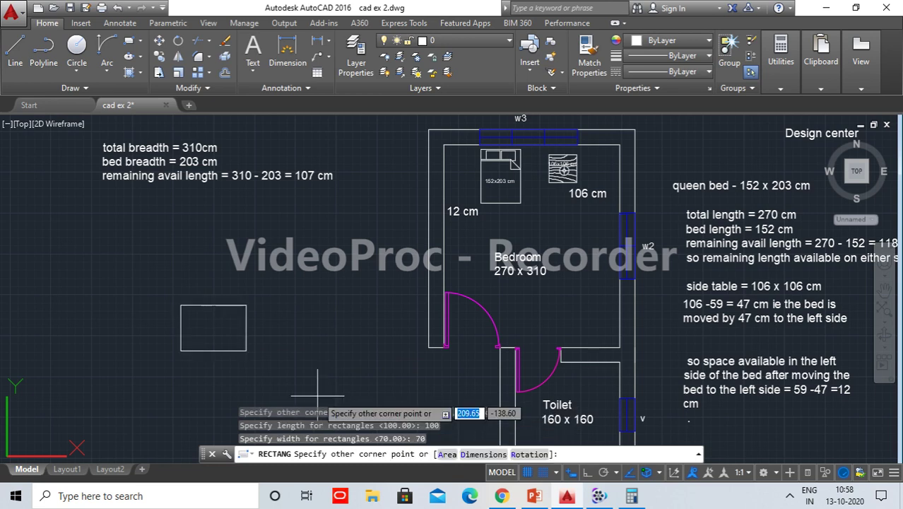
left_click(296, 361)
Rotate the rectangle 90° about its lower-right corner with Ortho so it stands upright.
middle_click_drag(258, 322, 265, 298)
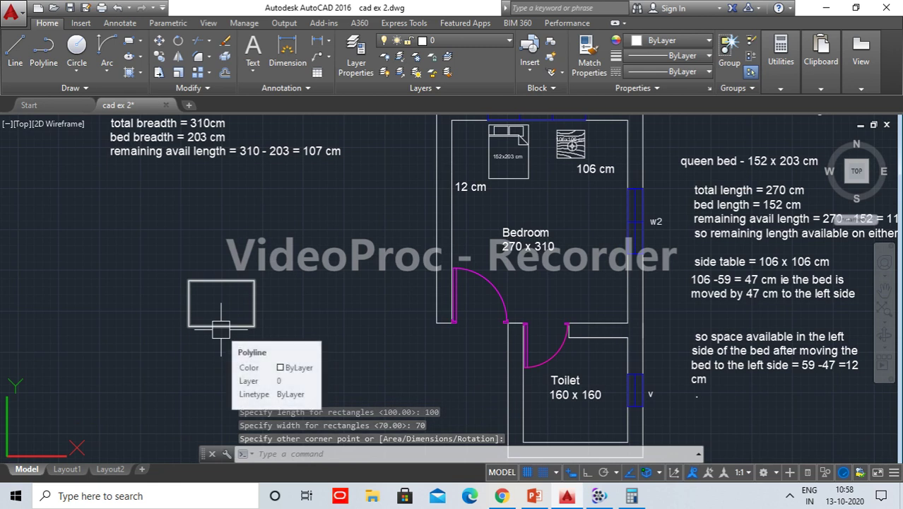
left_click(282, 357)
left_click(235, 293)
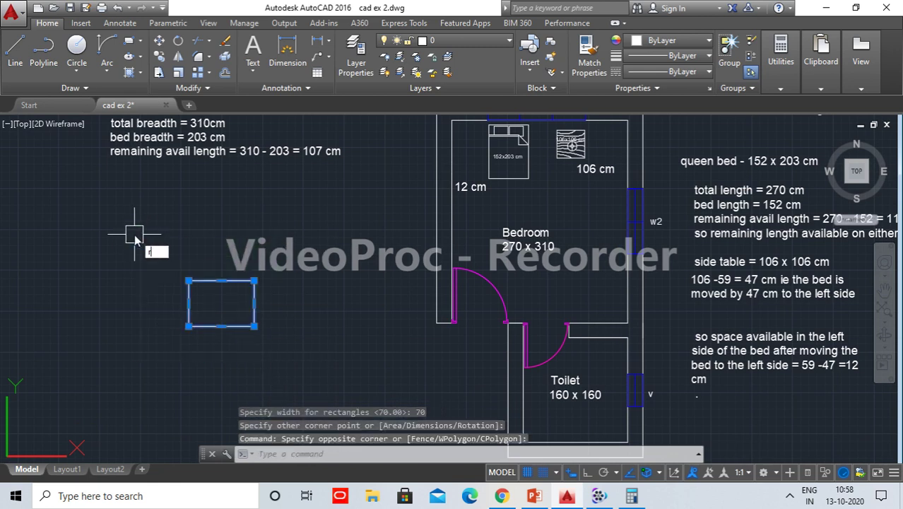
type("o")
key("Return")
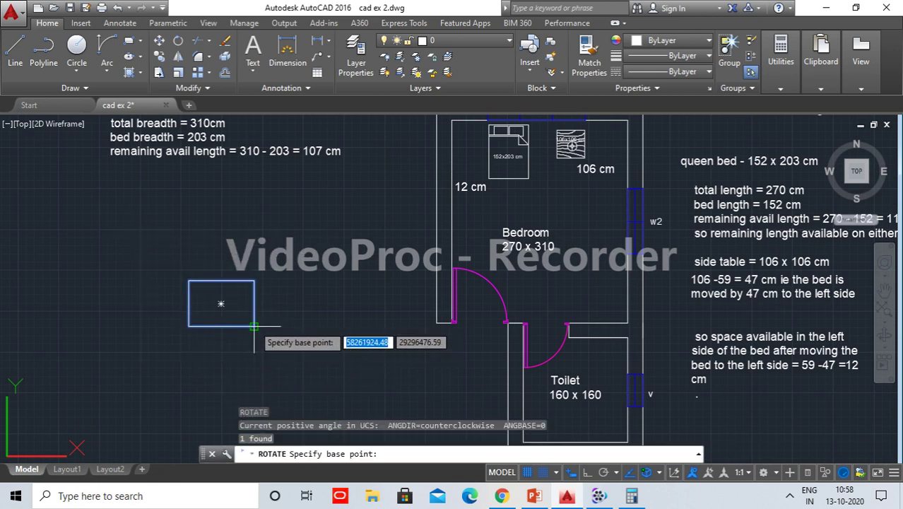
left_click(253, 326)
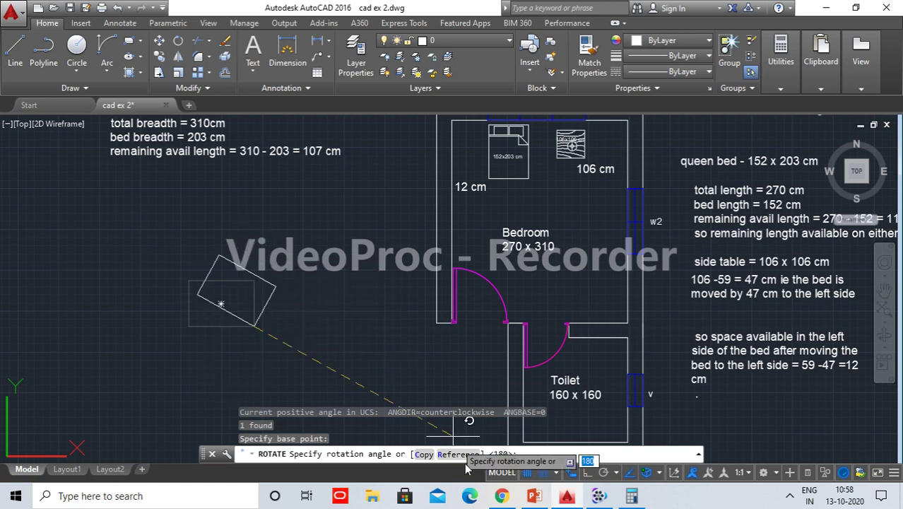
left_click(571, 472)
left_click(298, 209)
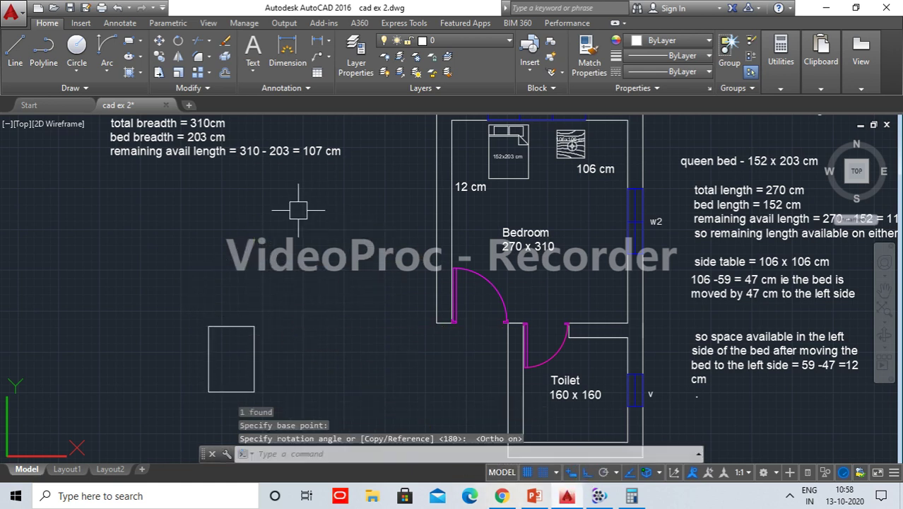
left_click(586, 472)
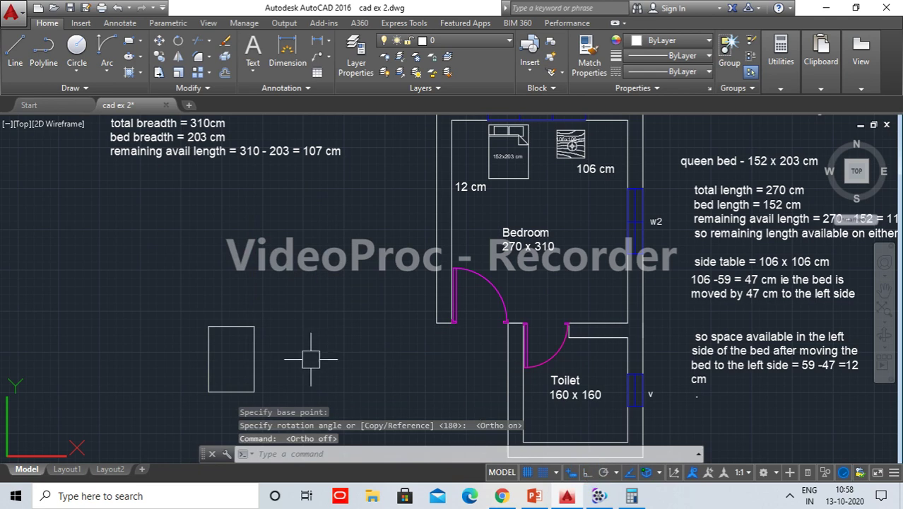
middle_click_drag(311, 359, 322, 292)
scroll(240, 274, "up", 2)
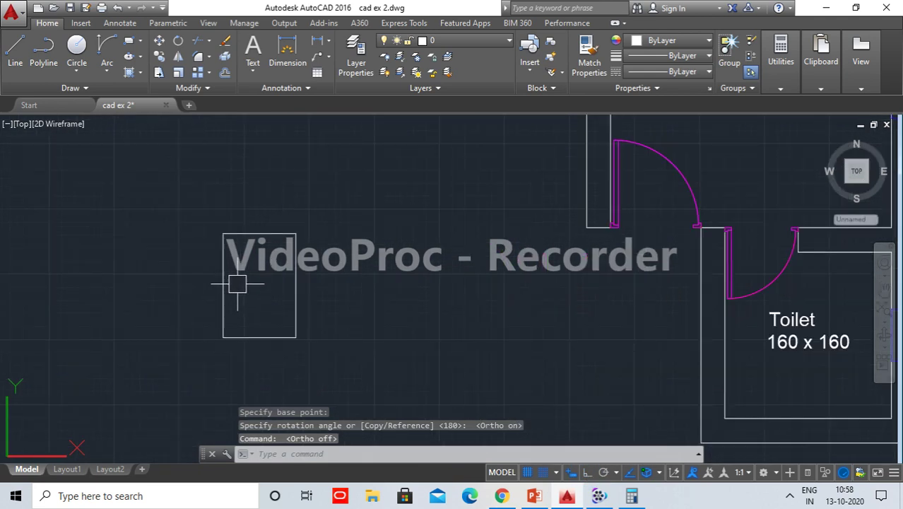
scroll(214, 265, "up", 2)
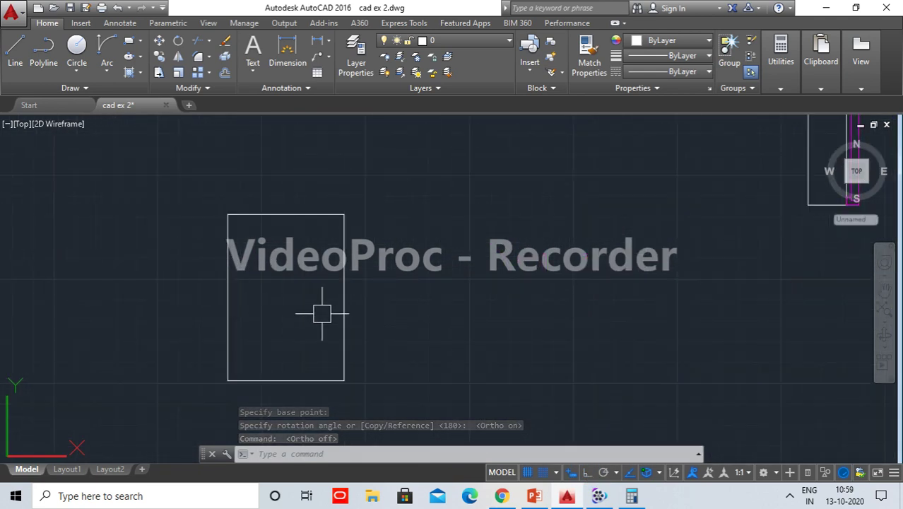
type("l")
key("Return")
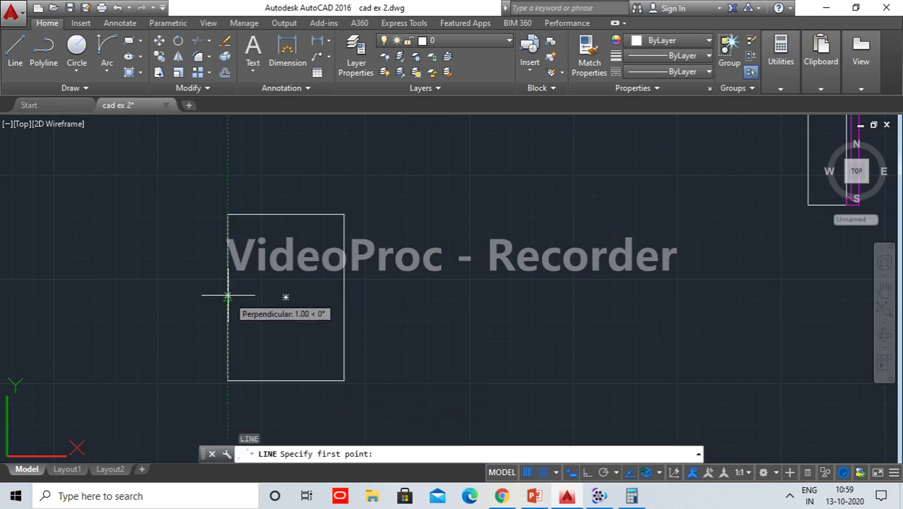
left_click(228, 296)
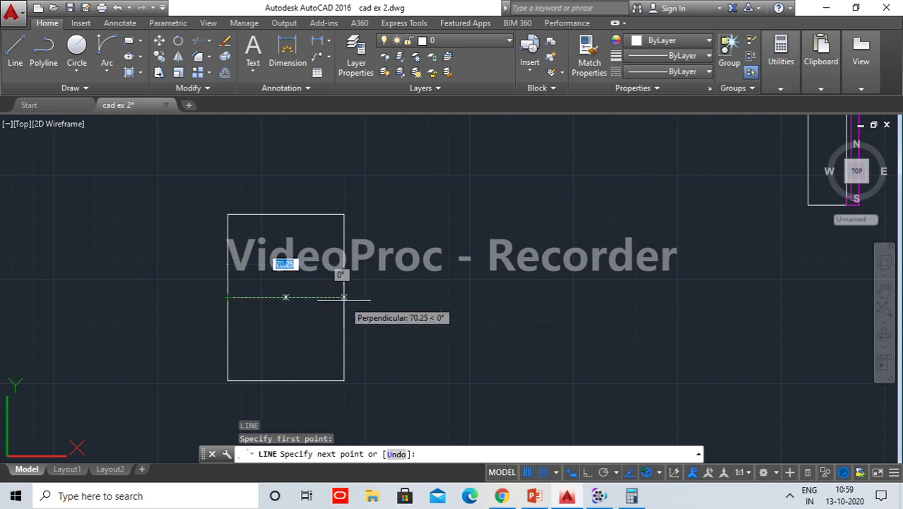
key("Escape")
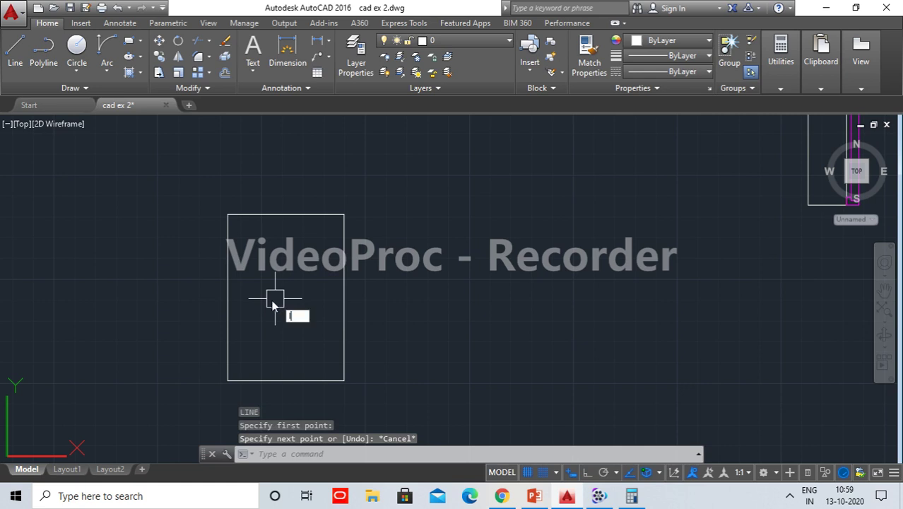
key("Return")
left_click(344, 215)
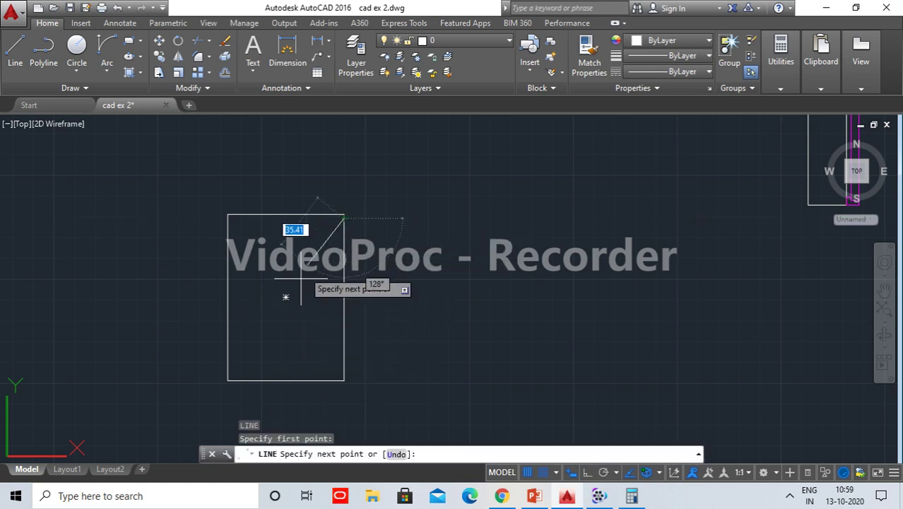
left_click(228, 380)
key("Return")
key("Return")
left_click(227, 214)
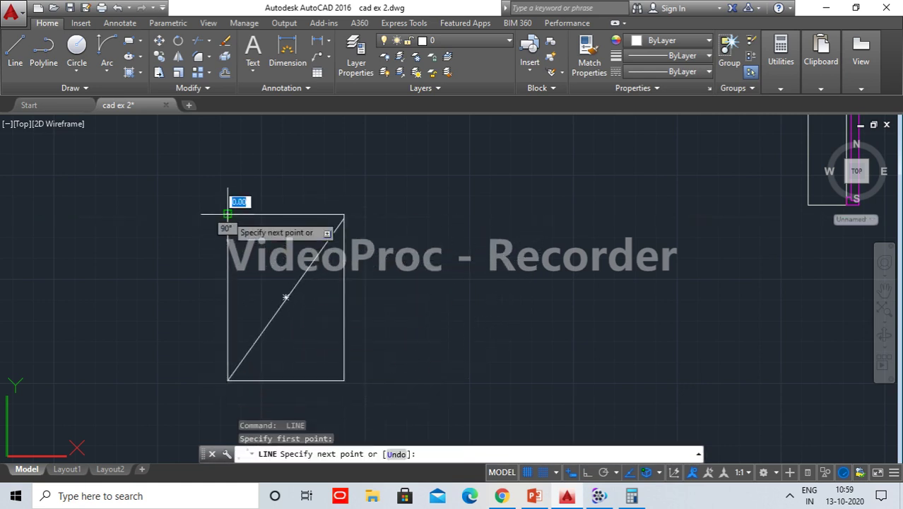
left_click(344, 380)
key("Return")
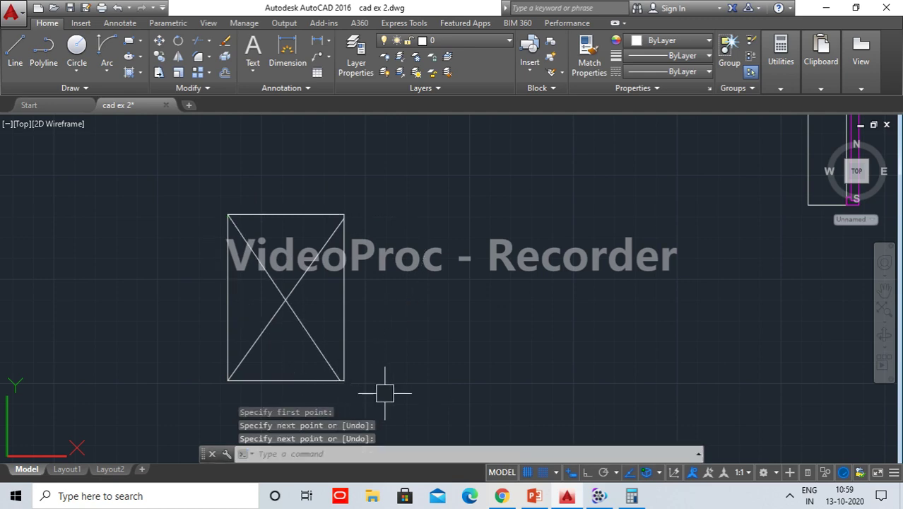
scroll(385, 394, "down", 6)
scroll(329, 354, "up", 1)
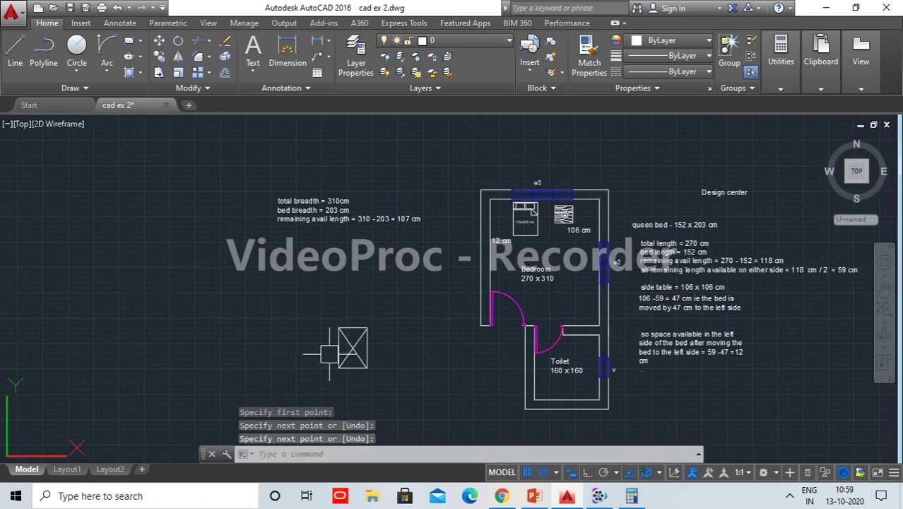
scroll(352, 346, "up", 5)
left_click(367, 338)
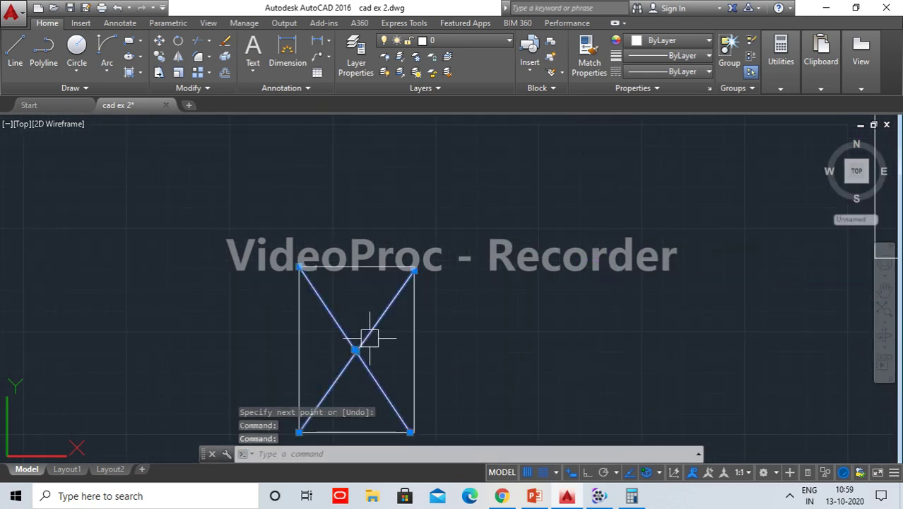
key("Delete")
middle_click_drag(320, 417, 322, 392)
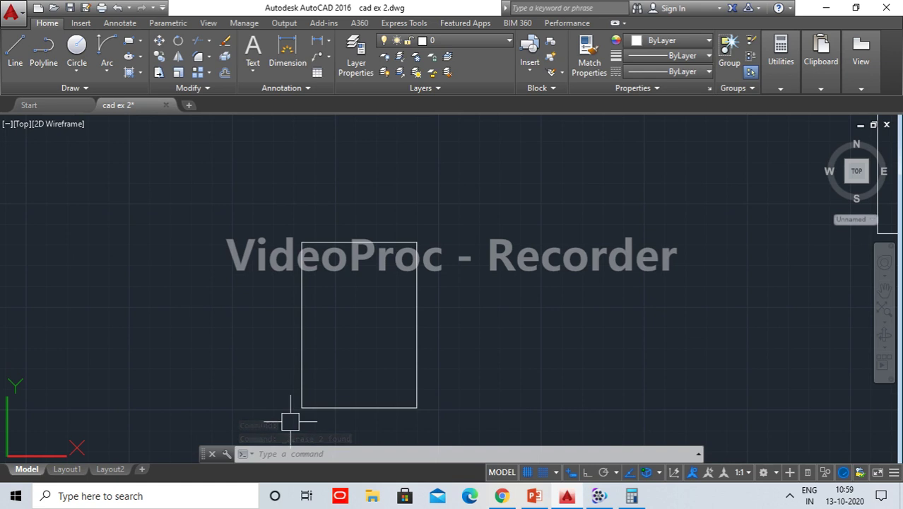
Draw the midpoint-to-midpoint dividing line and a diagonal from the top-right corner to the left midpoint.
middle_click_drag(289, 422, 294, 383)
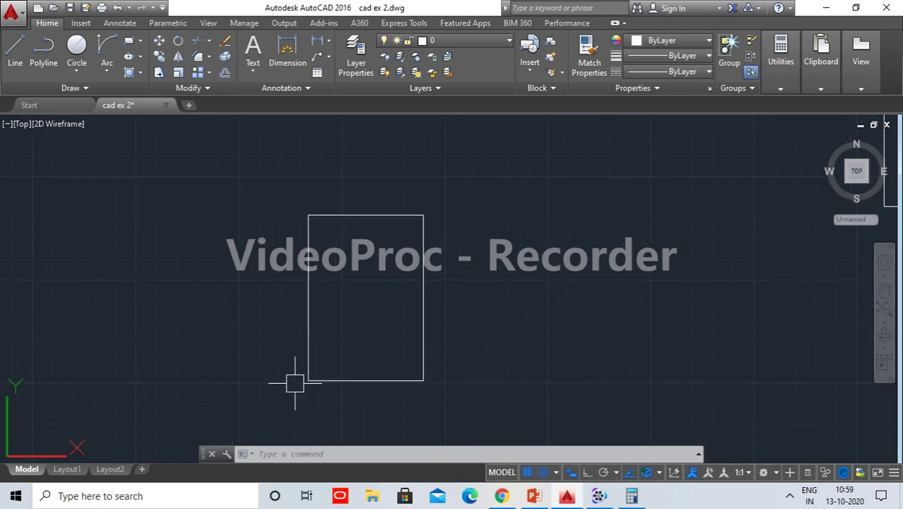
type("l")
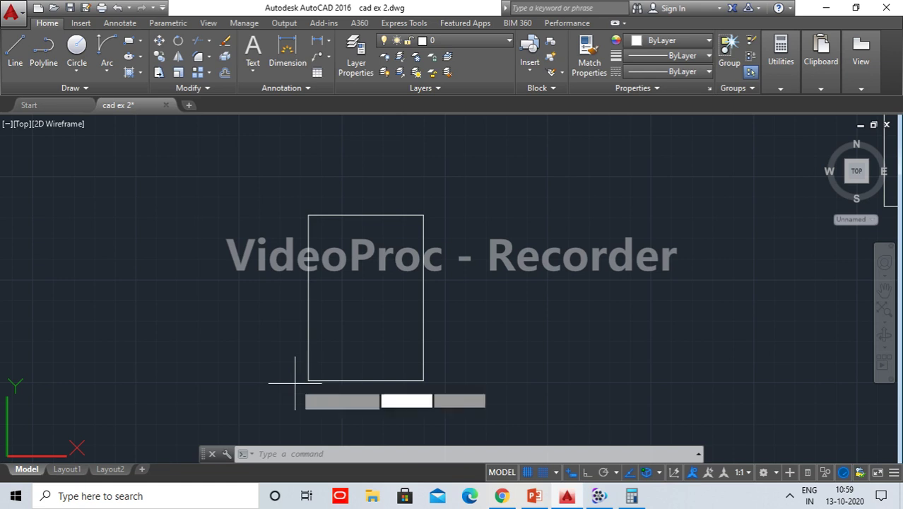
key("Return")
left_click(308, 297)
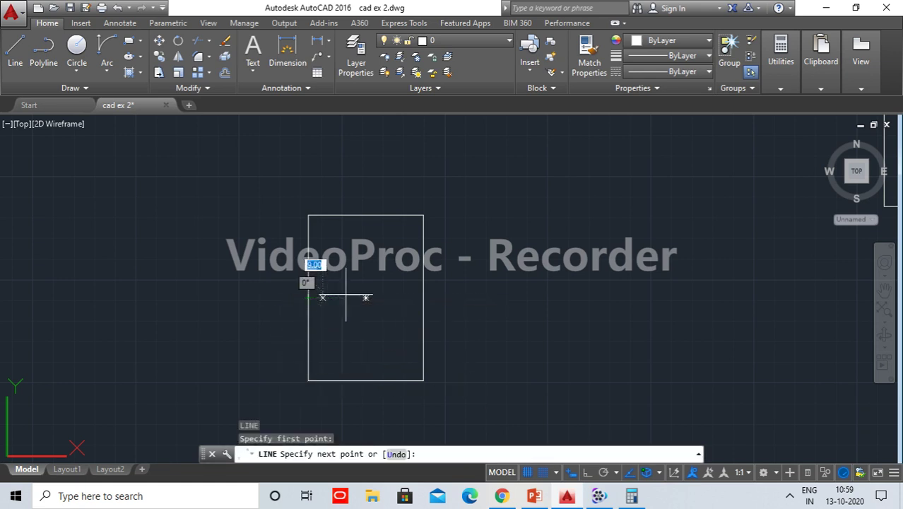
left_click(423, 297)
key("Return")
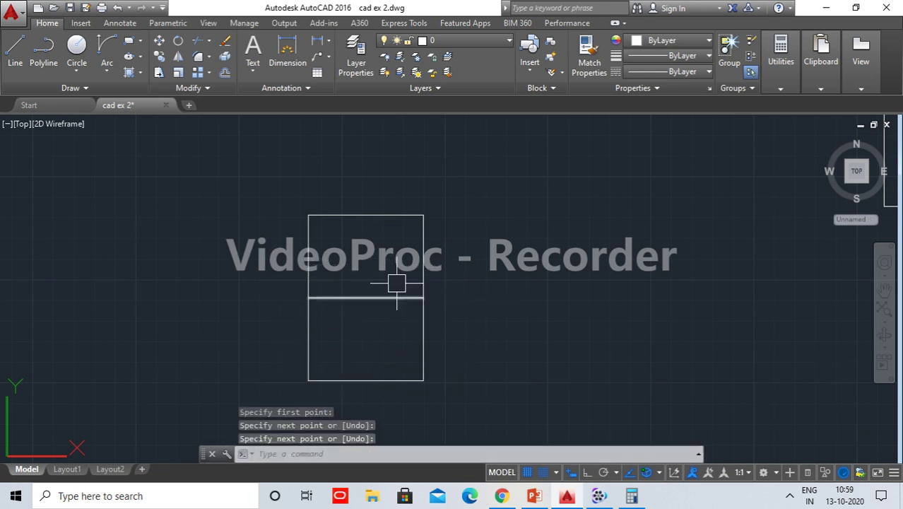
key("Return")
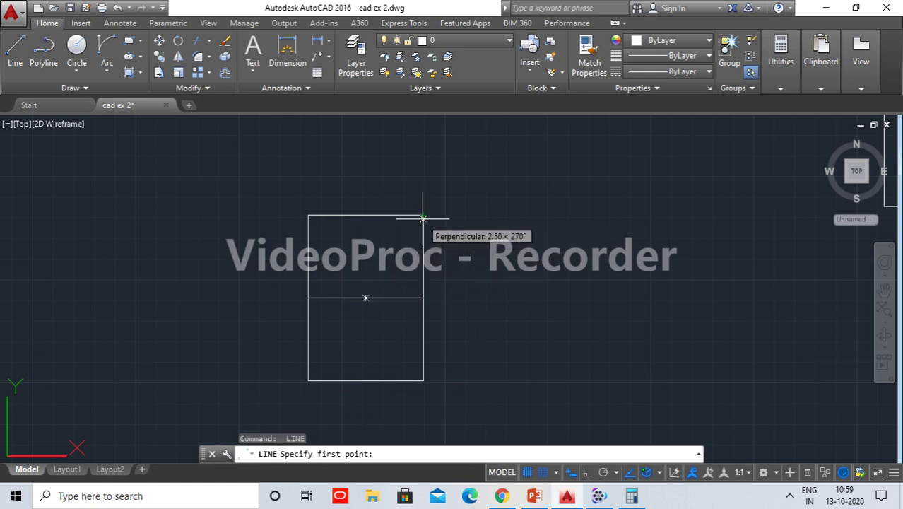
left_click(422, 214)
left_click(311, 297)
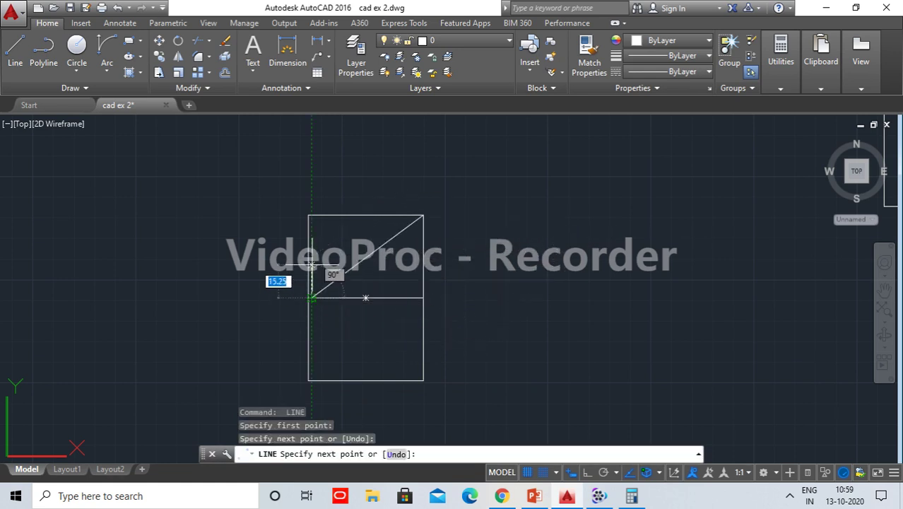
key("Return")
key("Return")
Add the remaining three diagonals, completing an X in each half of the rectangle.
key("Return")
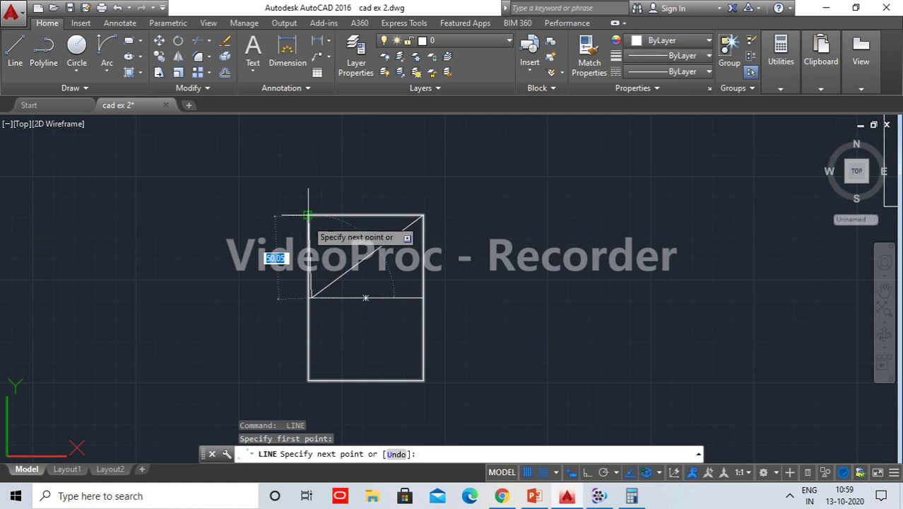
key("Return")
key("Return")
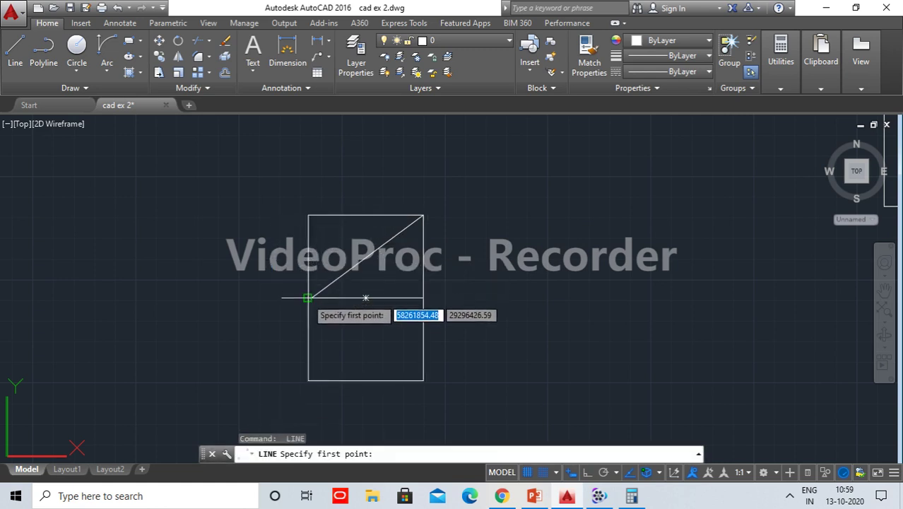
left_click(310, 297)
left_click(423, 380)
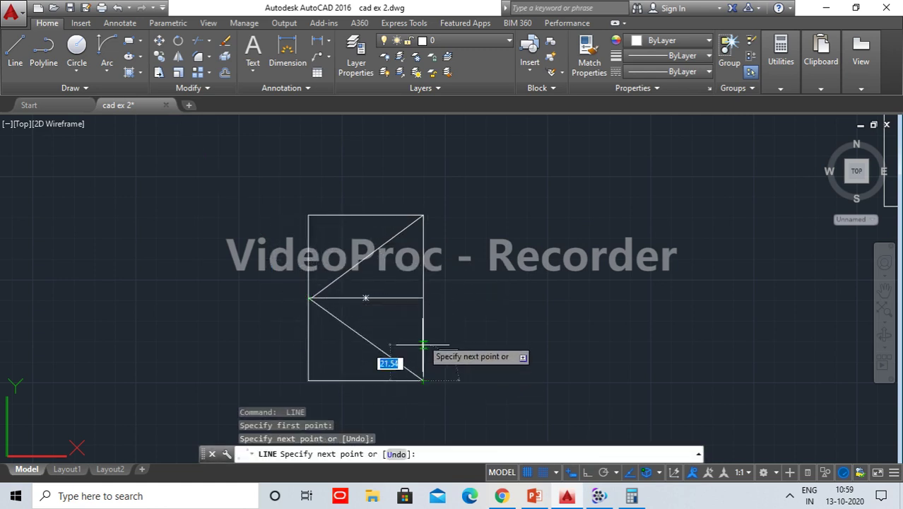
key("Return")
key("Return")
left_click(422, 298)
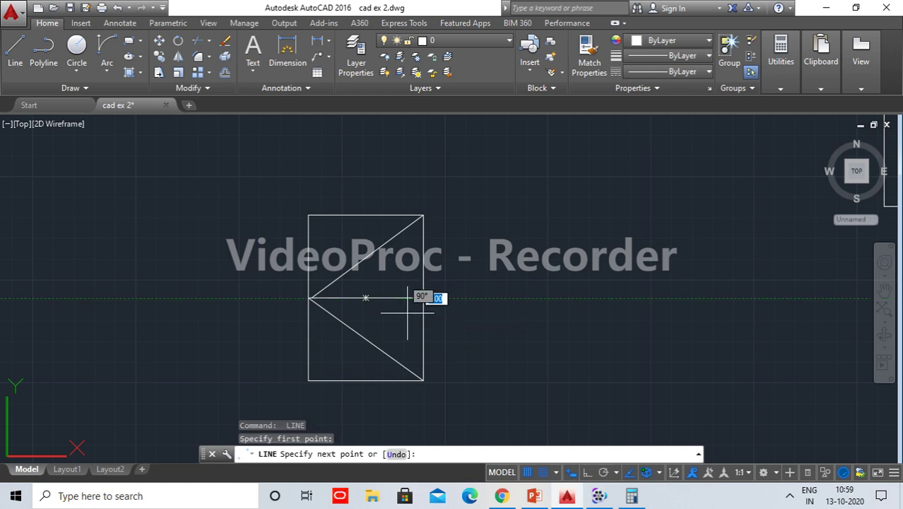
left_click(309, 380)
key("Return")
type("l")
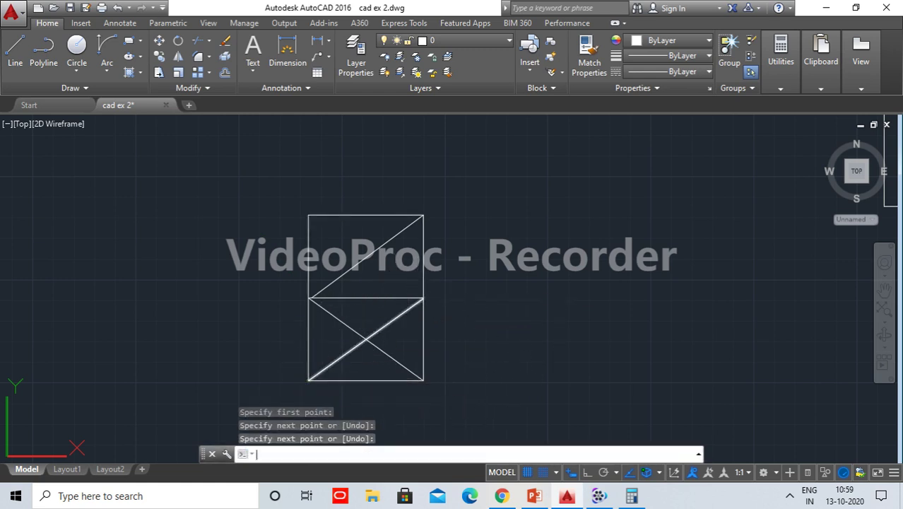
key("Return")
left_click(423, 298)
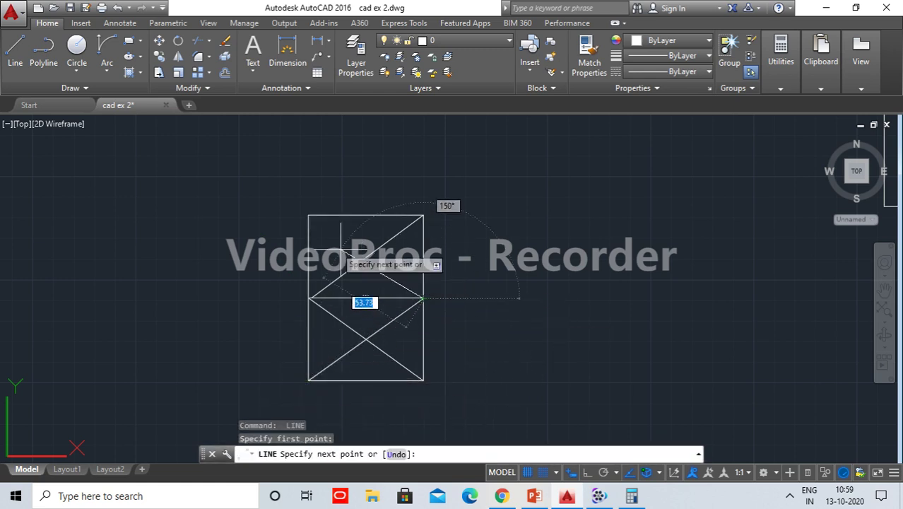
left_click(308, 214)
key("Return")
scroll(465, 377, "down", 5)
Move the crossed rectangle into the bedroom, against its right wall above the toilet.
scroll(464, 376, "up", 1)
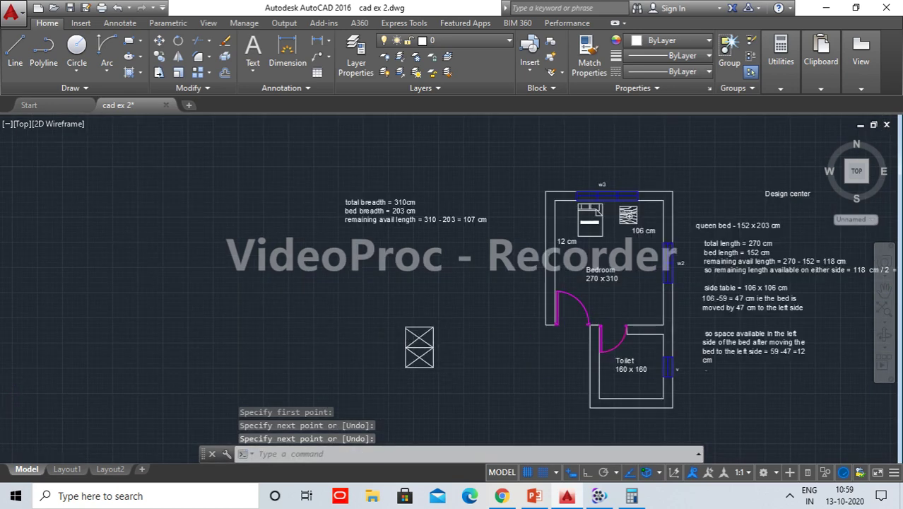
scroll(452, 385, "up", 3)
left_click(433, 385)
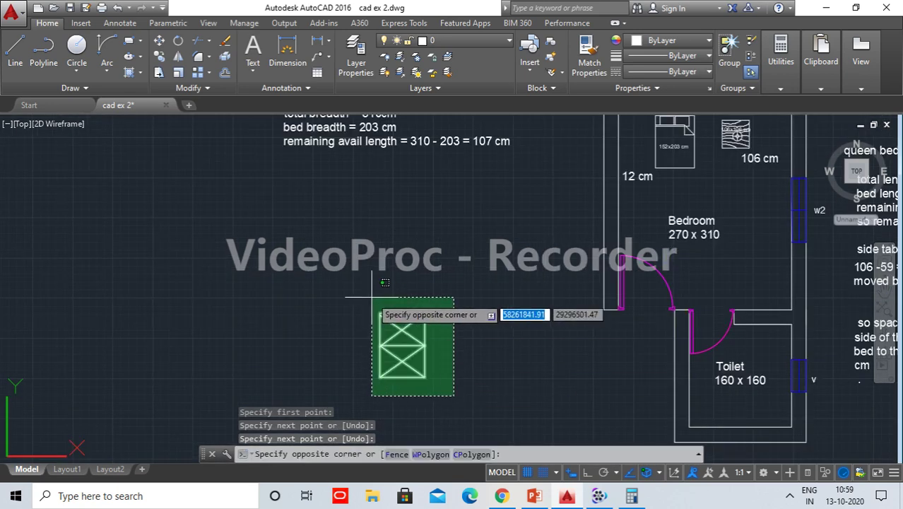
left_click(371, 296)
key("Return")
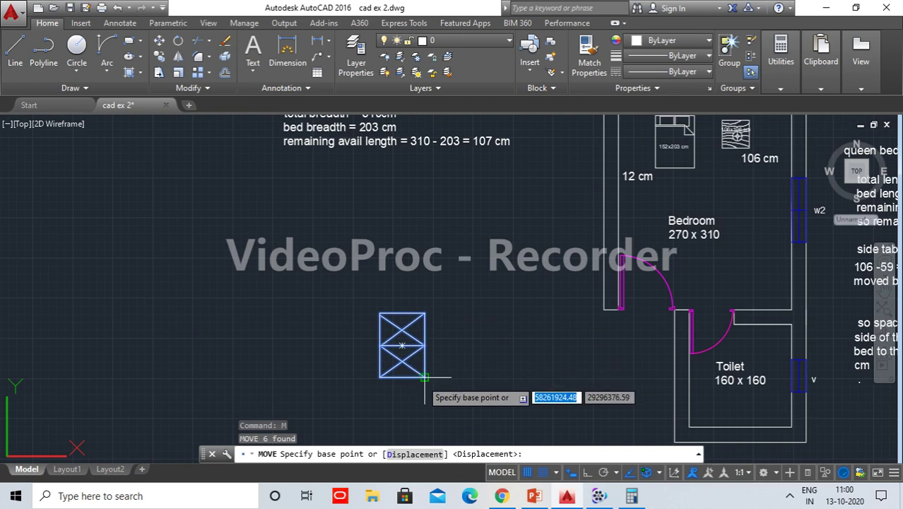
left_click(424, 377)
middle_click_drag(827, 292, 583, 279)
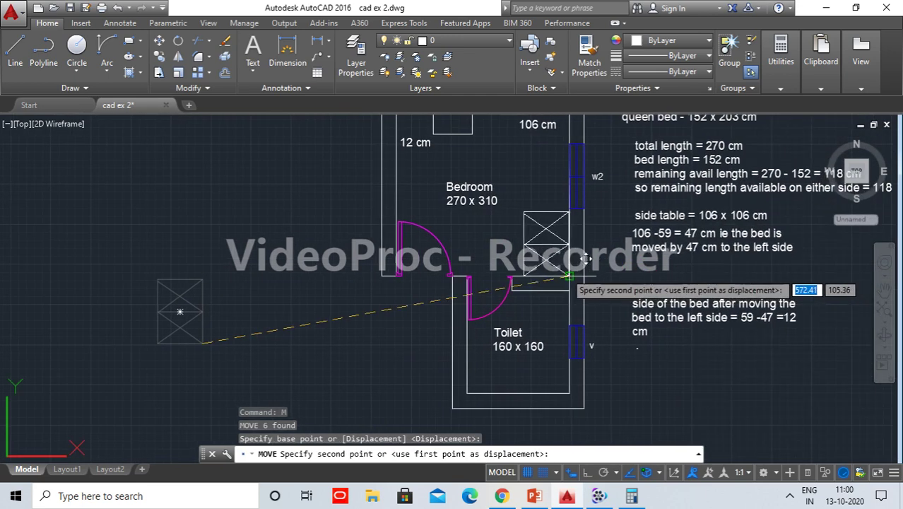
scroll(577, 245, "up", 2)
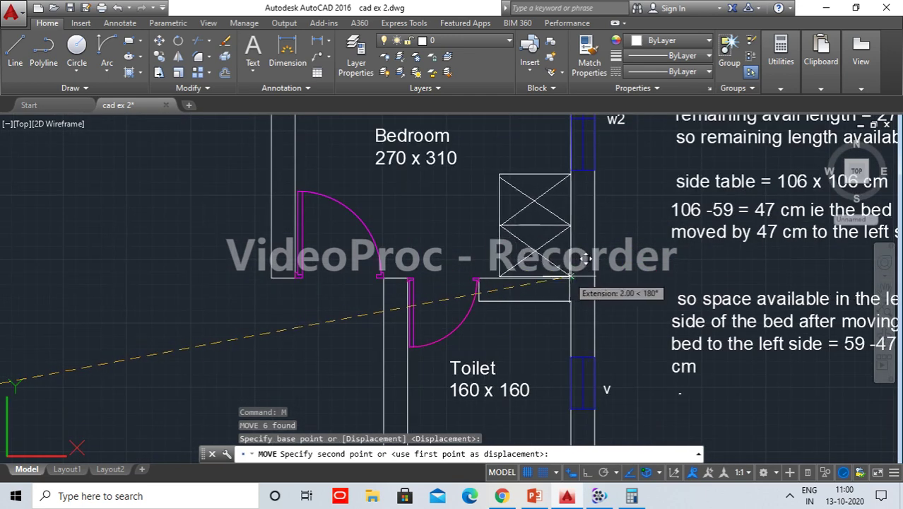
left_click(572, 278)
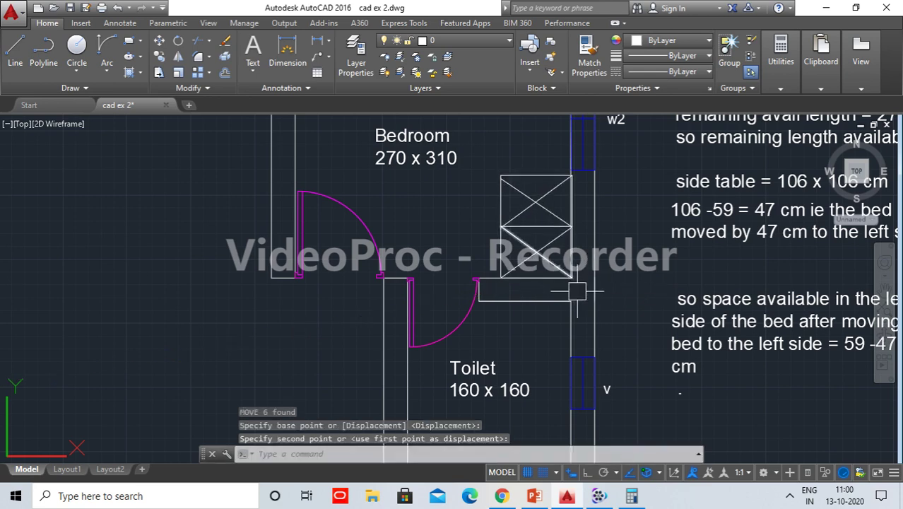
Scale the crossed rectangle by 0.4 from its corner.
scroll(593, 315, "down", 2)
scroll(593, 314, "down", 4)
scroll(537, 307, "up", 2)
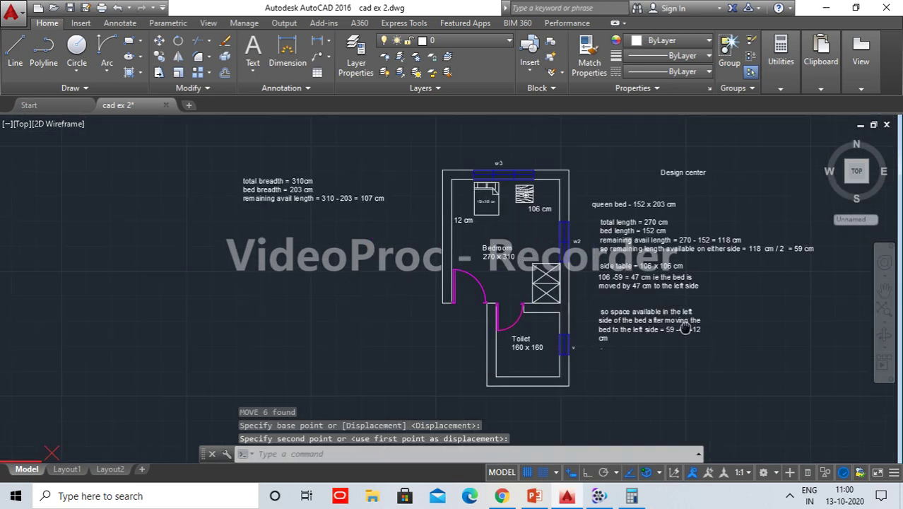
scroll(487, 303, "up", 1)
scroll(450, 298, "up", 1)
scroll(442, 300, "up", 2)
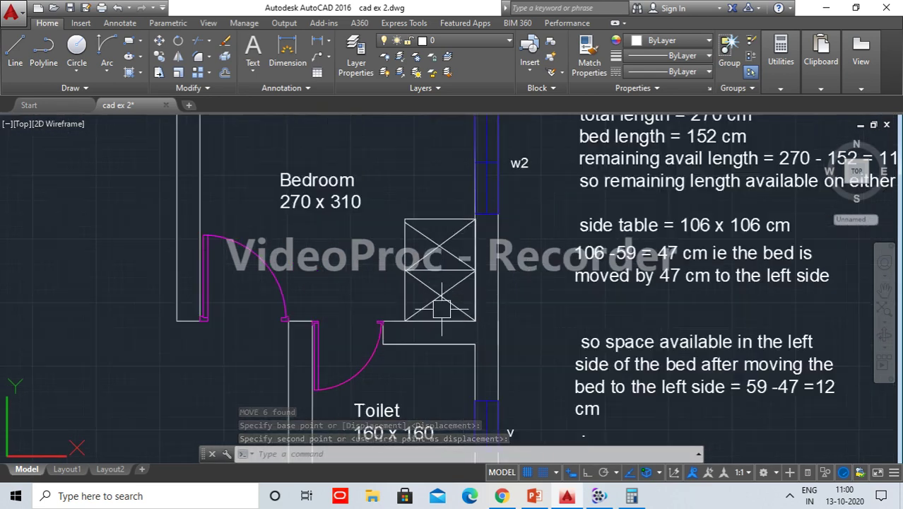
scroll(443, 314, "up", 2)
left_click(448, 318)
left_click(292, 117)
scroll(342, 325, "down", 4)
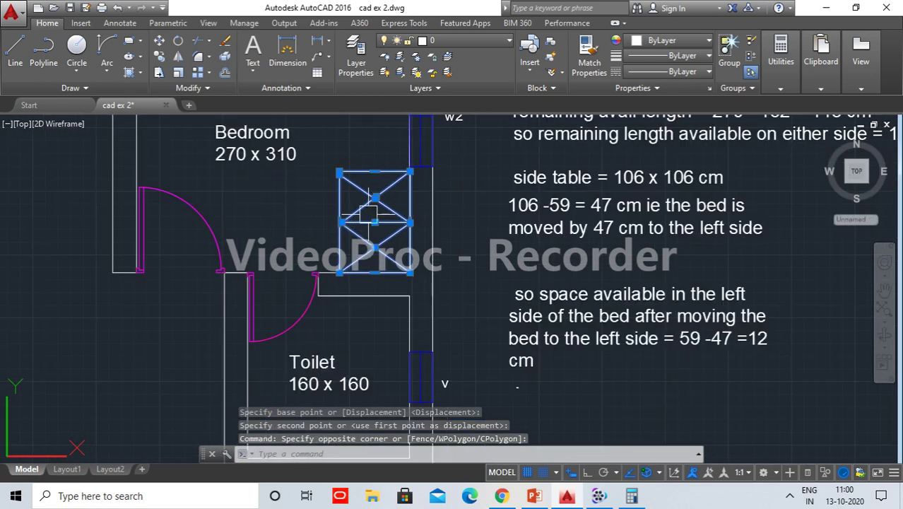
scroll(378, 311, "up", 5)
scroll(422, 277, "up", 1)
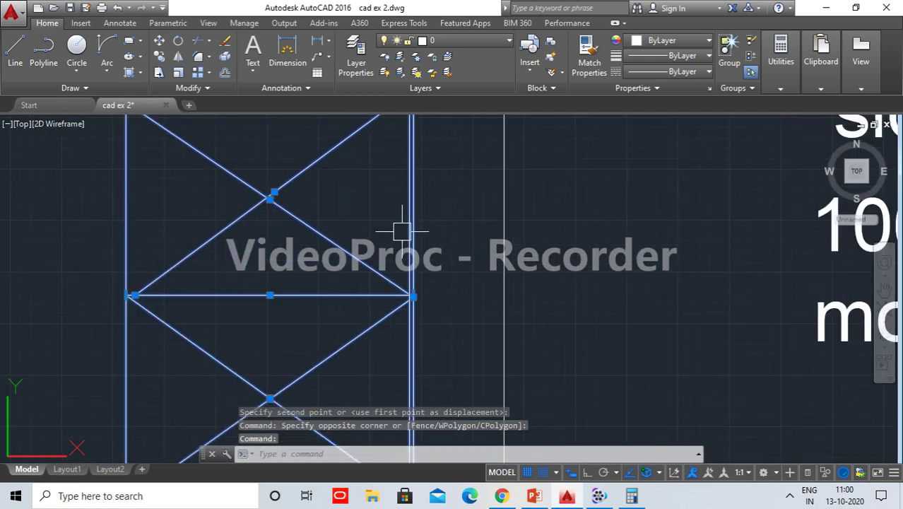
scroll(422, 278, "down", 1)
scroll(397, 306, "down", 5)
middle_click_drag(396, 306, 488, 298)
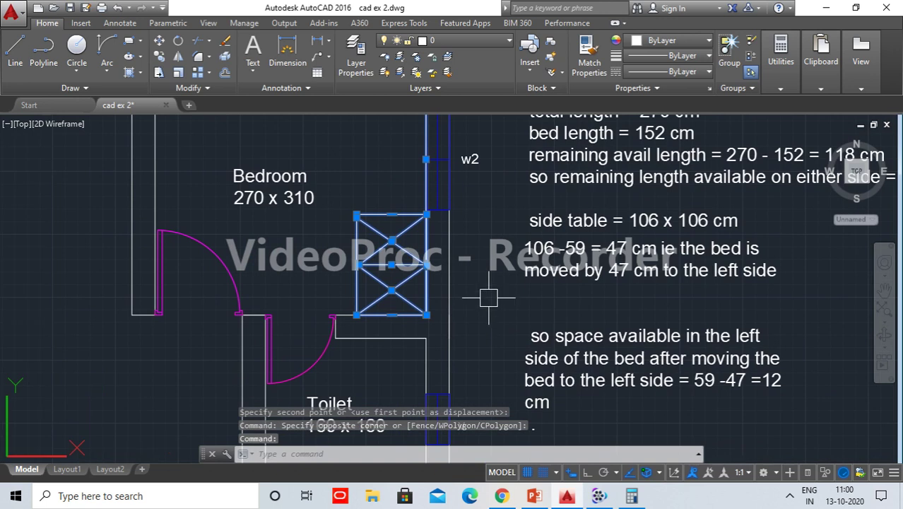
type("sc")
key("Return")
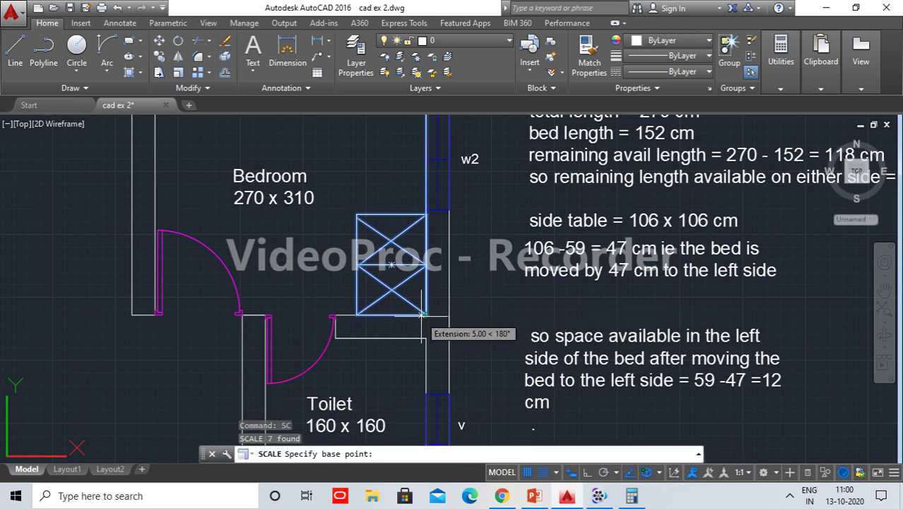
left_click(427, 315)
type("0.")
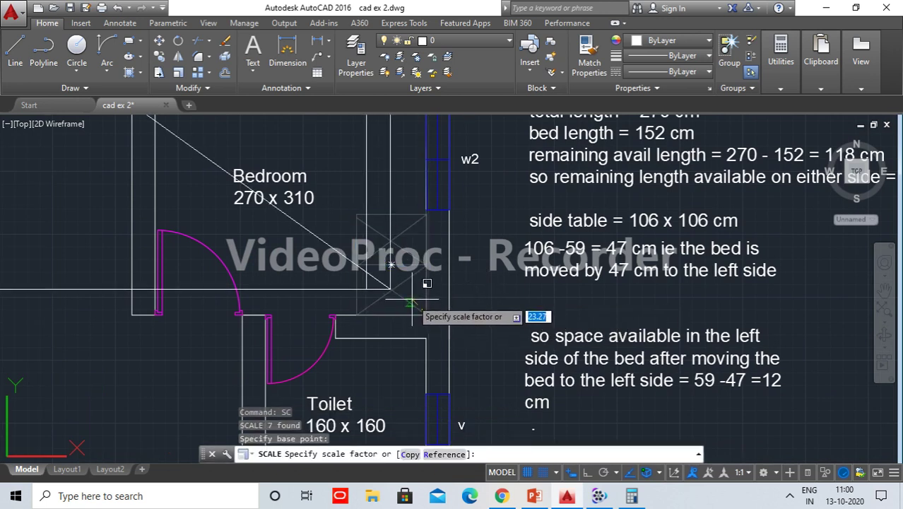
type("4")
key("Return")
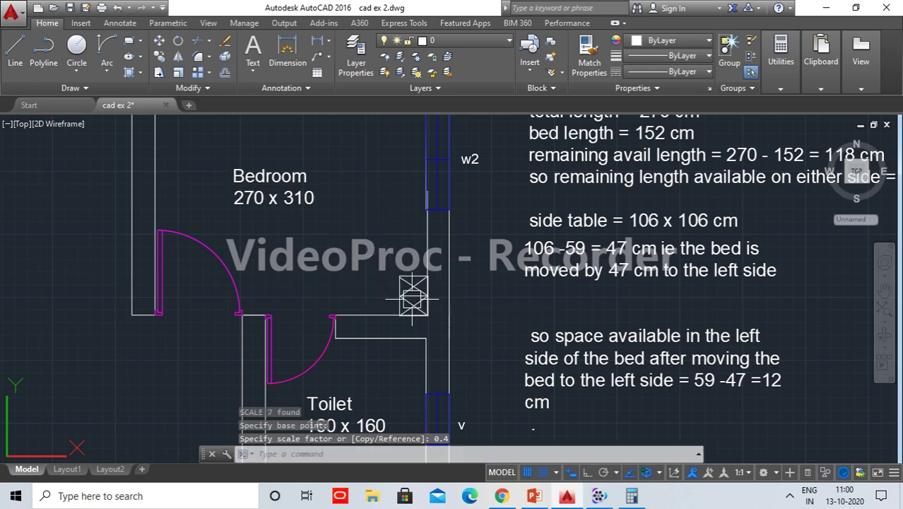
middle_click_drag(499, 355, 538, 426)
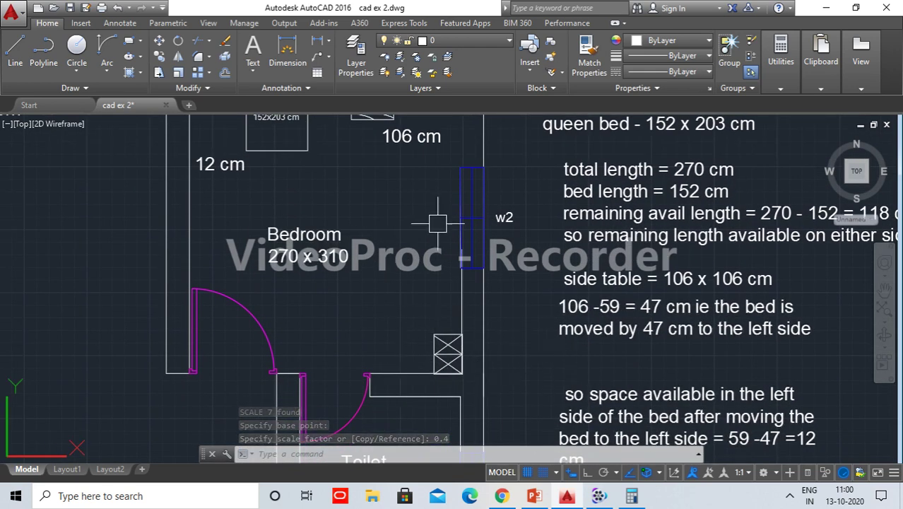
Copy the 106x106 cm label to a spot above the crossed rectangle.
middle_click_drag(351, 173, 365, 246)
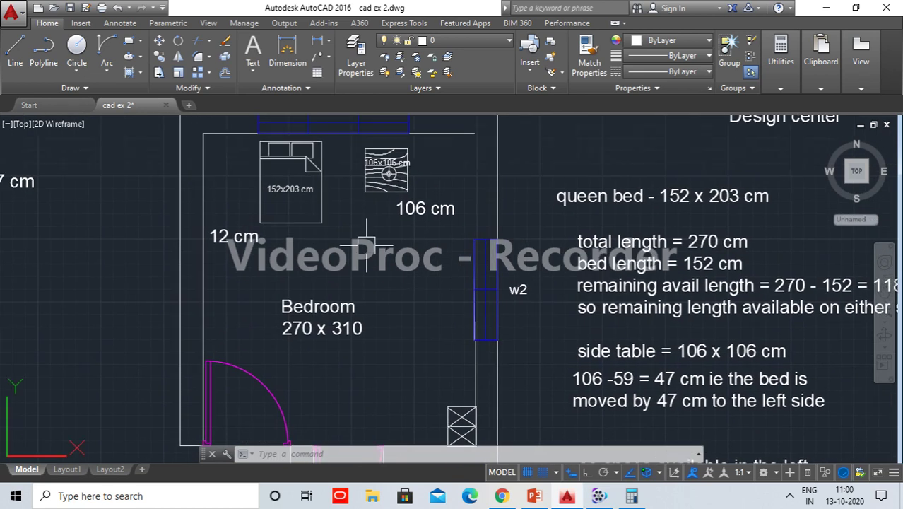
scroll(394, 161, "up", 2)
scroll(394, 161, "up", 4)
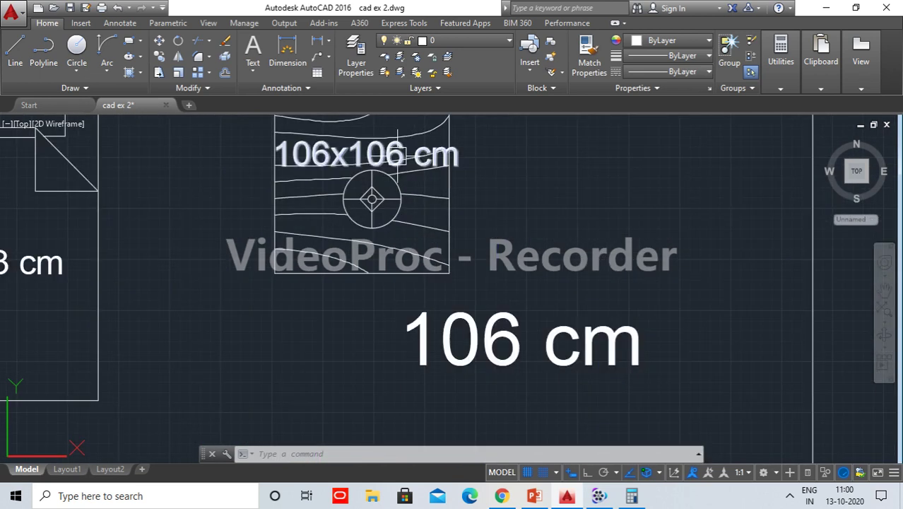
left_click(398, 154)
type("o")
key("Return")
left_click(393, 156)
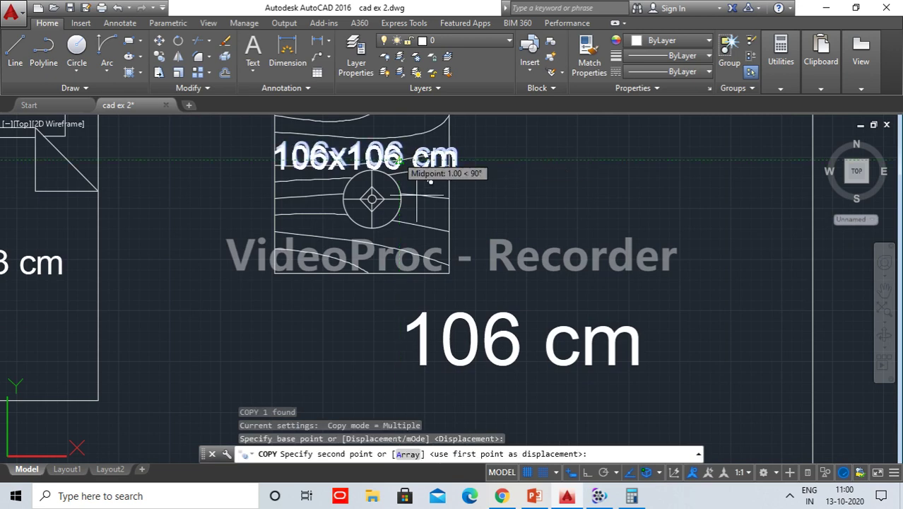
scroll(522, 357, "down", 5)
scroll(494, 296, "down", 2)
scroll(503, 303, "up", 2)
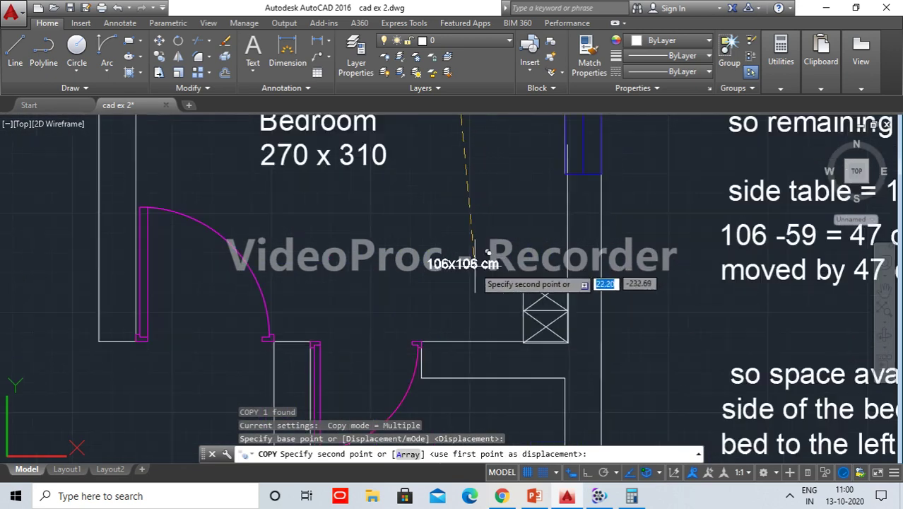
scroll(466, 315, "up", 1)
left_click(474, 318)
key("Return")
Rotate the copied label 90° with Ortho on so it reads vertically.
left_click(428, 281)
type("RO")
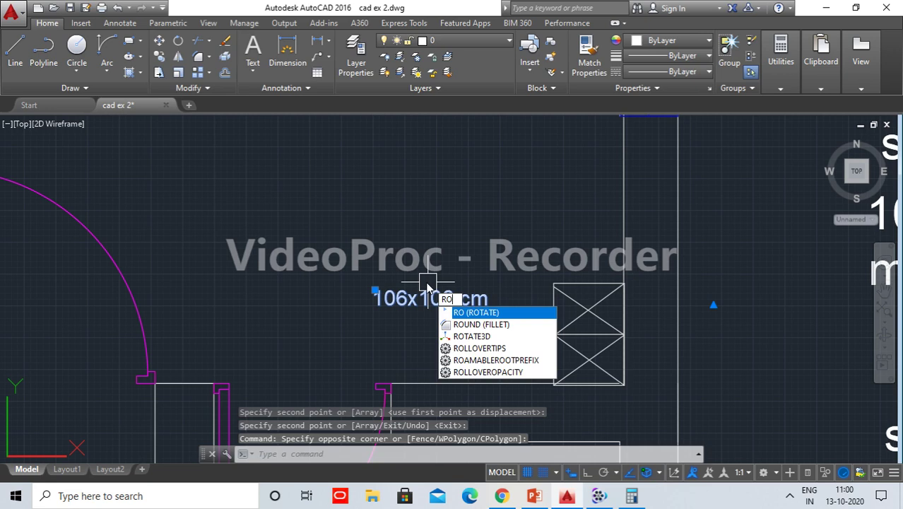
key("Return")
left_click(374, 296)
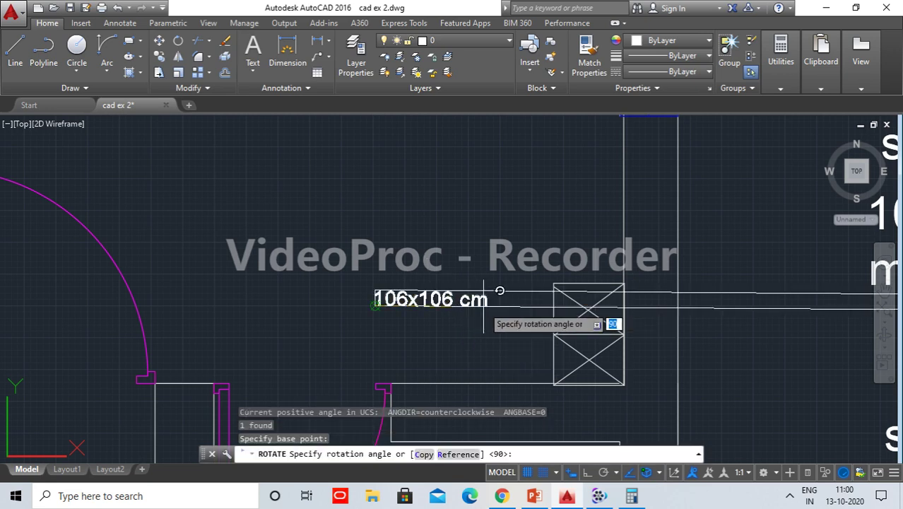
middle_click_drag(436, 363, 401, 216)
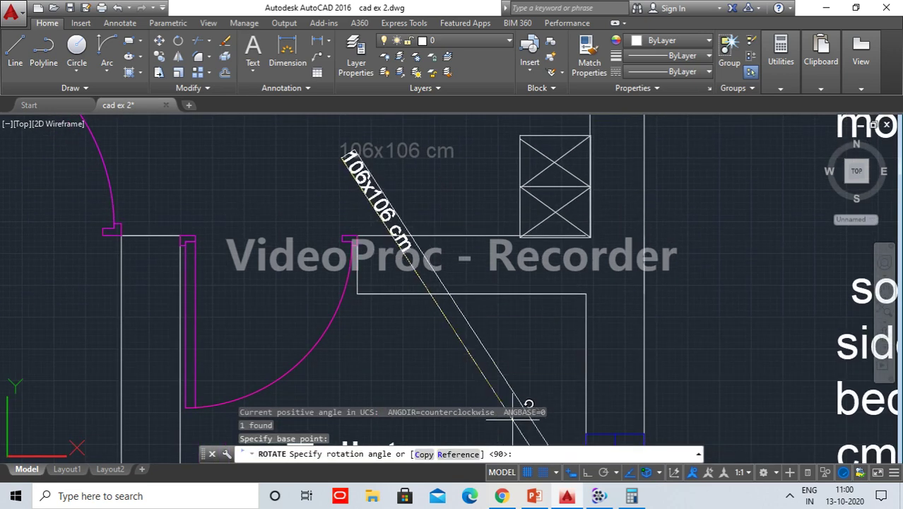
left_click(586, 478)
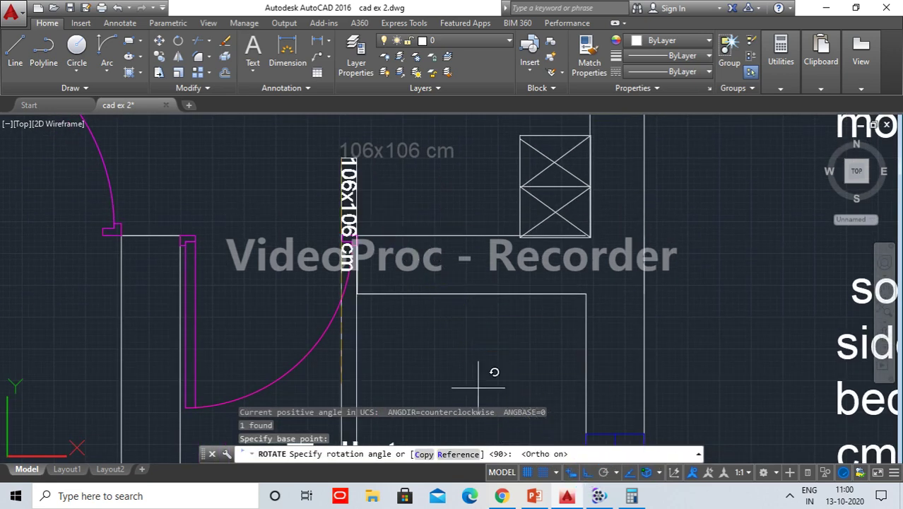
left_click(305, 295)
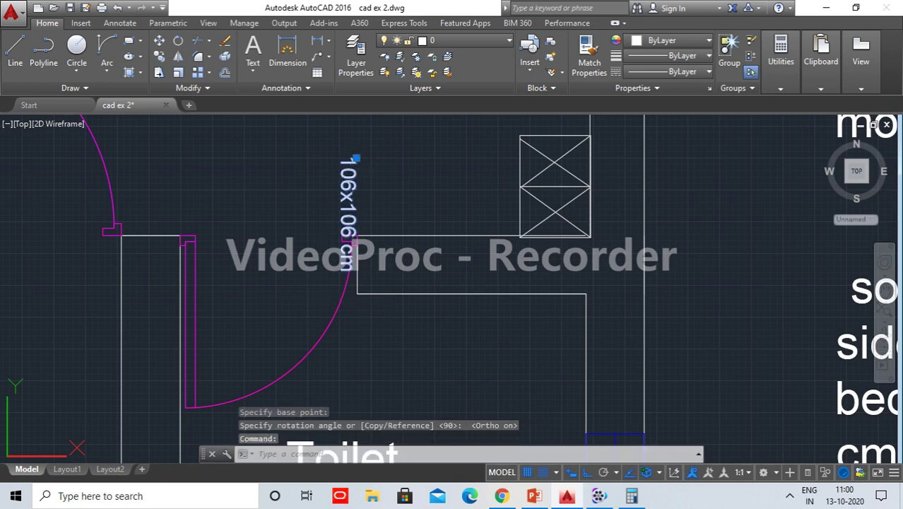
double_click(349, 173)
Reword the copied label to read '100 x 70 cm wardrobe'.
left_click_drag(473, 166, 344, 173)
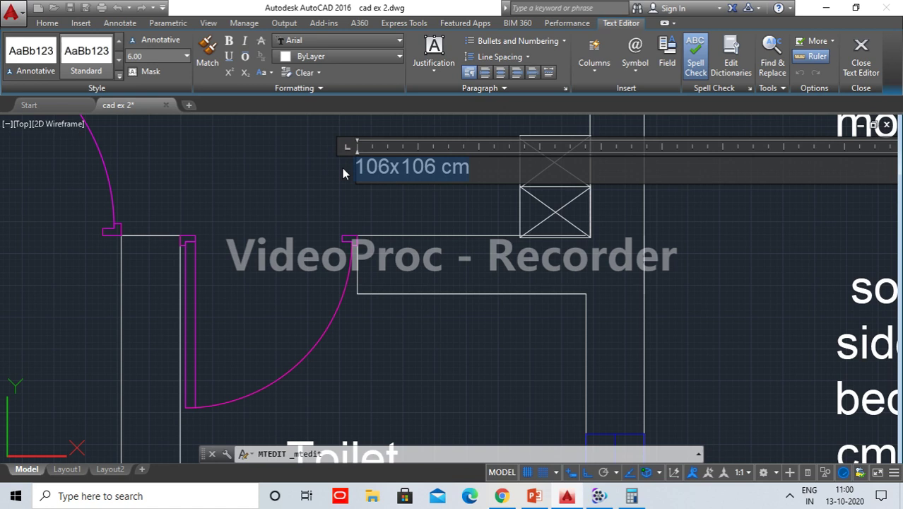
type("7")
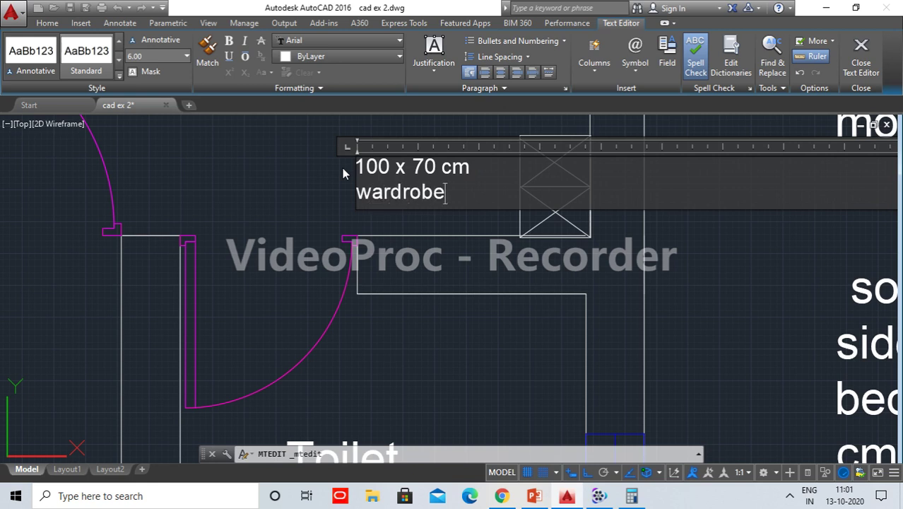
left_click(282, 178)
Move the wardrobe label beside the crossed rectangle, with Ortho turned off.
left_click(351, 192)
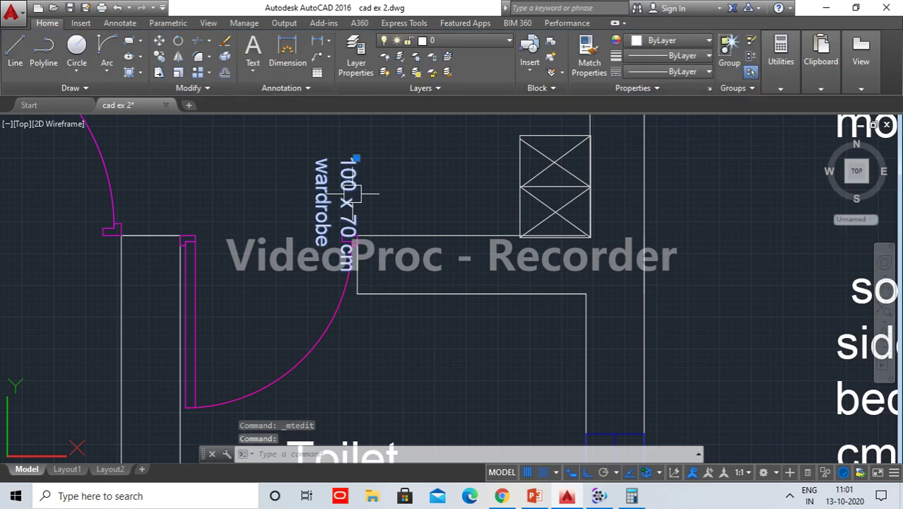
type("m")
key("Return")
left_click(351, 193)
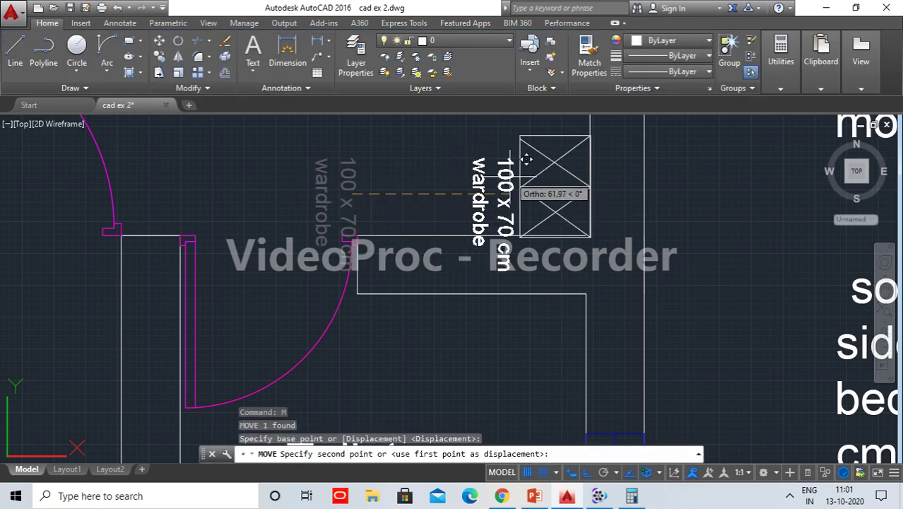
left_click(587, 472)
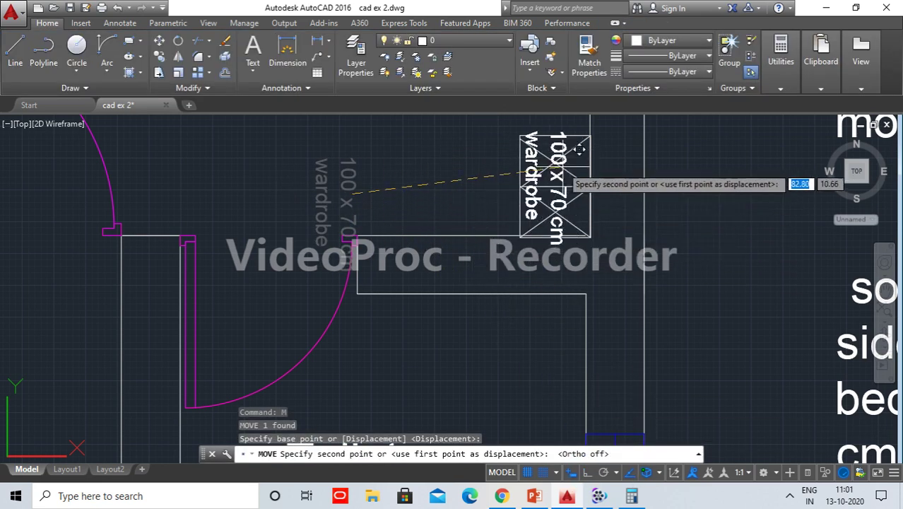
left_click(523, 143)
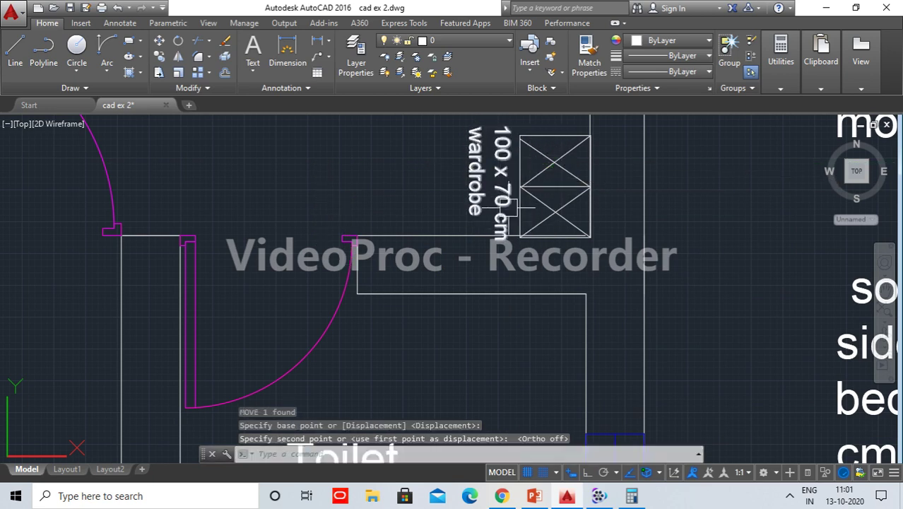
Set the wardrobe label's text height to 4.
double_click(505, 206)
left_click_drag(599, 160, 437, 130)
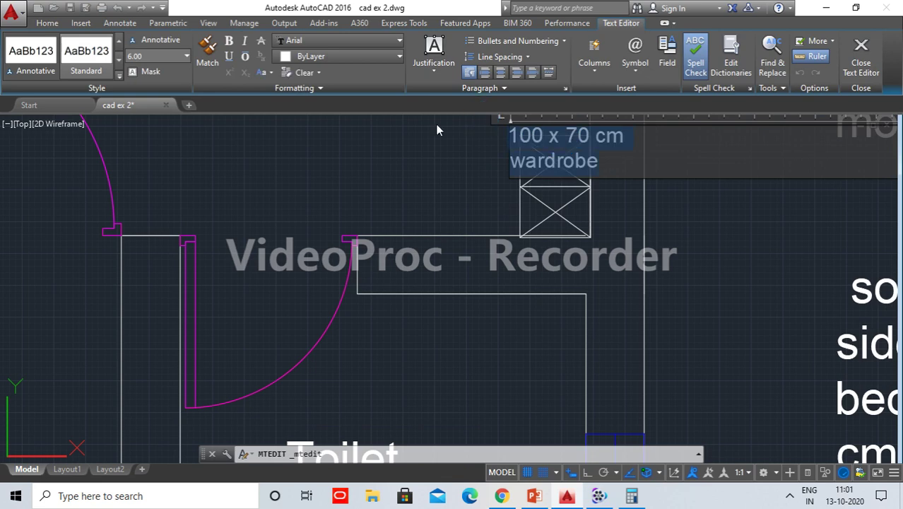
type("4")
key("Return")
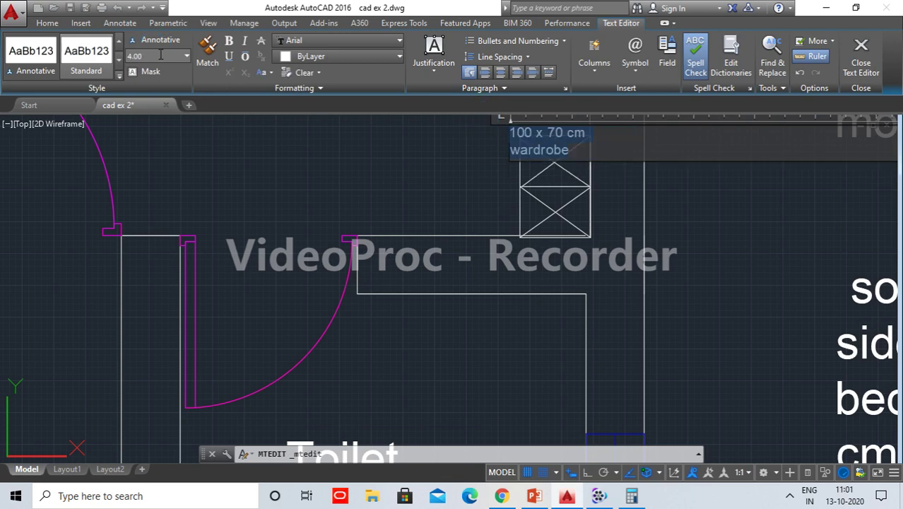
Select the bedroom's inner left wall line and the bed's left edge, leaving the door unselected.
left_click(251, 170)
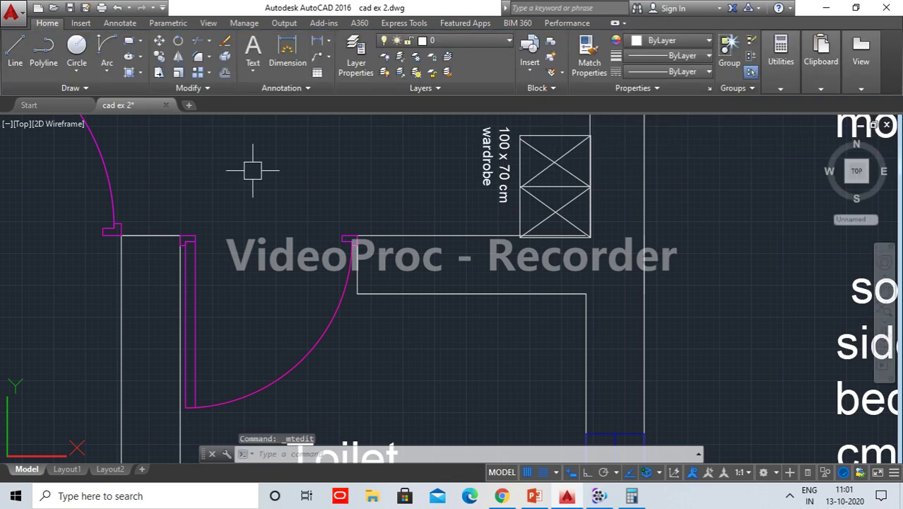
scroll(424, 282, "down", 3)
scroll(499, 346, "down", 2)
middle_click_drag(500, 347, 457, 507)
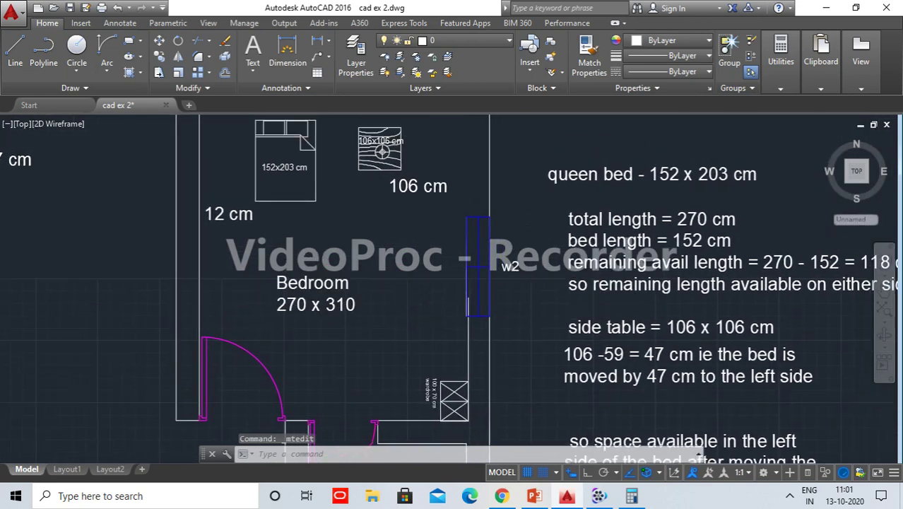
middle_click_drag(399, 285, 417, 267)
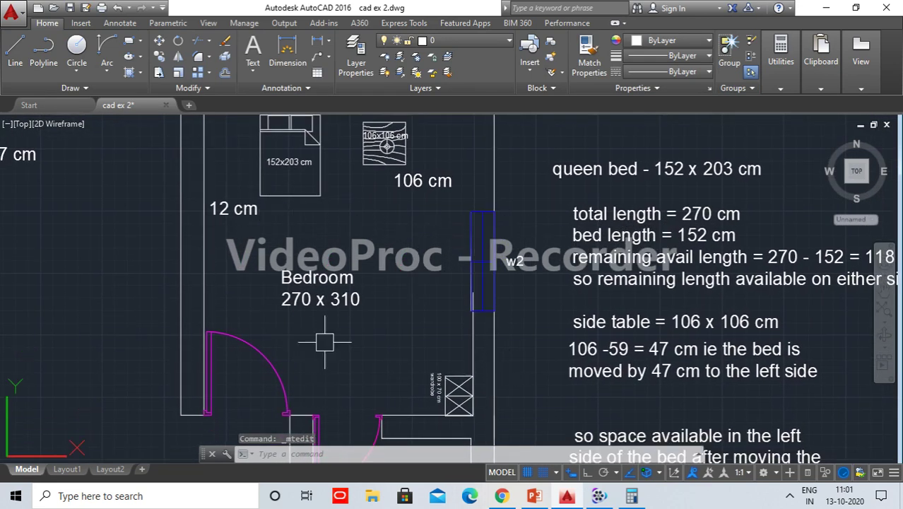
middle_click_drag(372, 290, 476, 311)
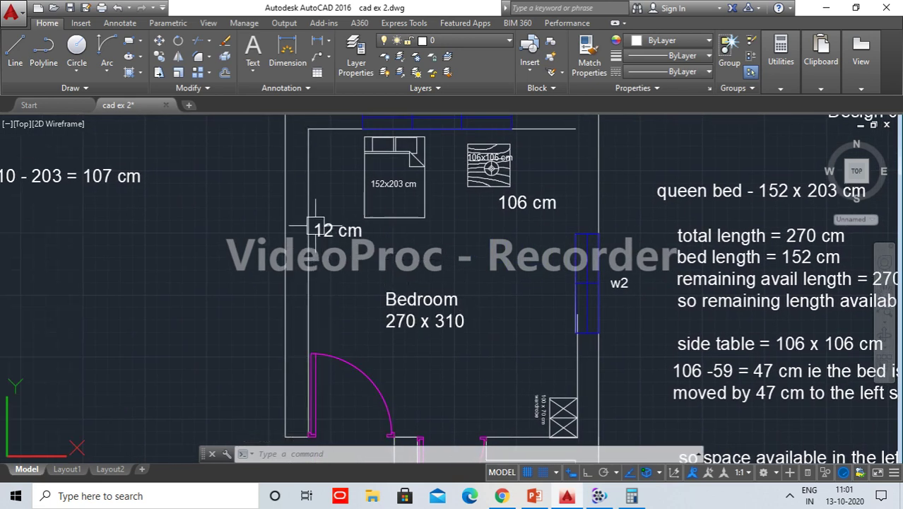
left_click(308, 282)
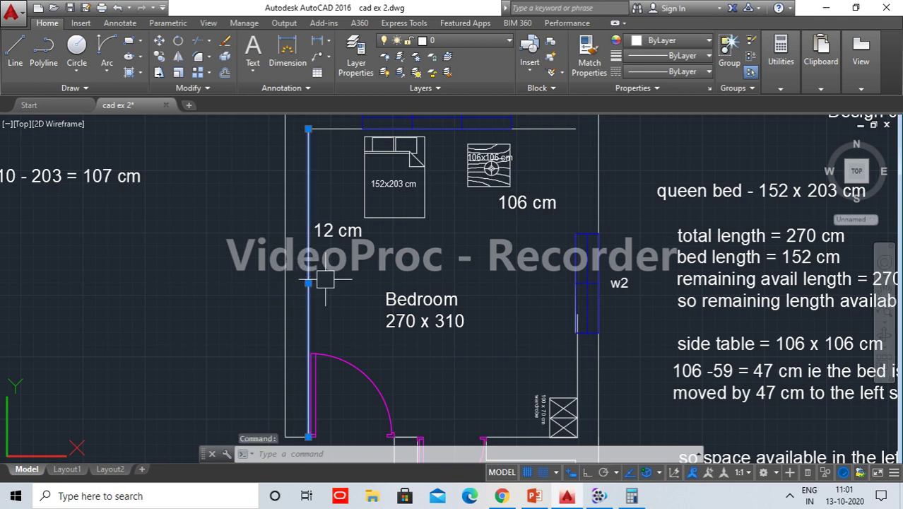
left_click(362, 175)
middle_click_drag(332, 332, 389, 222)
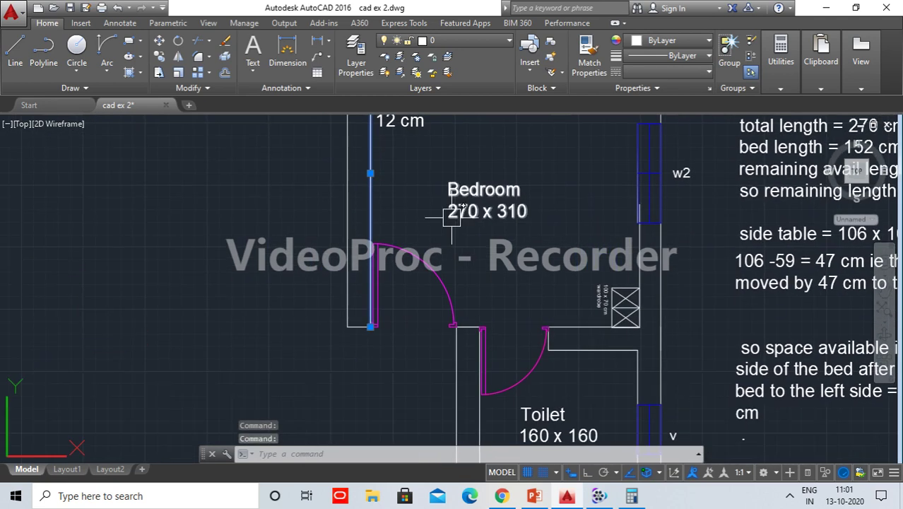
scroll(352, 293, "up", 3)
scroll(394, 269, "up", 3)
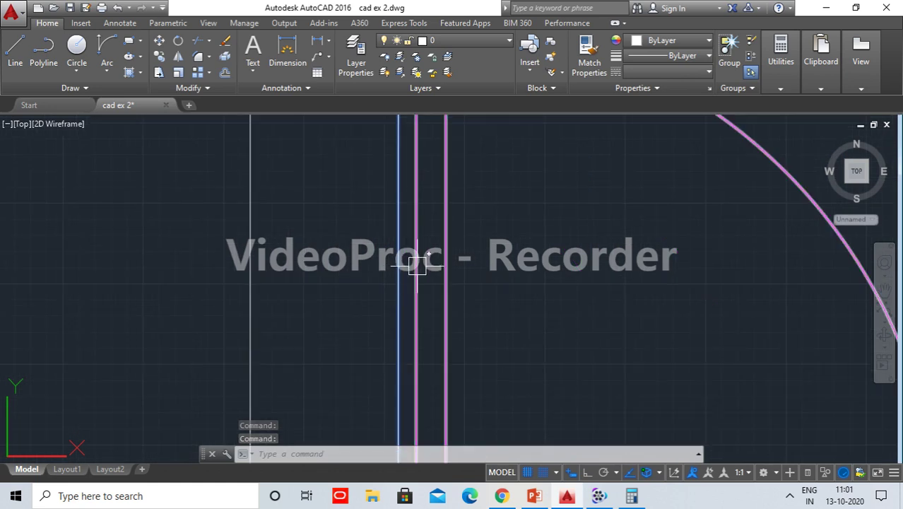
left_click(417, 265)
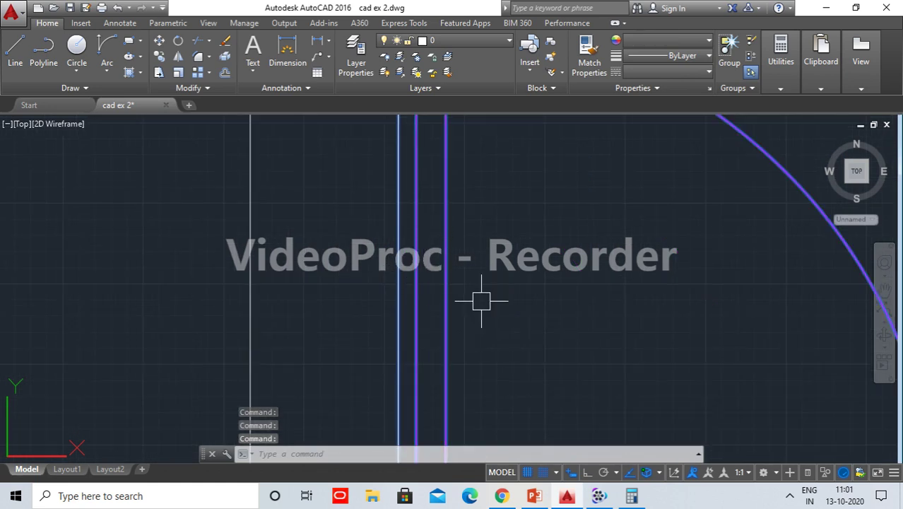
left_click(441, 293, "shift")
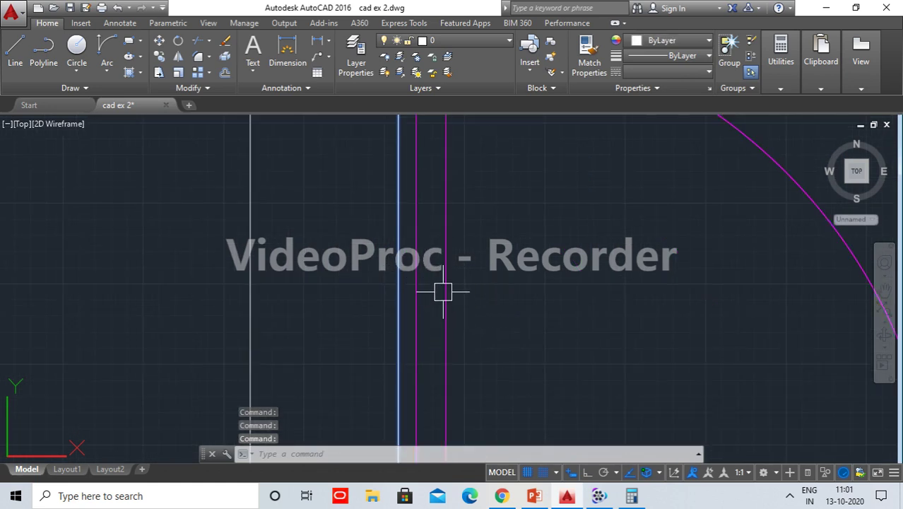
Add the wardrobe label to the selection and start a COPY of the chosen objects.
scroll(442, 292, "down", 3)
middle_click_drag(470, 315, 428, 400)
scroll(377, 272, "down", 2)
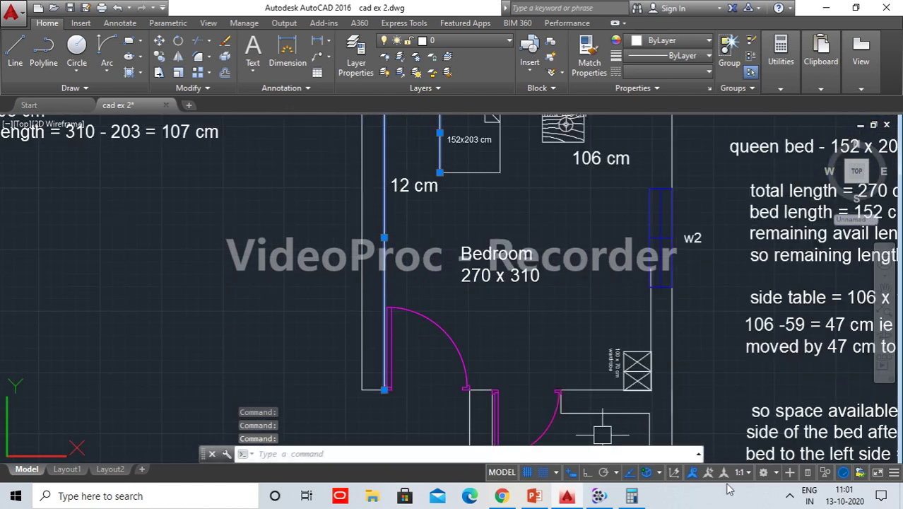
left_click(607, 353)
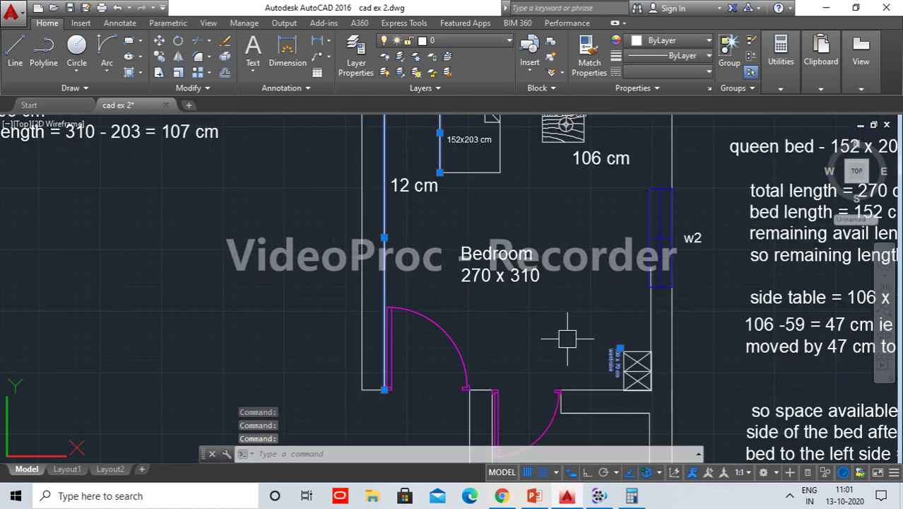
type("co")
key("Return")
Place the copy just left of the bedroom and delete the stray vertical line.
left_click(609, 349)
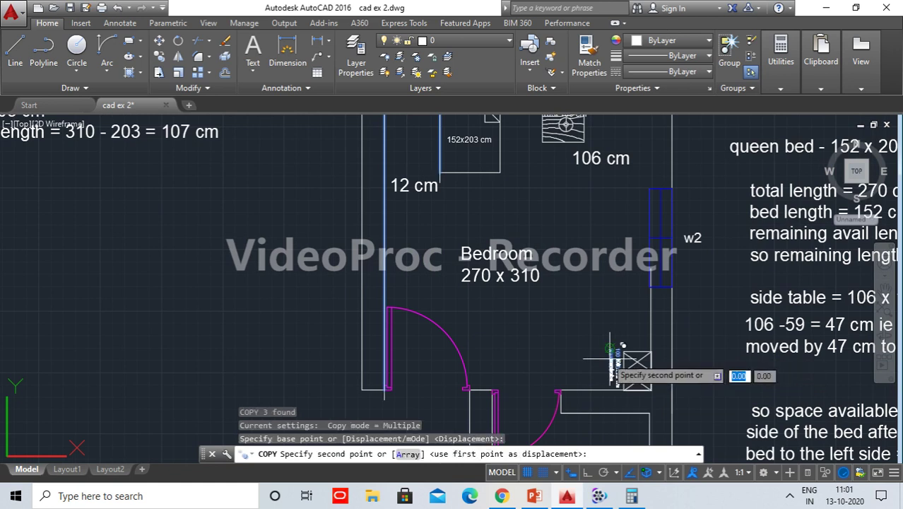
left_click(310, 290)
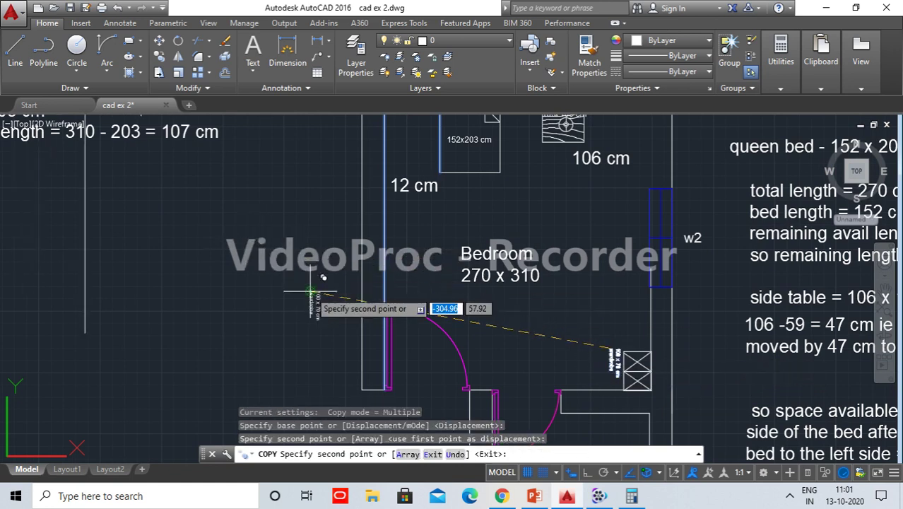
key("Return")
left_click(85, 276)
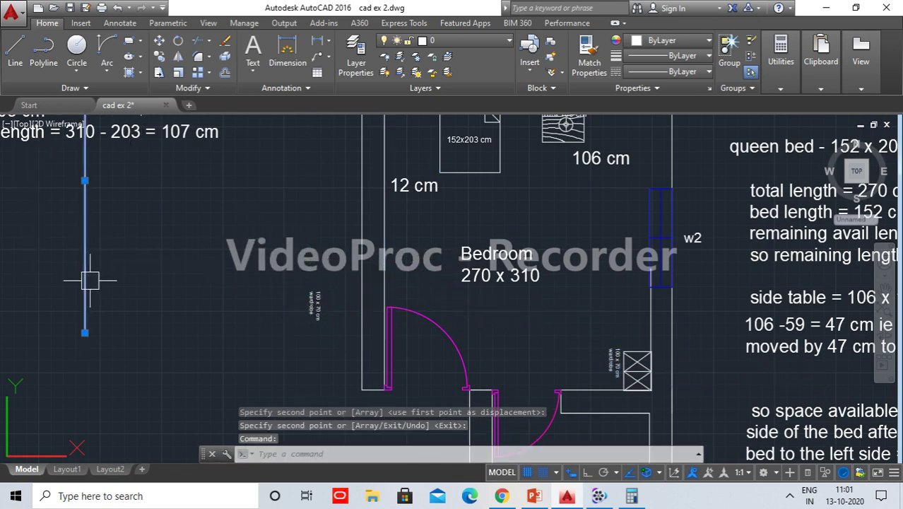
key("Delete")
Rotate the copied label upright with Ortho on, then switch Ortho back off.
double_click(313, 304)
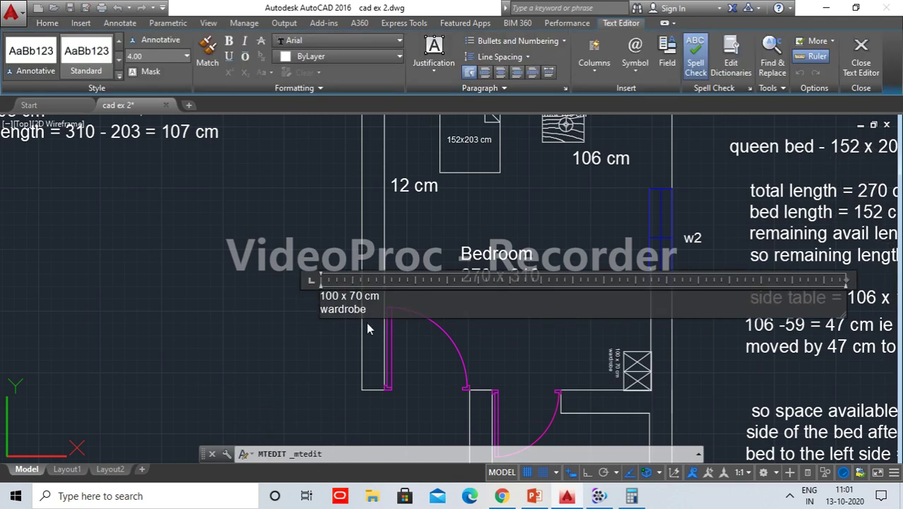
left_click(259, 312)
type("ro")
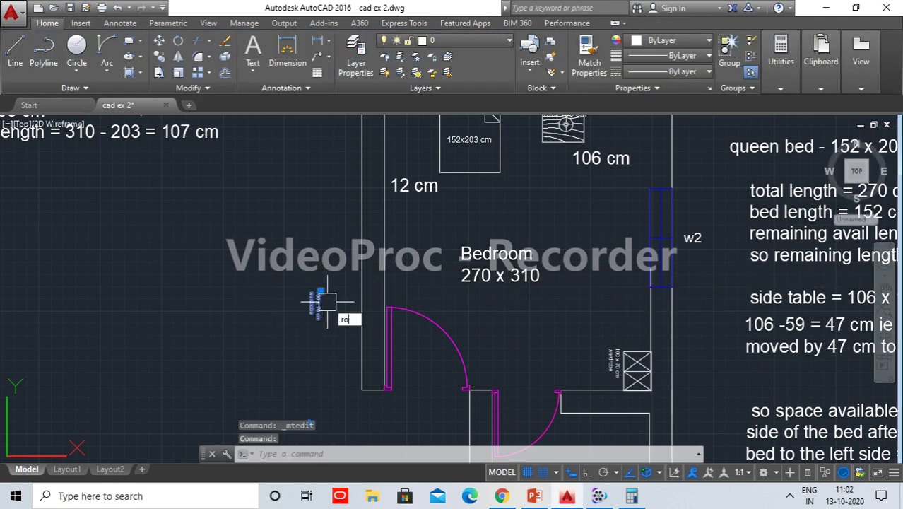
key("Return")
left_click(318, 290)
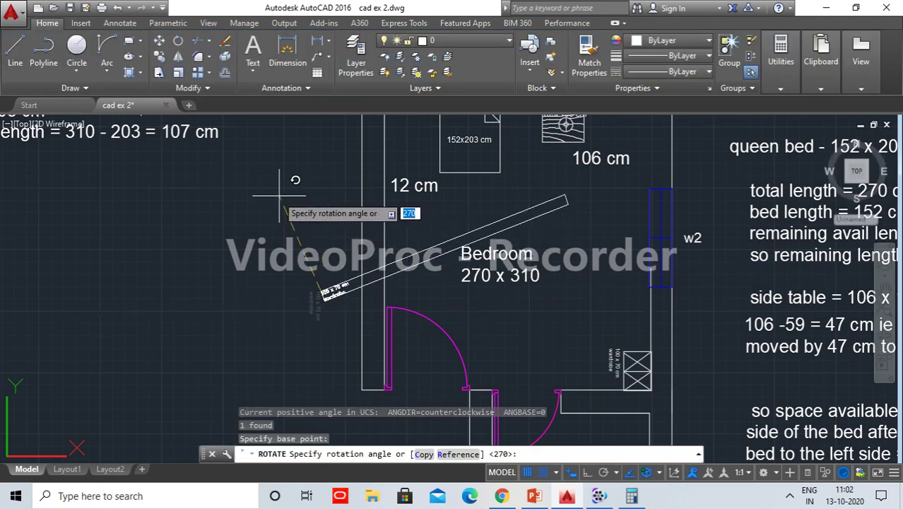
left_click(585, 476)
left_click(256, 317)
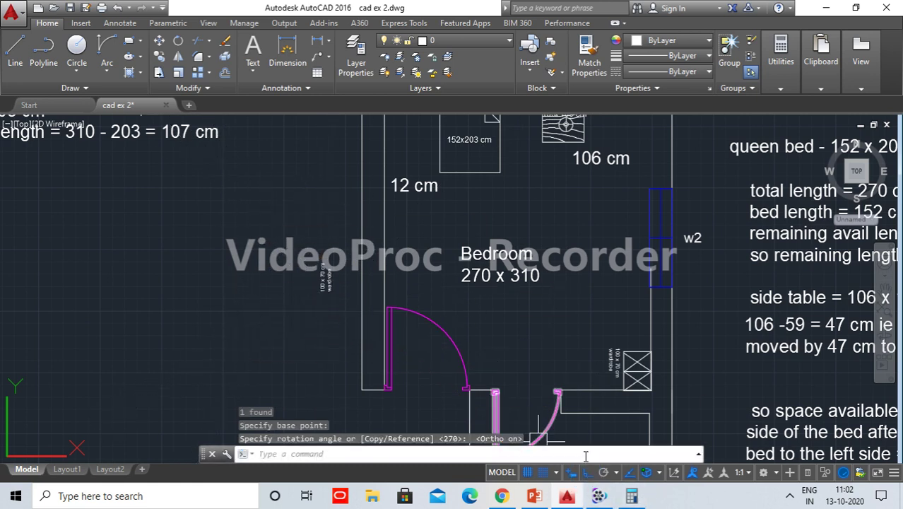
left_click(587, 472)
Set the copied label's text height to 8, discarding an accidental text deletion.
double_click(322, 281)
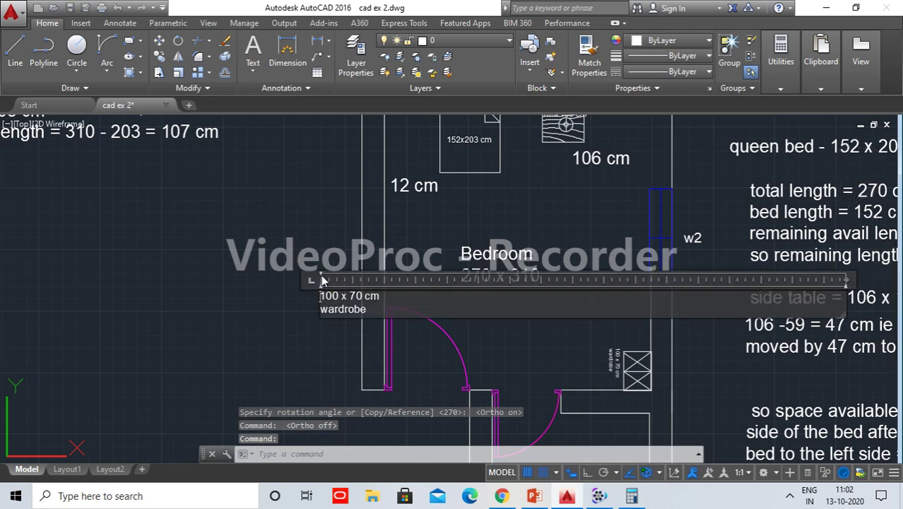
triple_click(292, 294)
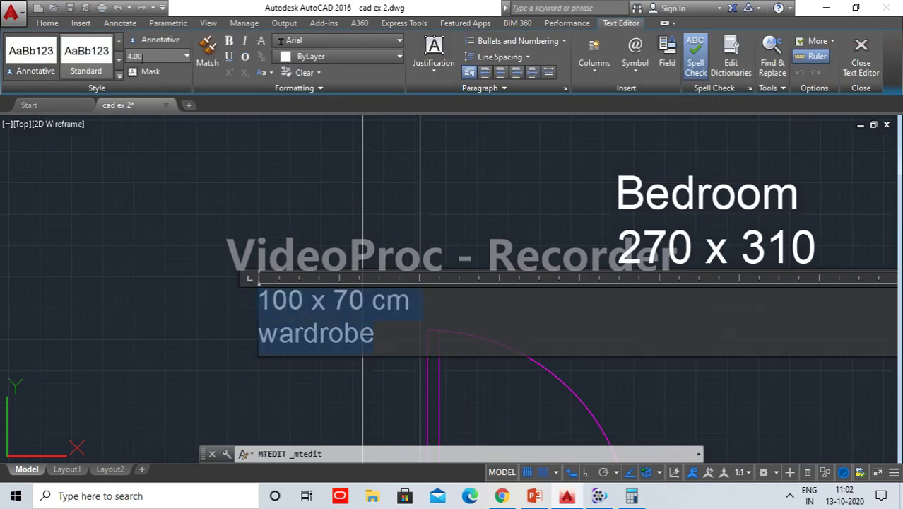
type("8")
key("Return")
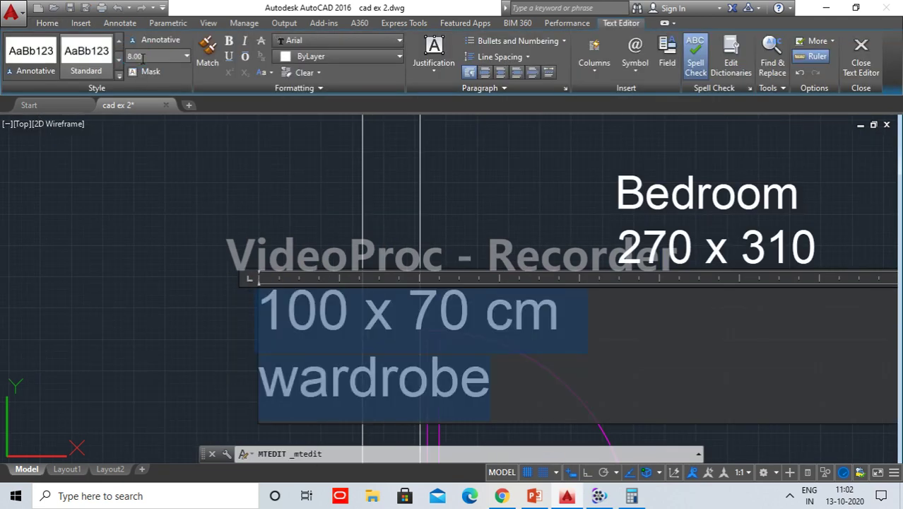
key("BackSpace")
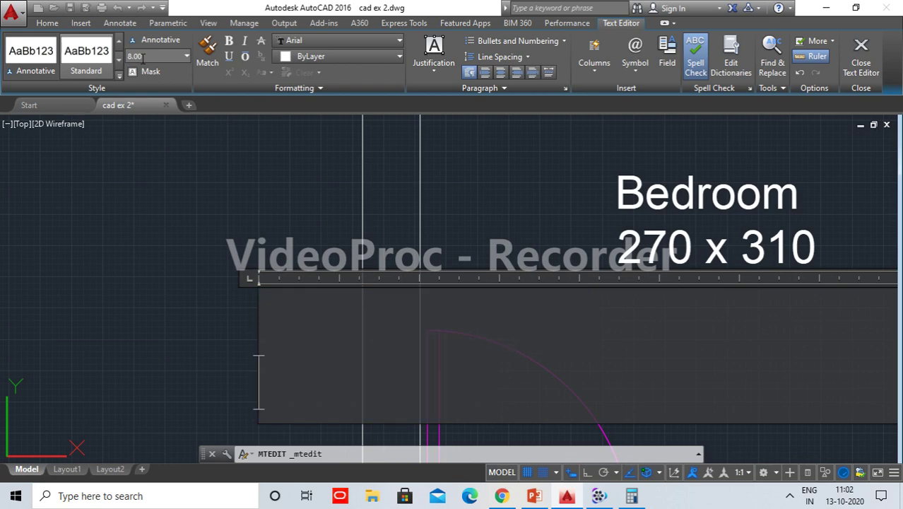
key("Escape")
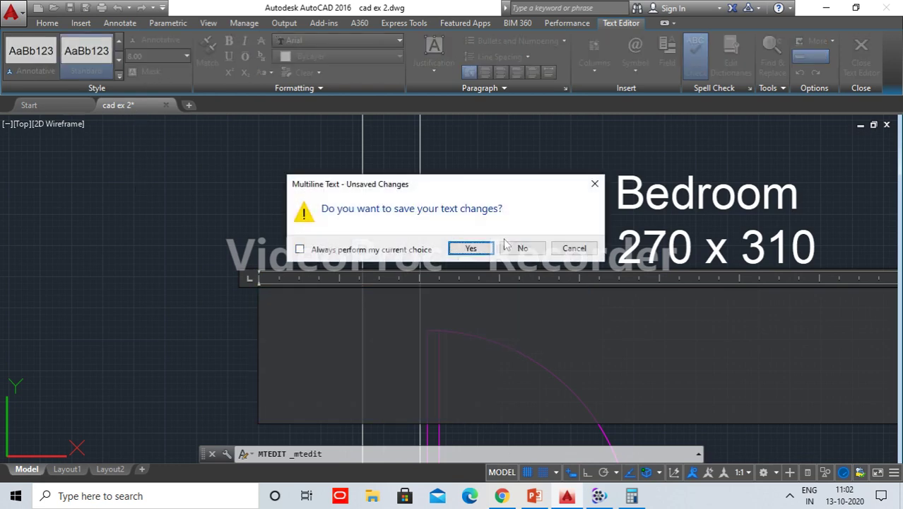
left_click(522, 248)
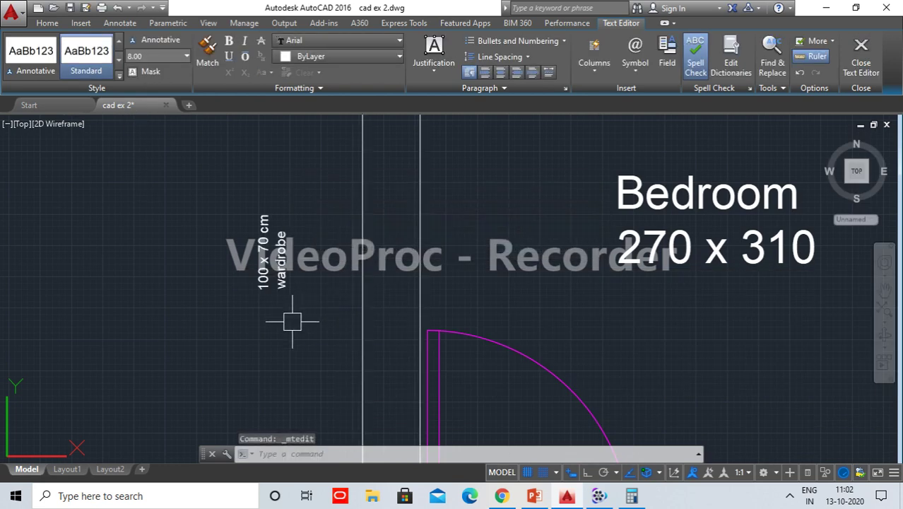
double_click(263, 263)
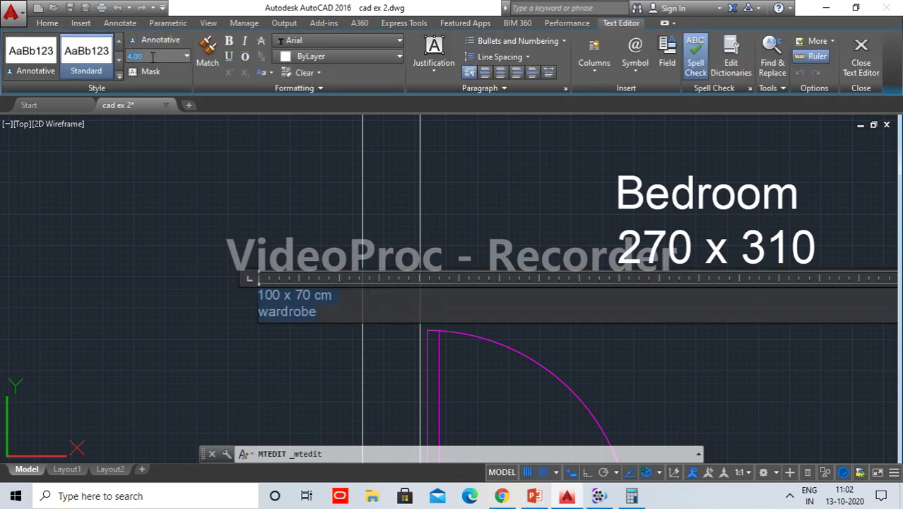
key("Return")
left_click(118, 305)
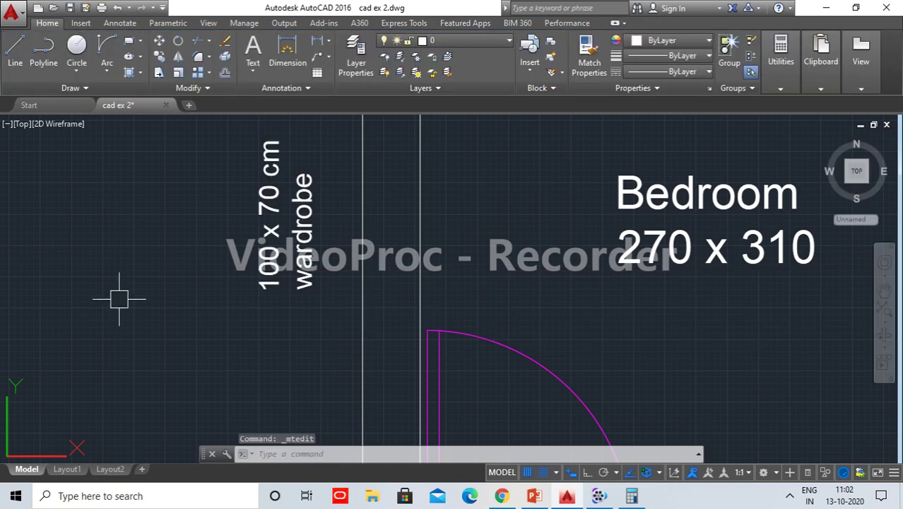
scroll(373, 274, "down", 1)
scroll(426, 286, "down", 1)
scroll(384, 302, "down", 4)
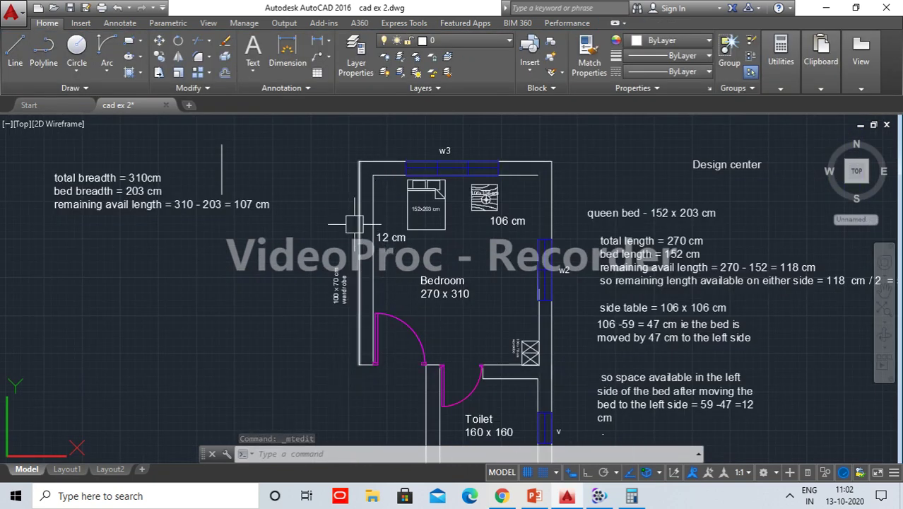
scroll(351, 264, "up", 2)
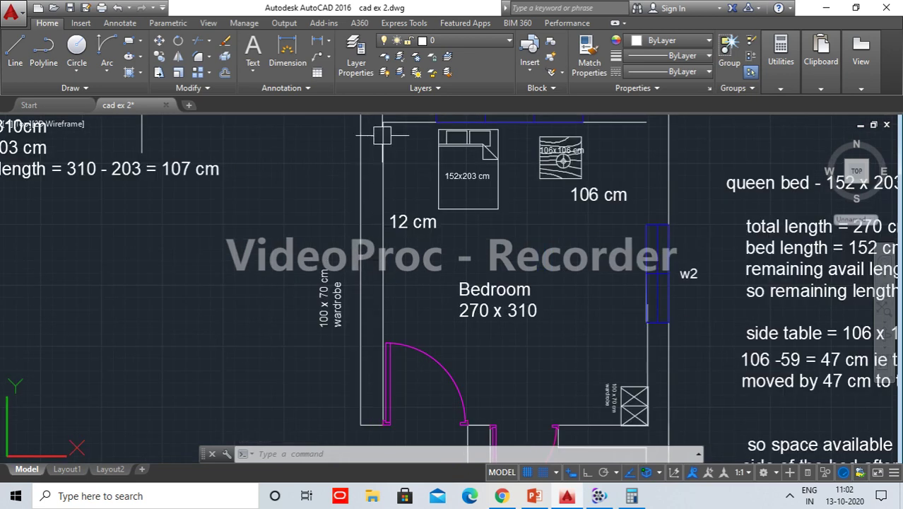
left_click(382, 168)
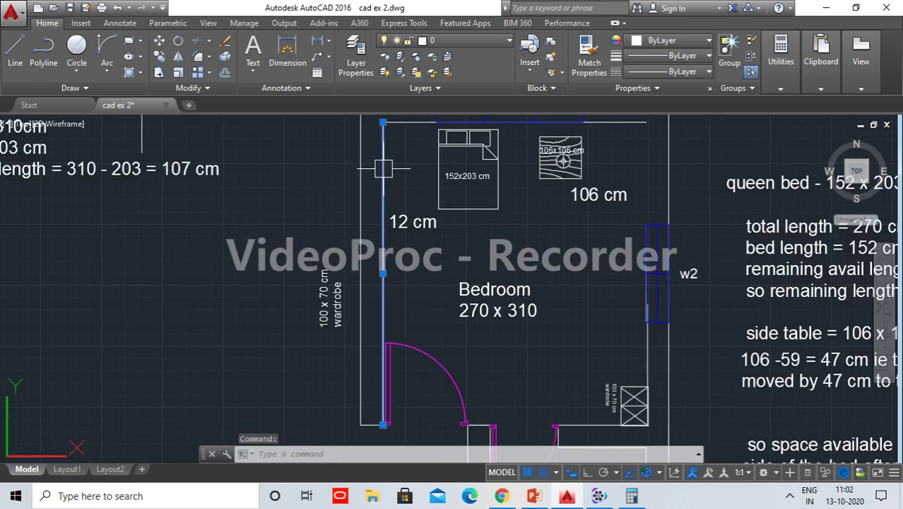
left_click(437, 169)
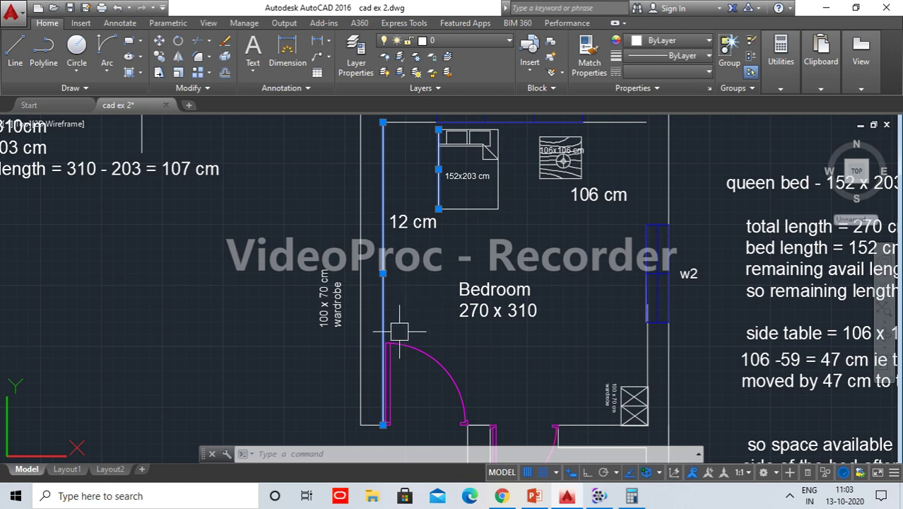
key("Escape")
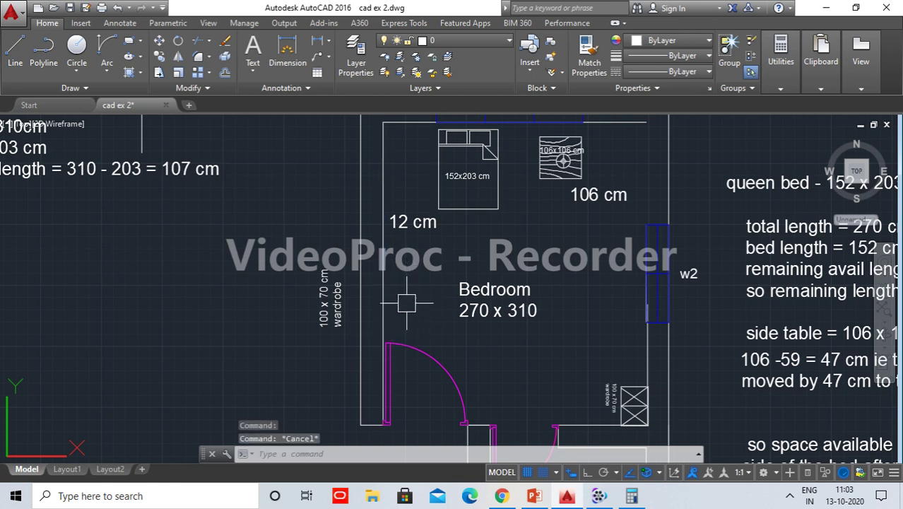
Replace the vertical wardrobe label's wording with '310-152-90='.
double_click(331, 302)
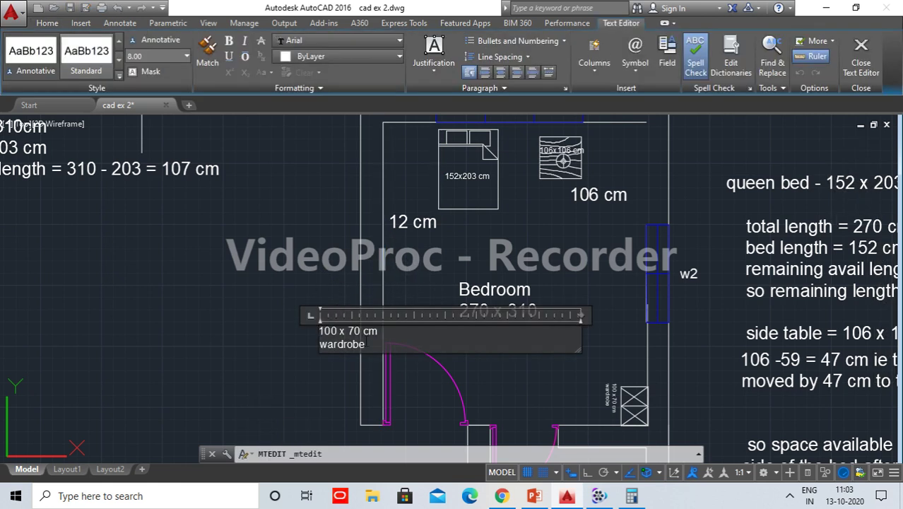
left_click_drag(366, 344, 305, 341)
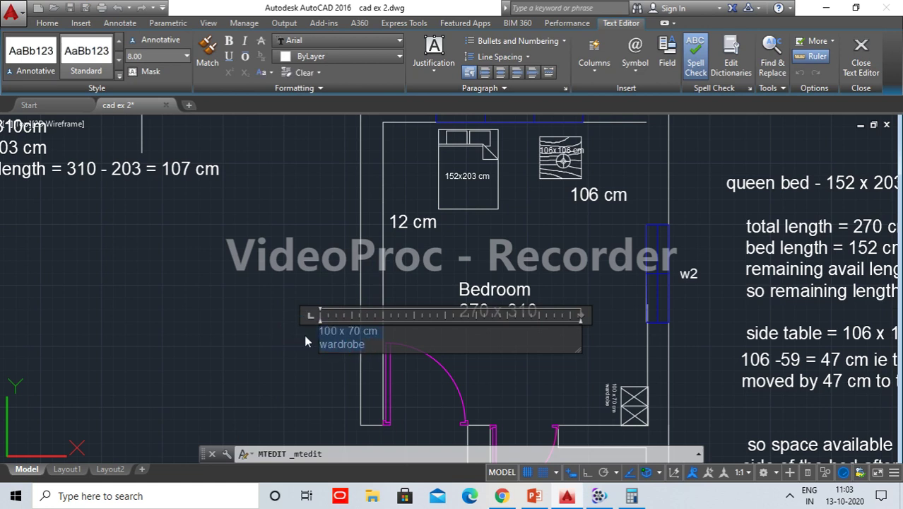
type("310")
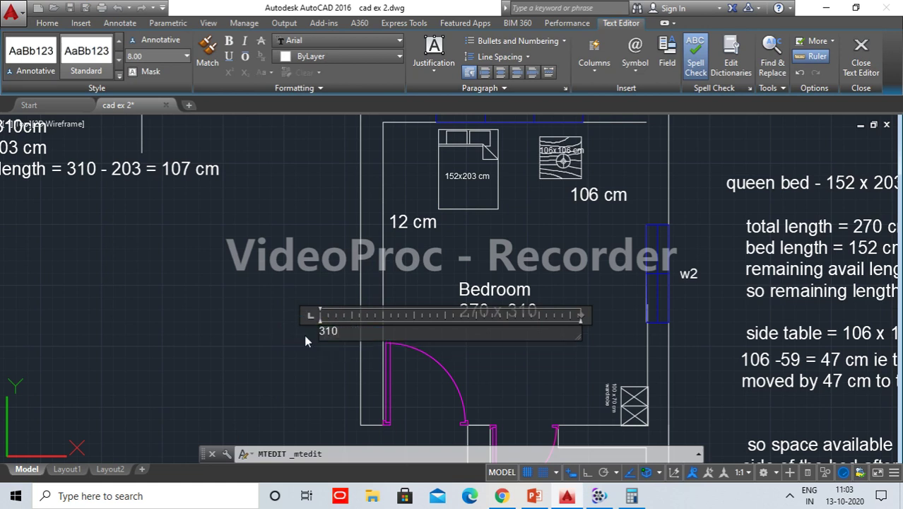
type("-152-")
type("90")
type("=")
Compute 310-152-90 in Windows Calculator, get 68, then minimize it.
left_click(631, 496)
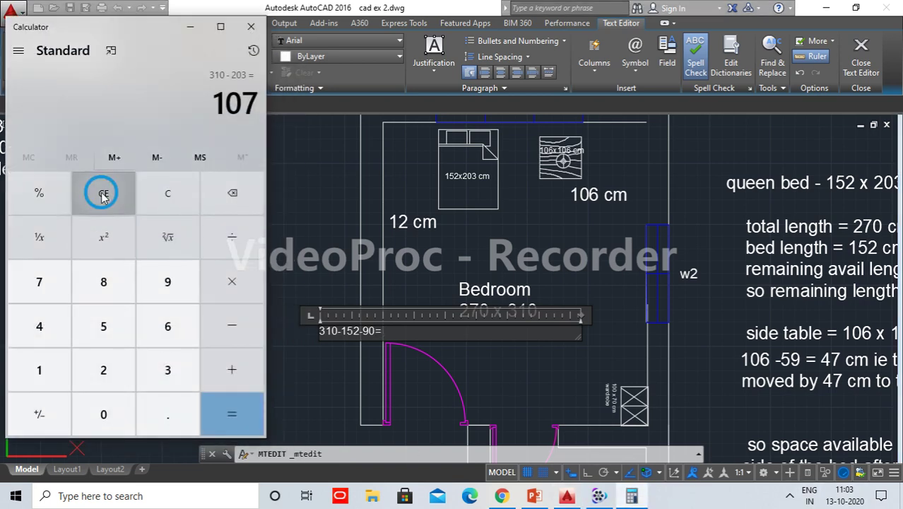
left_click(104, 193)
type("310-152")
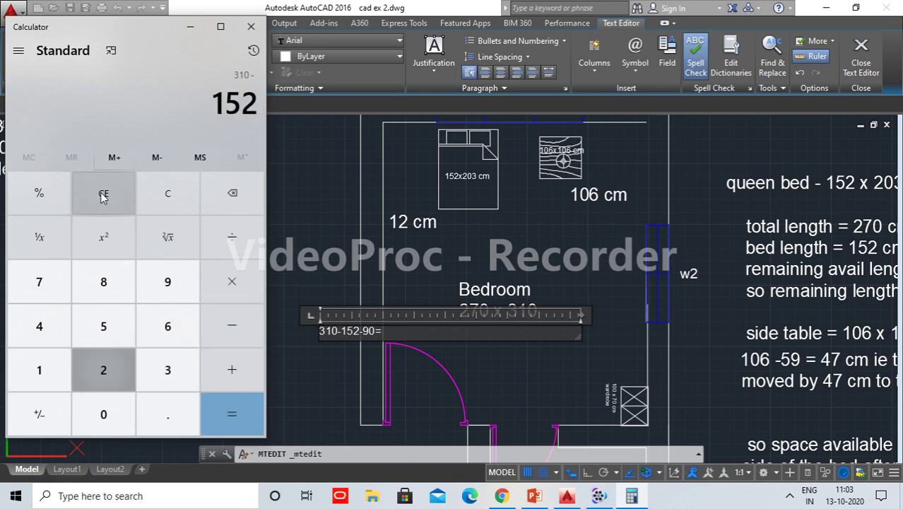
type("-90=")
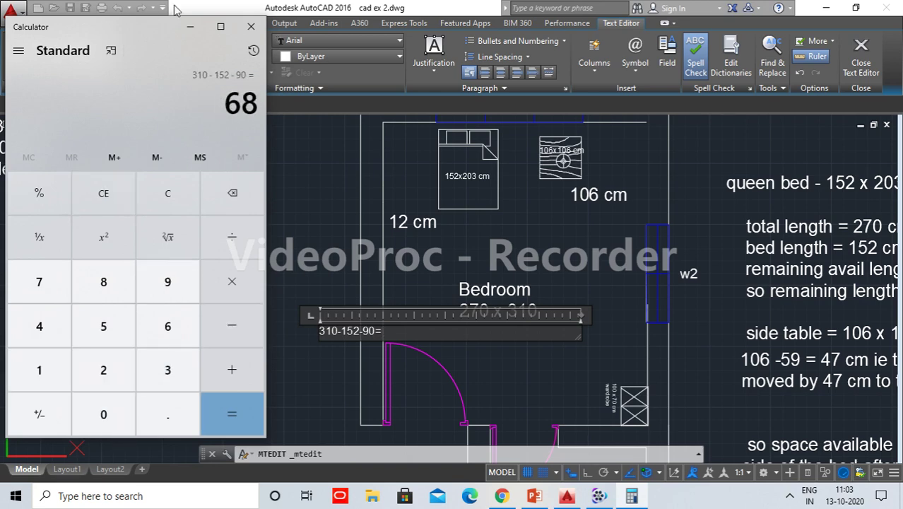
left_click(190, 26)
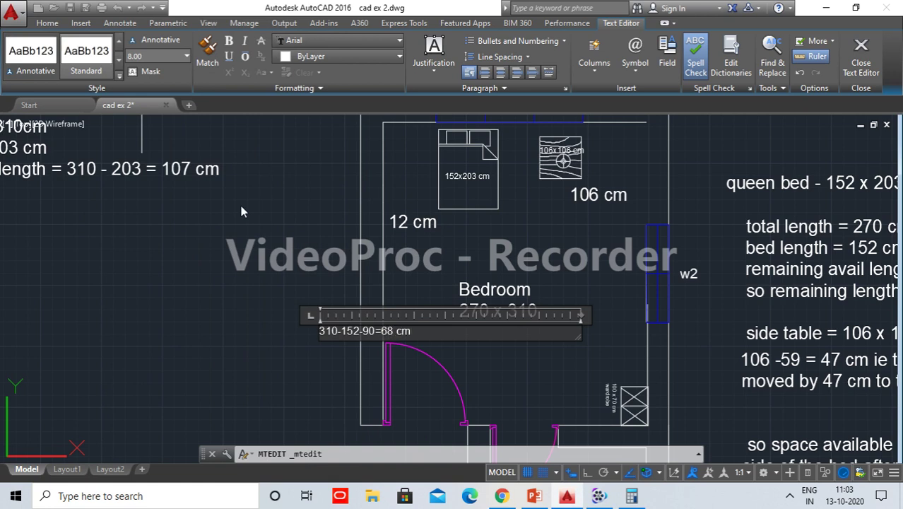
Commit the '310-152-90=68 cm' label and zoom out to view the whole plan.
left_click(178, 271)
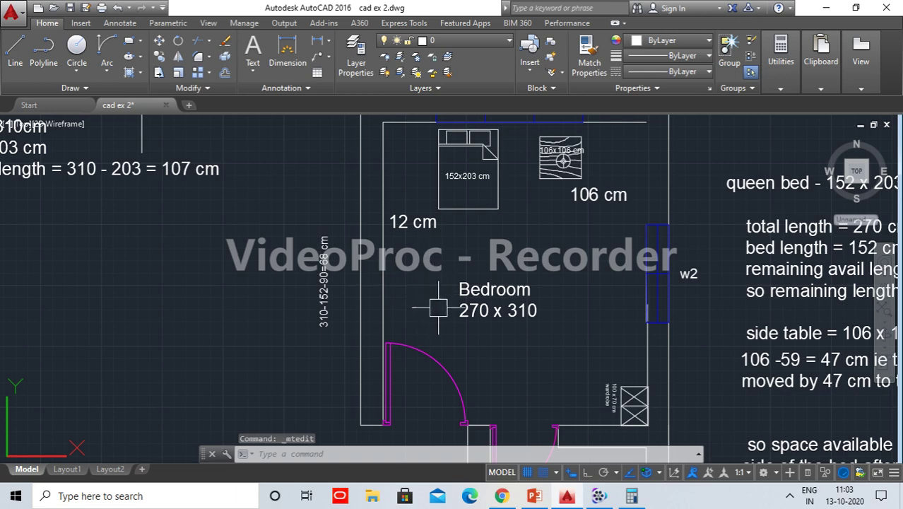
middle_click_drag(208, 301, 249, 297)
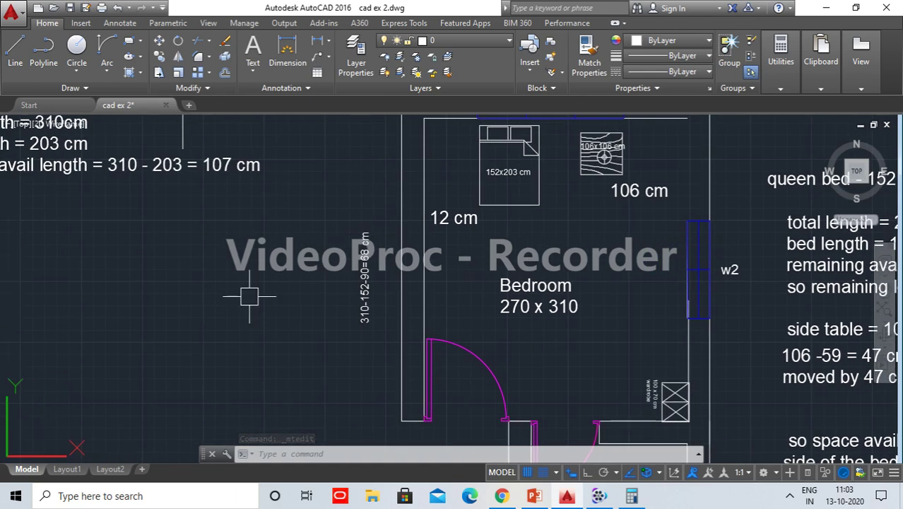
scroll(249, 297, "down", 2)
middle_click_drag(183, 269, 222, 328)
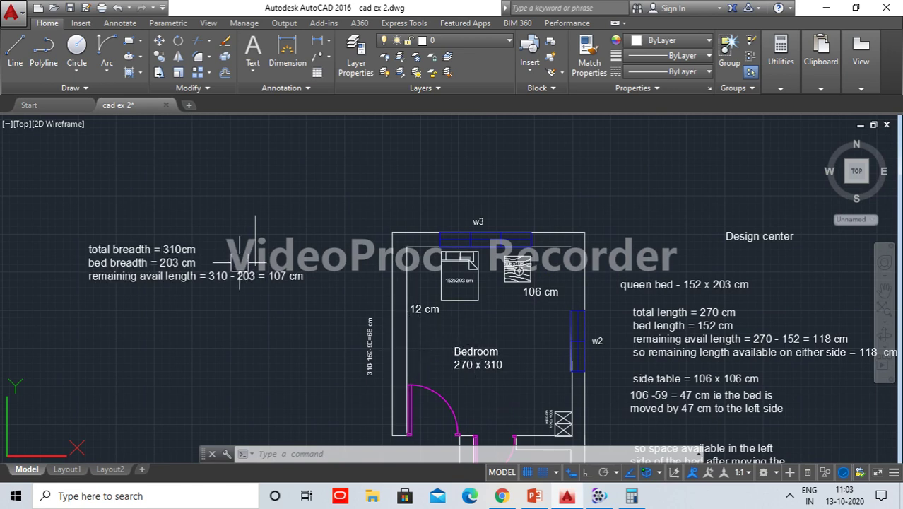
scroll(240, 262, "down", 1)
scroll(185, 234, "down", 1)
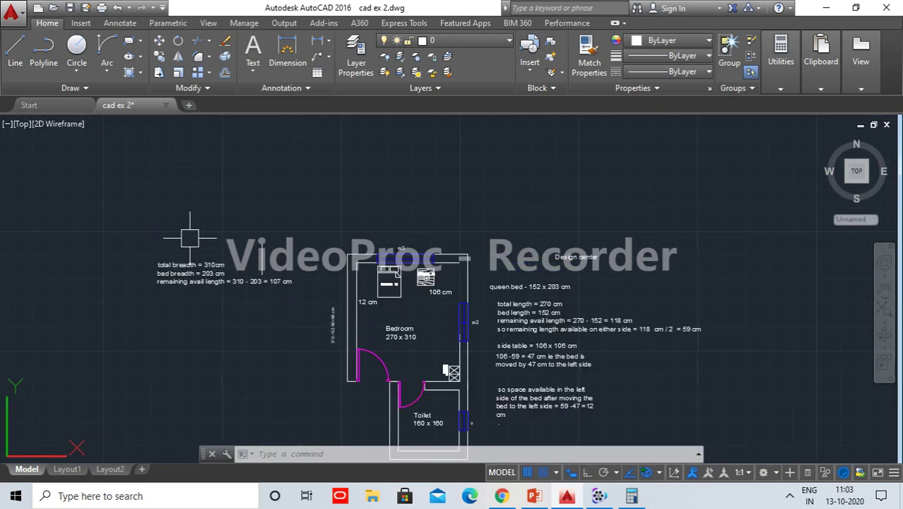
type("adc")
key("Return")
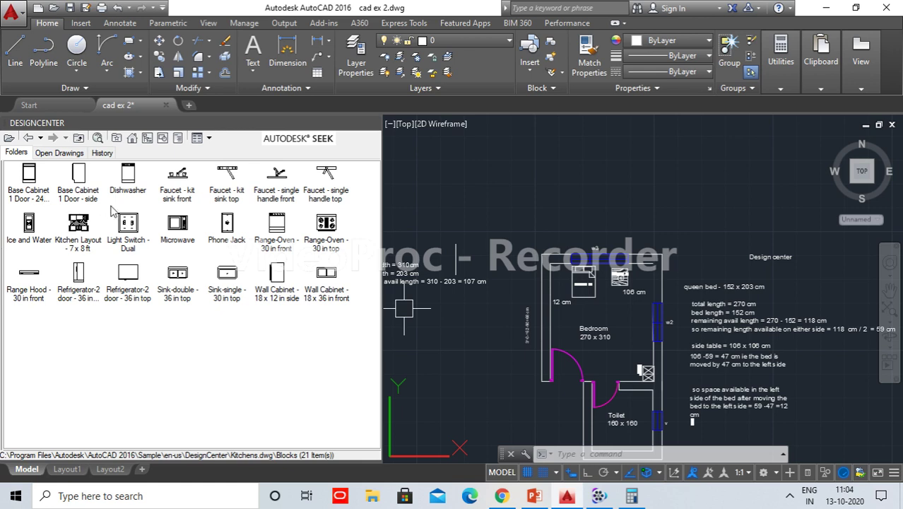
left_click(28, 138)
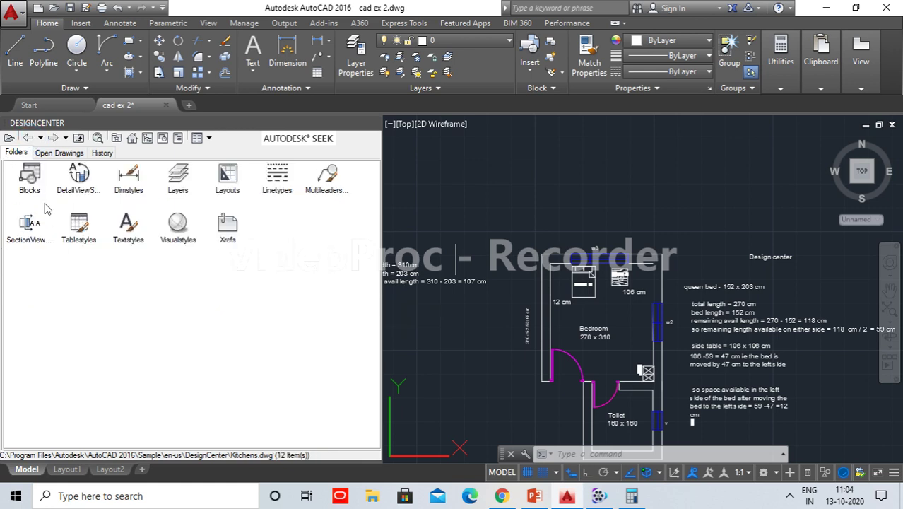
left_click(30, 138)
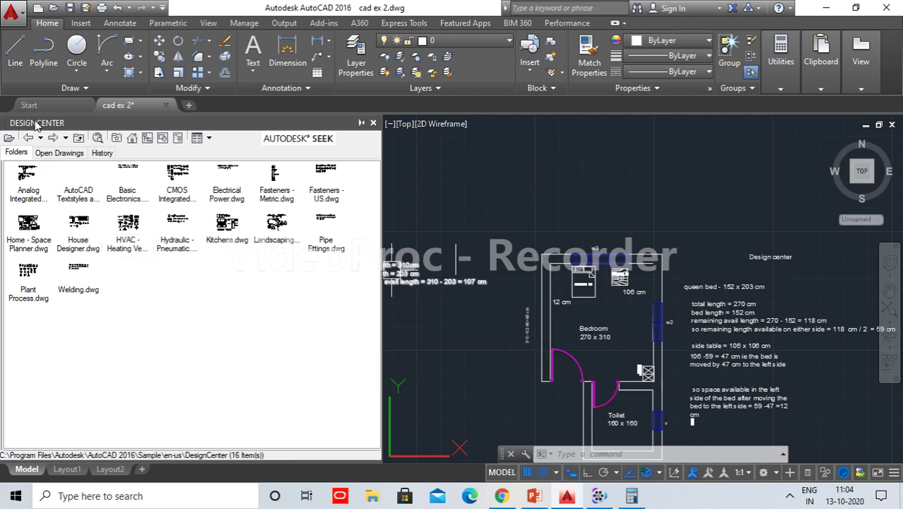
left_click(373, 123)
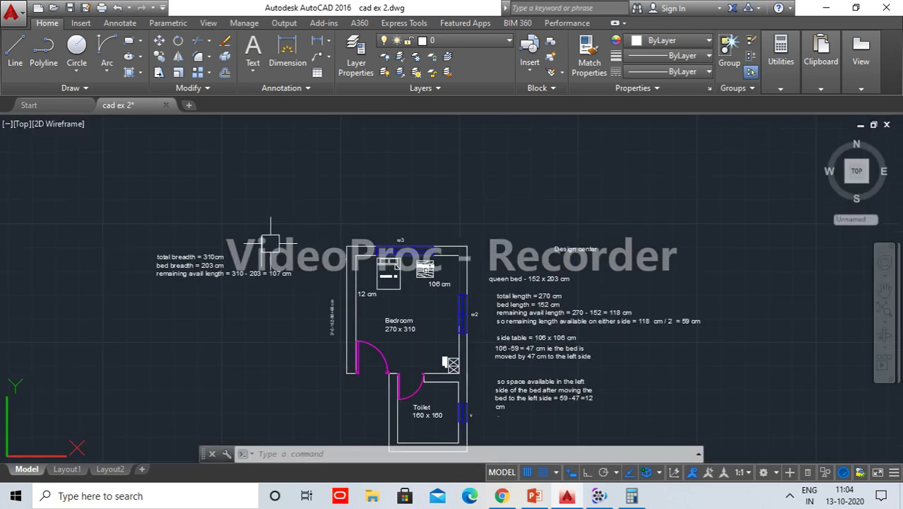
Delete the stray blue object and recentre the view on the bedroom.
left_click(265, 242)
key("Delete")
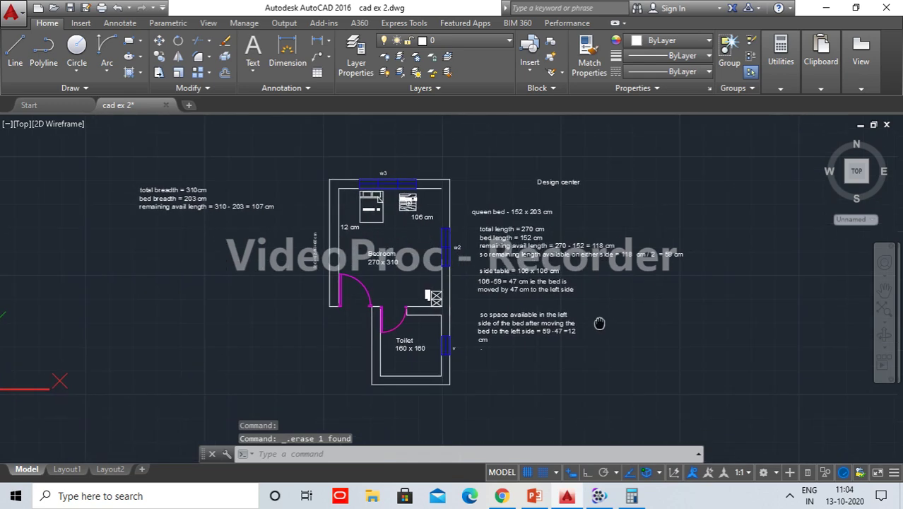
scroll(421, 243, "up", 2)
middle_click_drag(415, 230, 447, 309)
type("la")
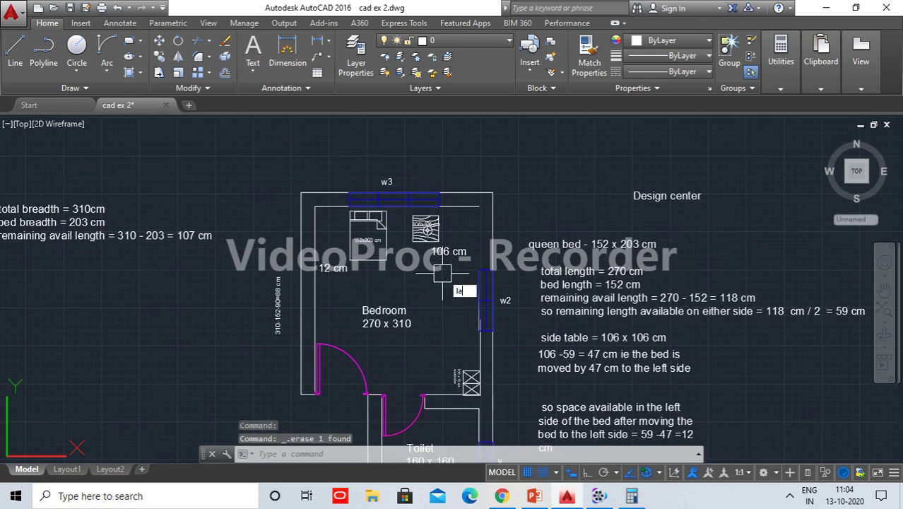
Create a new green layer named 'furn' in the Layer Properties Manager.
type("LAYER")
key("Return")
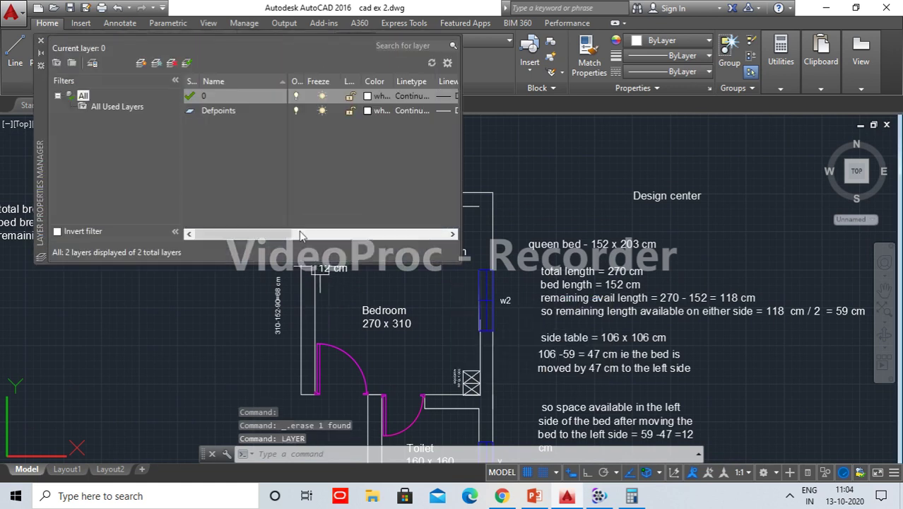
left_click(142, 64)
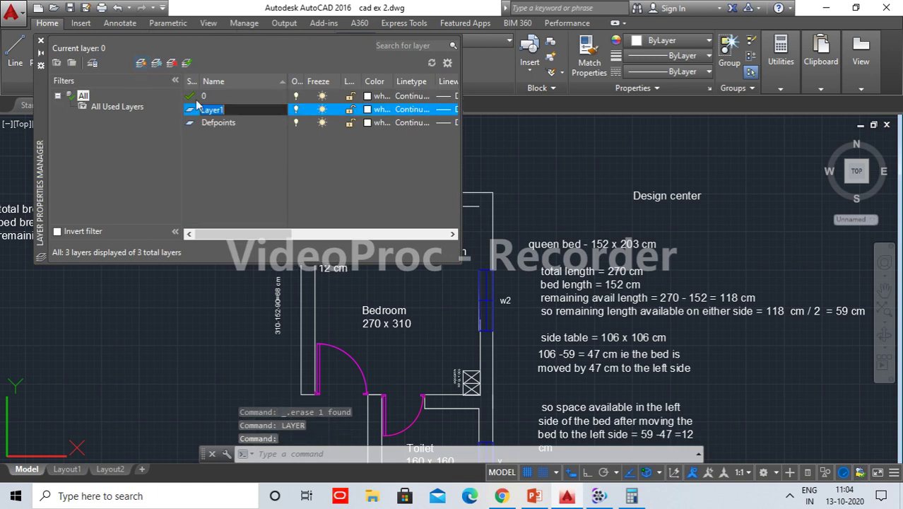
type("f")
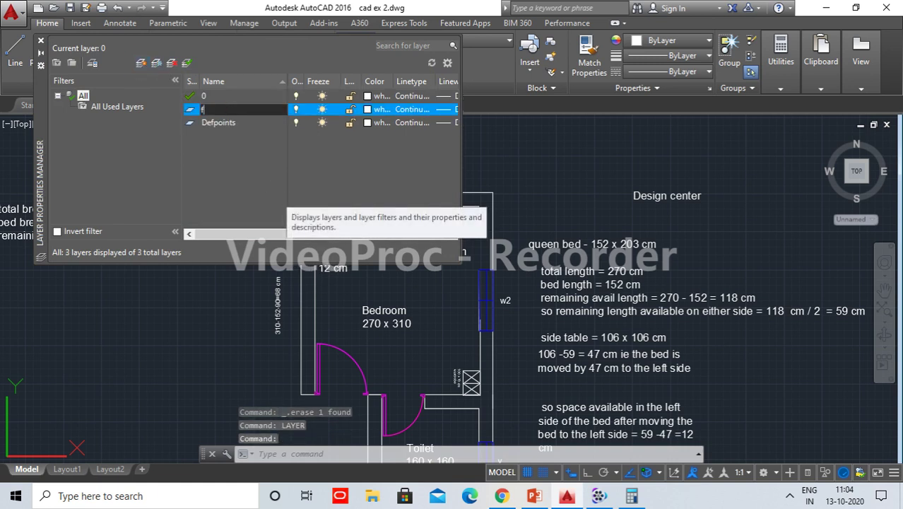
type("urn")
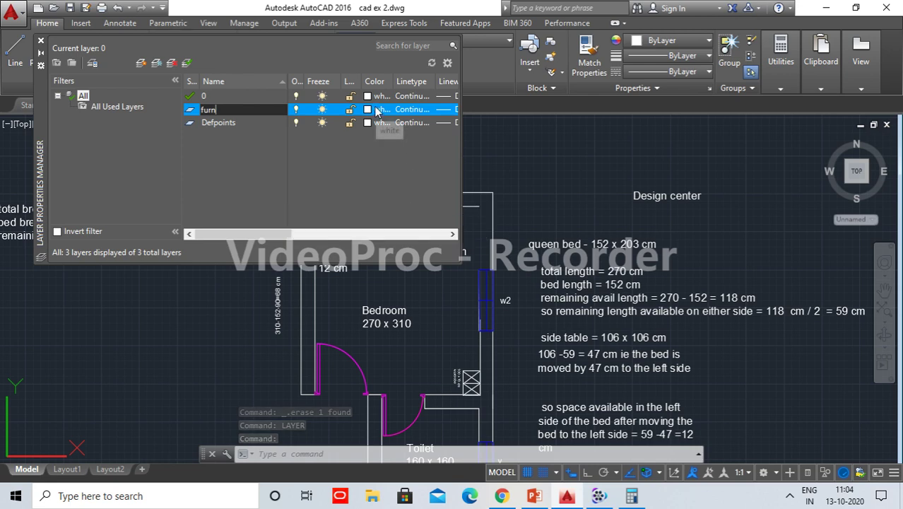
left_click(378, 109)
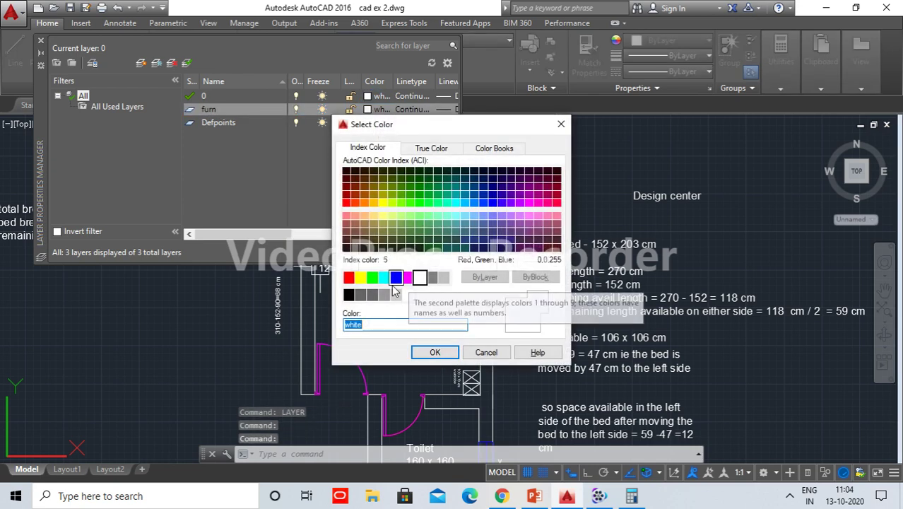
left_click(372, 277)
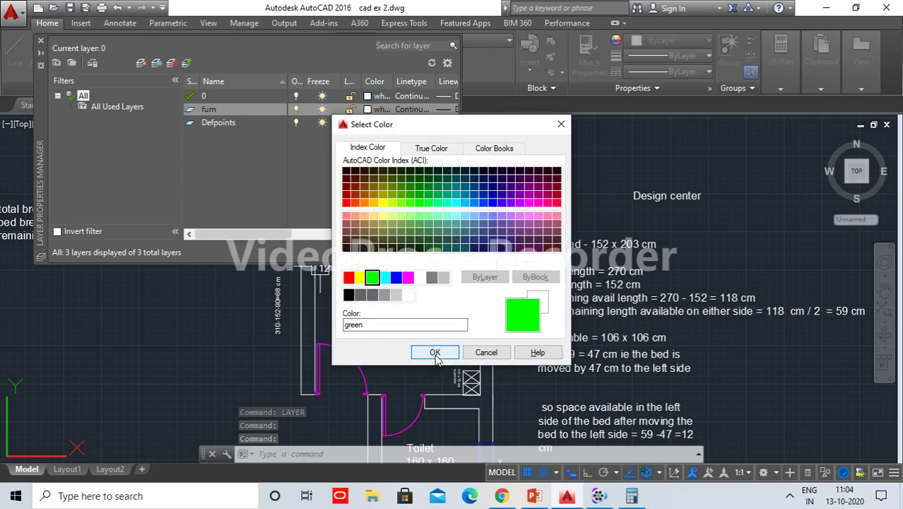
left_click(434, 353)
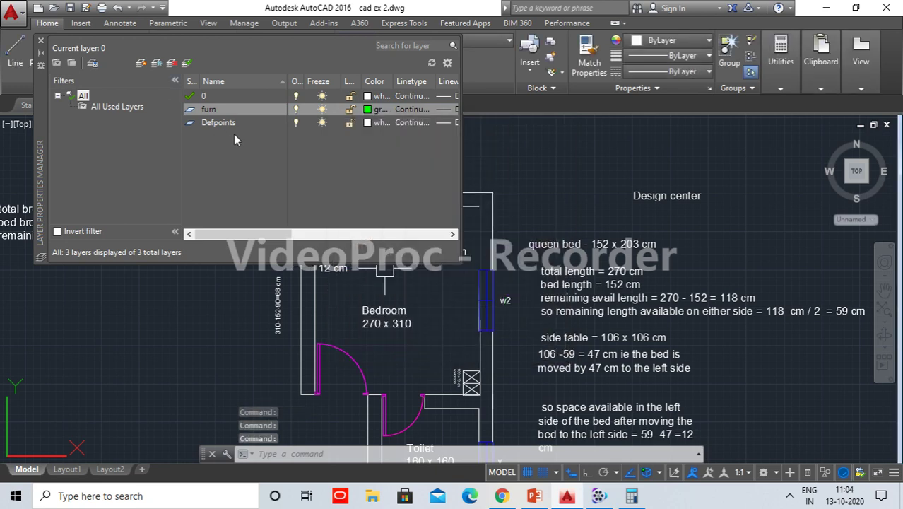
left_click(40, 44)
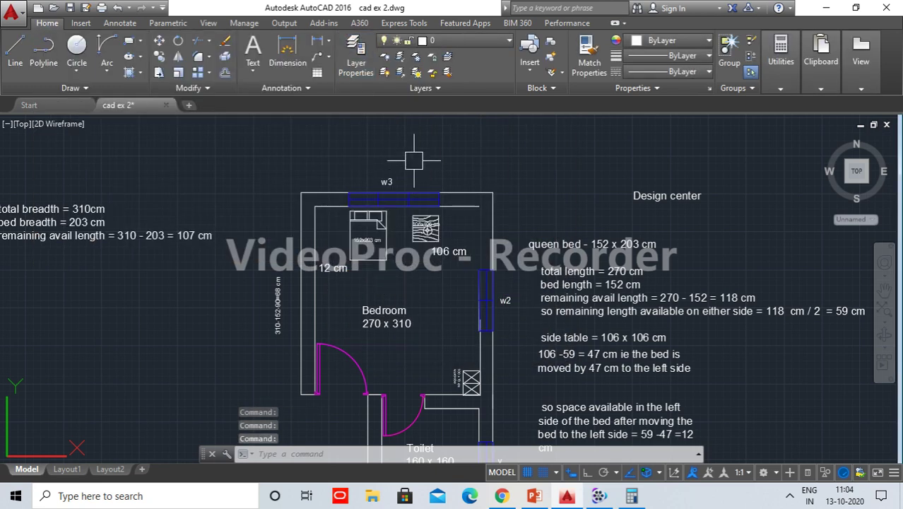
Crossing-select the bed, side table and the whole wardrobe.
left_click(450, 42)
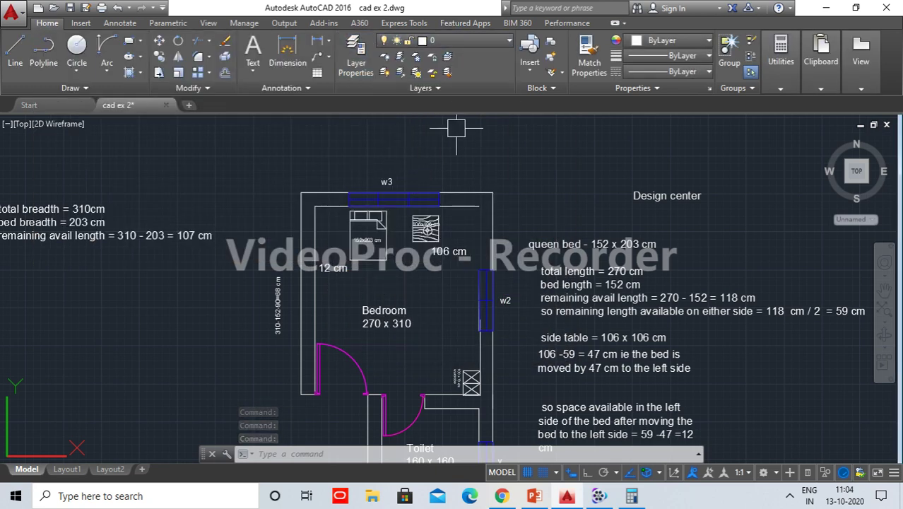
left_click(398, 268)
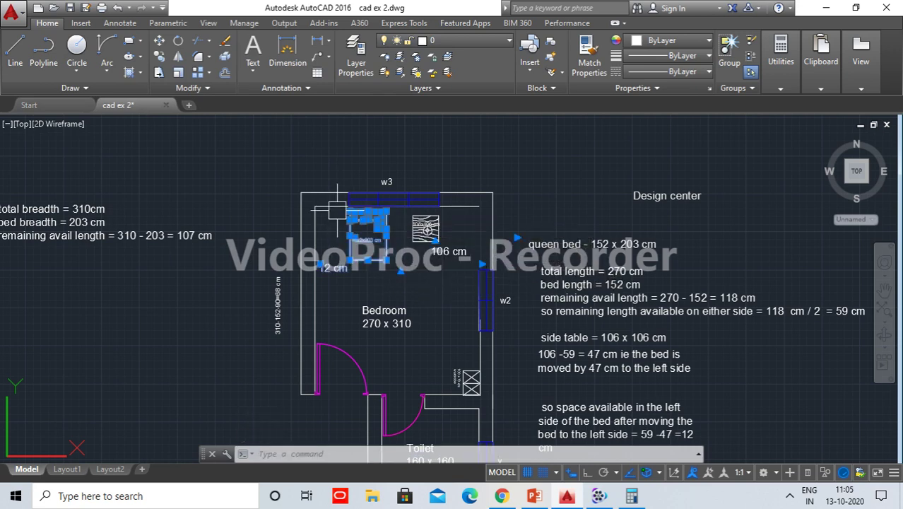
scroll(443, 248, "up", 5)
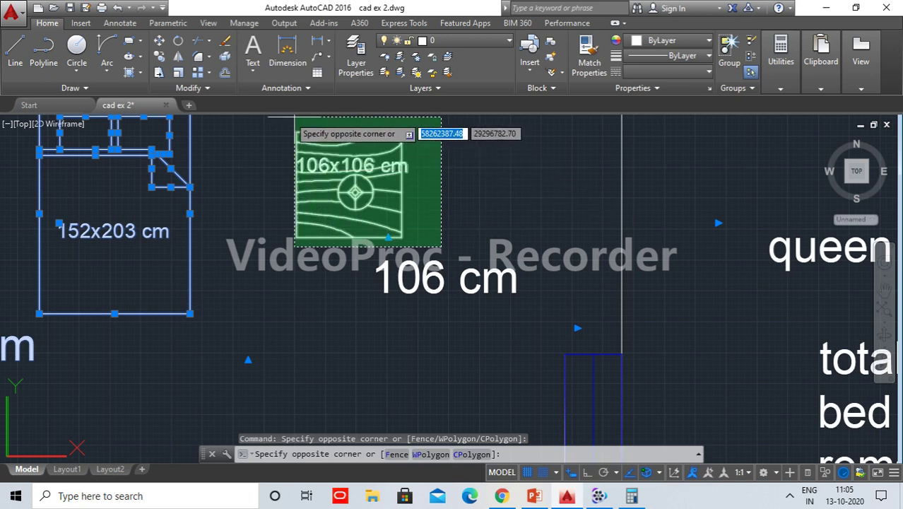
left_click(293, 135)
scroll(297, 141, "down", 4)
middle_click_drag(455, 296, 443, 163)
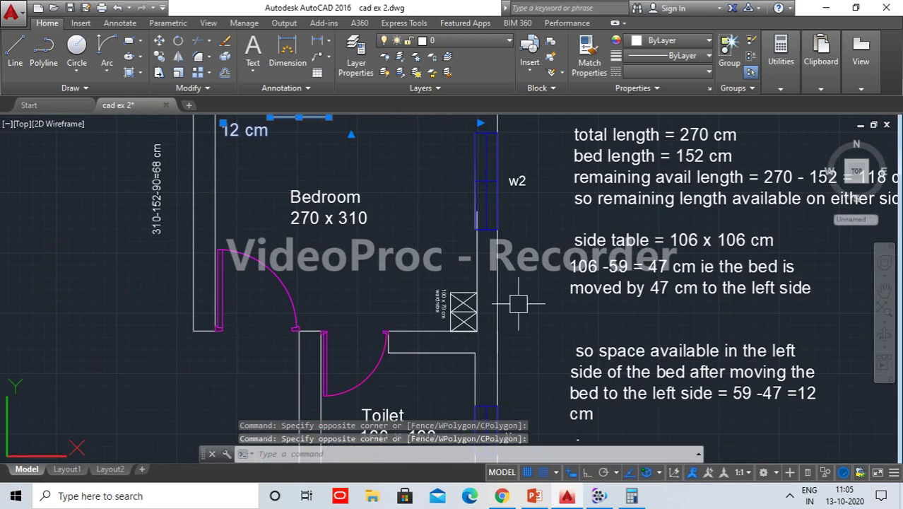
scroll(520, 303, "up", 6)
left_click(584, 263)
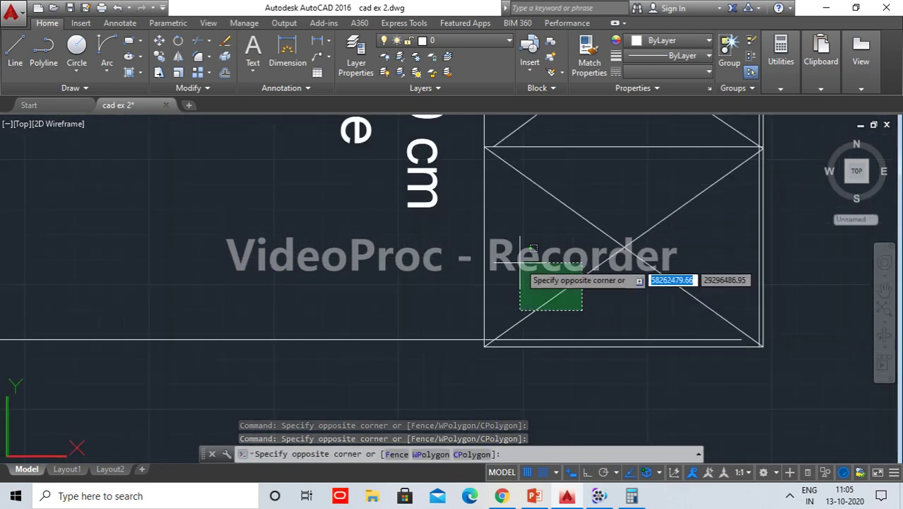
left_click(533, 317)
scroll(605, 242, "down", 2)
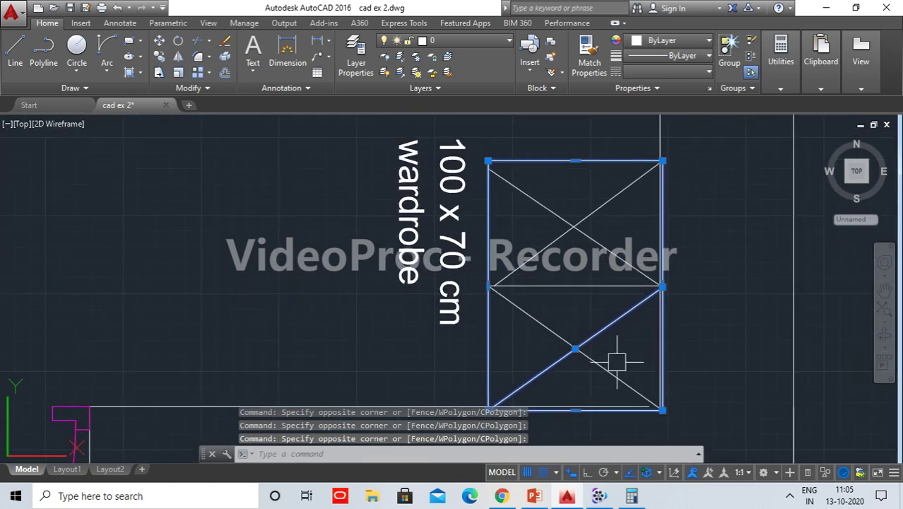
left_click(615, 363)
left_click(512, 215)
scroll(635, 213, "up", 4)
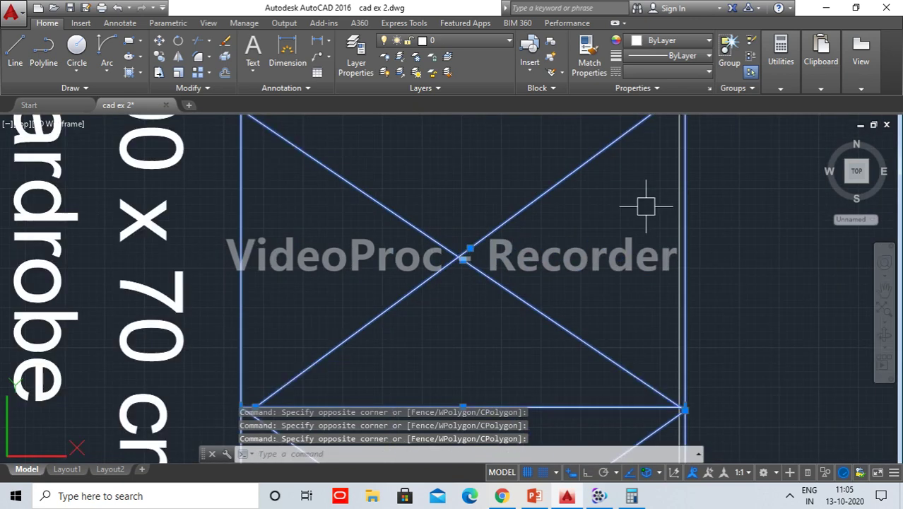
scroll(548, 271, "down", 4)
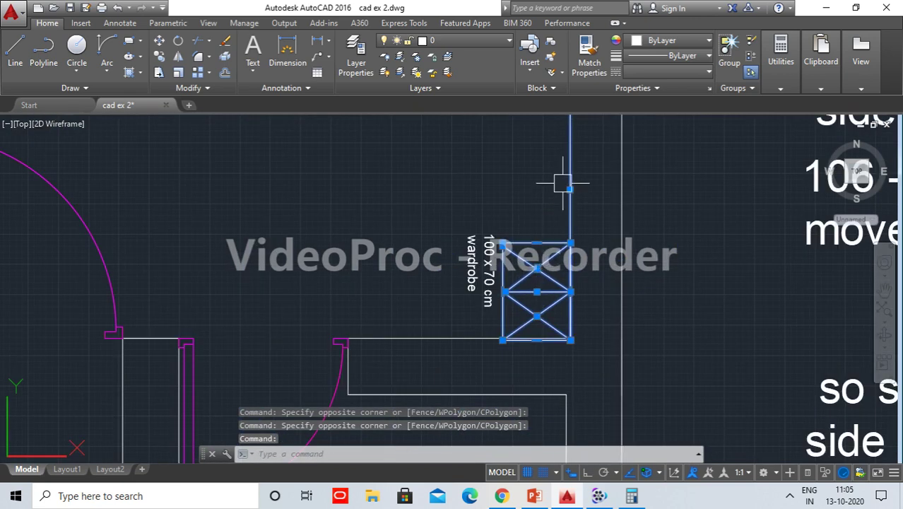
Move the selected furniture onto the green furn layer and pick the 12 cm label.
middle_click_drag(564, 183, 532, 220)
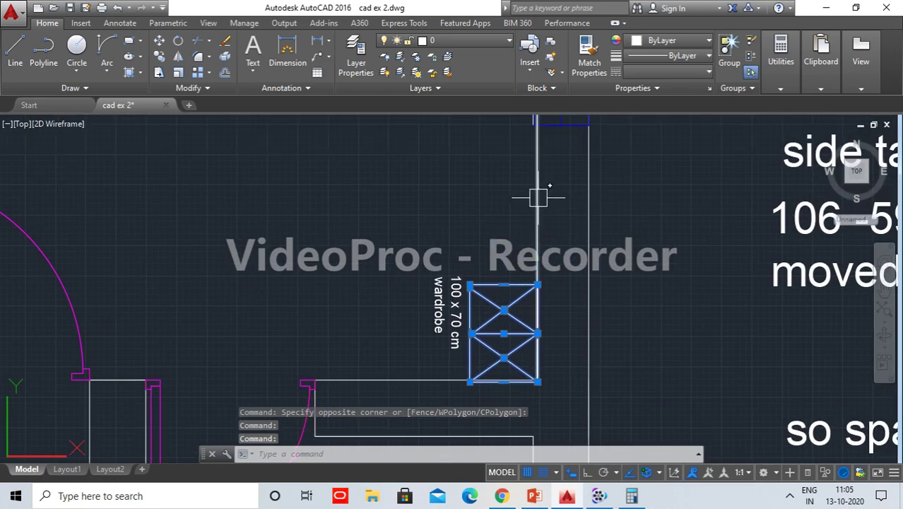
scroll(428, 218, "down", 4)
middle_click_drag(410, 206, 418, 366)
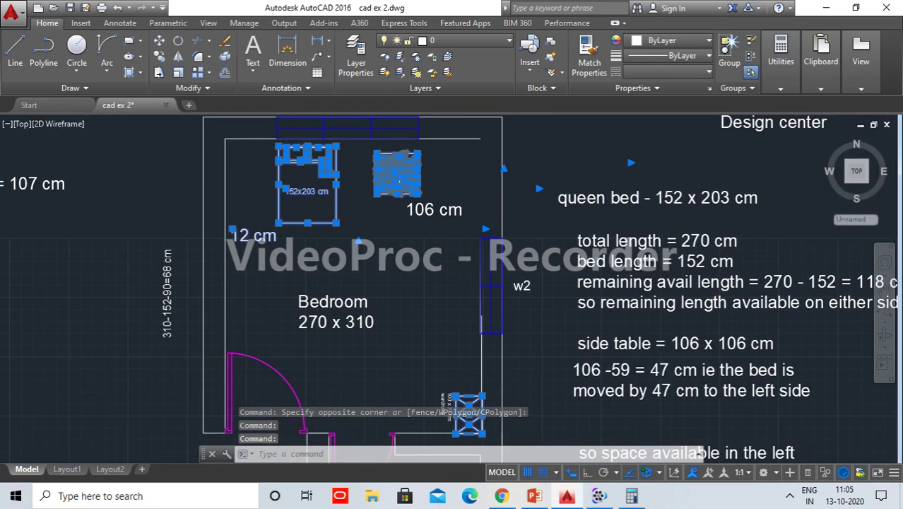
middle_click_drag(423, 316, 439, 212)
scroll(487, 328, "up", 6)
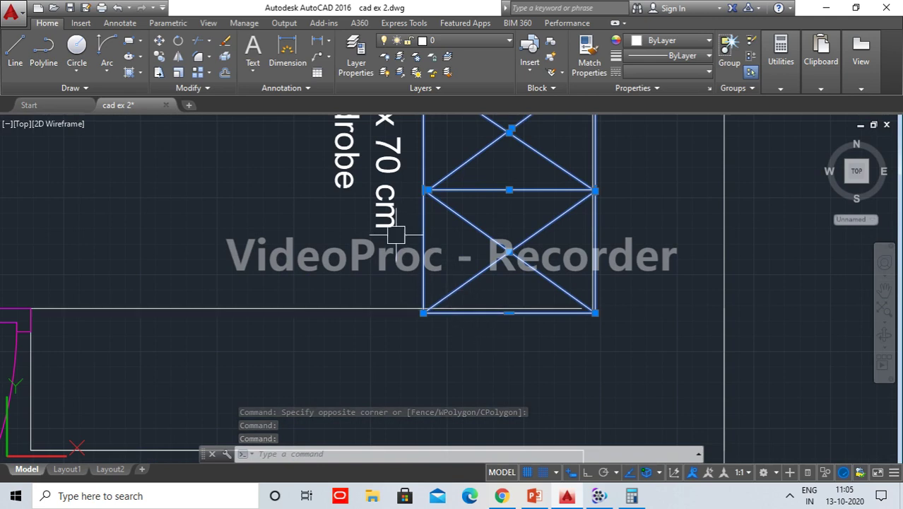
scroll(358, 218, "down", 4)
scroll(361, 233, "up", 1)
scroll(366, 241, "up", 3)
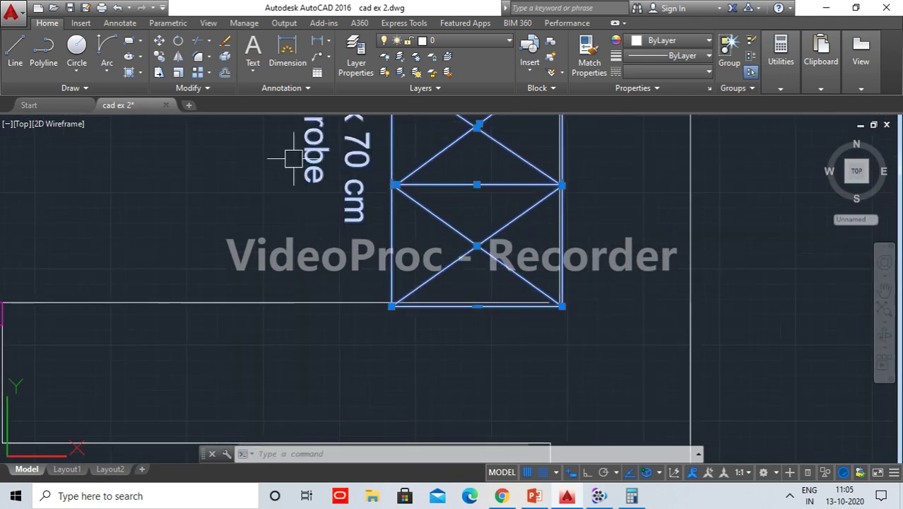
scroll(365, 241, "down", 3)
scroll(492, 191, "down", 2)
left_click(479, 41)
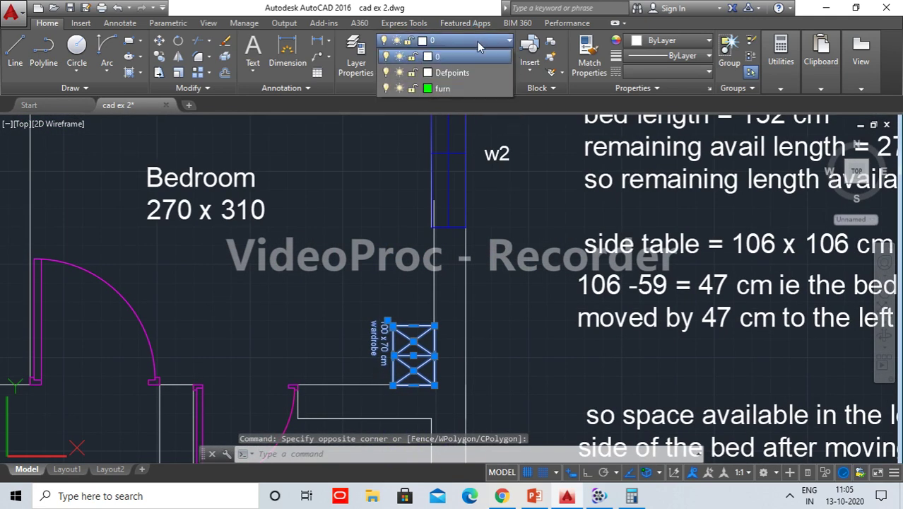
left_click(445, 92)
scroll(360, 275, "down", 3)
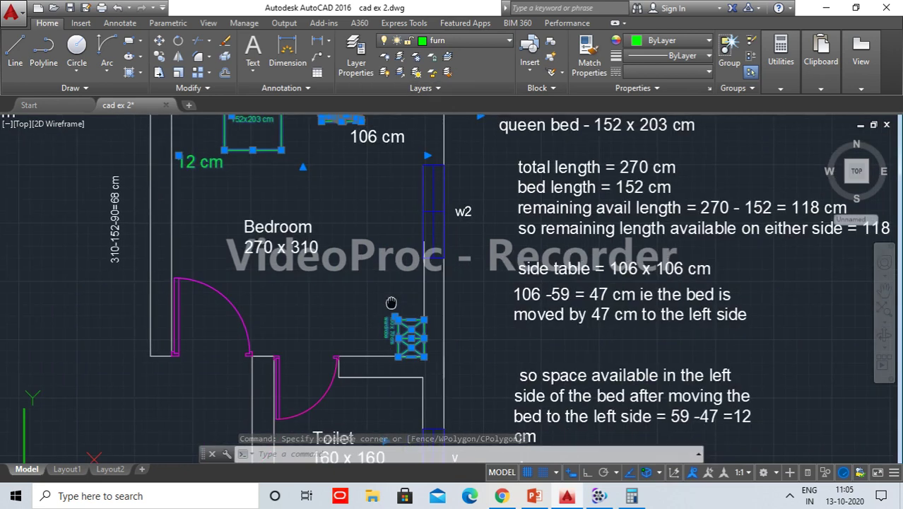
scroll(396, 304, "down", 1)
key("Escape")
left_click(254, 195)
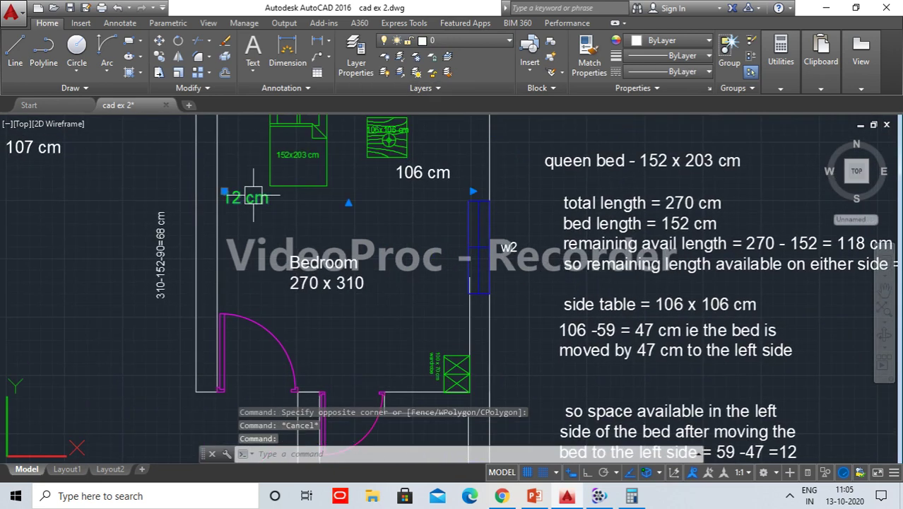
Erase the 12 cm label and draw a vertical line from the inner wall corner down to the window.
key("Delete")
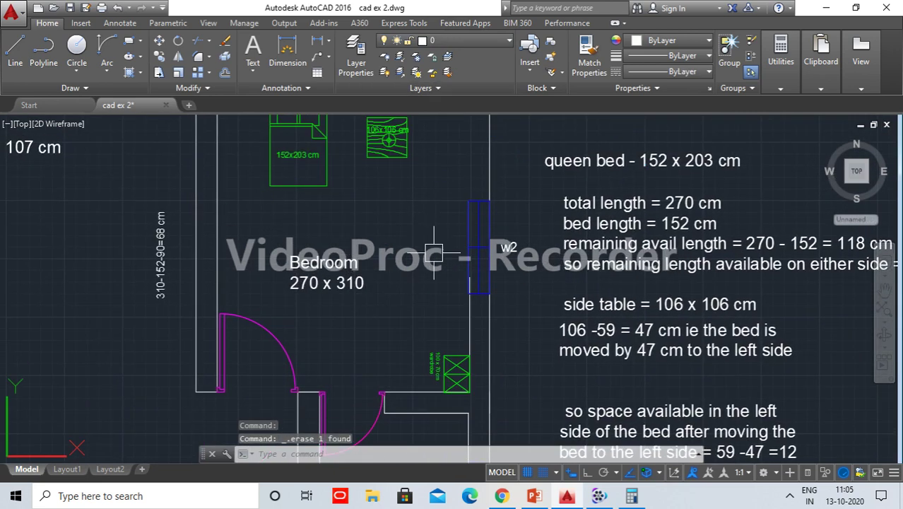
middle_click_drag(418, 206, 395, 333)
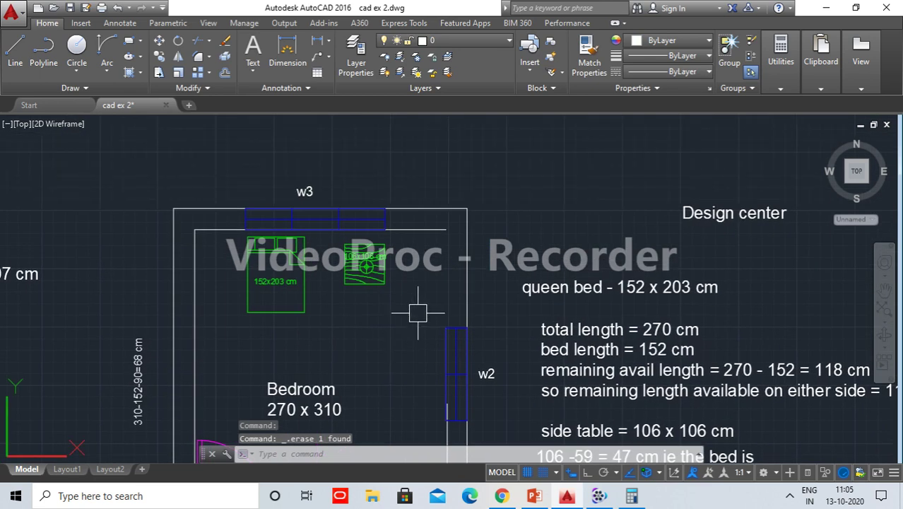
type("L")
key("Return")
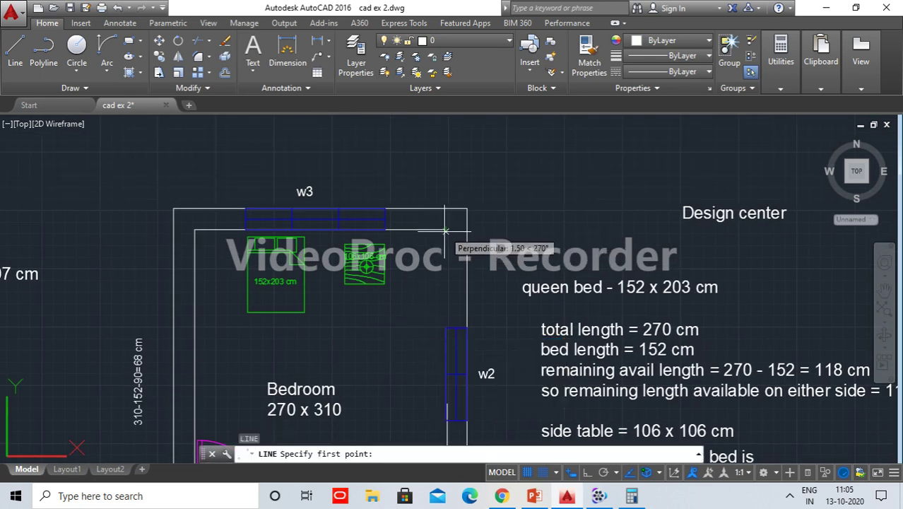
left_click(446, 230)
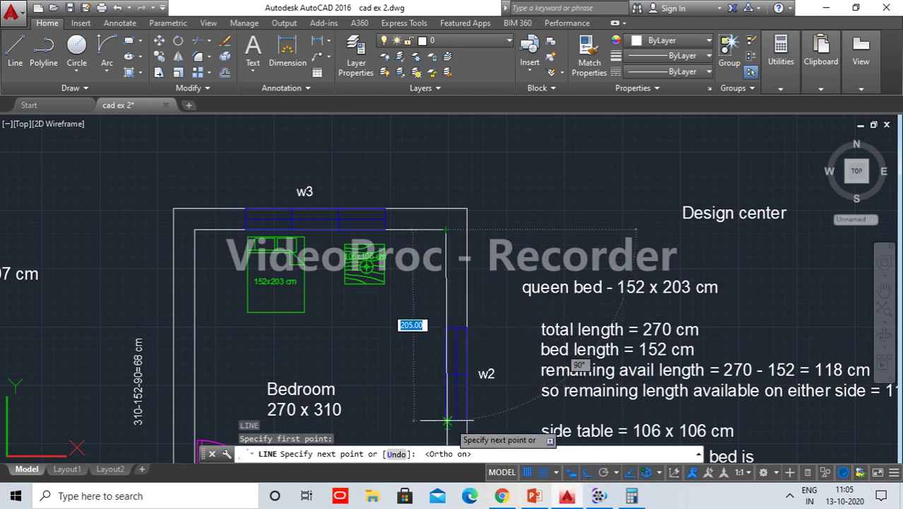
left_click(448, 422)
key("Return")
scroll(359, 333, "down", 1)
scroll(413, 368, "down", 2)
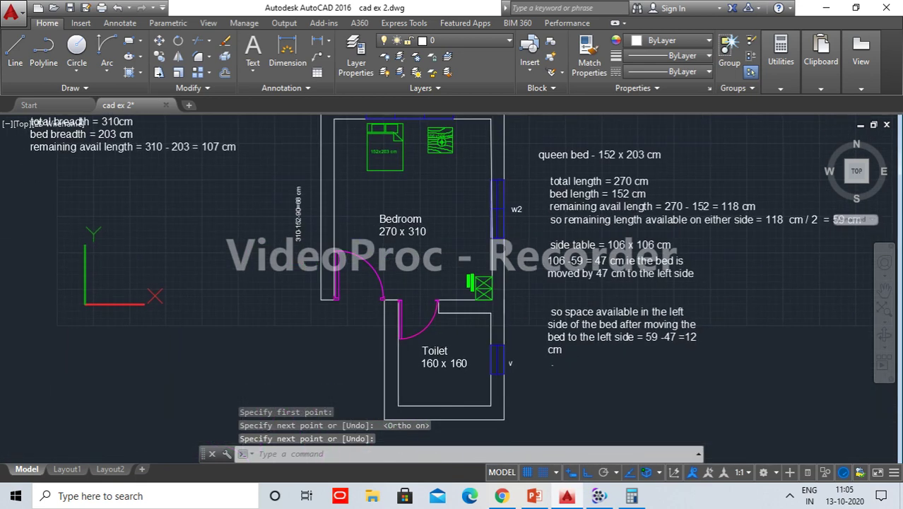
scroll(390, 152, "up", 3)
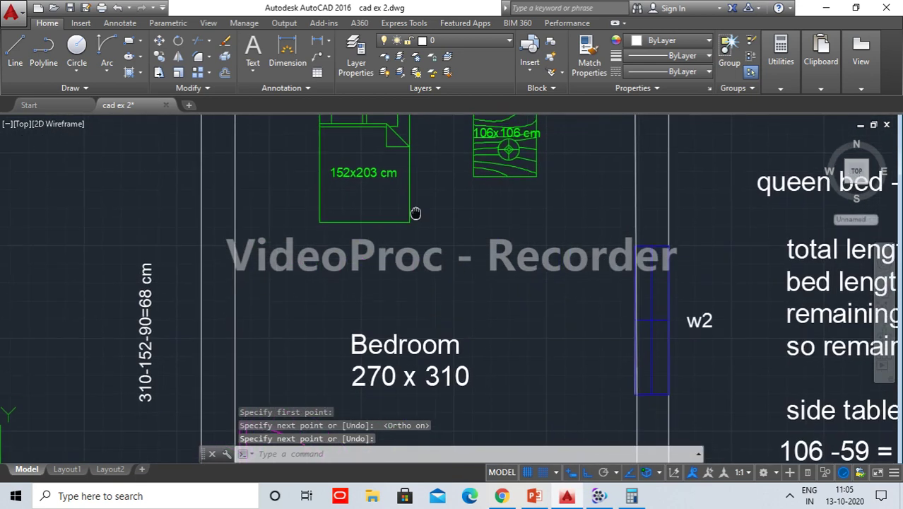
Match the source text's properties onto the 152x203 cm label with MATCHPROP.
type("ma")
key("Return")
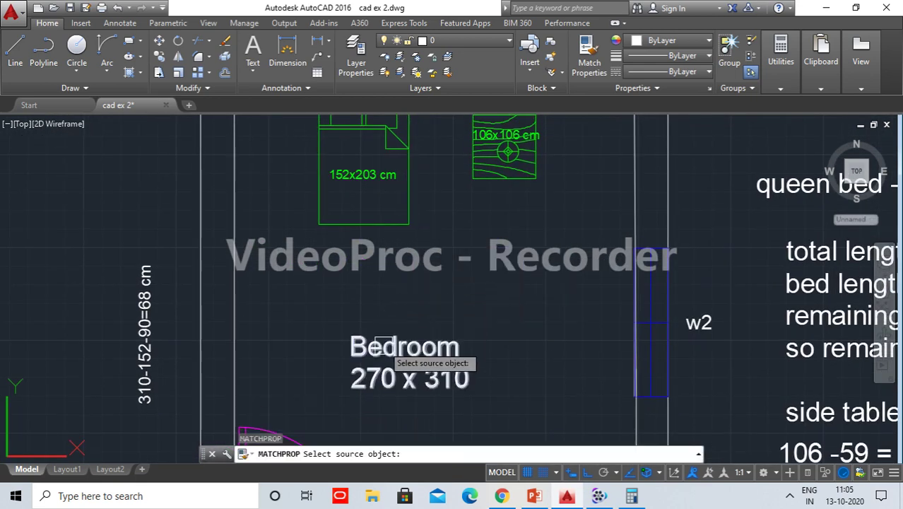
left_click(123, 343)
left_click(346, 176)
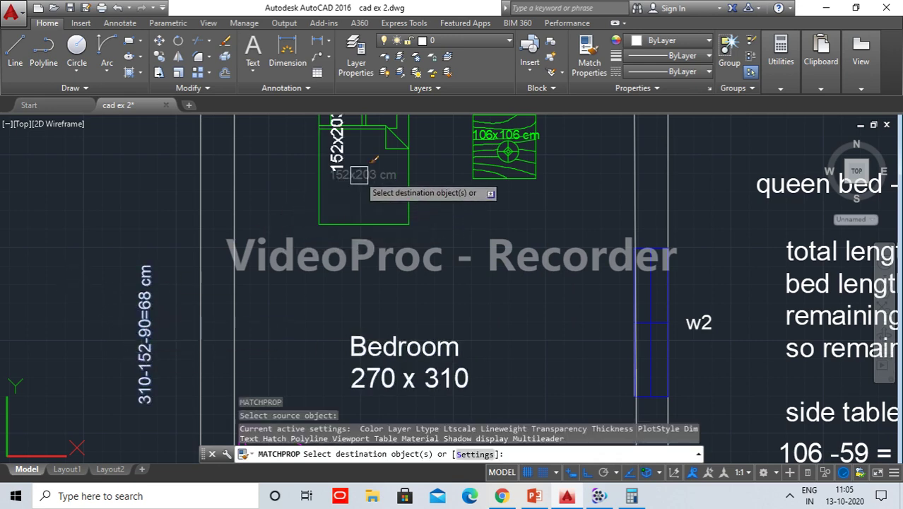
middle_click_drag(440, 181, 382, 263)
scroll(445, 215, "up", 5)
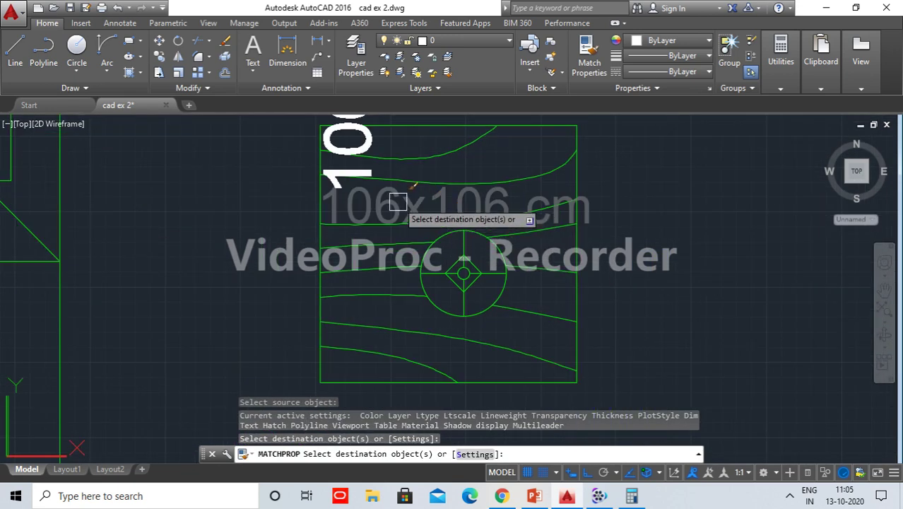
key("Escape")
scroll(255, 344, "down", 3)
scroll(255, 346, "down", 2)
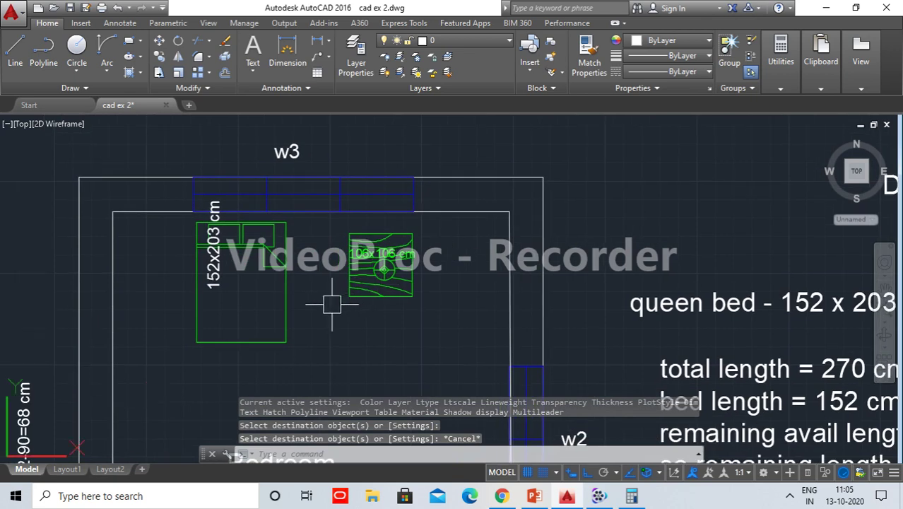
scroll(323, 302, "up", 5)
scroll(317, 313, "down", 3)
scroll(312, 365, "up", 3)
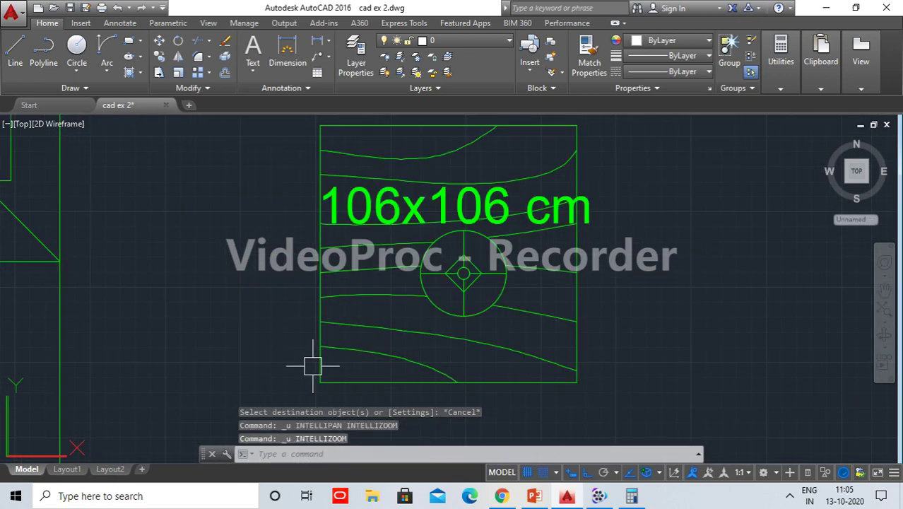
scroll(403, 307, "down", 3)
scroll(404, 306, "down", 2)
scroll(404, 306, "up", 3)
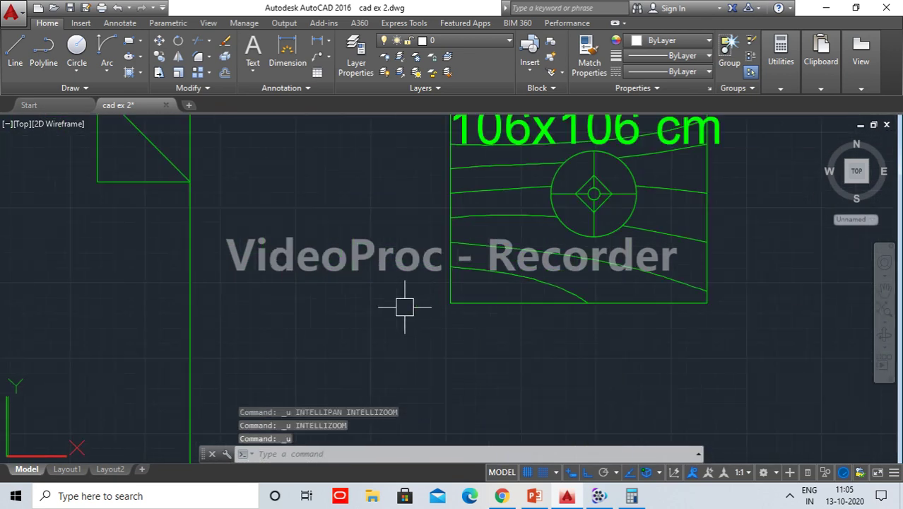
scroll(404, 306, "up", 1)
scroll(404, 307, "down", 5)
scroll(404, 307, "up", 2)
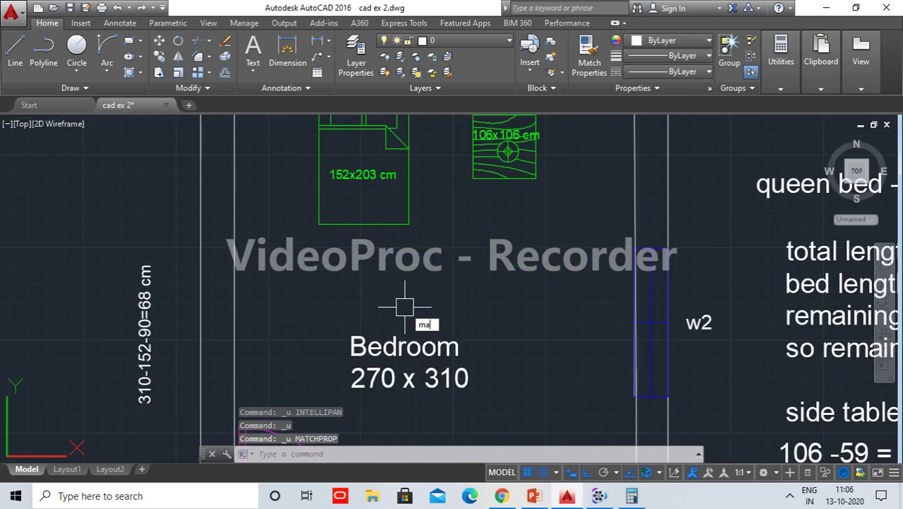
Copy the source label's text properties onto the queen-bed notes and the wardrobe label.
key("Return")
middle_click_drag(403, 85, 404, 185)
left_click(382, 284)
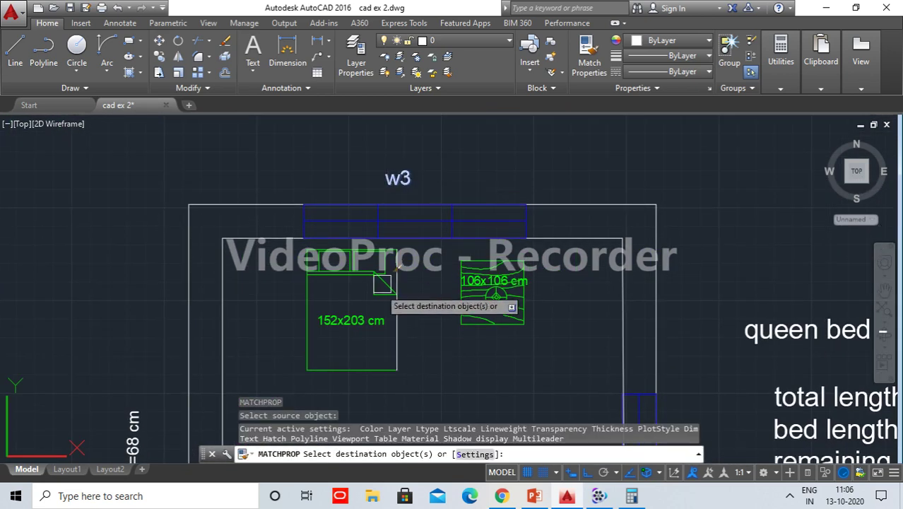
scroll(466, 318, "down", 4)
scroll(476, 353, "up", 5)
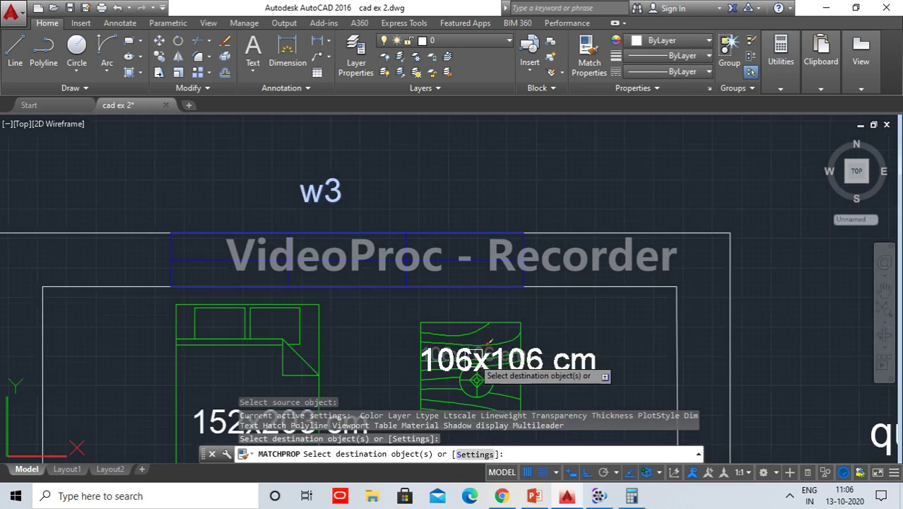
left_click(476, 380)
scroll(467, 353, "down", 3)
scroll(349, 127, "up", 3)
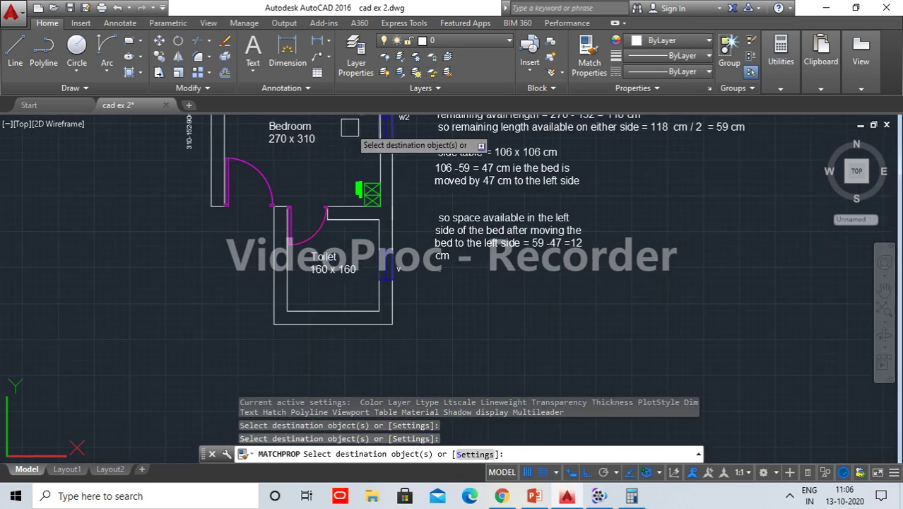
scroll(349, 127, "up", 2)
left_click(374, 212)
scroll(375, 212, "down", 3)
scroll(330, 339, "down", 2)
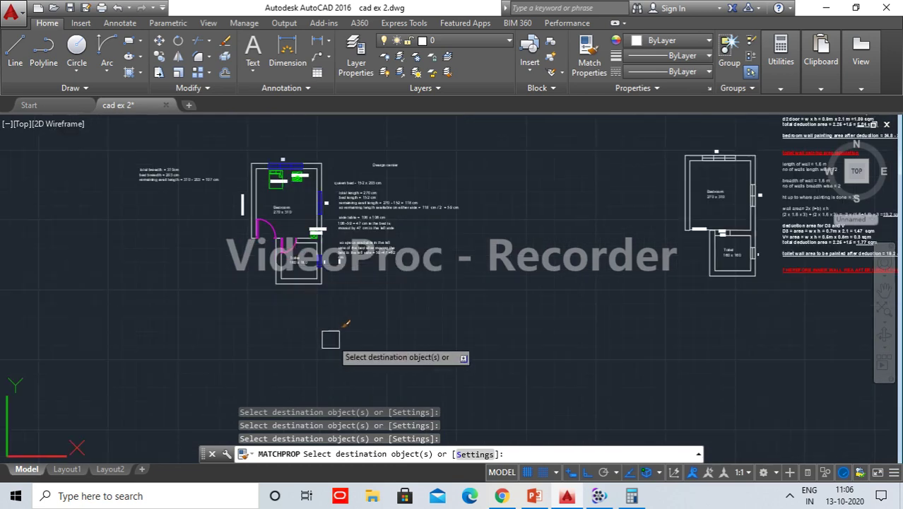
scroll(346, 254, "up", 4)
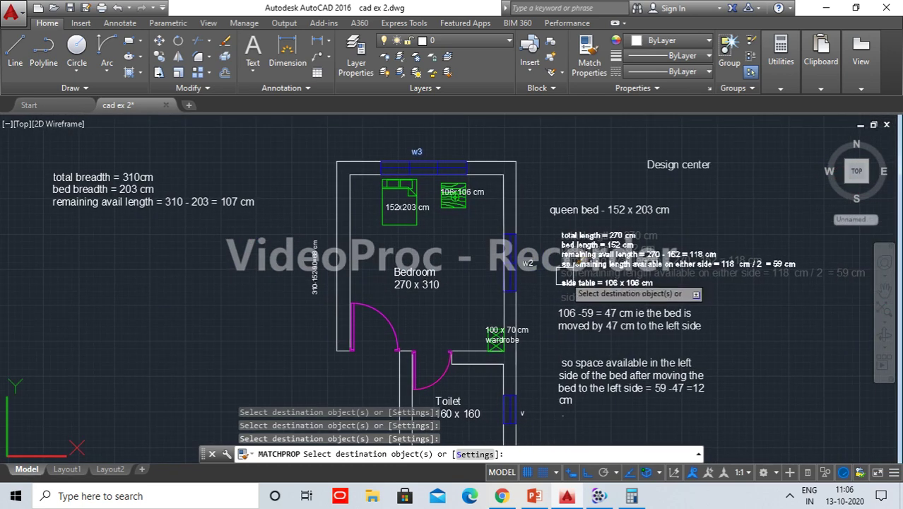
key("Return")
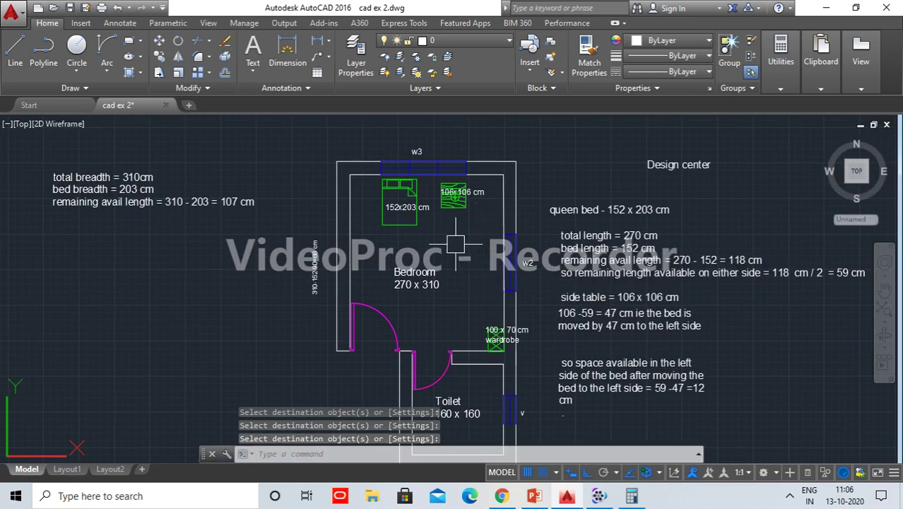
Add a layer named 'text' coloured cyan in the layer manager, then close it.
type("layer")
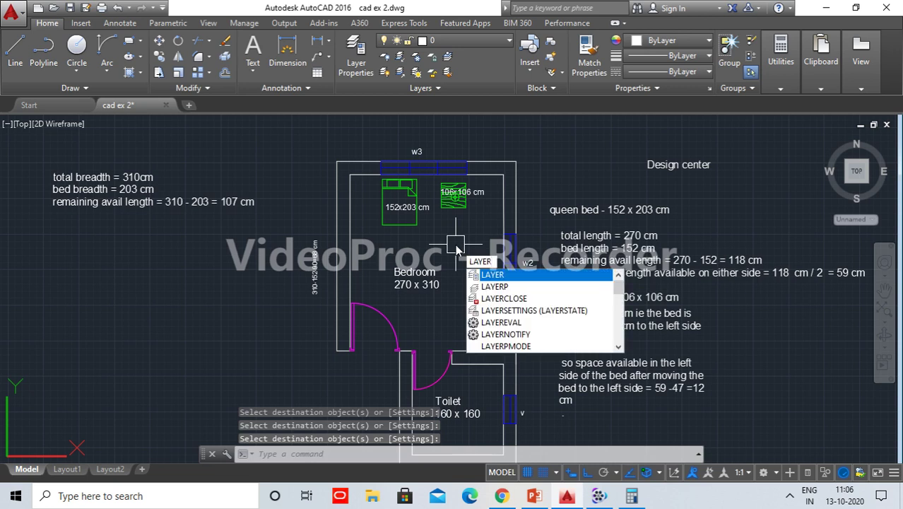
key("Return")
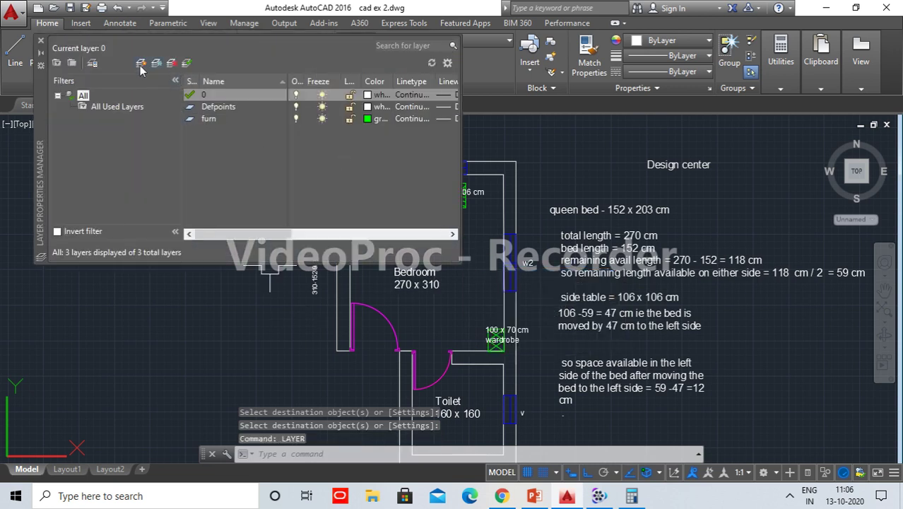
left_click(141, 63)
type("text")
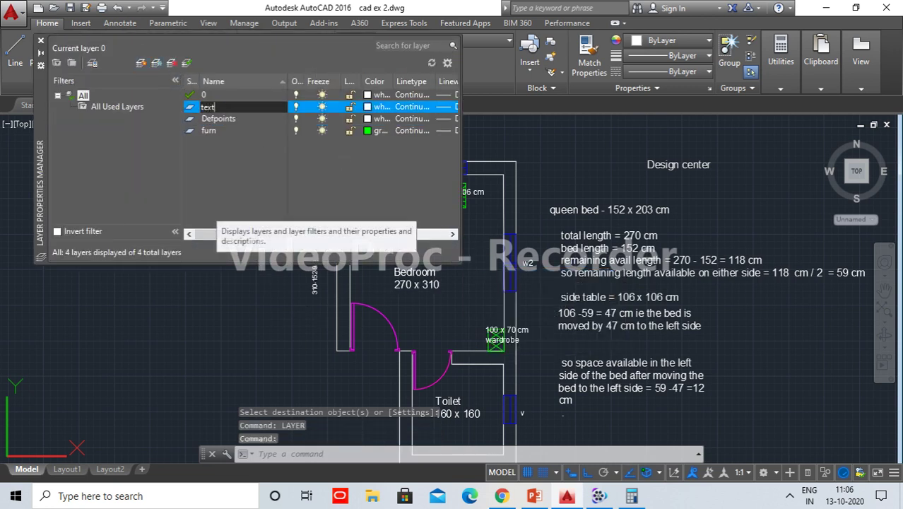
key("Return")
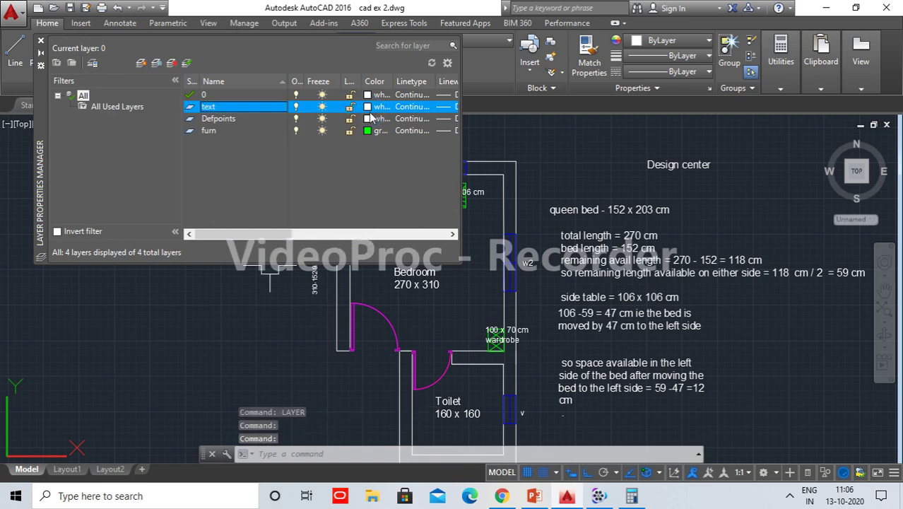
left_click(380, 106)
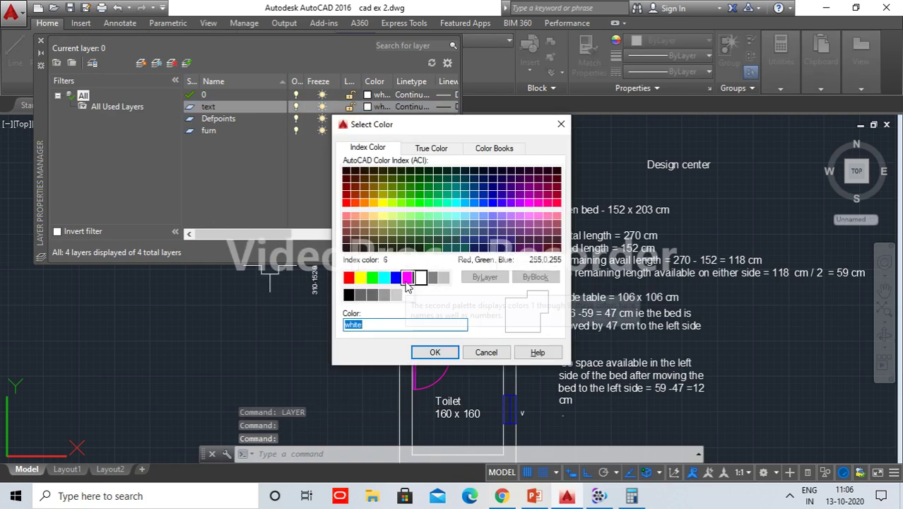
left_click(383, 280)
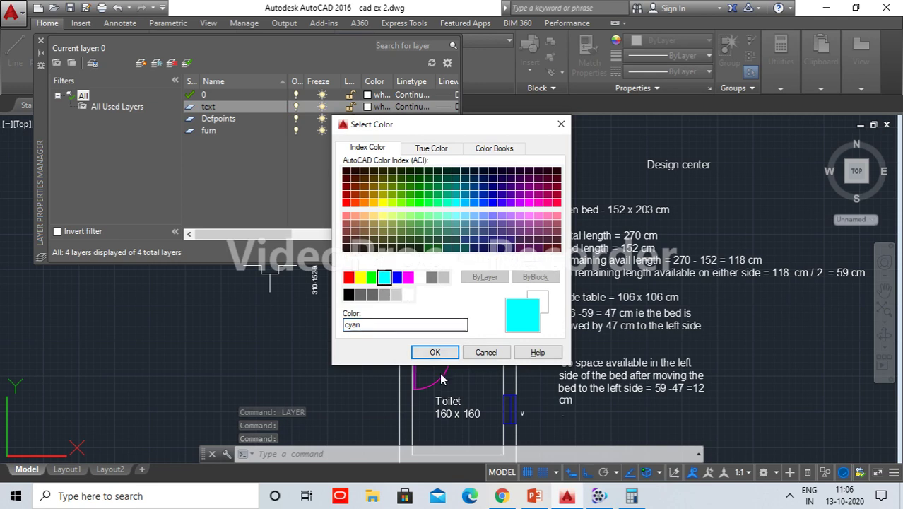
left_click(436, 352)
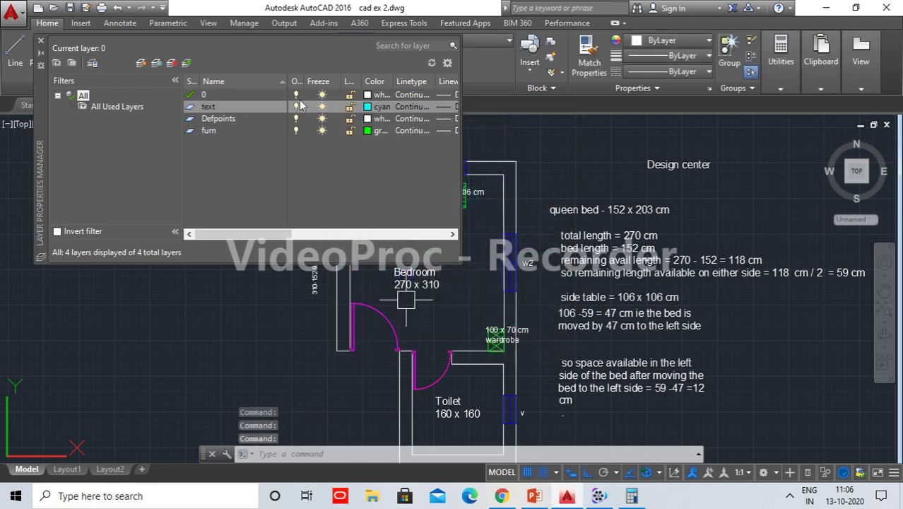
left_click(41, 43)
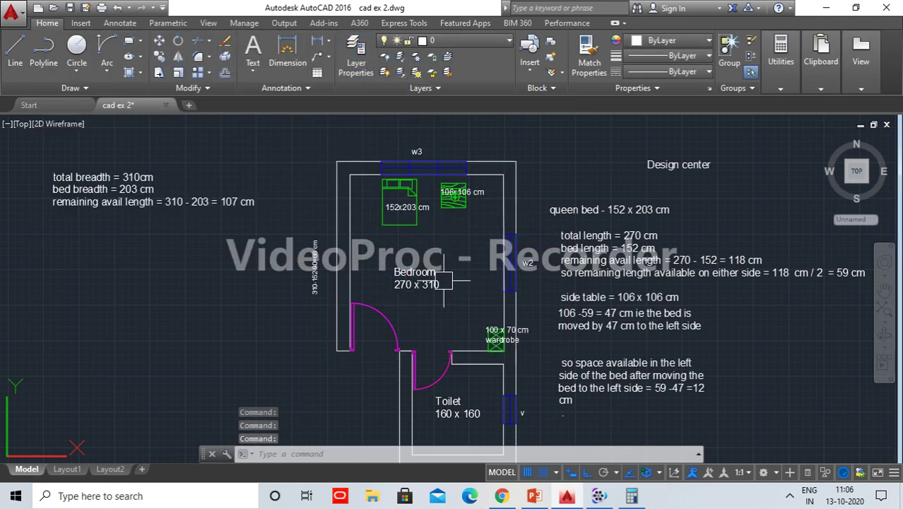
Select the Bedroom 270 x 310 and Toilet labels, the vertical dimension text and the w3 tag.
left_click(448, 307)
left_click(387, 239)
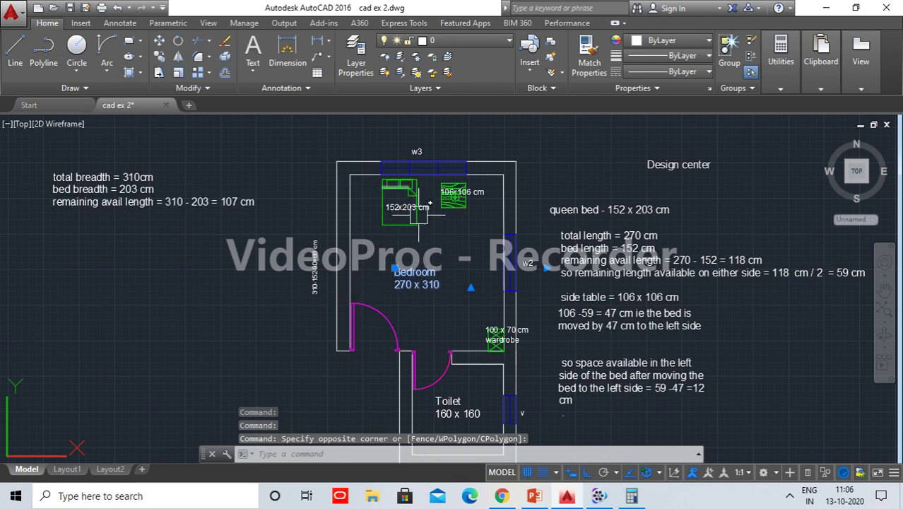
scroll(417, 190, "up", 2)
scroll(452, 269, "down", 2)
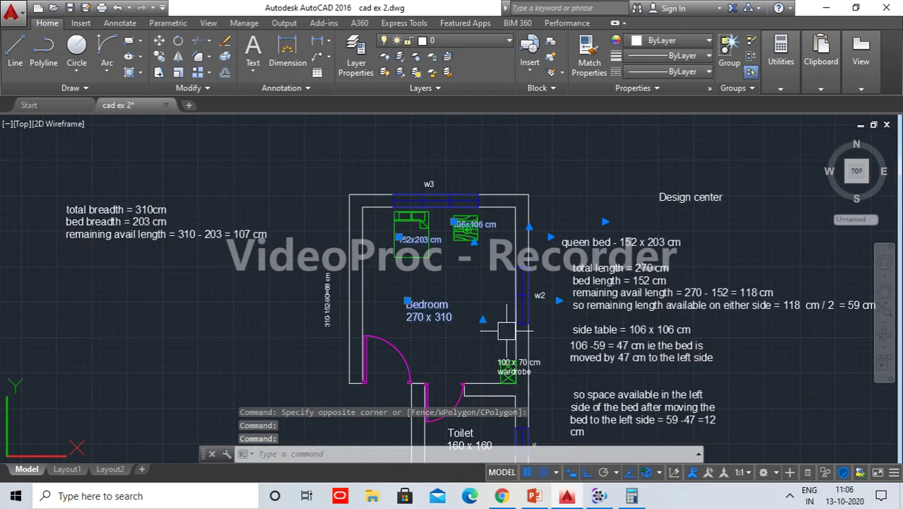
middle_click_drag(488, 313, 486, 292)
scroll(486, 292, "up", 2)
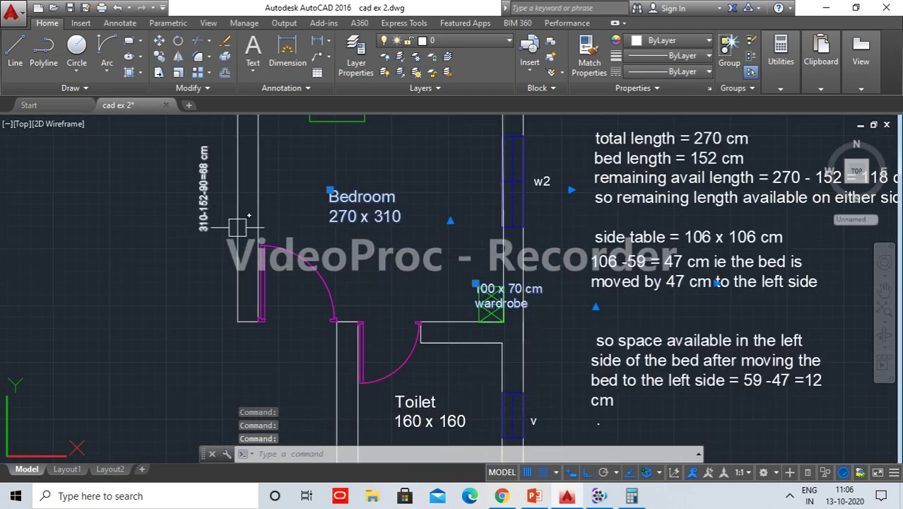
left_click(425, 421)
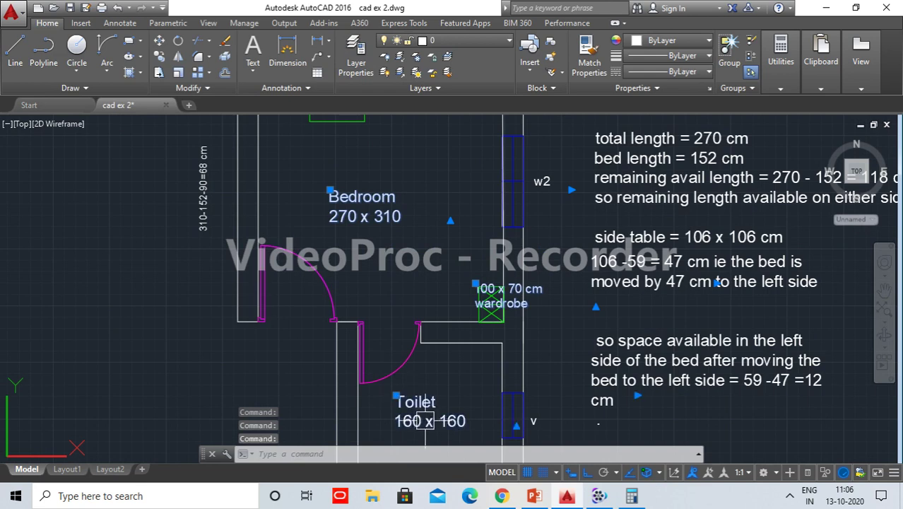
left_click(206, 186)
left_click(220, 229)
scroll(230, 242, "down", 2)
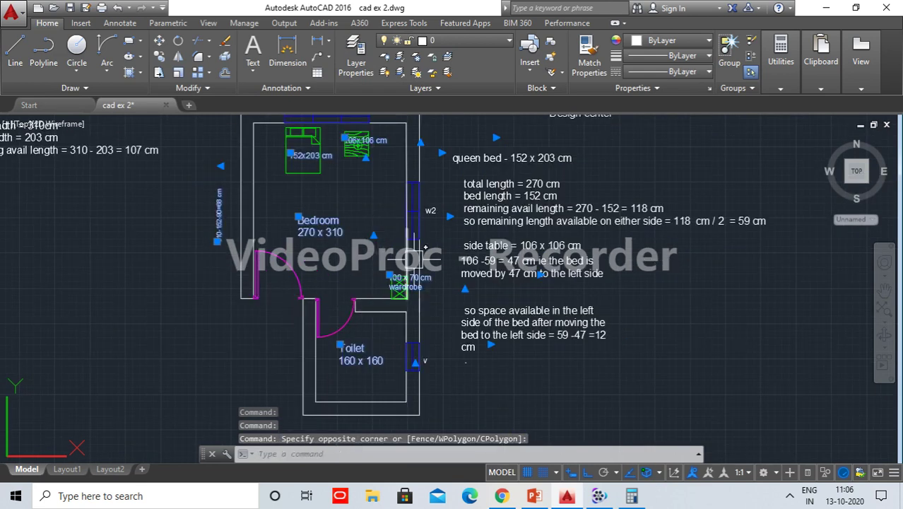
scroll(429, 268, "up", 2)
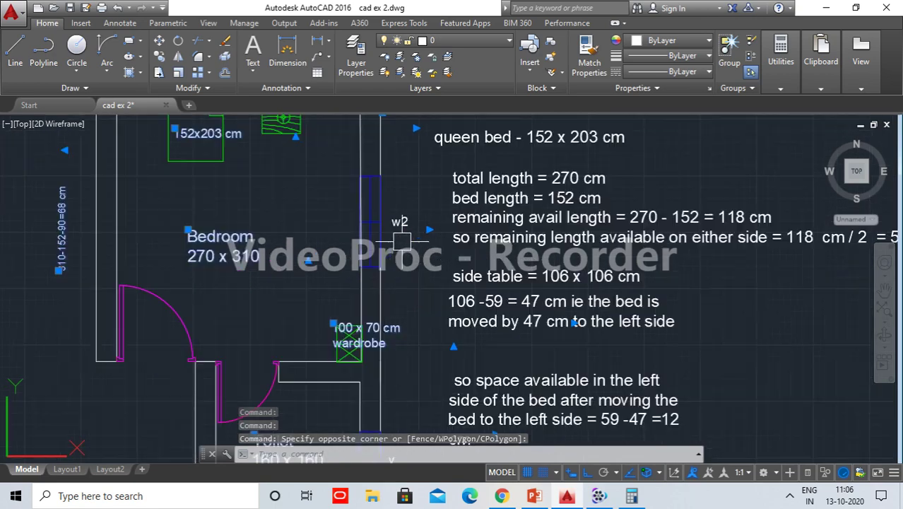
scroll(430, 297, "up", 1)
scroll(431, 327, "down", 3)
scroll(403, 342, "up", 3)
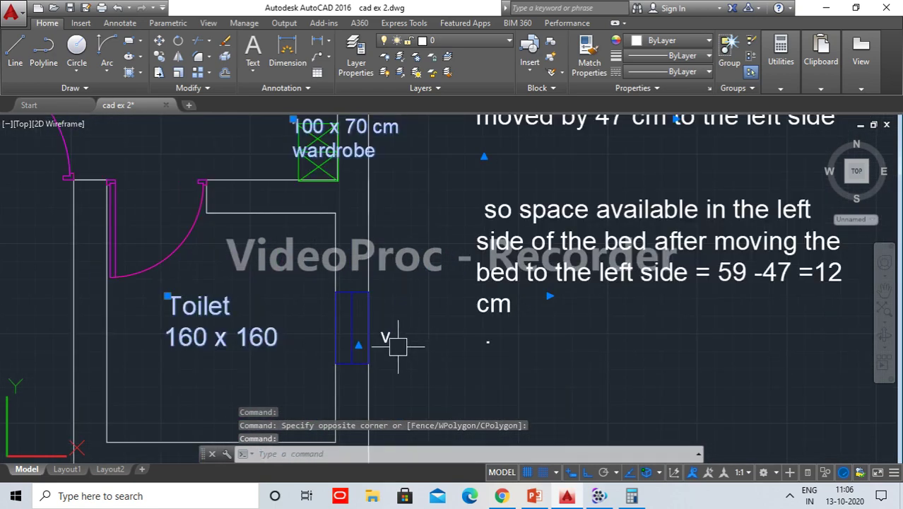
scroll(373, 323, "down", 3)
middle_click_drag(260, 228, 297, 424)
scroll(311, 198, "up", 2)
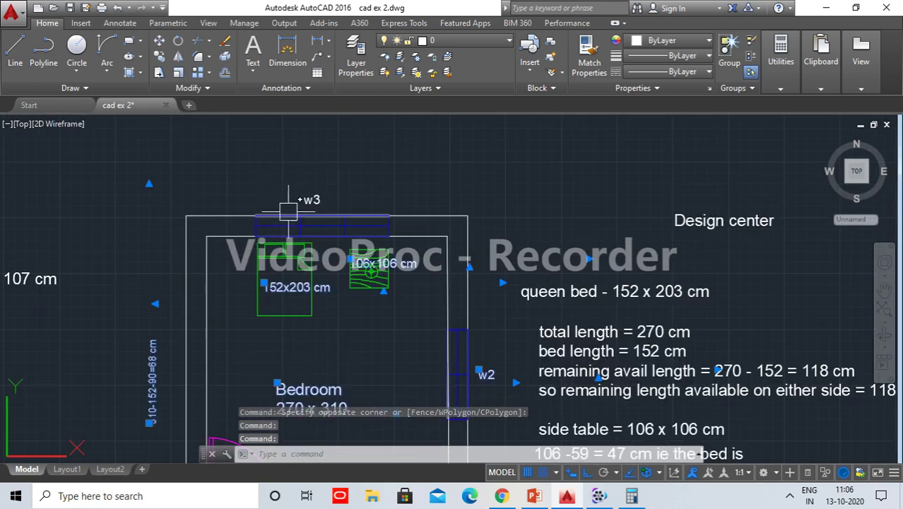
Move the selected labels onto the cyan text layer and clear the selection.
left_click(440, 48)
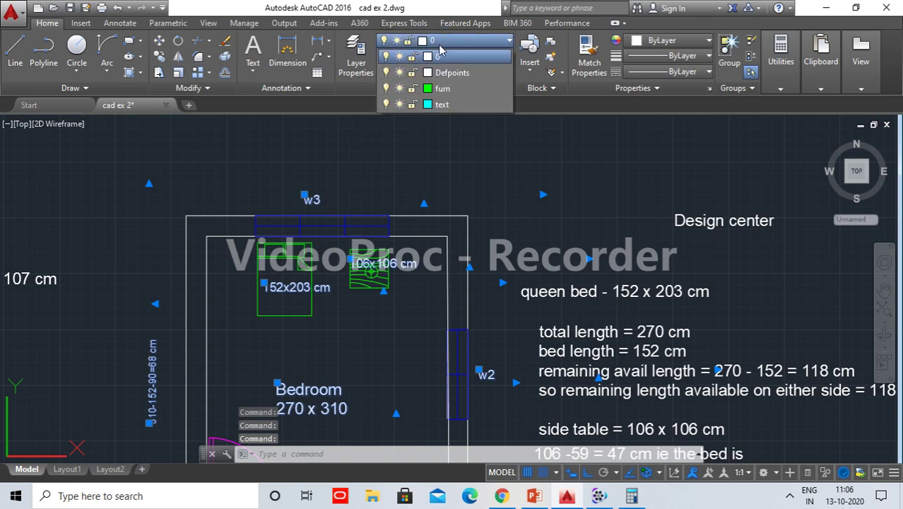
left_click(441, 105)
key("Escape")
middle_click_drag(435, 375, 408, 328)
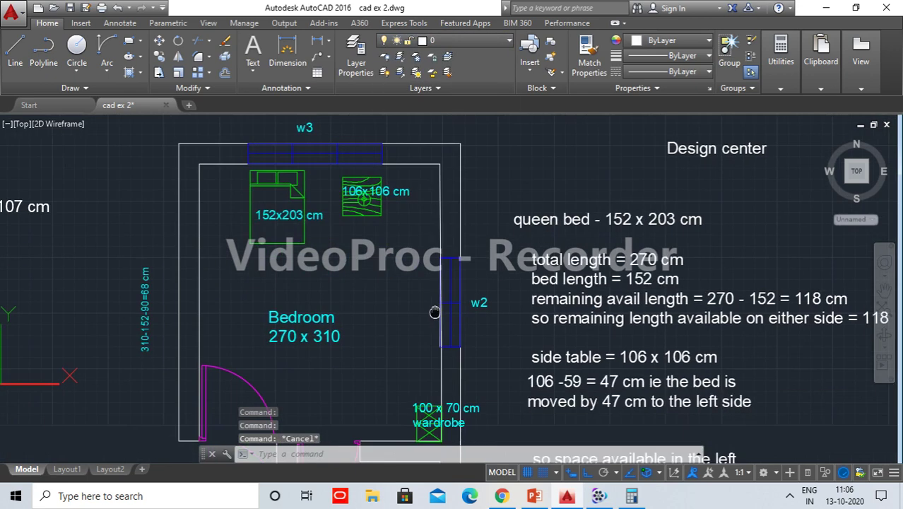
scroll(404, 337, "down", 2)
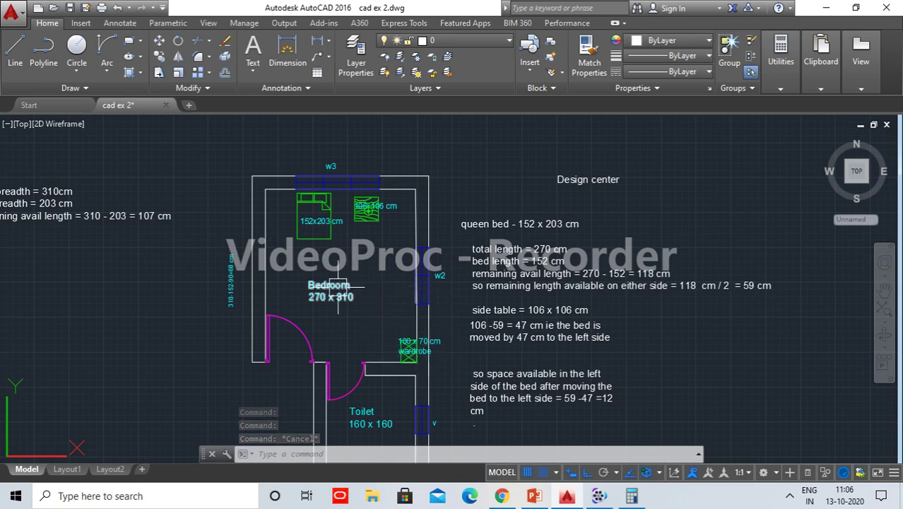
Open the Tool Palettes listing the door, window and fixture blocks.
scroll(311, 286, "up", 2)
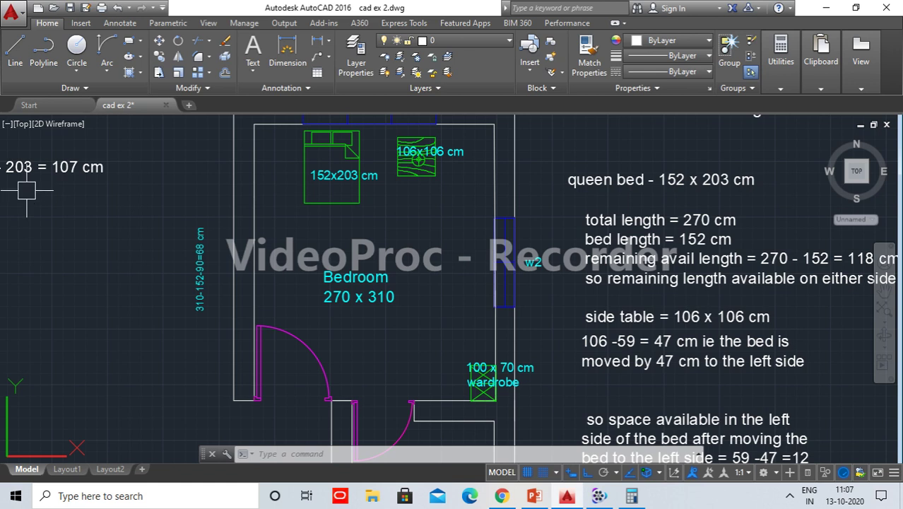
type("tool")
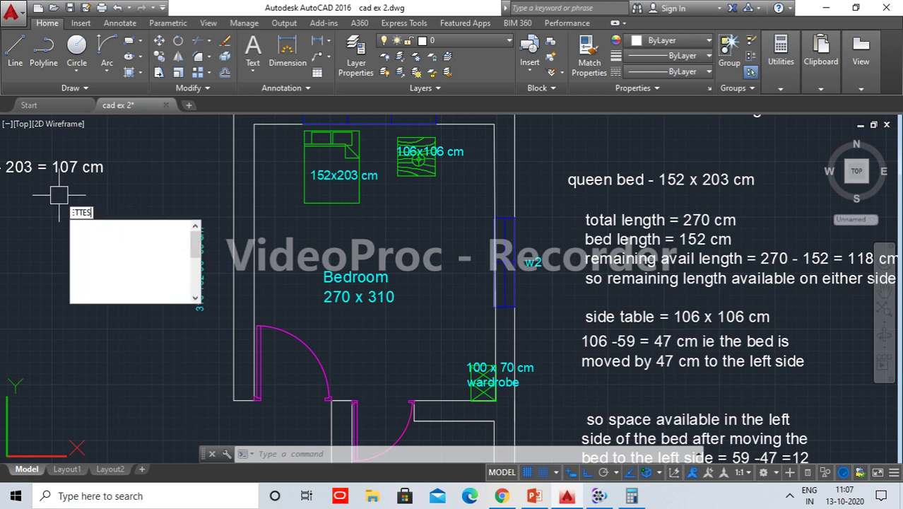
key("Return")
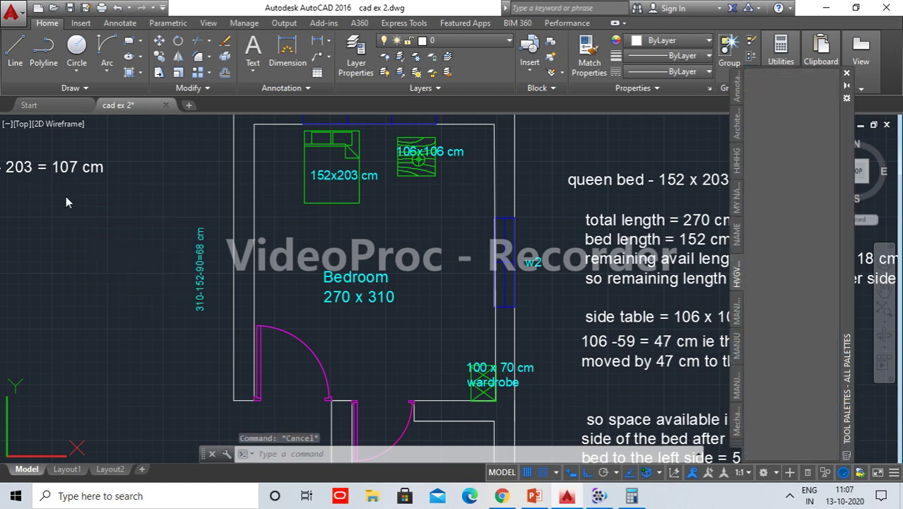
left_click(782, 196)
scroll(480, 396, "up", 8)
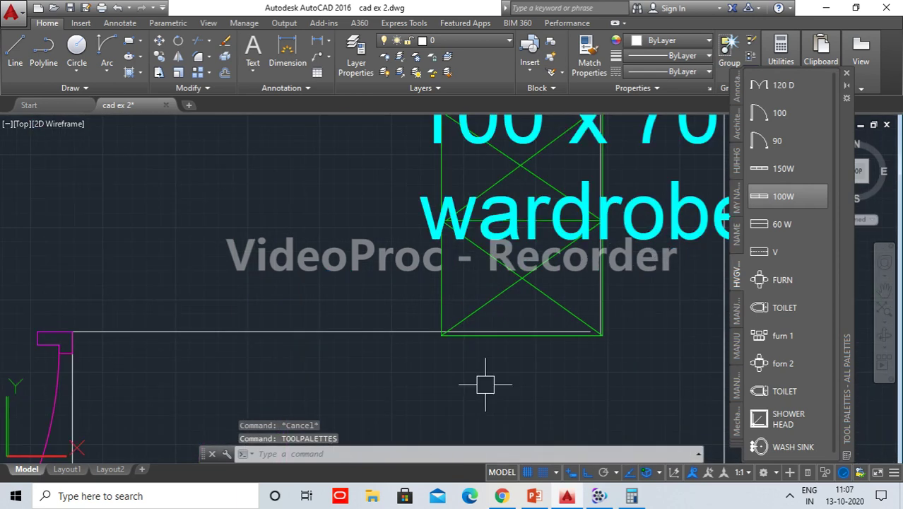
scroll(495, 348, "up", 3)
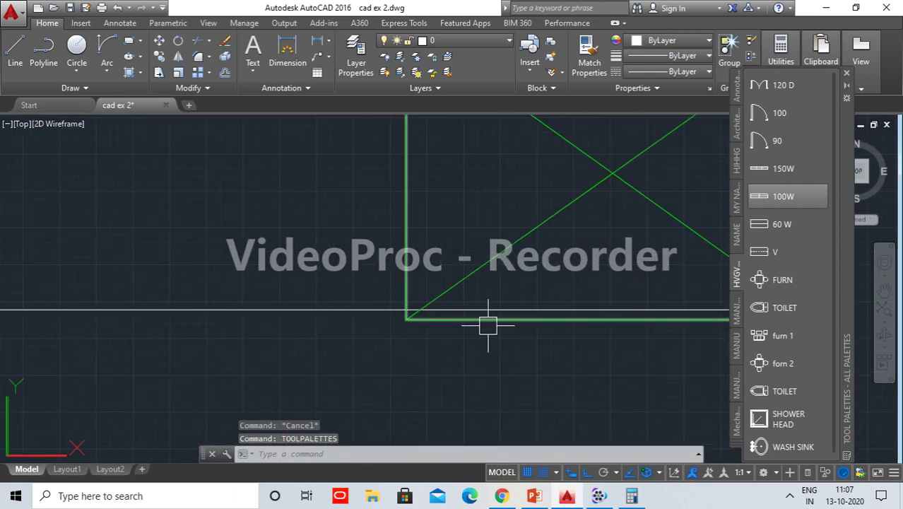
Crossing-select the wardrobe outline together with its two cyan text labels.
left_click(604, 233)
left_click(558, 136)
scroll(528, 218, "down", 3)
scroll(353, 367, "up", 3)
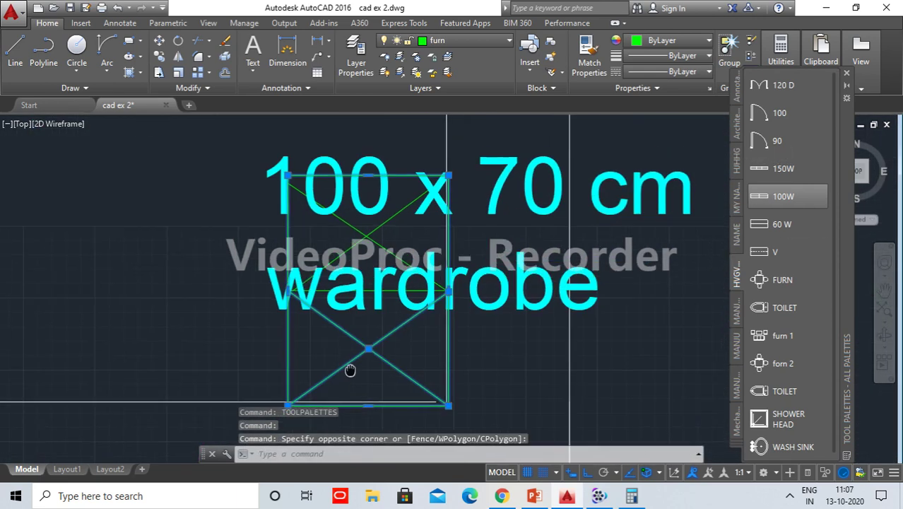
scroll(367, 318, "up", 2)
scroll(382, 225, "down", 5)
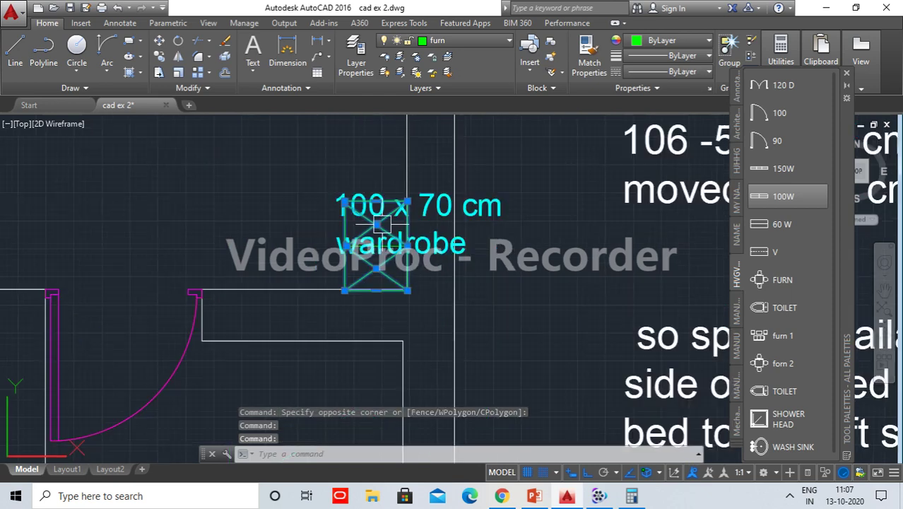
scroll(422, 300, "up", 2)
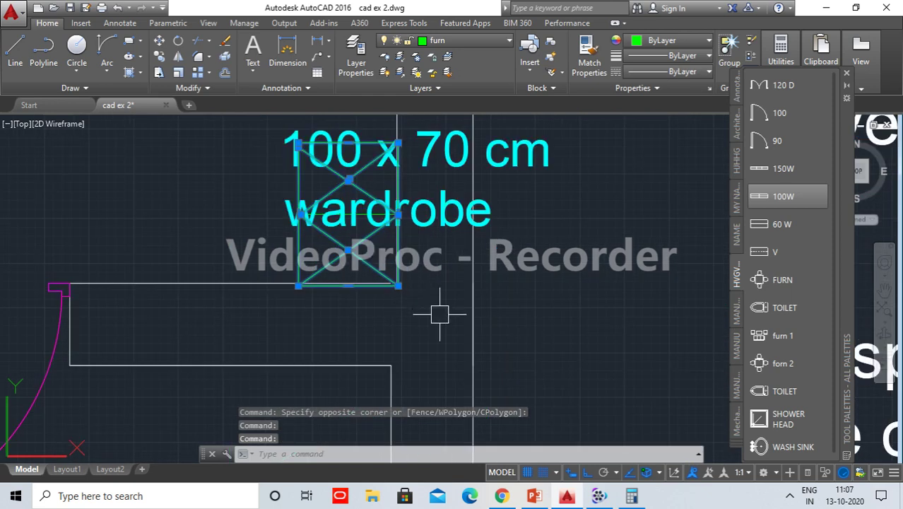
type("b")
Define a block named 'wardrobe' from the selected outline and labels.
key("Return")
left_click(449, 172)
type("wardrobe")
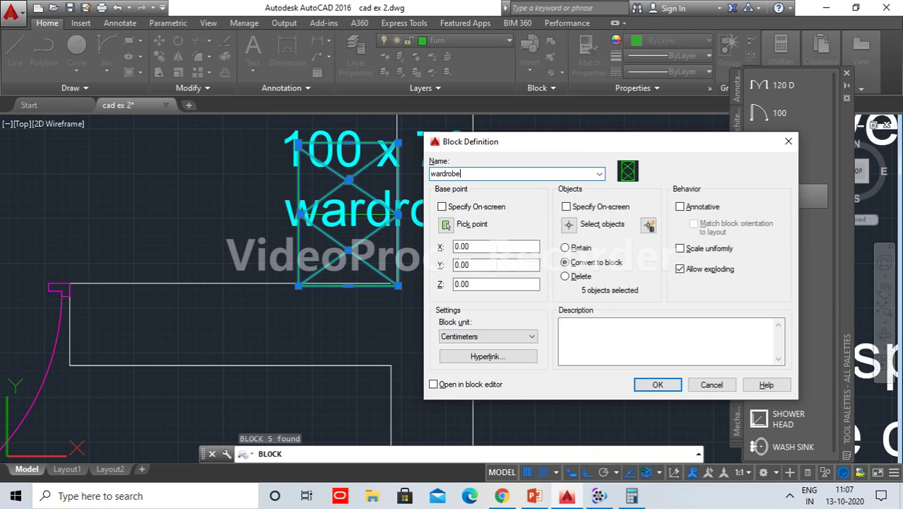
key("Return")
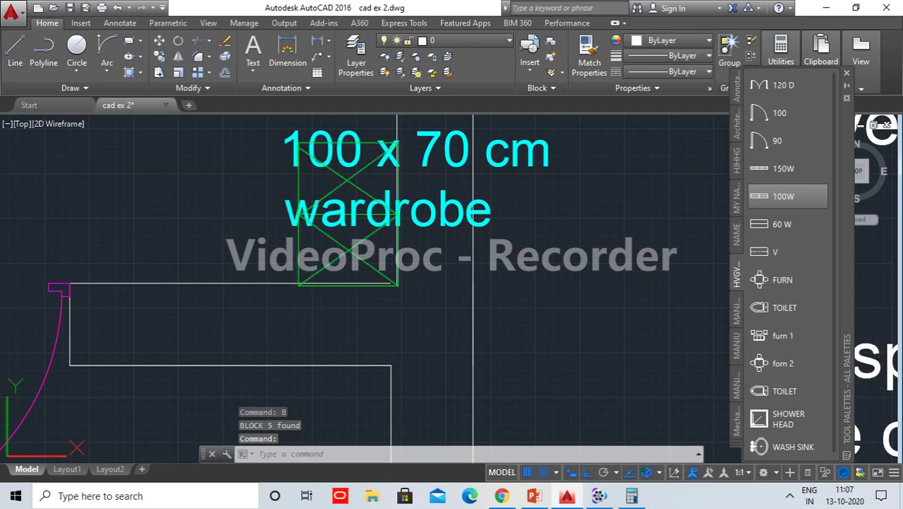
Save the drawing and add the wardrobe block to the Tool Palettes, then close them.
key("ctrl+s")
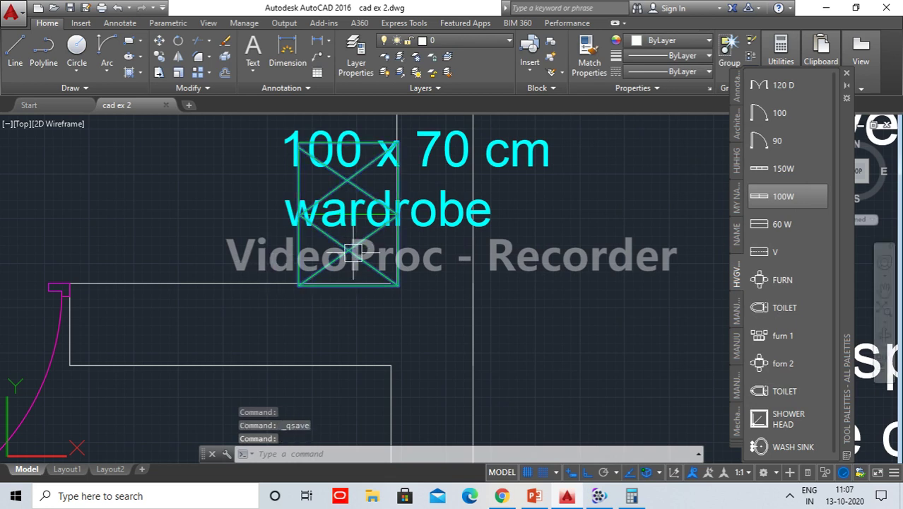
mouse_move(354, 252)
left_mouse_down()
mouse_move(605, 302)
mouse_move(772, 261)
left_mouse_up()
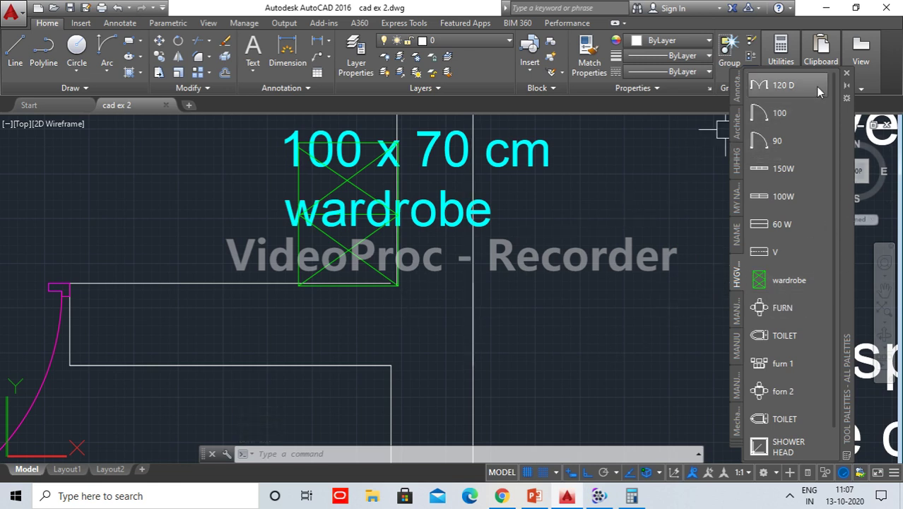
left_click(847, 75)
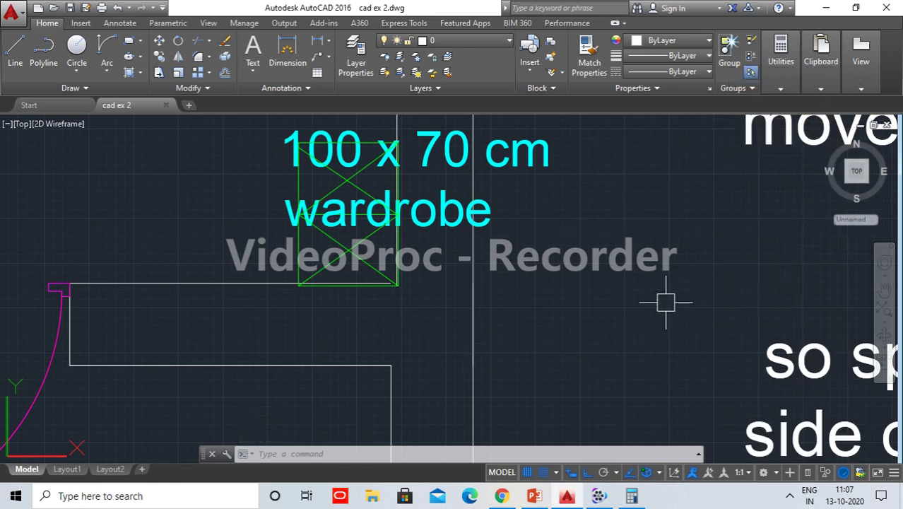
scroll(338, 219, "down", 3)
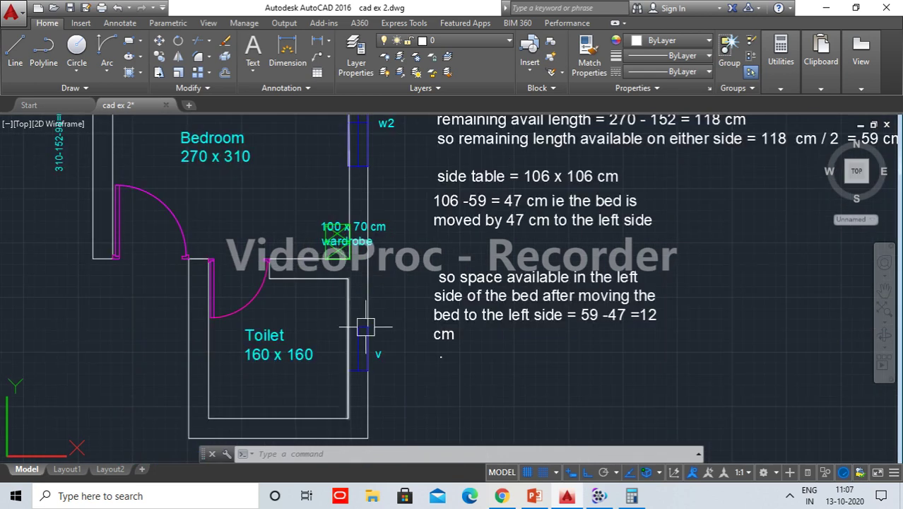
scroll(338, 219, "down", 2)
scroll(337, 219, "up", 2)
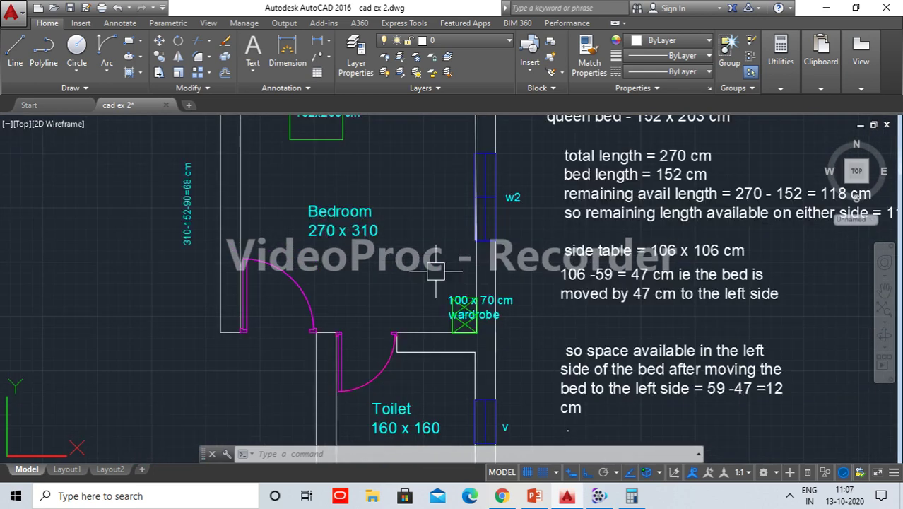
type("rec")
key("Return")
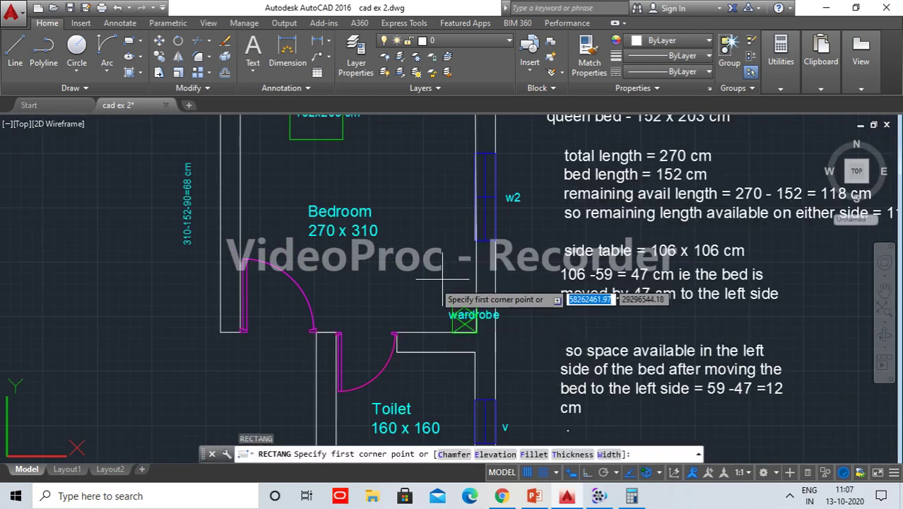
type("d")
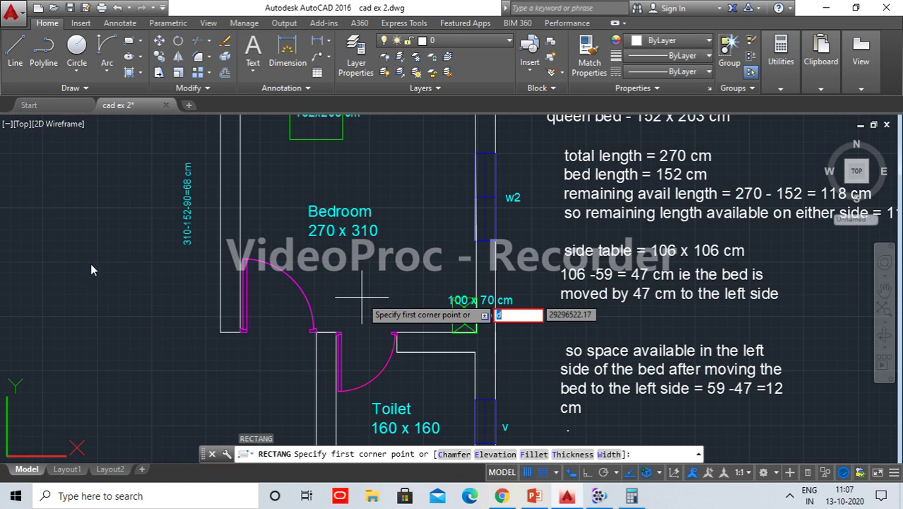
left_click(109, 283)
key("Escape")
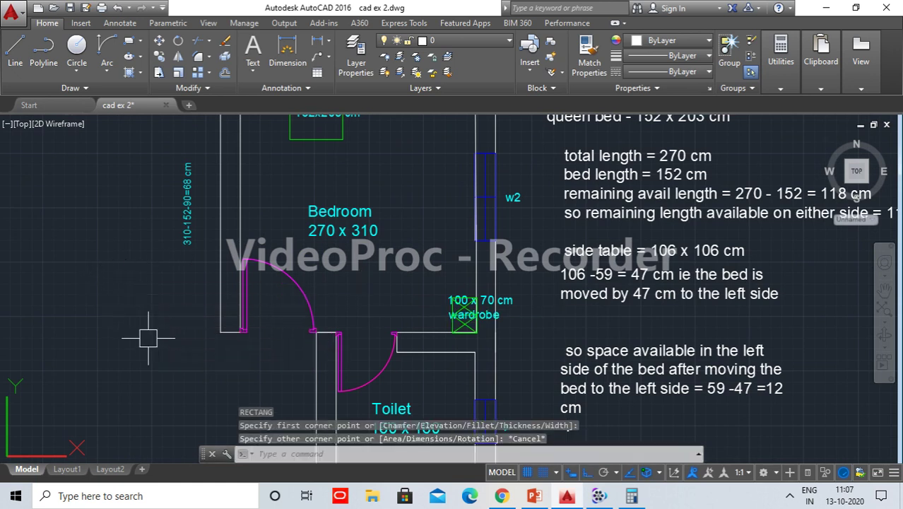
type("rec")
key("Return")
left_click(73, 256)
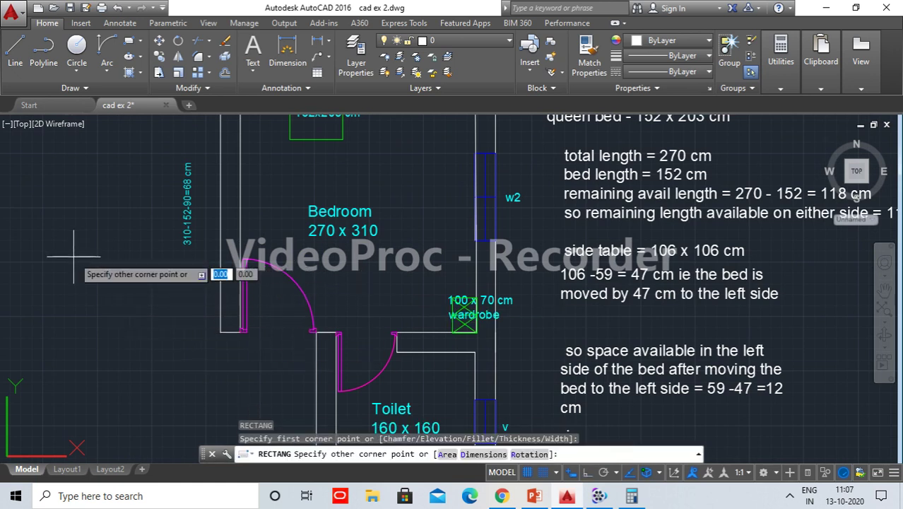
type("d")
key("Return")
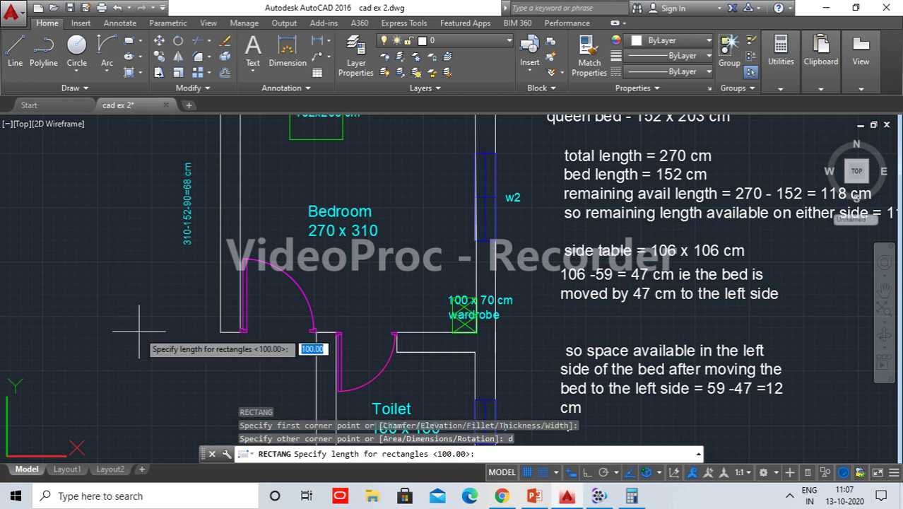
key("Return")
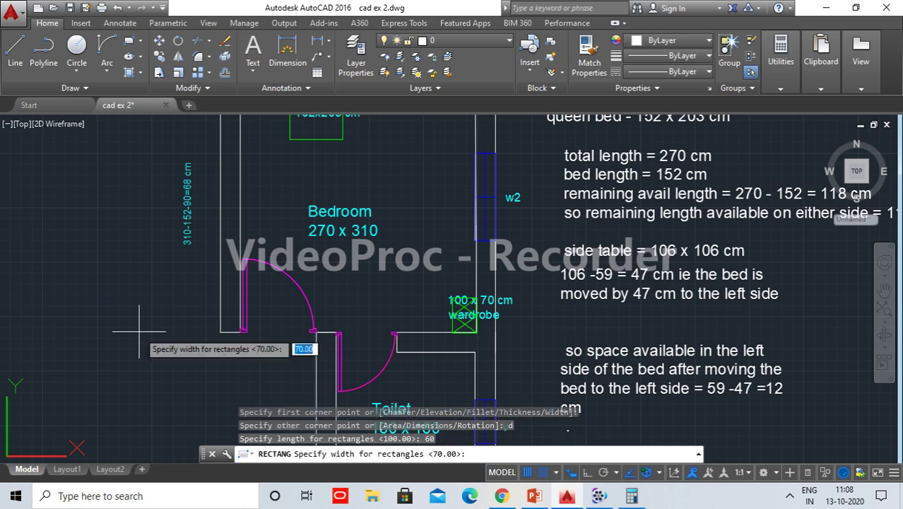
type("60")
key("Return")
left_click(139, 331)
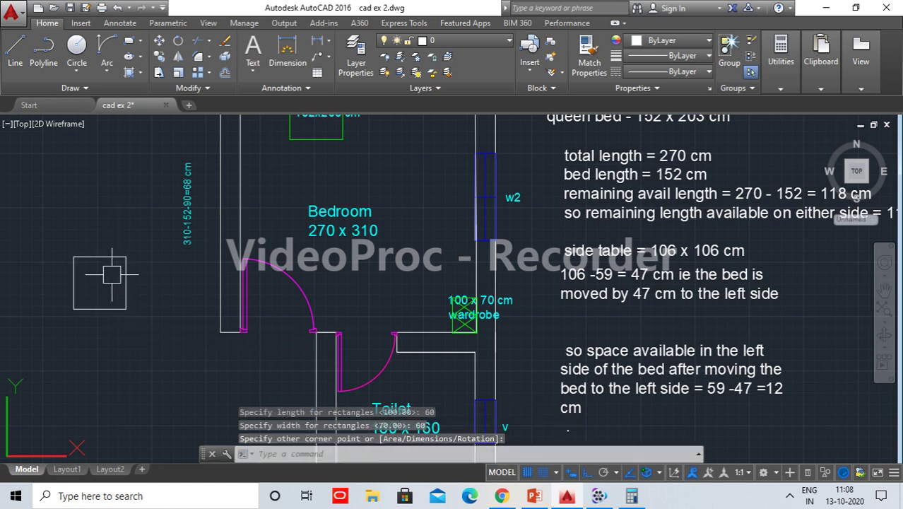
left_click(125, 305)
left_click(126, 309)
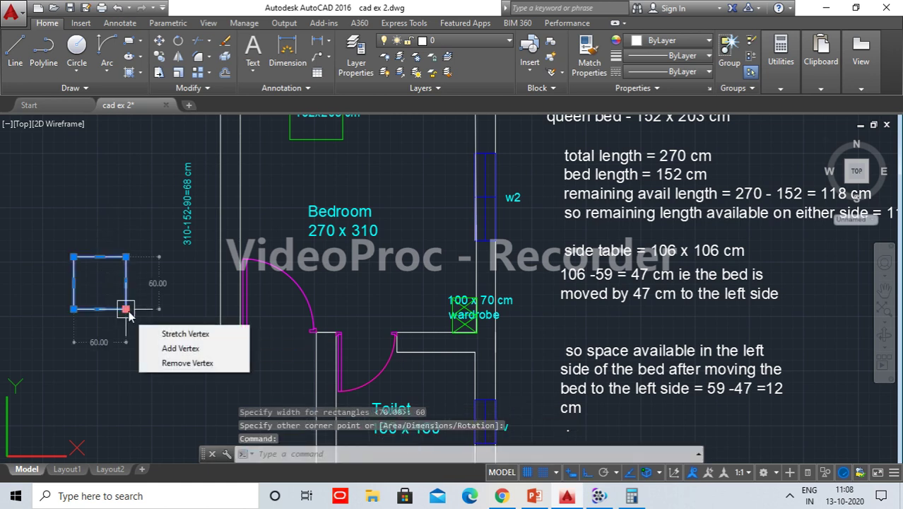
left_click(125, 309)
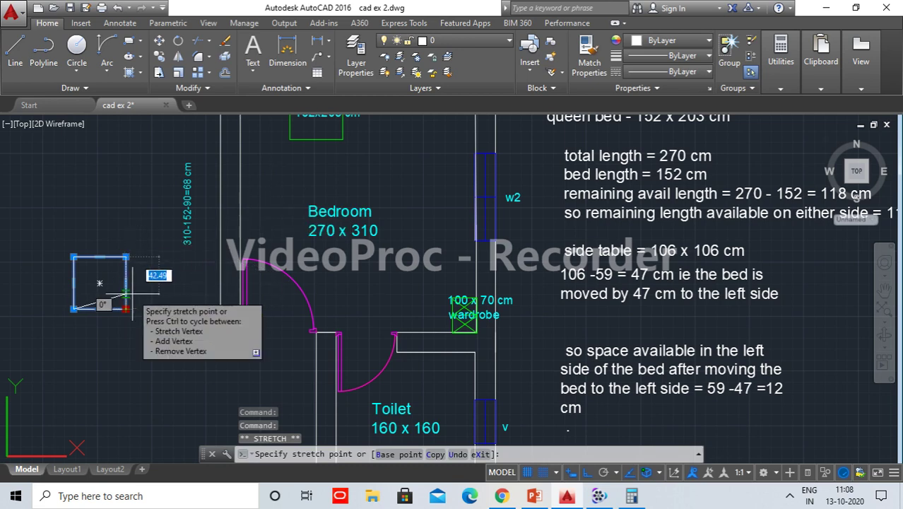
key("Escape")
key("Escape")
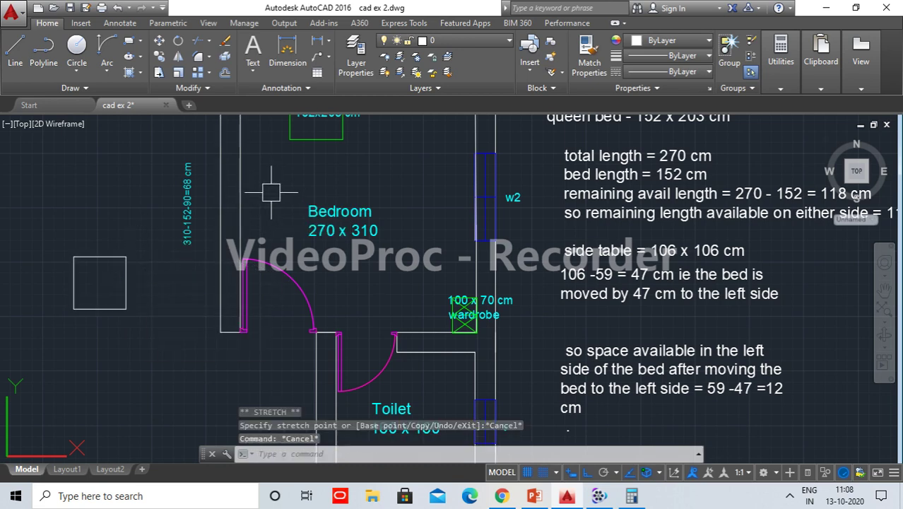
middle_click_drag(270, 205, 292, 243)
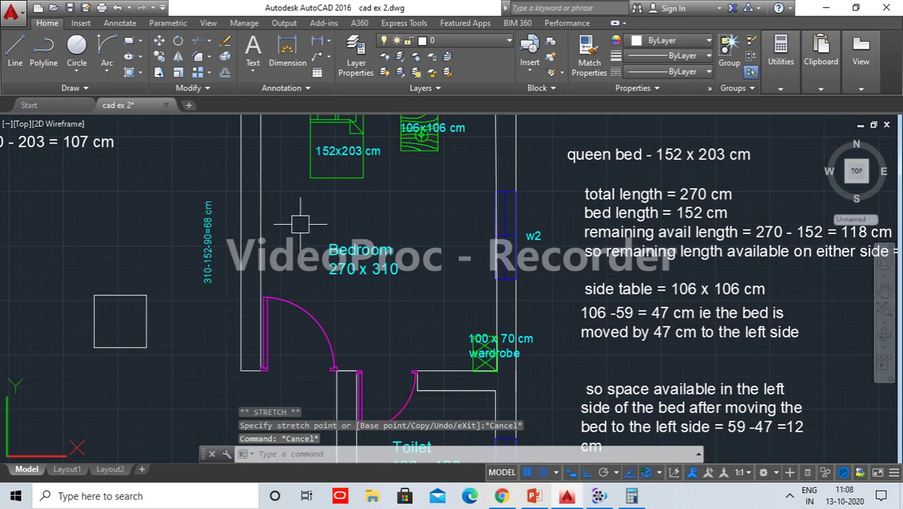
left_click(141, 348)
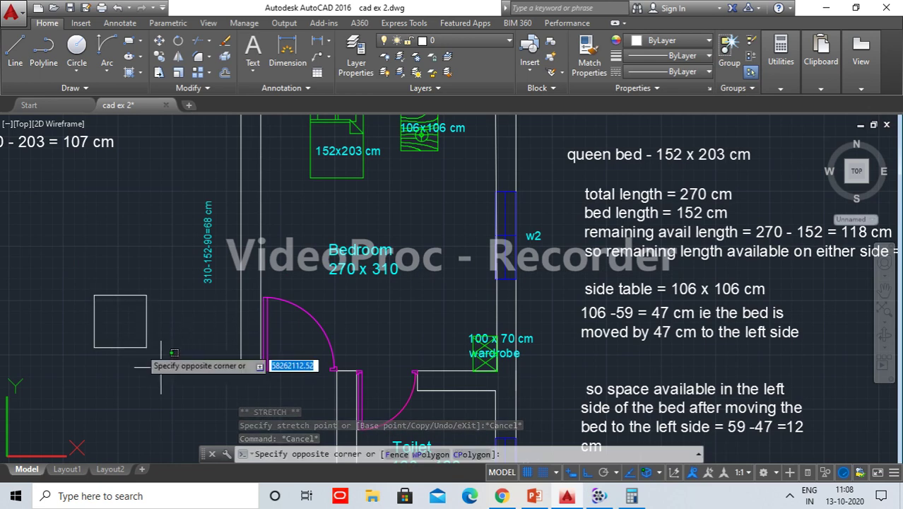
left_click(94, 314)
key("Delete")
scroll(286, 304, "down", 3)
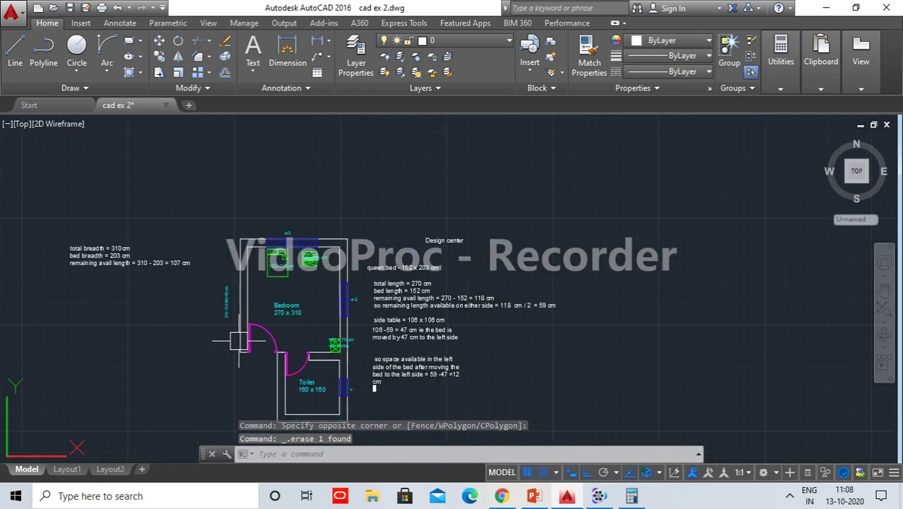
scroll(334, 258, "up", 4)
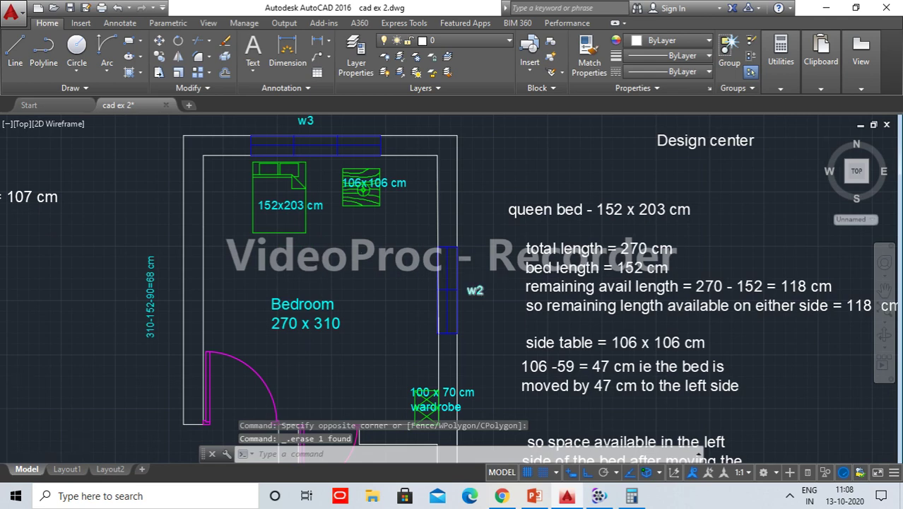
scroll(322, 262, "down", 3)
scroll(305, 284, "up", 1)
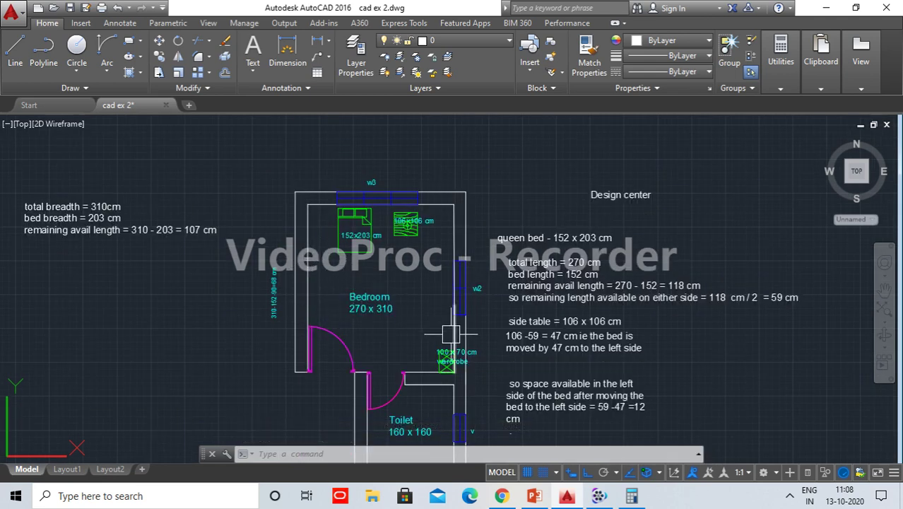
middle_click_drag(469, 359, 443, 299)
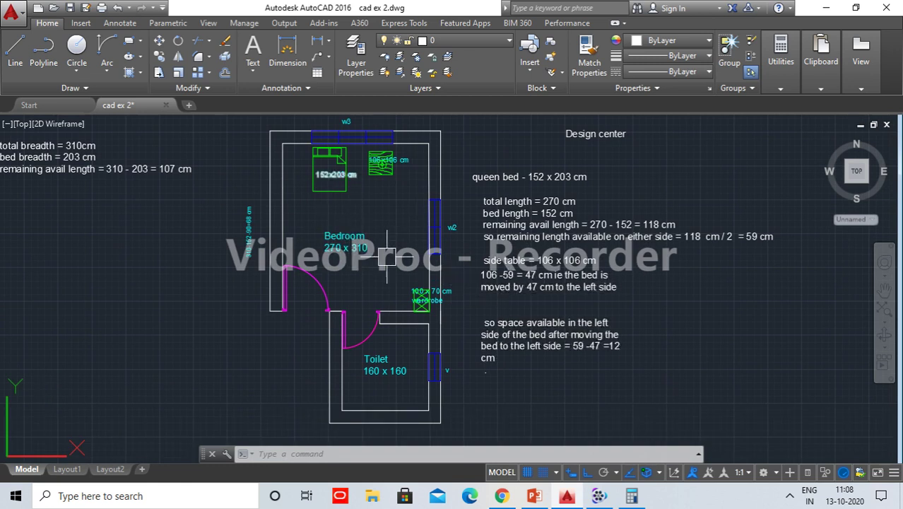